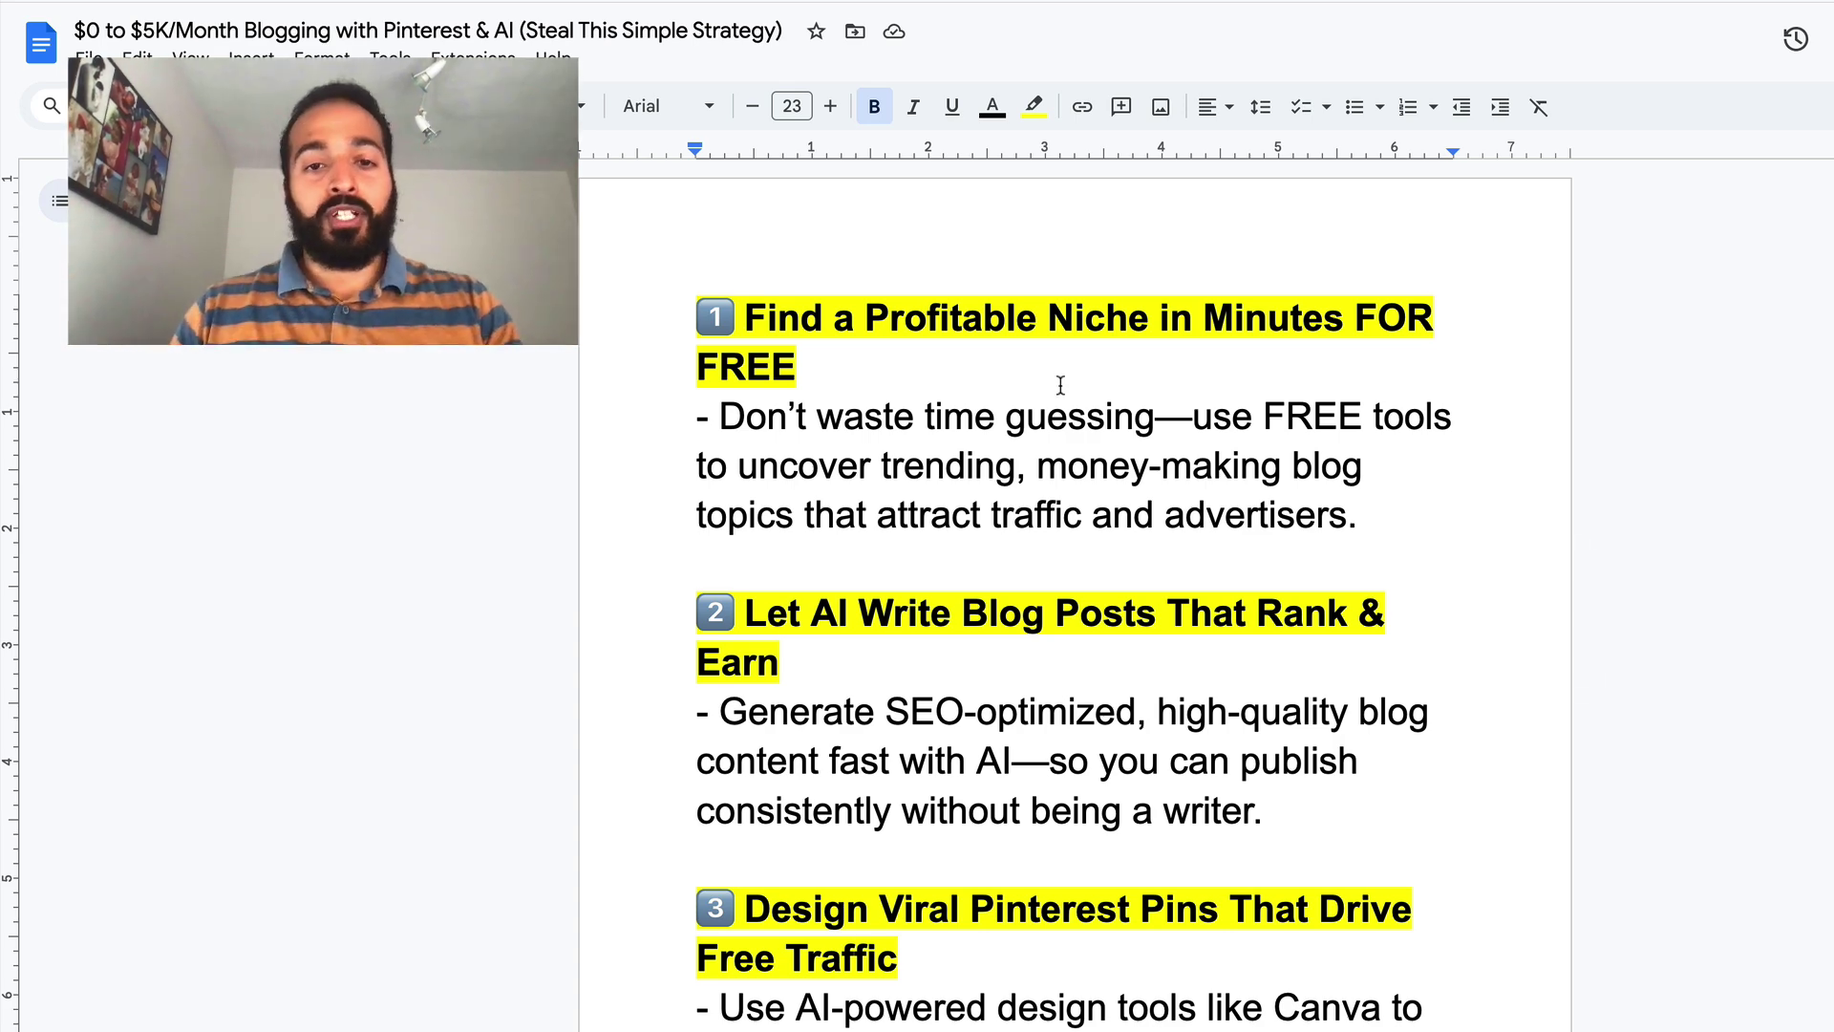
# Highlight the first outline heading, then deselect it.
pyautogui.scroll(-1, 946, 367)
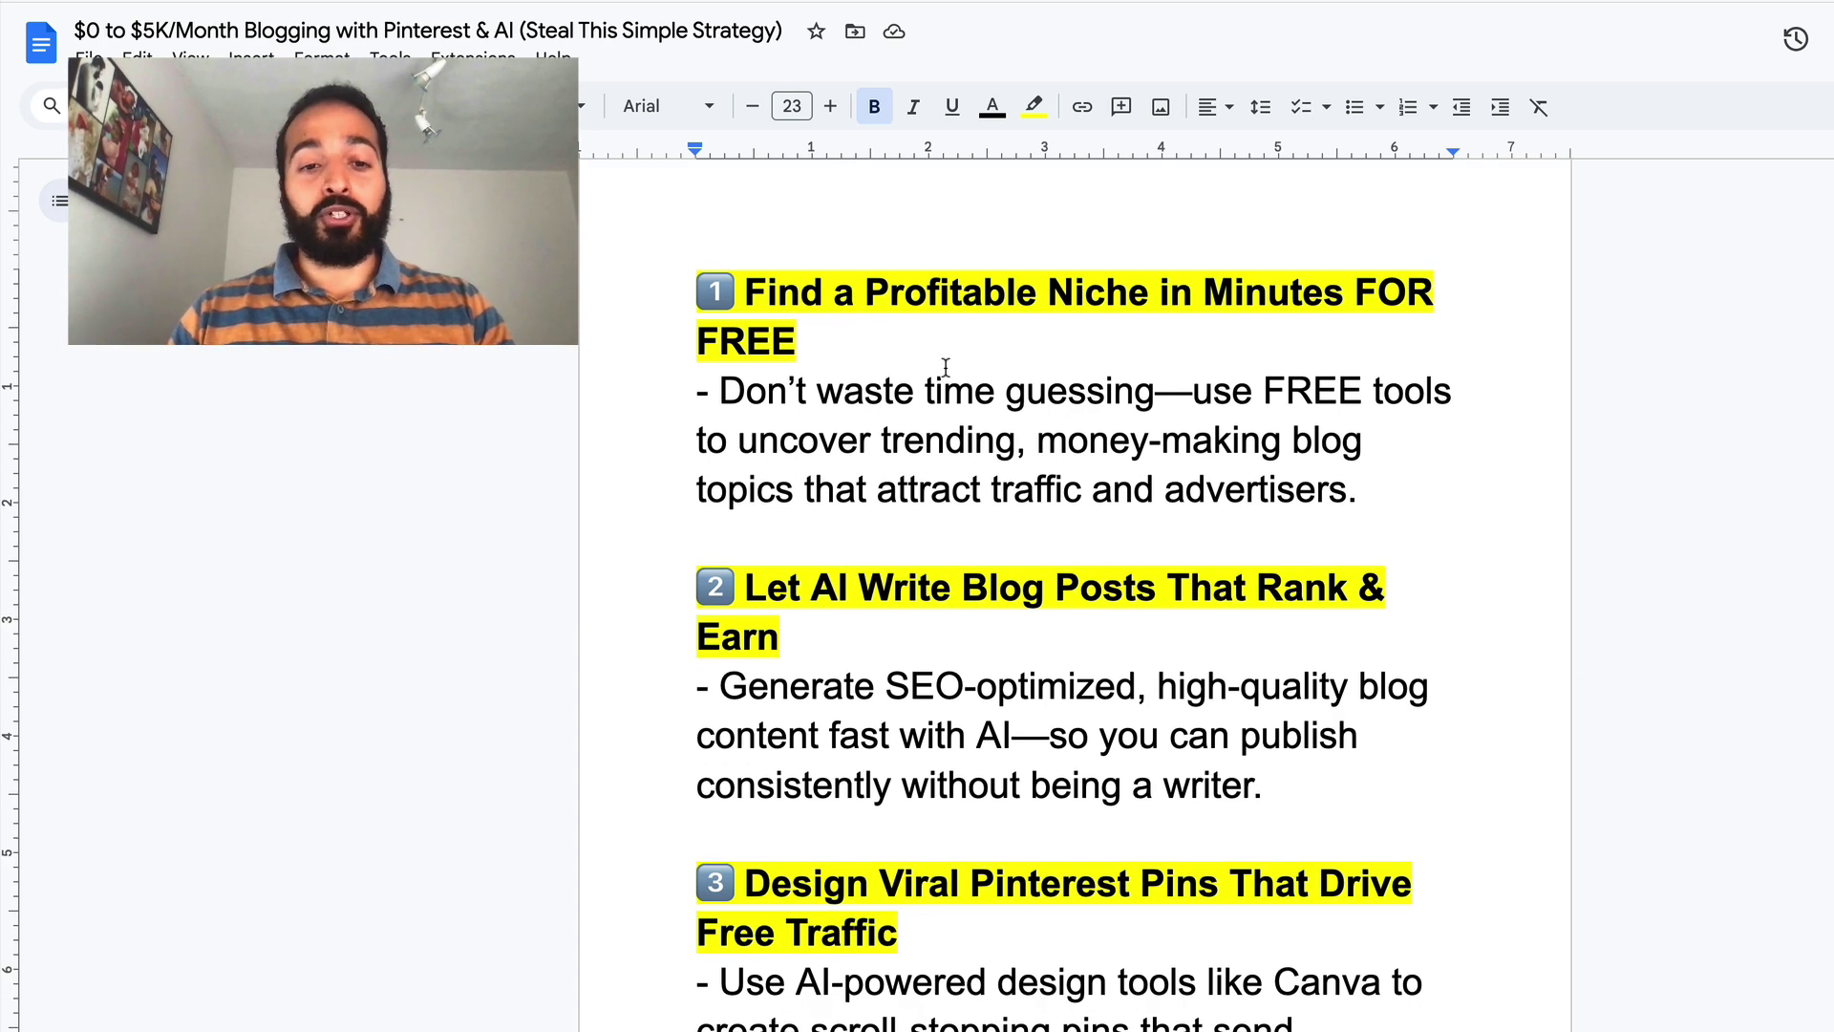
pyautogui.scroll(-1, 946, 368)
pyautogui.scroll(2, 945, 368)
pyautogui.moveTo(948, 365); pyautogui.dragTo(691, 301)
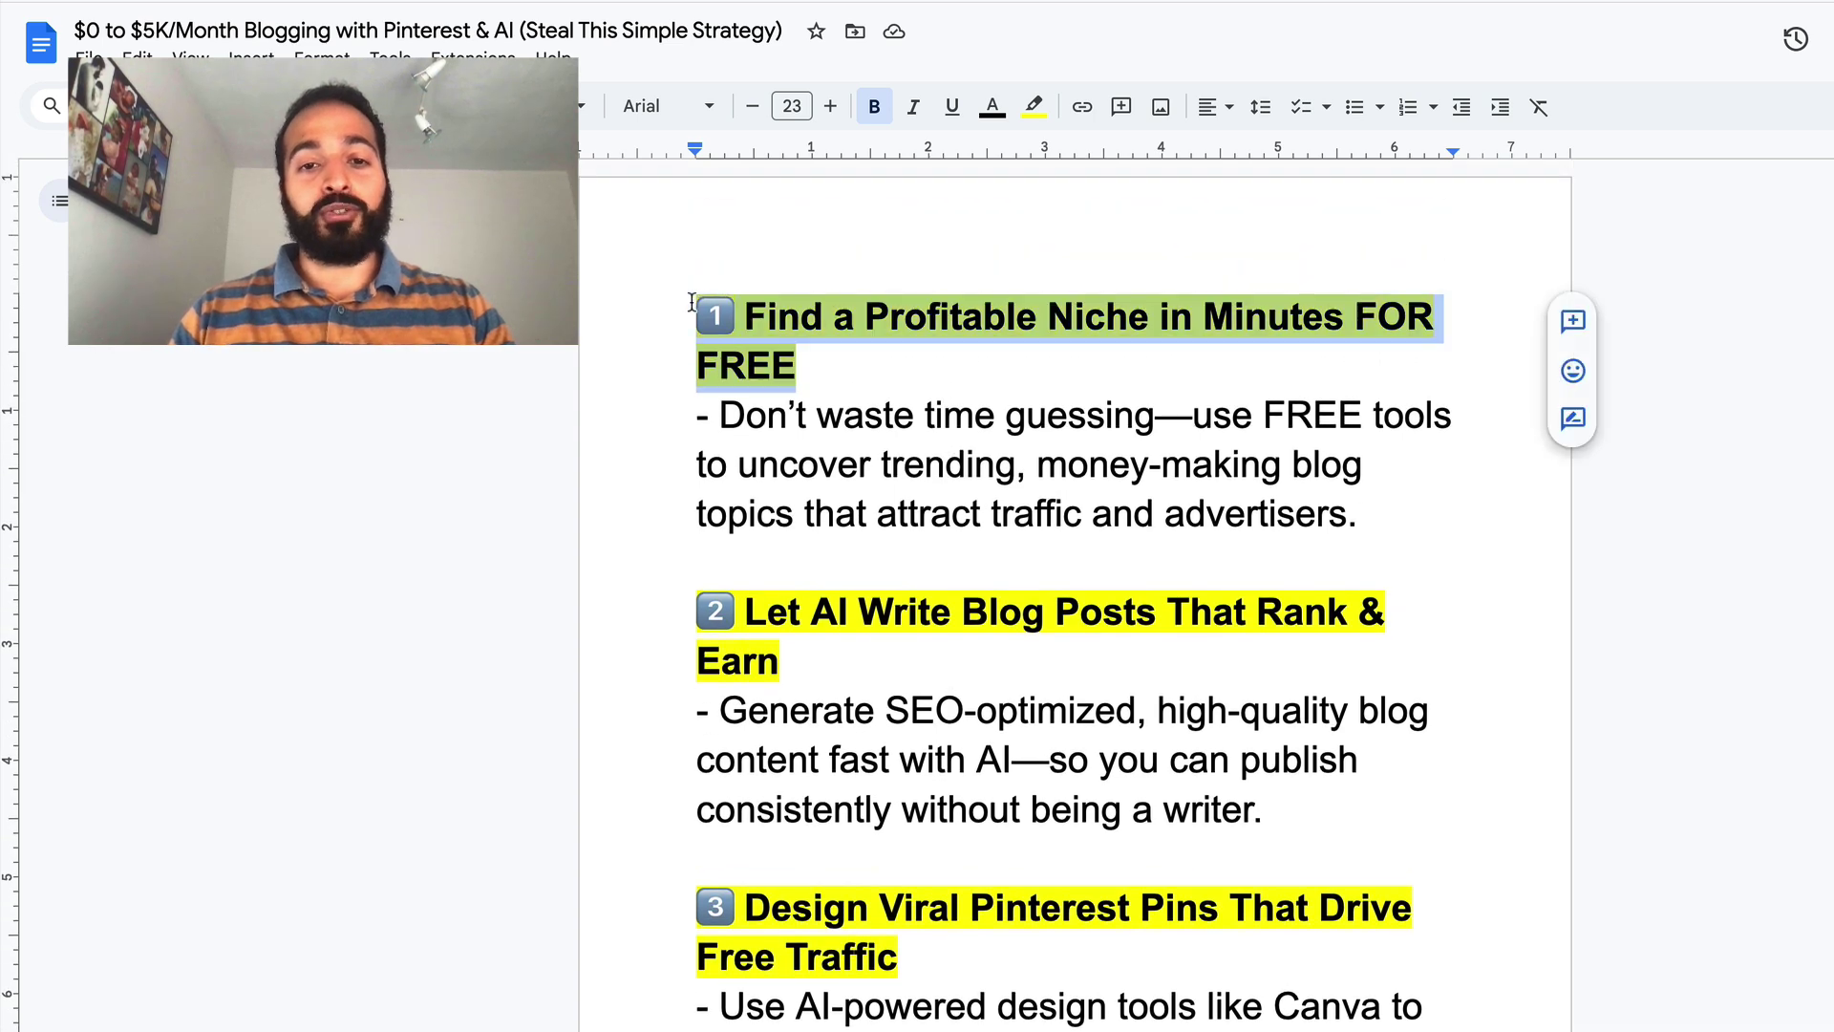
pyautogui.scroll(-2, 1051, 382)
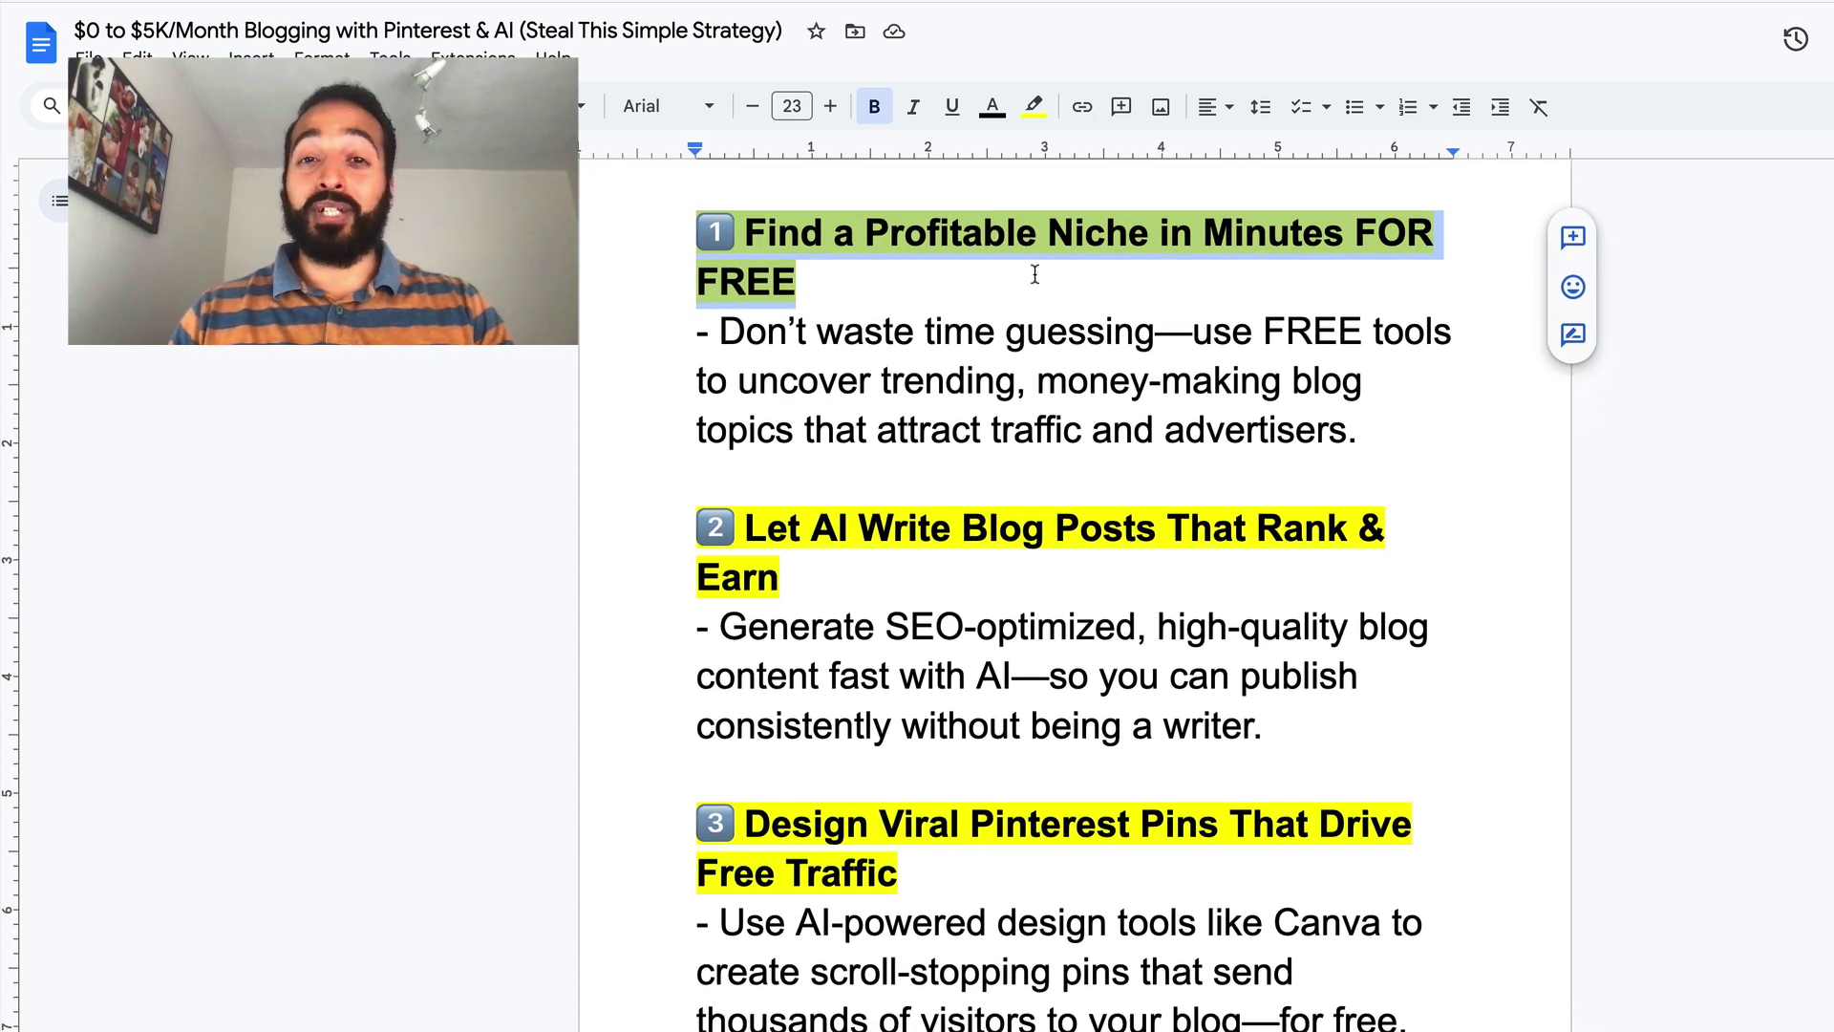
pyautogui.doubleClick(903, 283)
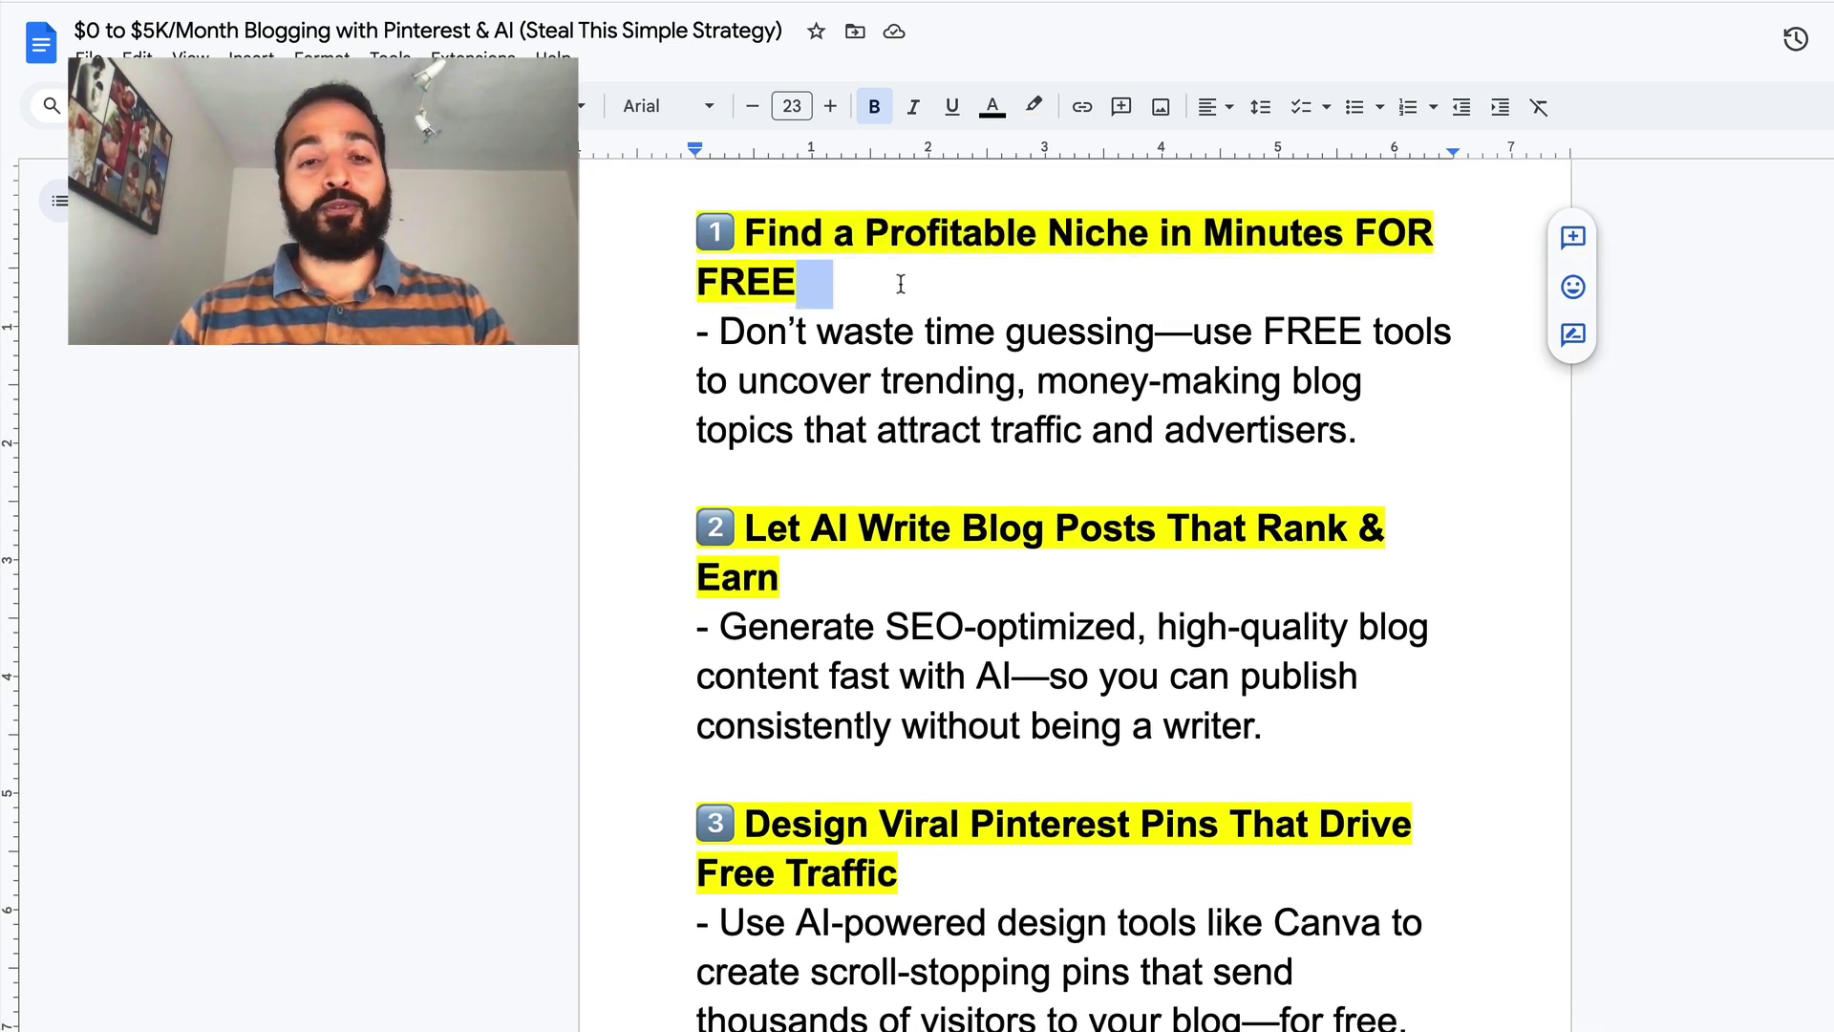
# Highlight the second, third and fourth outline headings in turn.
pyautogui.scroll(-3, 949, 454)
pyautogui.moveTo(795, 440); pyautogui.dragTo(708, 390)
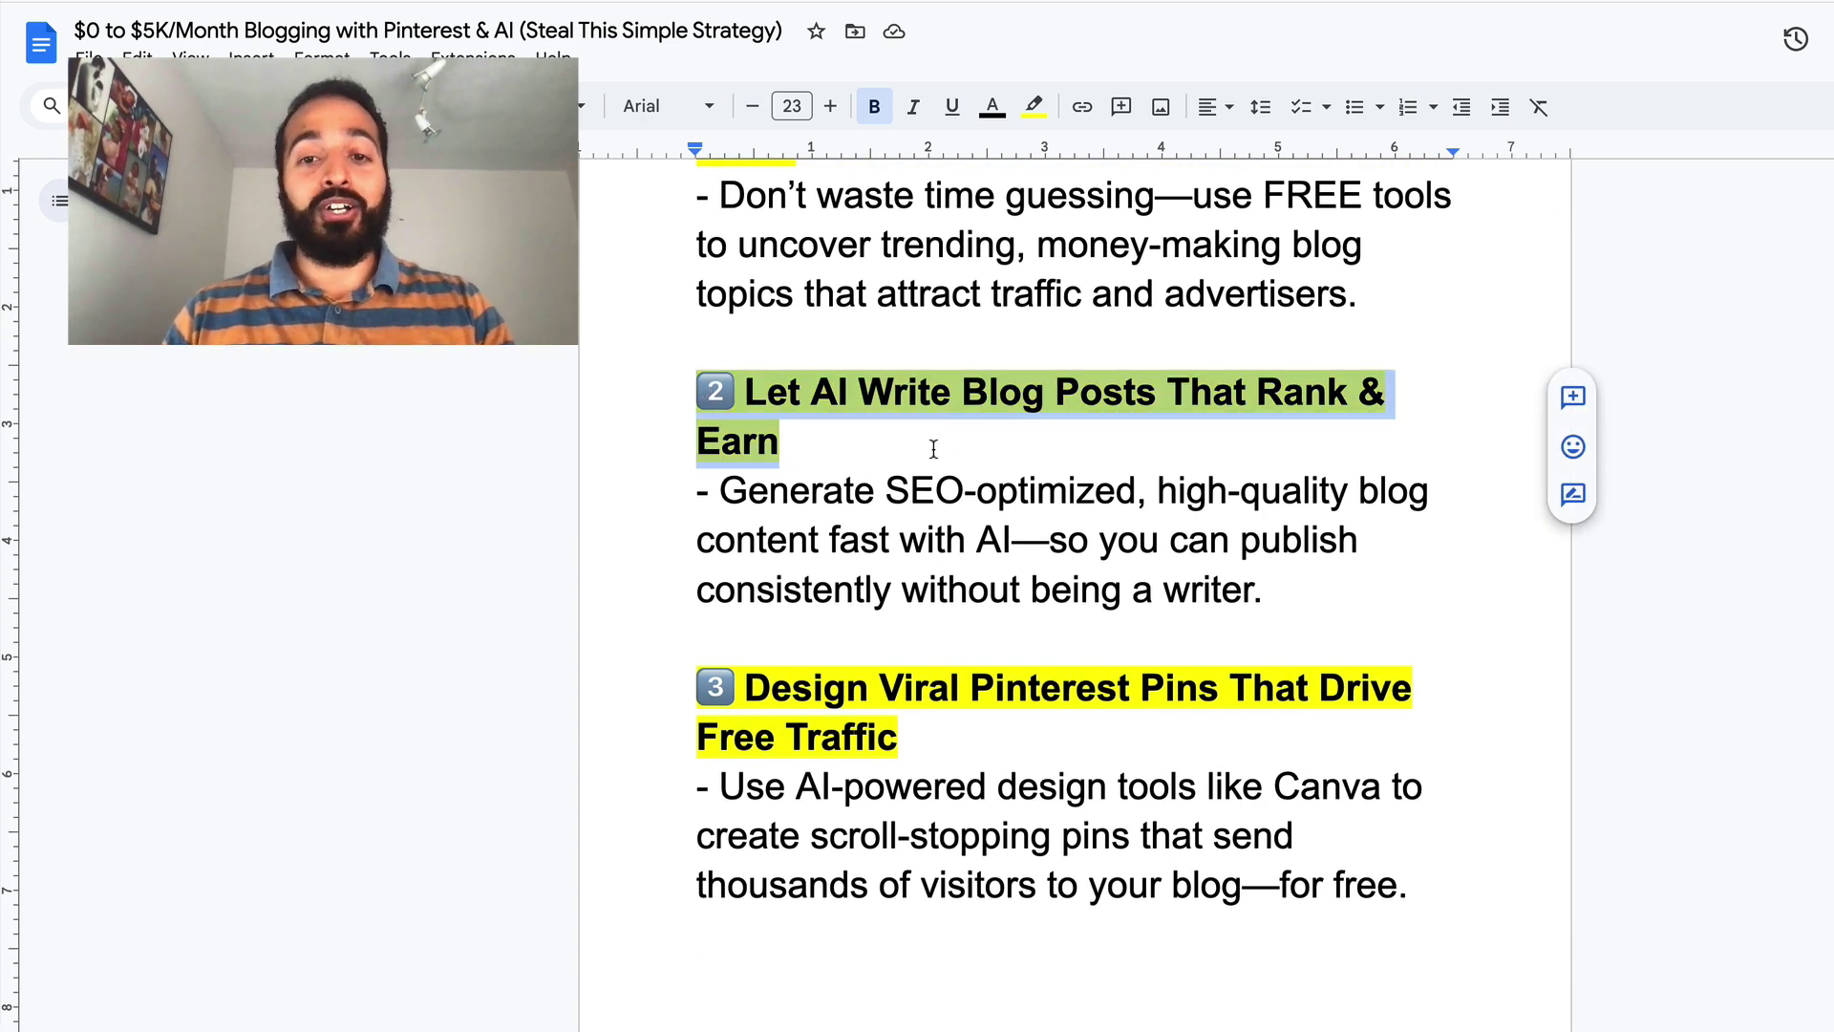
pyautogui.scroll(-4, 933, 448)
pyautogui.click(957, 566)
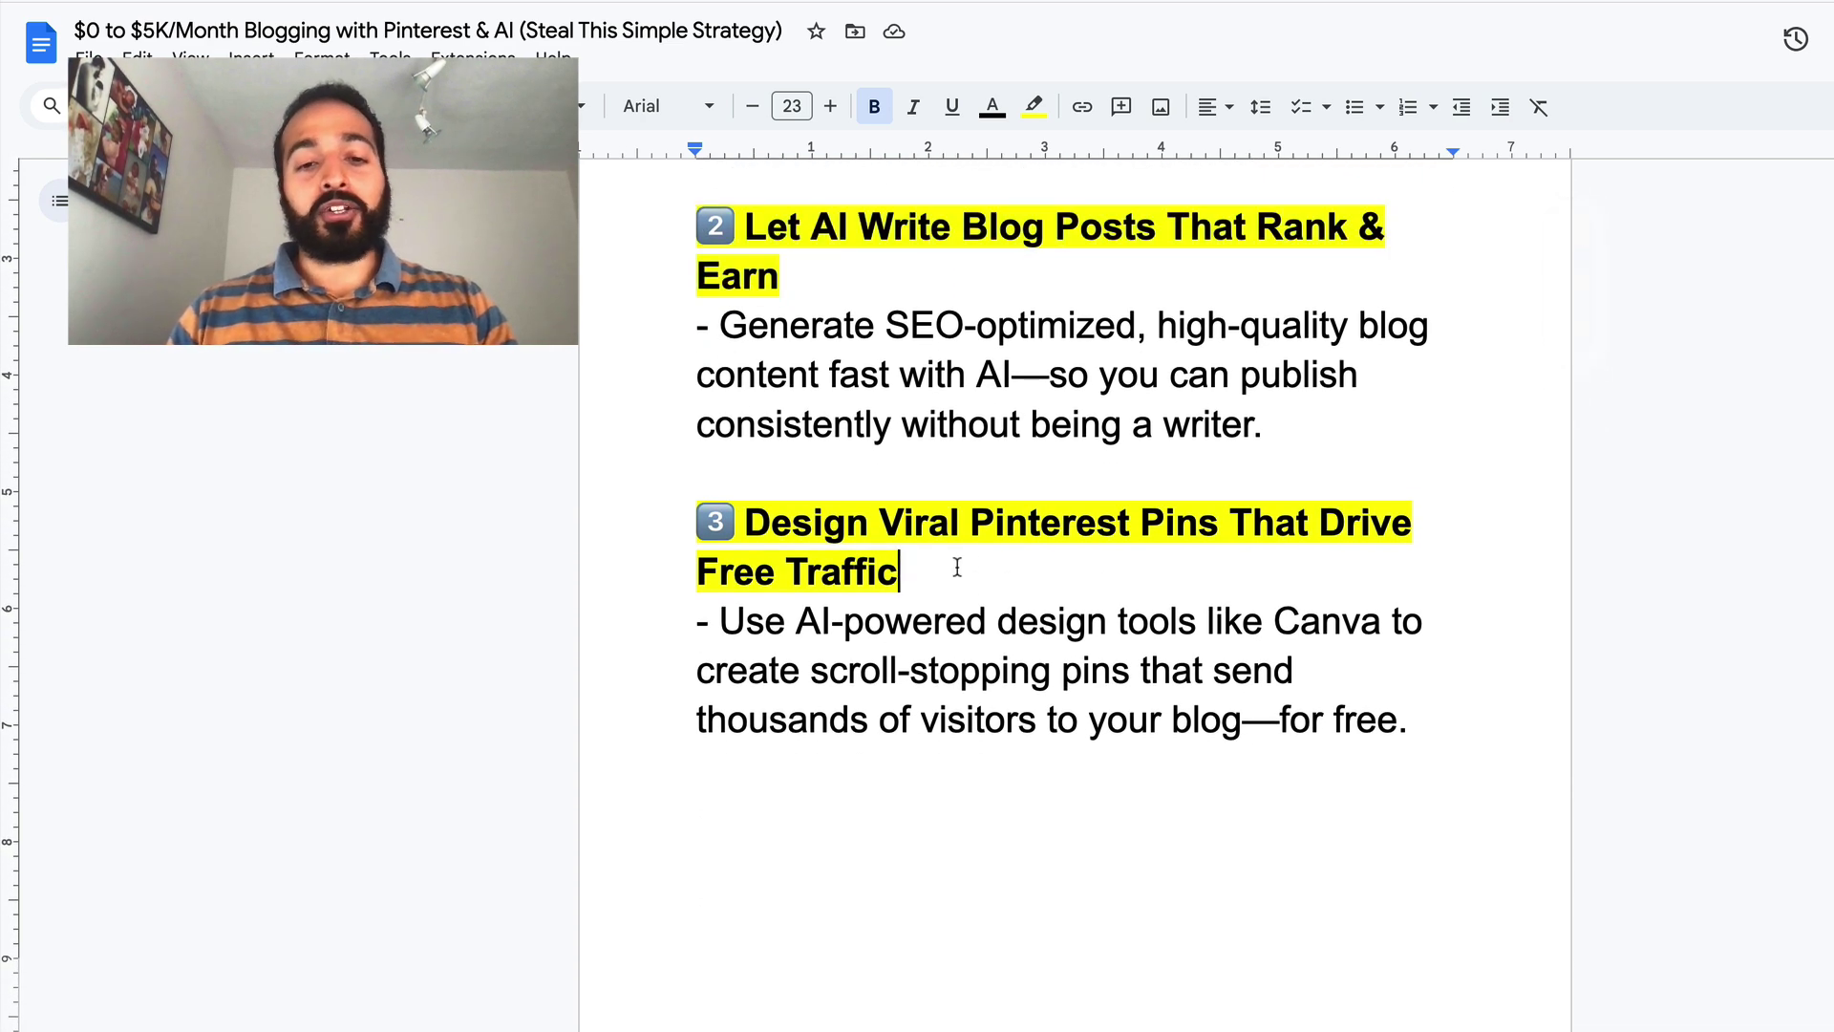
pyautogui.moveTo(957, 566); pyautogui.dragTo(707, 521)
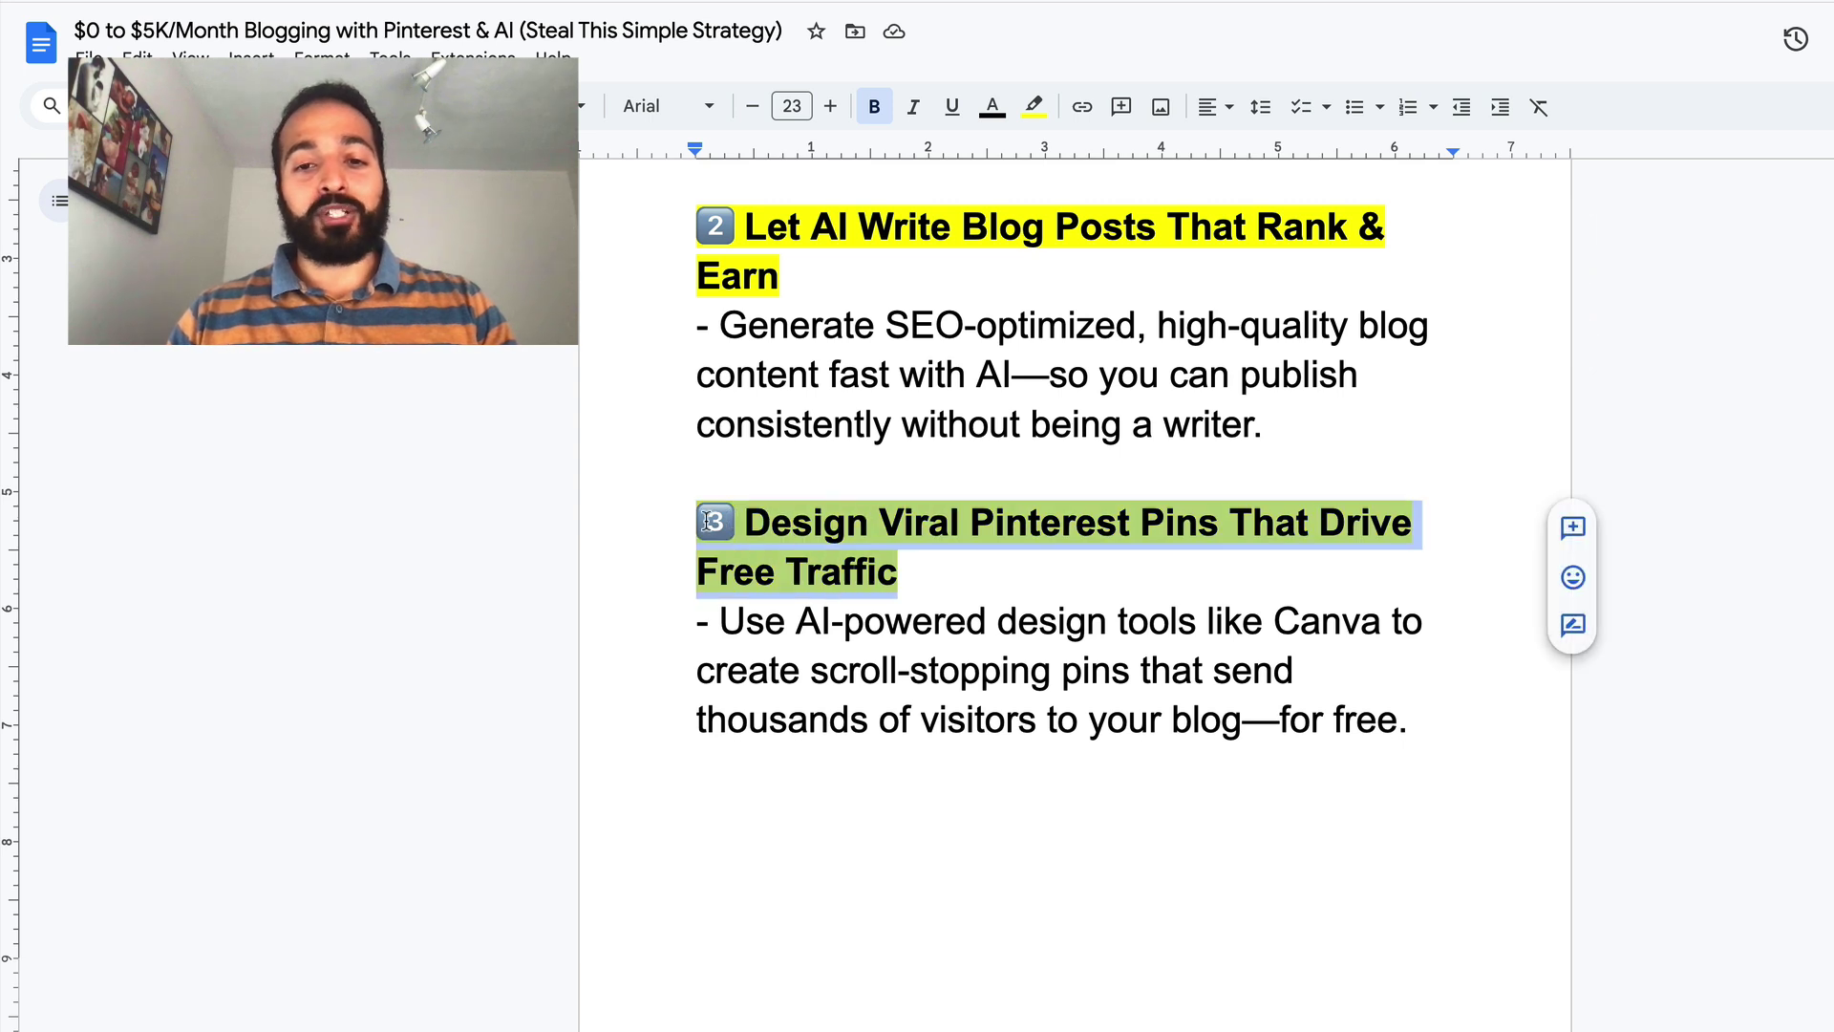
pyautogui.click(977, 558)
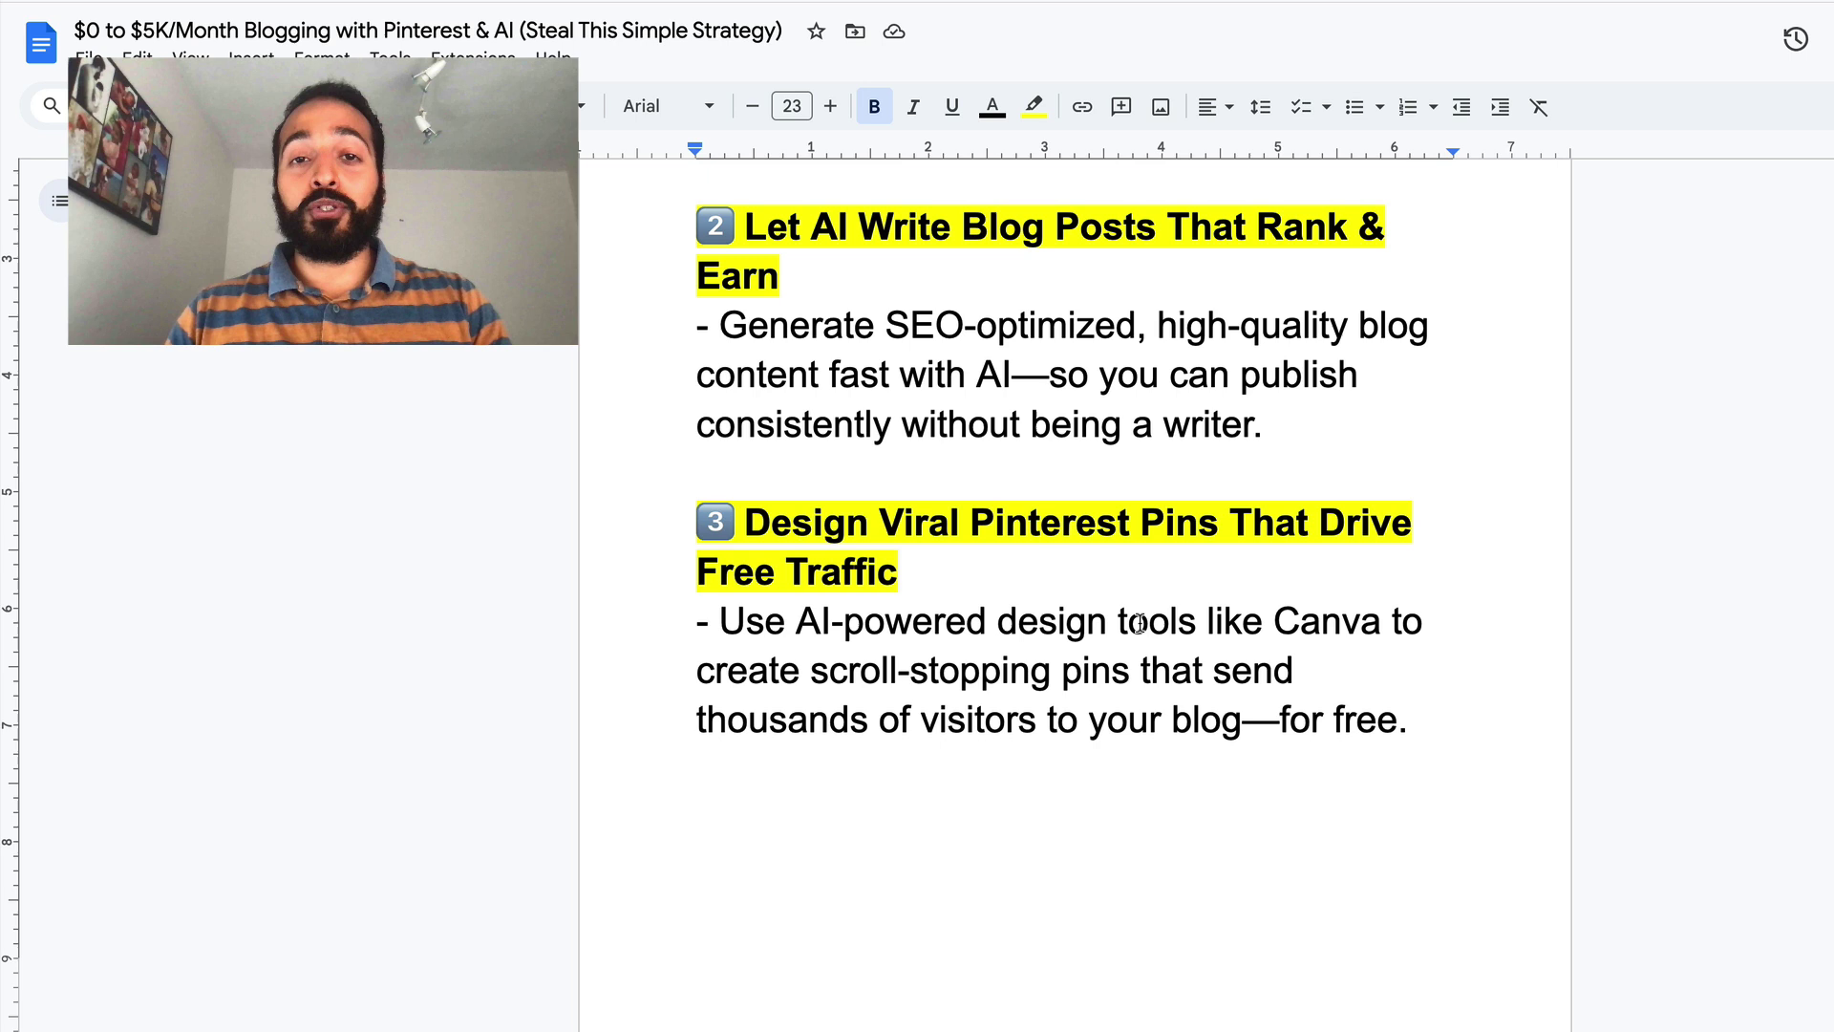
pyautogui.scroll(-6, 1140, 622)
pyautogui.click(990, 669)
pyautogui.moveTo(1053, 670); pyautogui.dragTo(719, 626)
# Scroll the Pinterest Analytics overview showing last-90-days organic performance with 2.1m impressions.
pyautogui.scroll(-3, 879, 632)
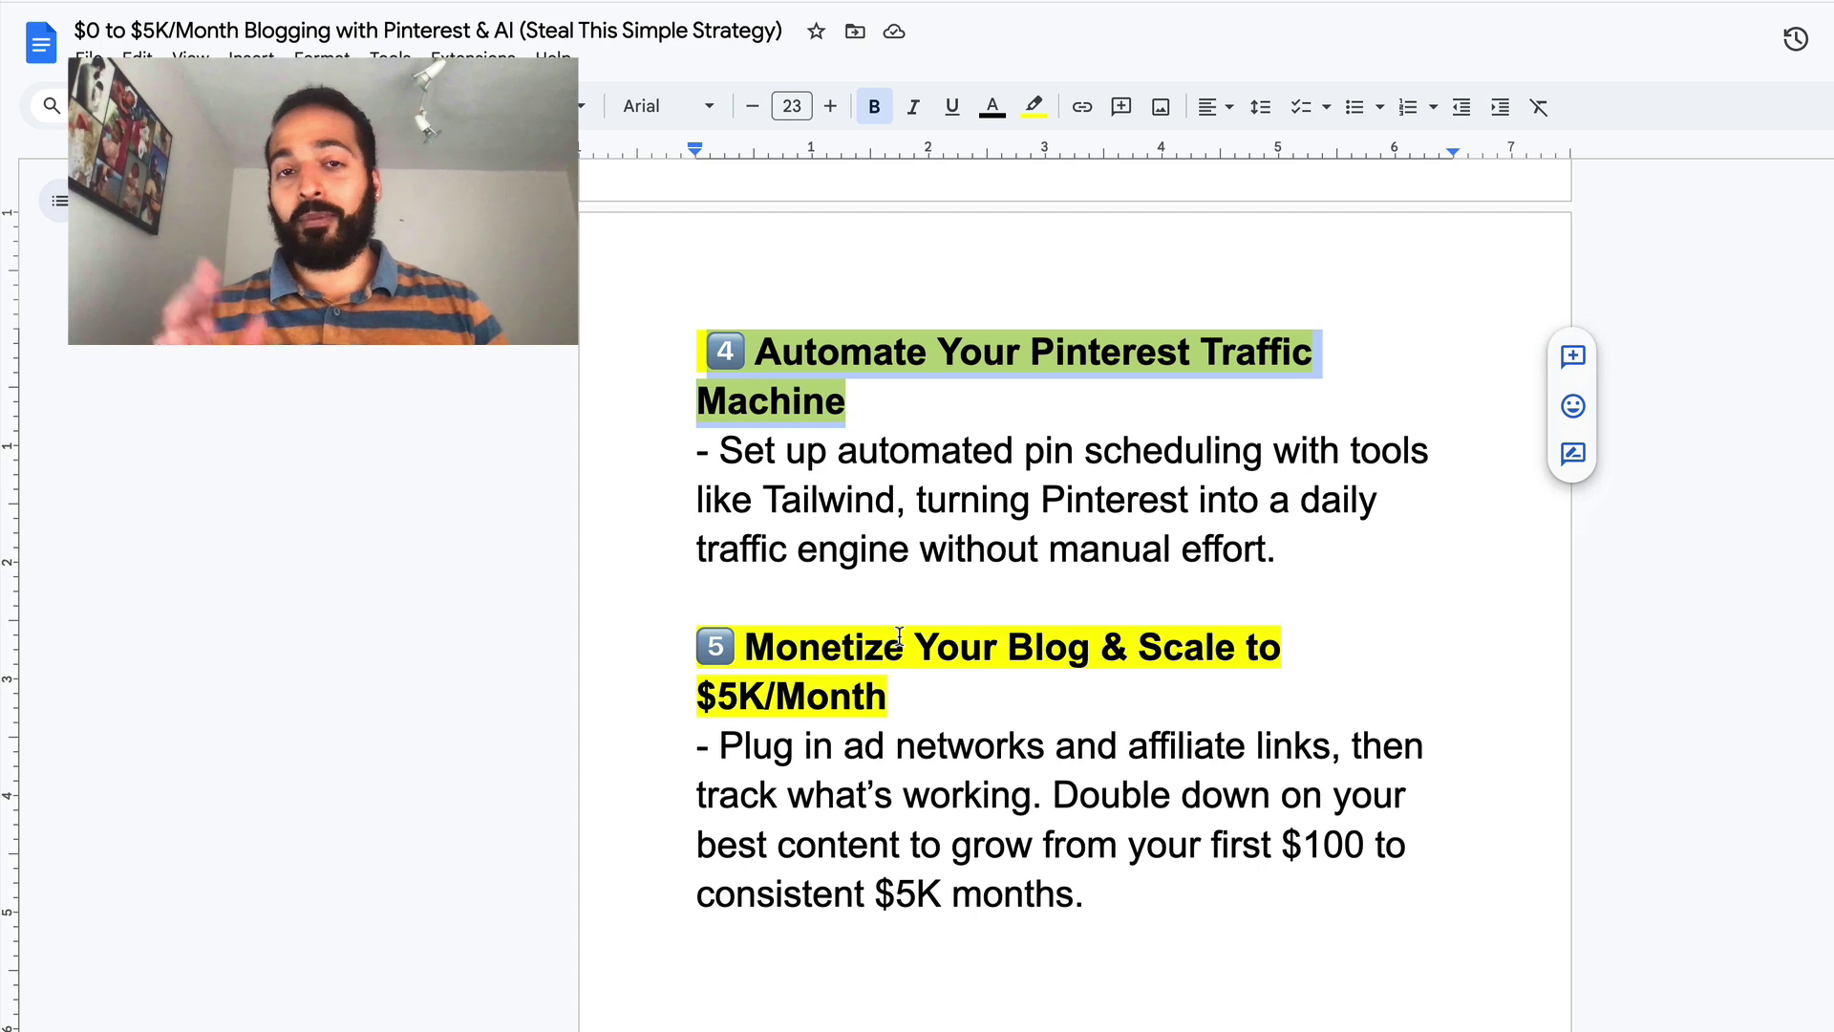
pyautogui.scroll(-1, 1029, 632)
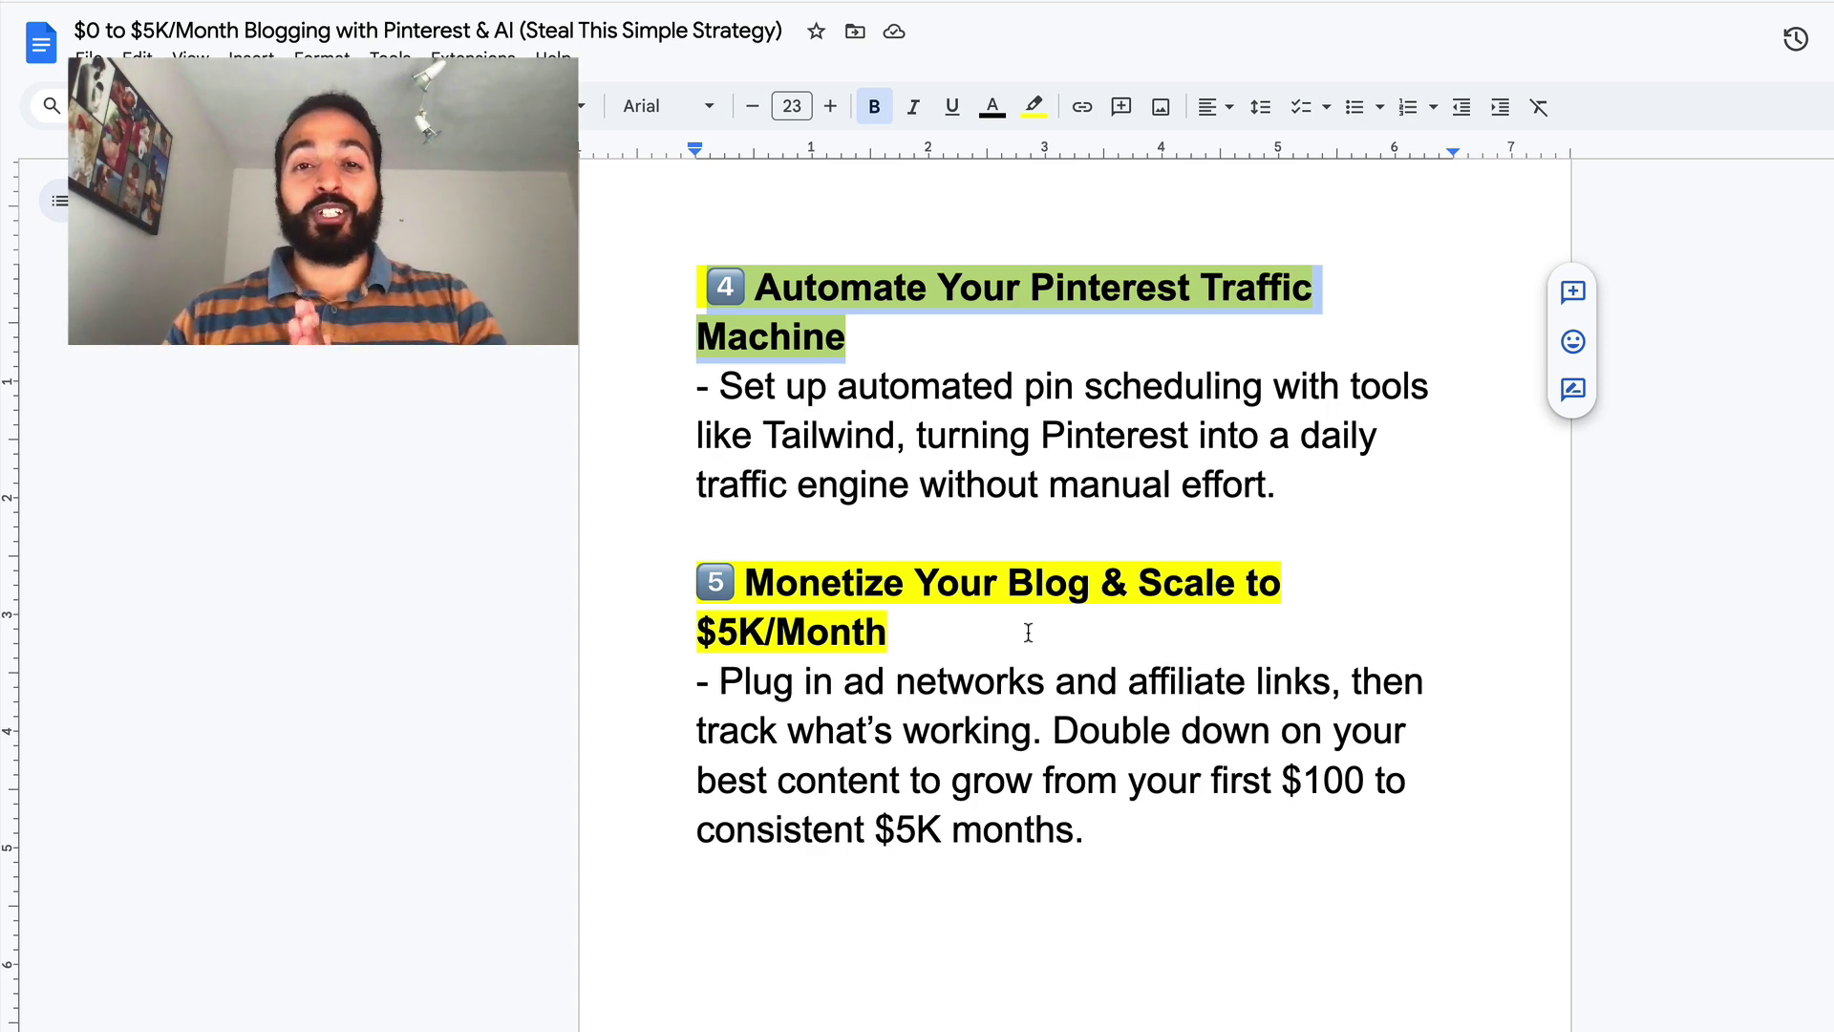
pyautogui.scroll(10, 1028, 632)
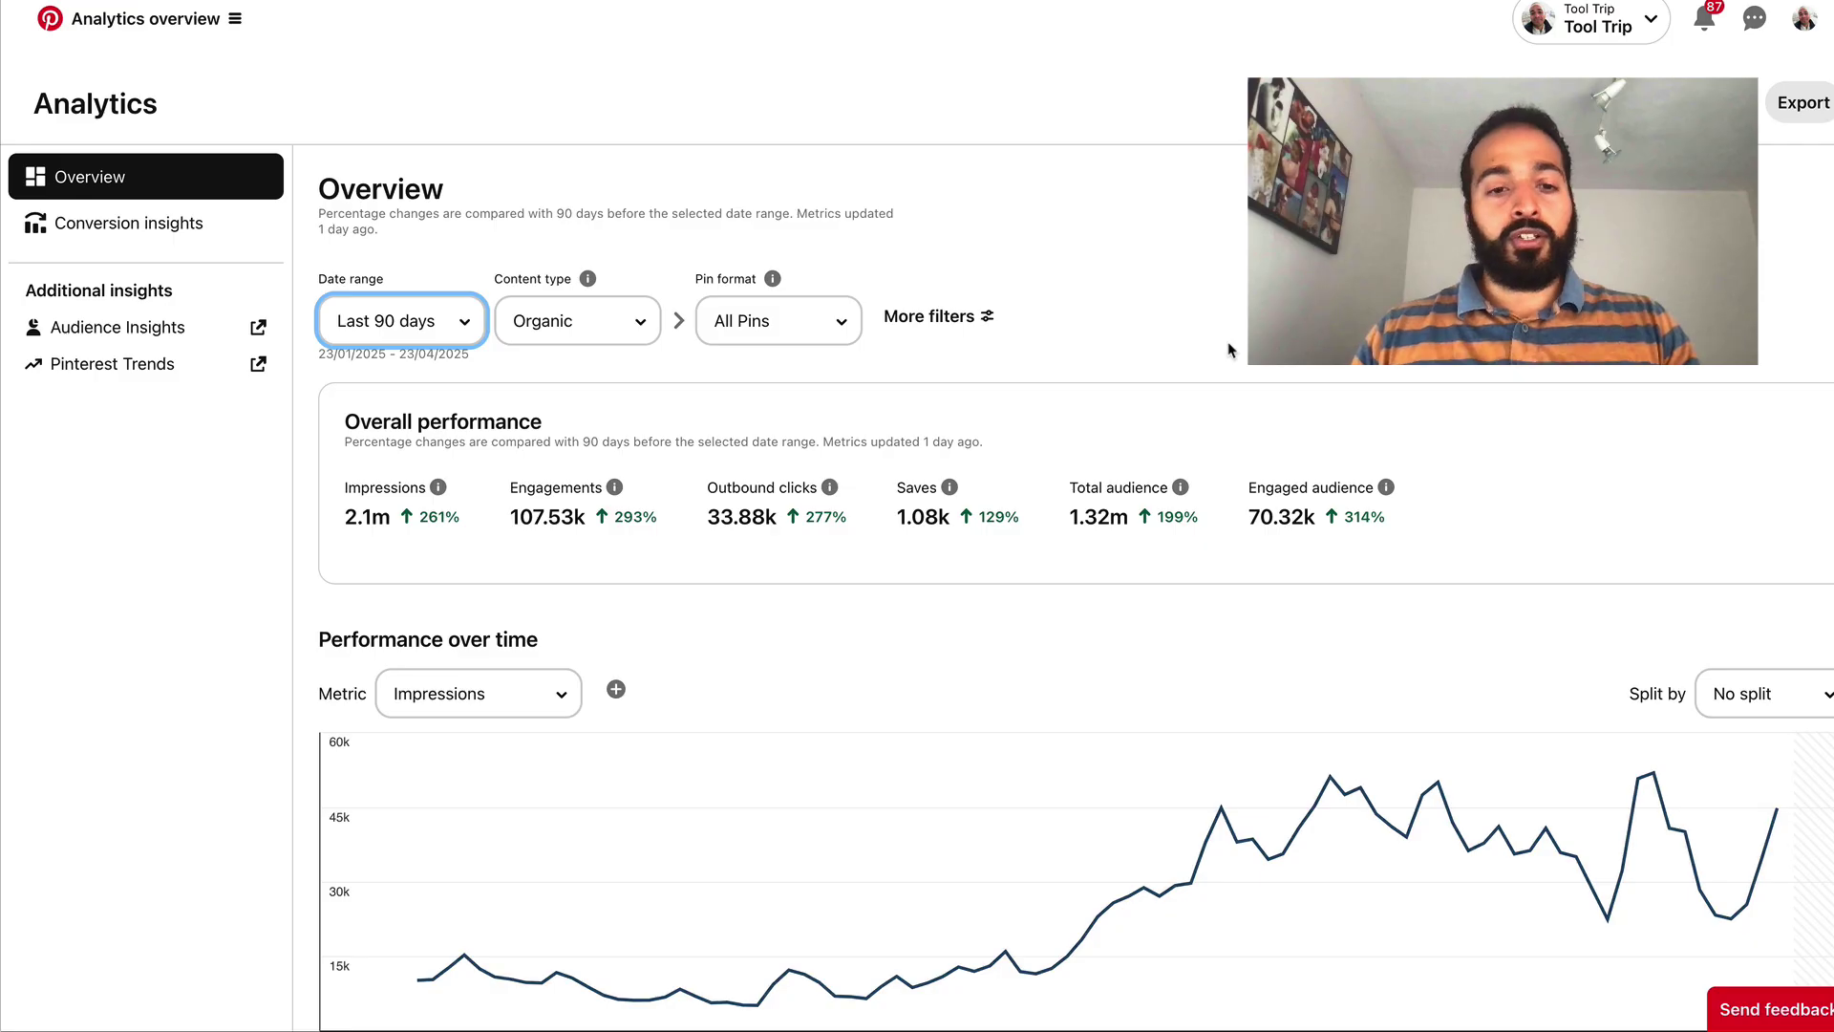
pyautogui.scroll(-2, 1377, 506)
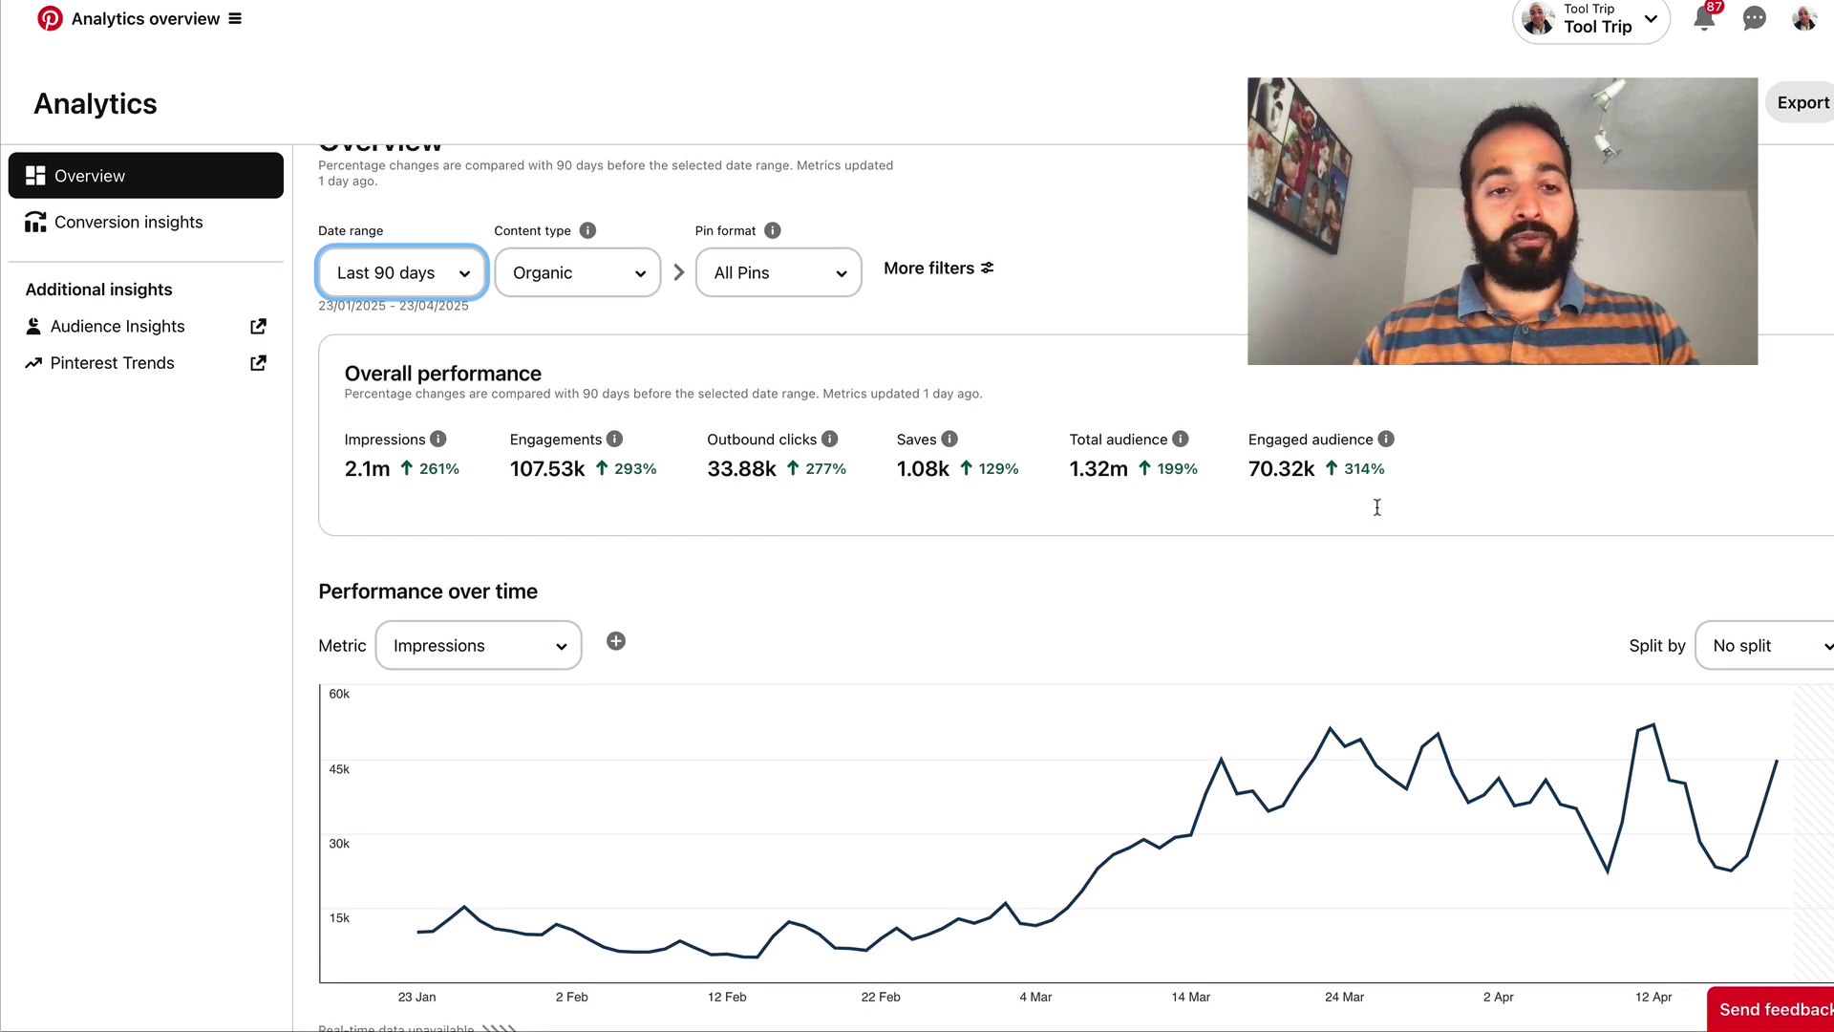
pyautogui.moveTo(586, 768)
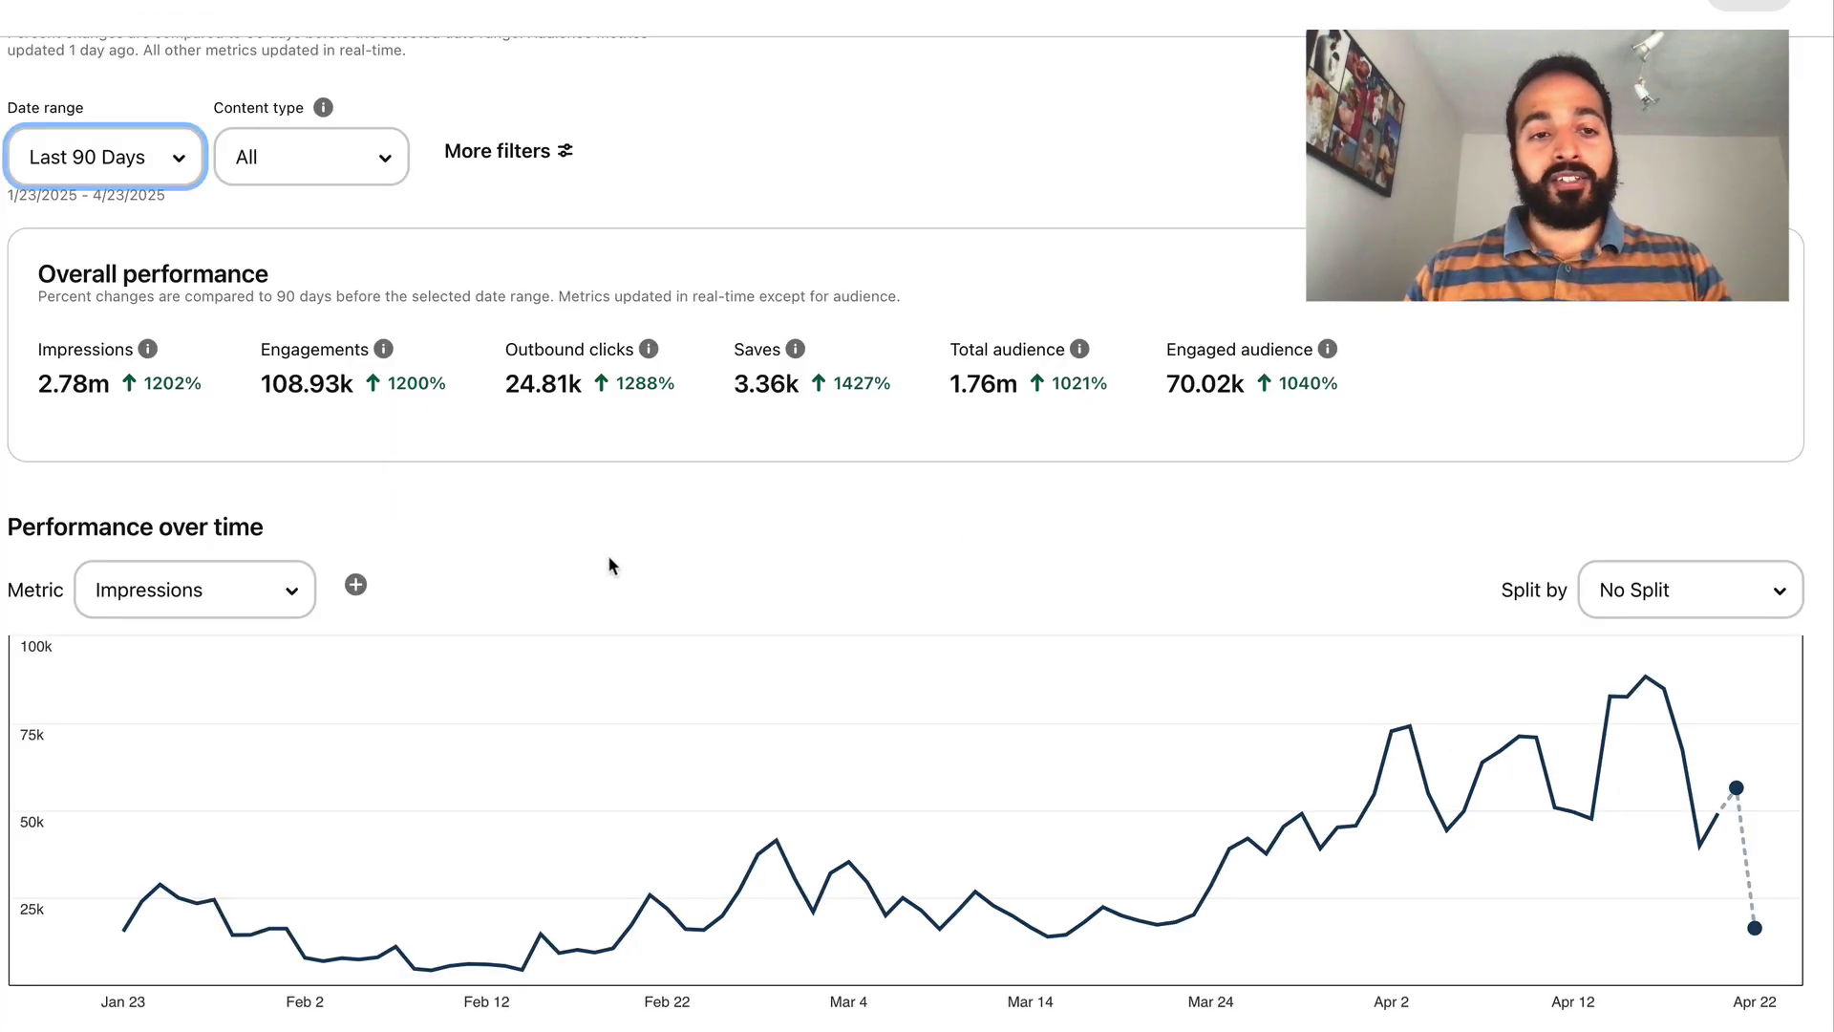
# Highlight the 11.61k outbound clicks figure on the second account's 90-day overview, then clear it.
pyautogui.scroll(-1, 609, 565)
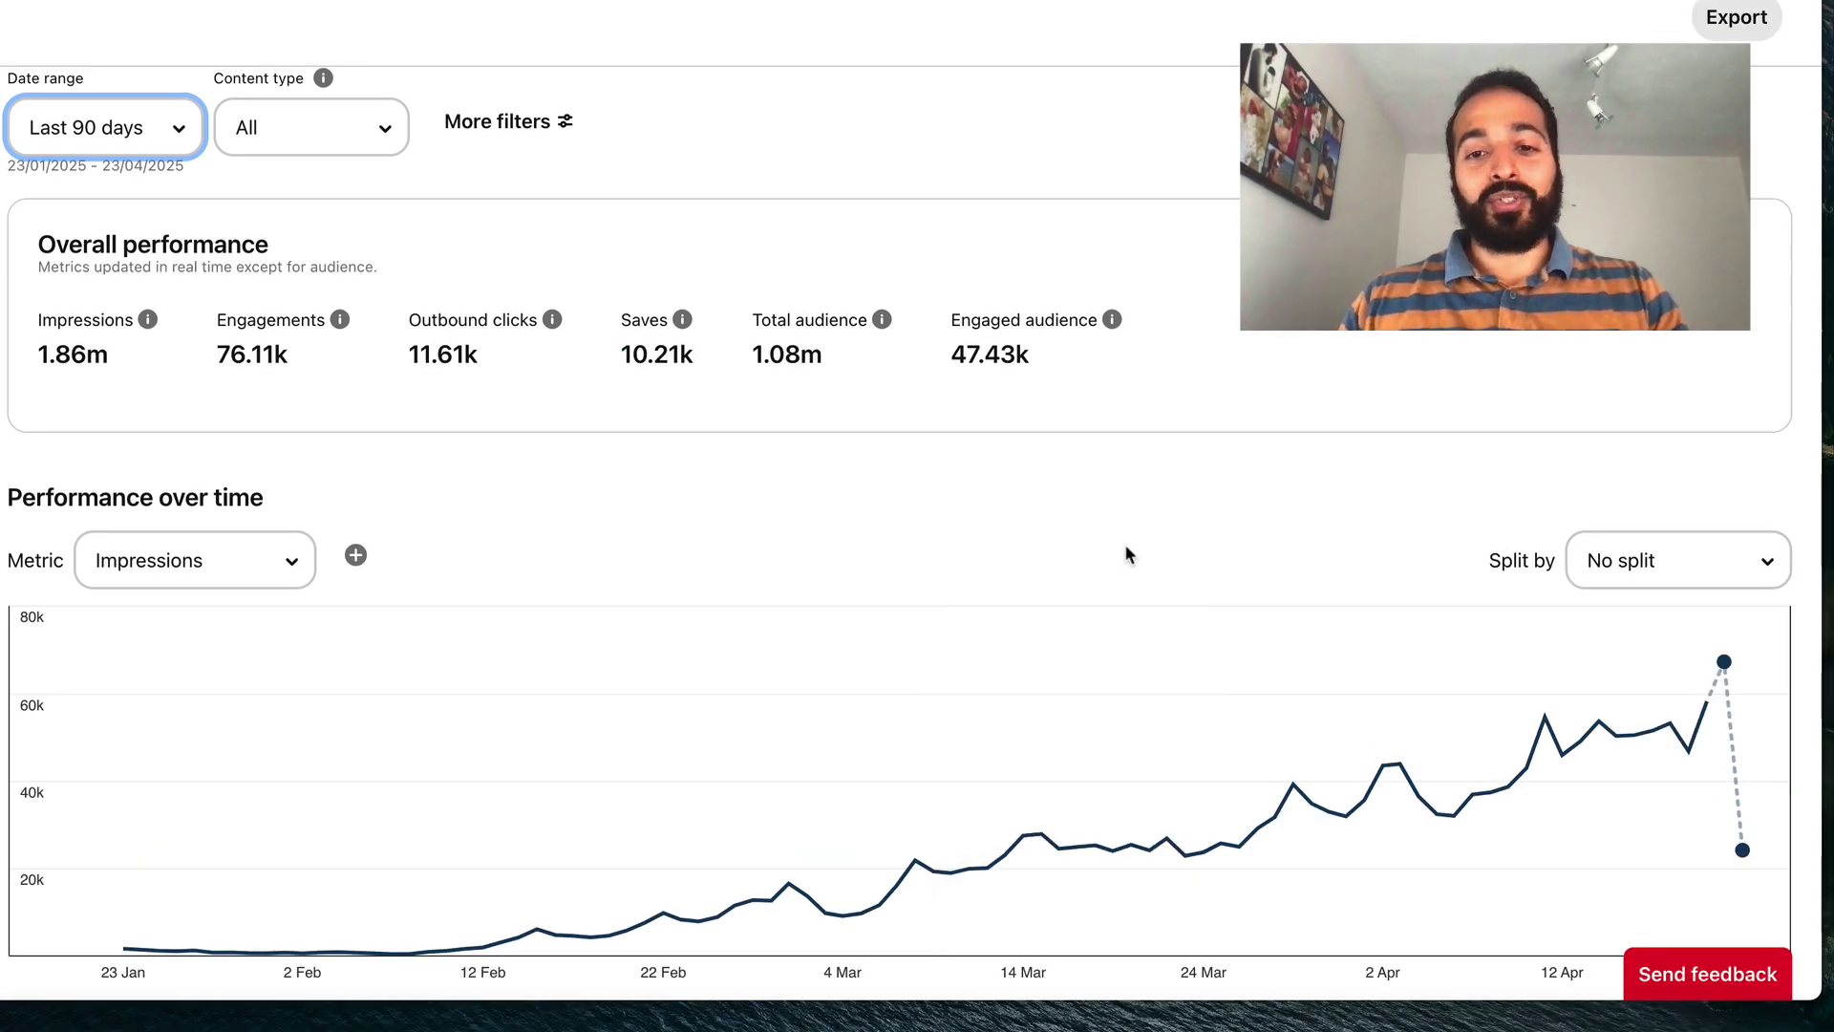
pyautogui.scroll(-1, 1126, 553)
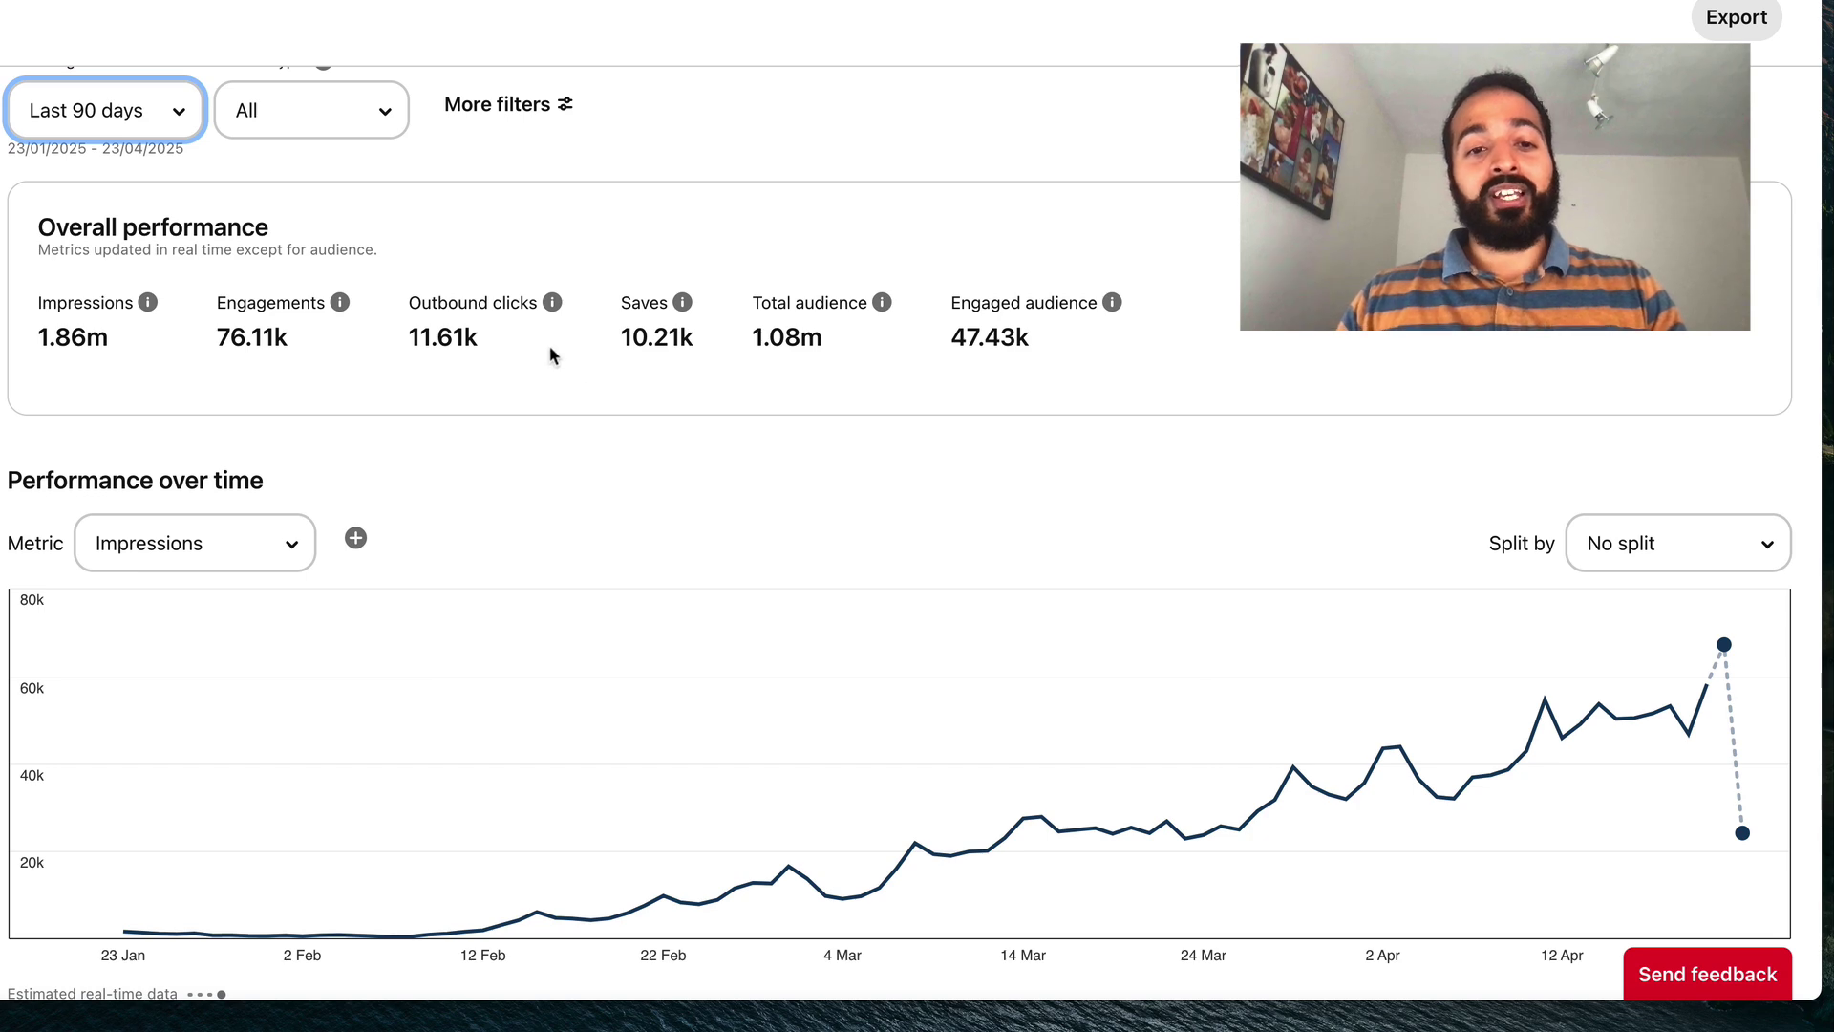
pyautogui.moveTo(551, 355); pyautogui.dragTo(407, 296)
pyautogui.click(899, 360)
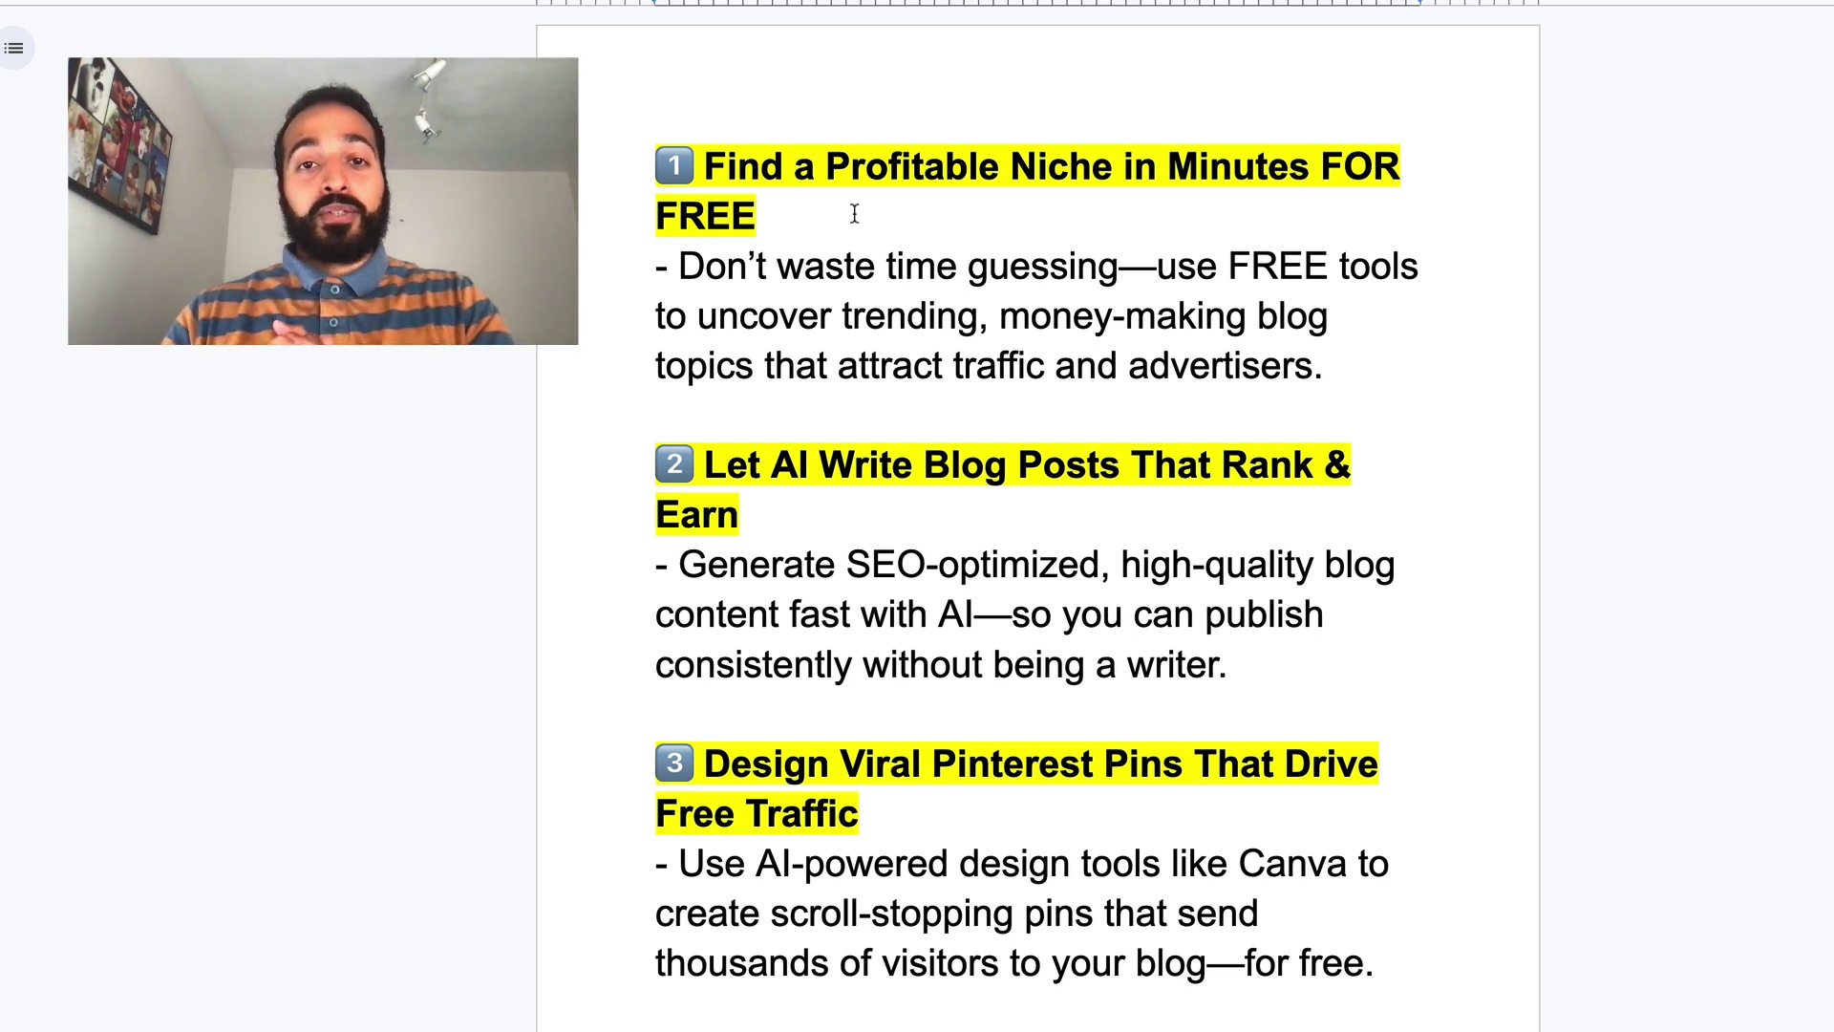
# Underline 'Find a Profitable Niche' in the first heading with Ctrl+U.
pyautogui.click(854, 213)
pyautogui.moveTo(1117, 170); pyautogui.dragTo(710, 170)
pyautogui.hotkey('ctrl', 'u')
pyautogui.click(846, 266)
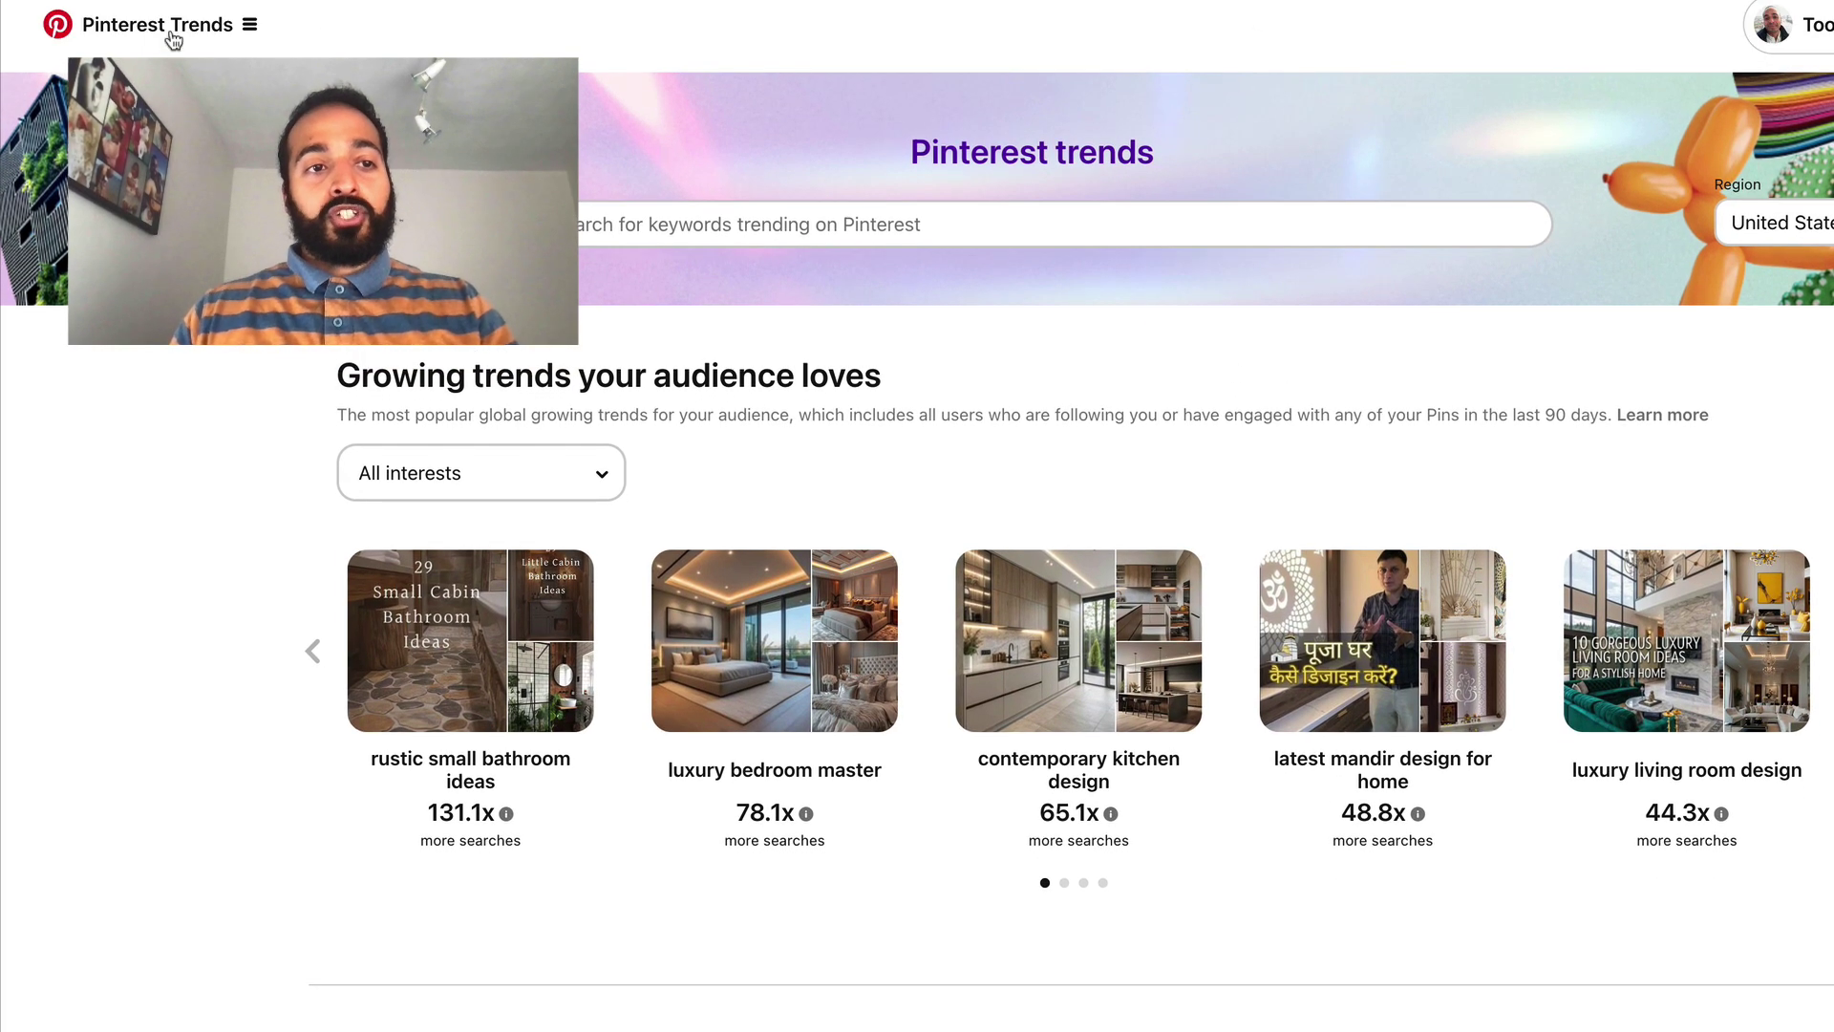
# Switch Pinterest Trends from growing trends to top monthly trends.
pyautogui.scroll(-10, 1167, 342)
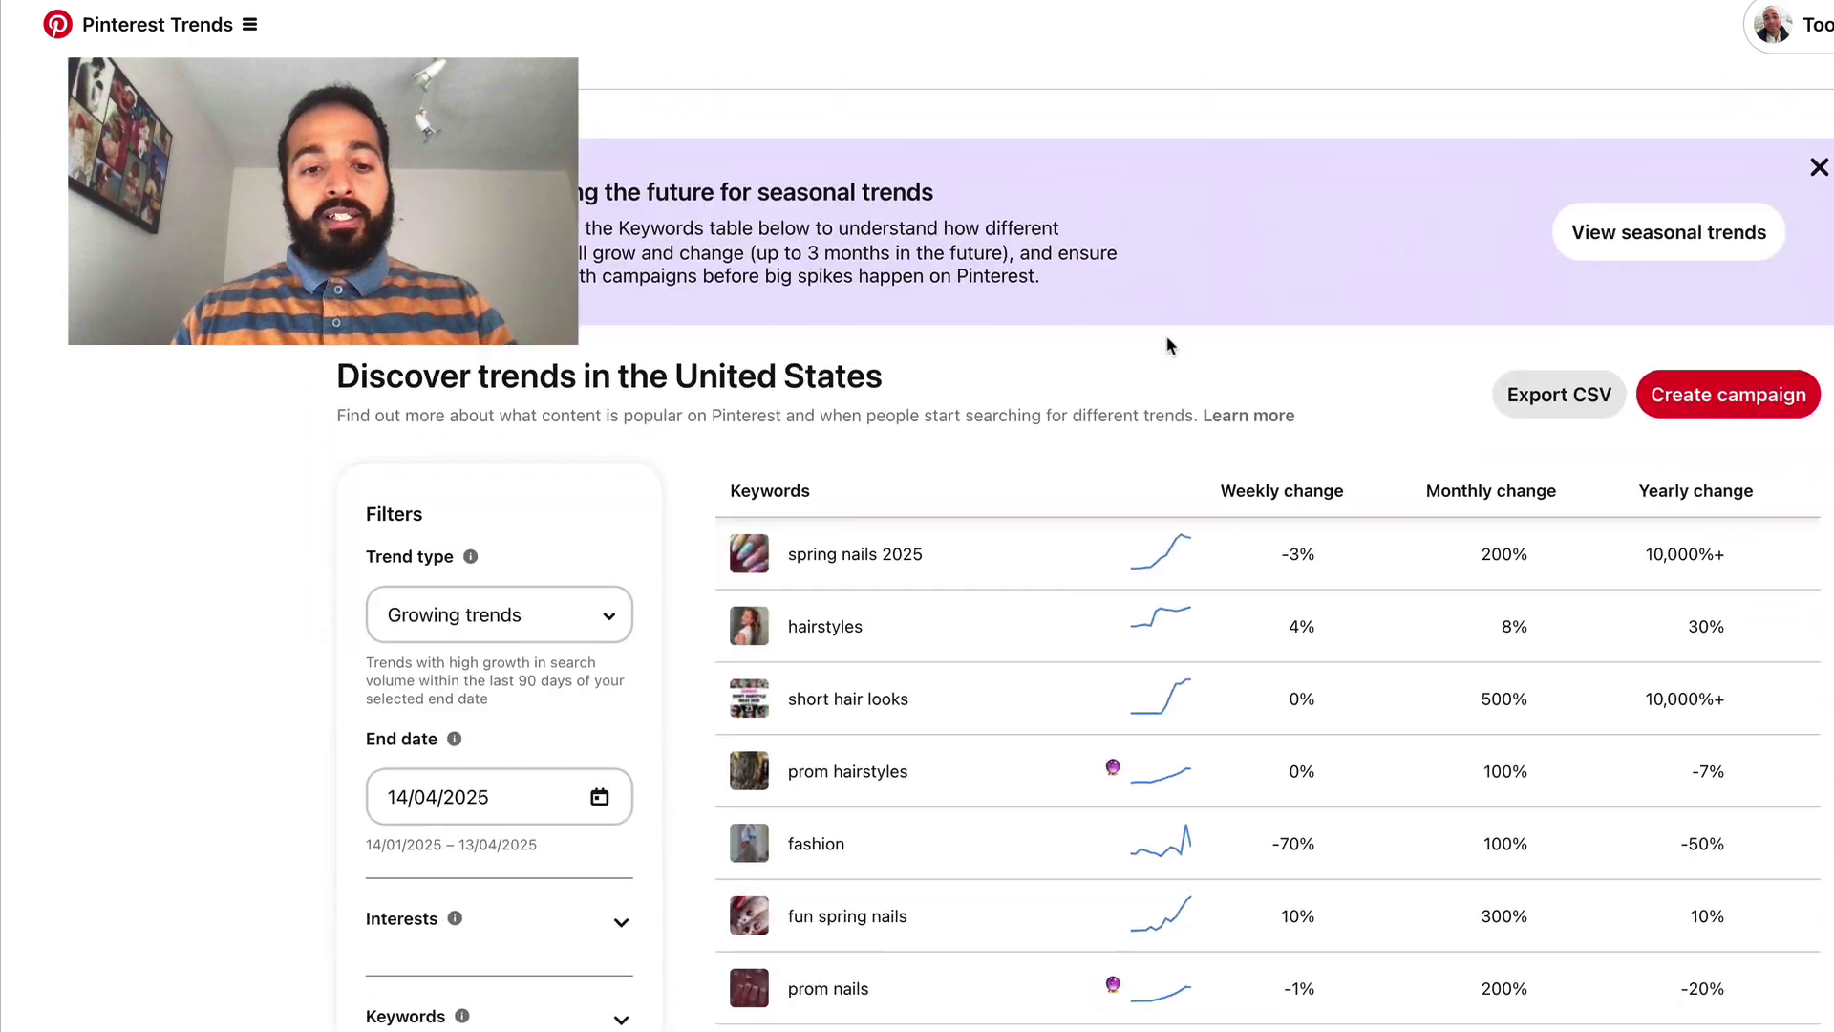
pyautogui.scroll(2, 1167, 342)
pyautogui.scroll(-4, 1090, 479)
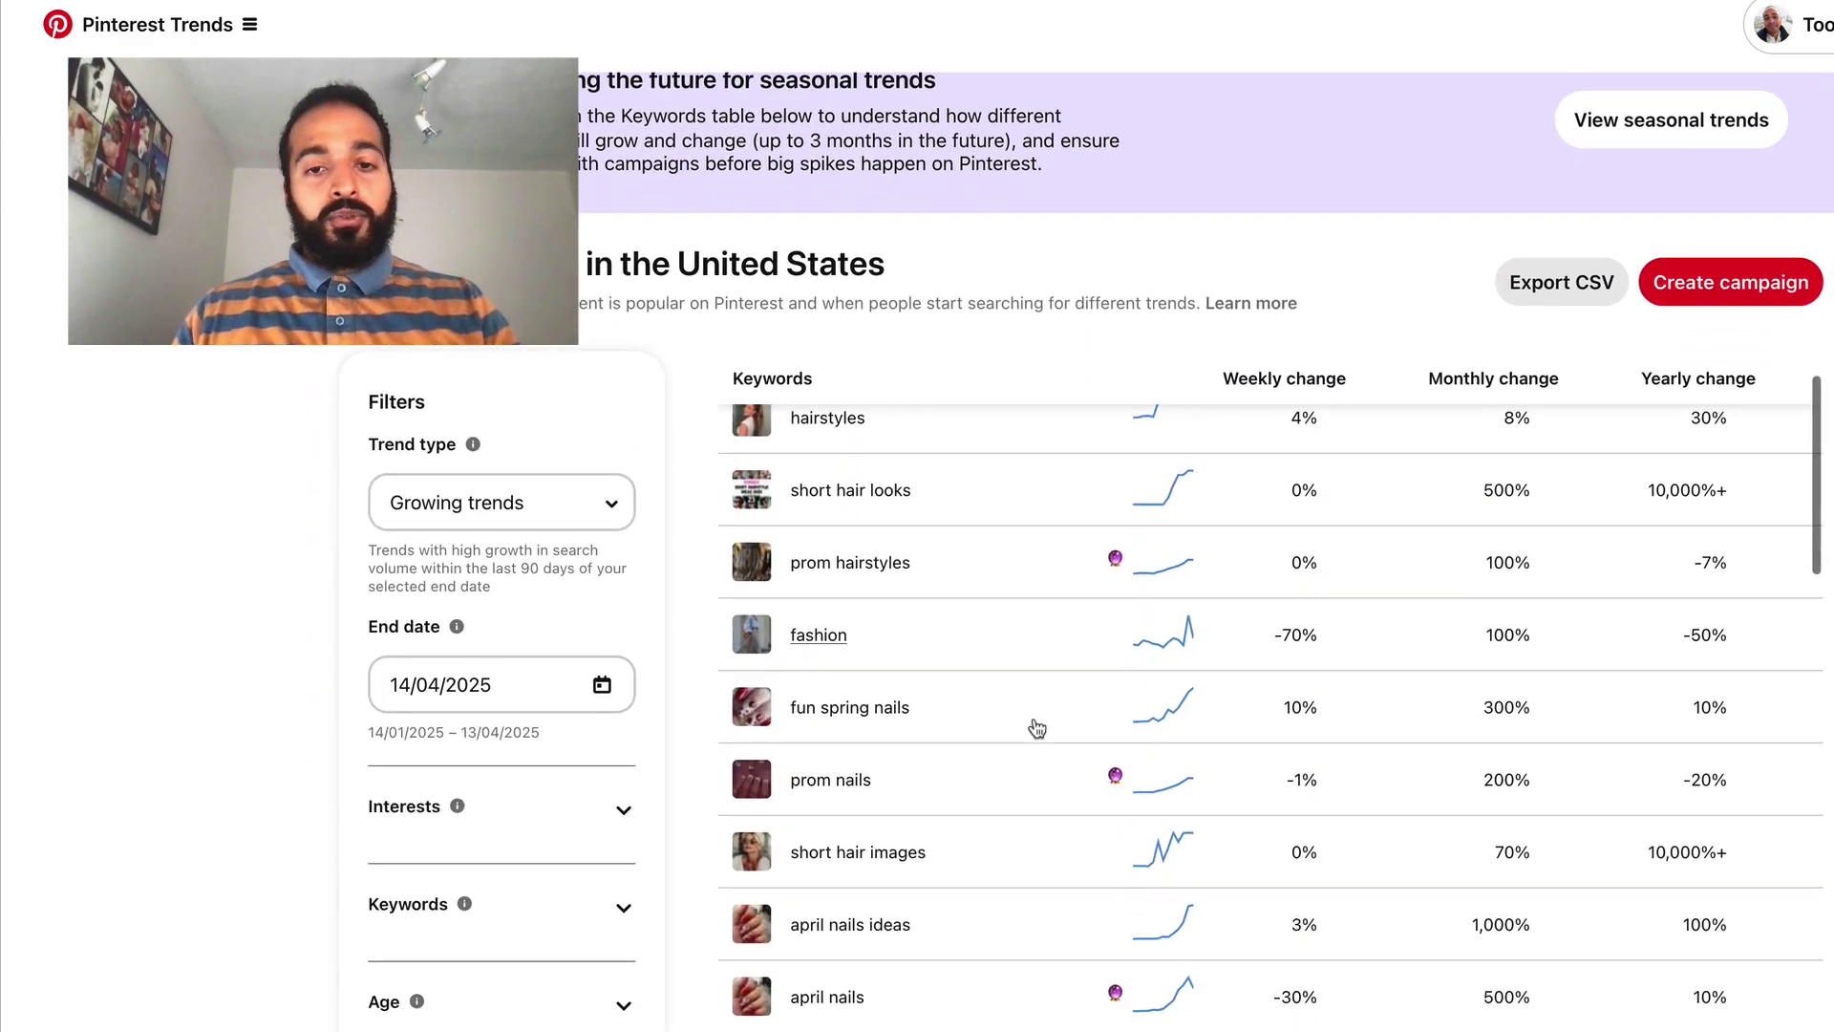
pyautogui.scroll(2, 1036, 728)
pyautogui.scroll(-2, 1159, 251)
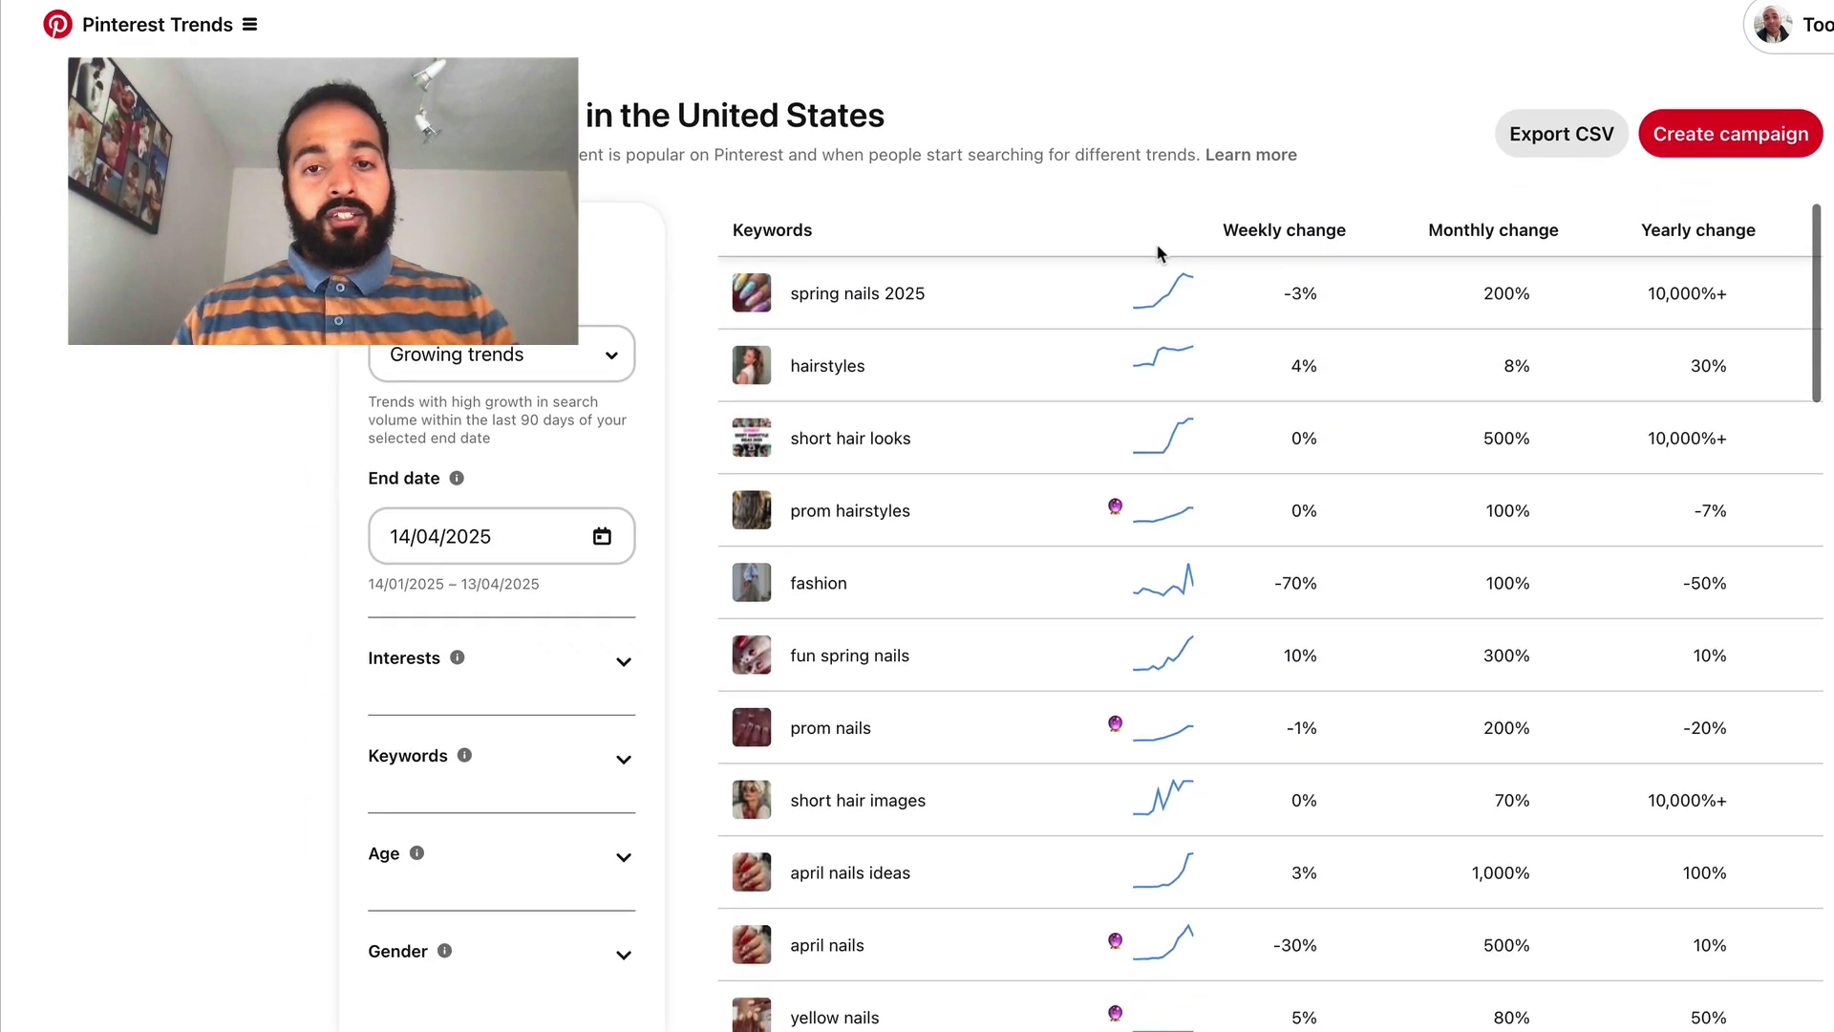
pyautogui.click(611, 354)
pyautogui.click(602, 279)
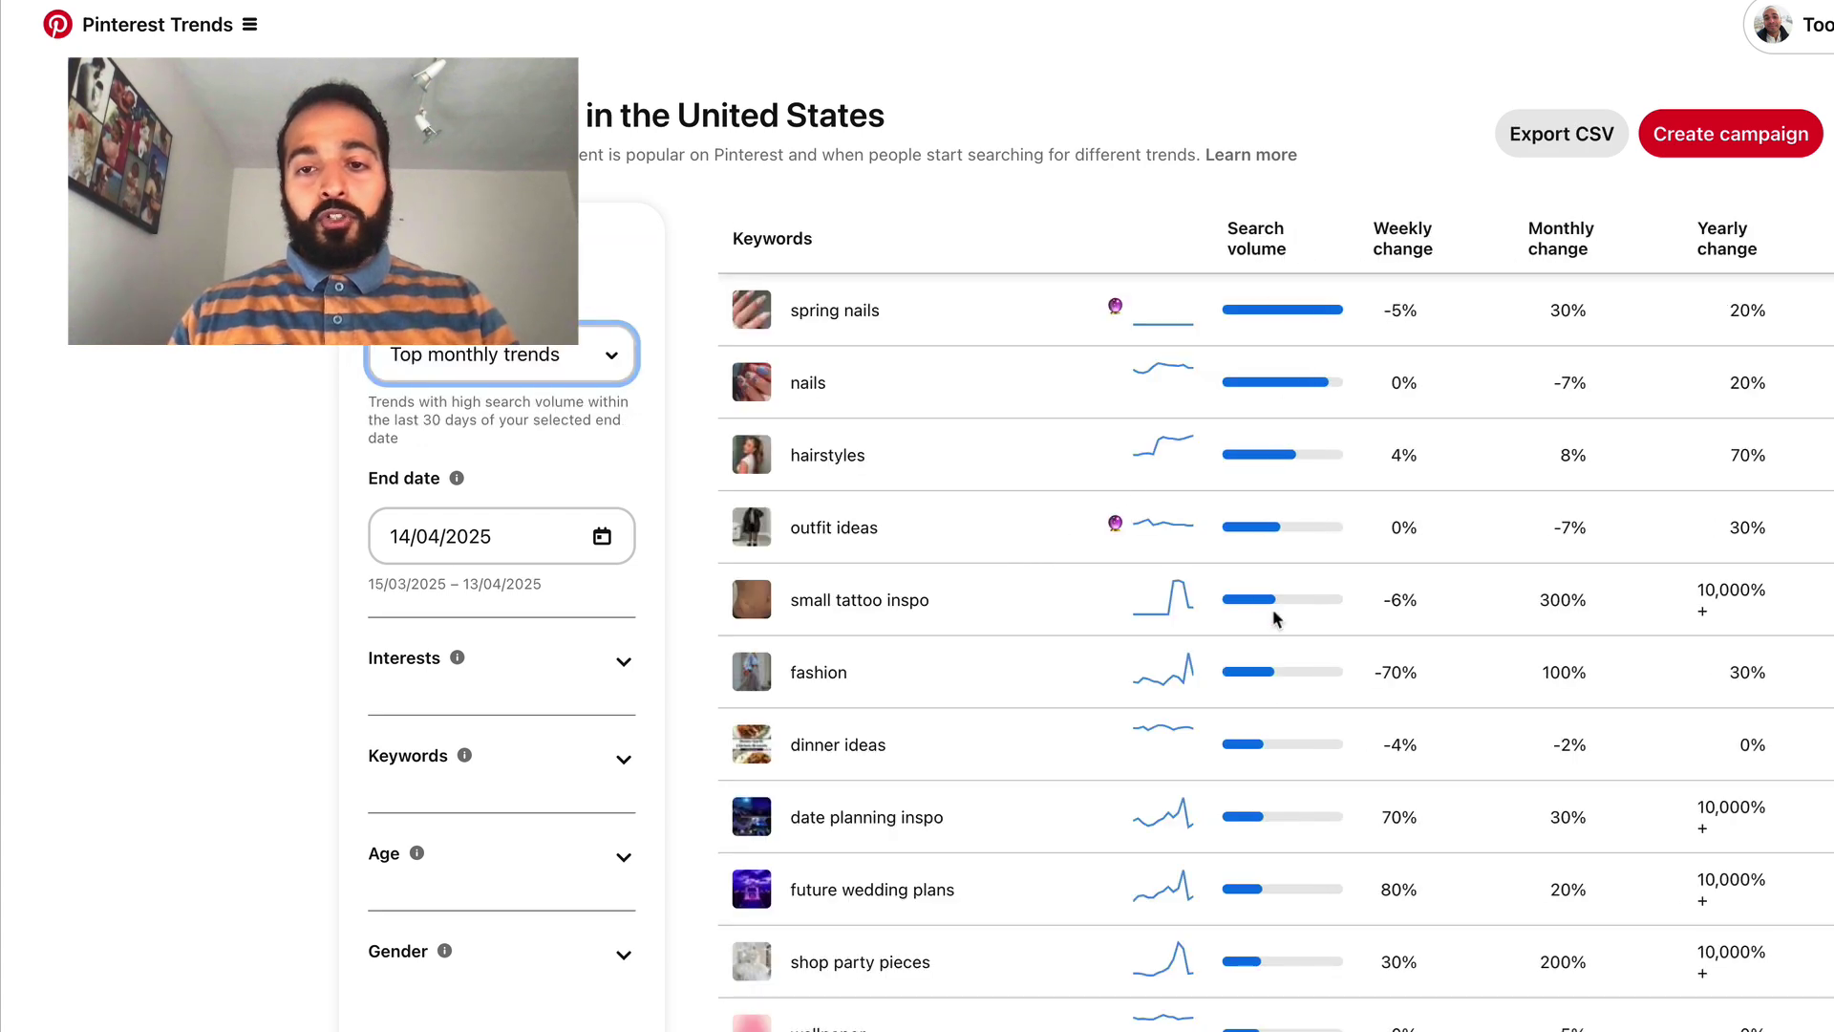
# Scroll down through the top monthly trends table.
pyautogui.scroll(-1, 981, 385)
pyautogui.scroll(1, 981, 385)
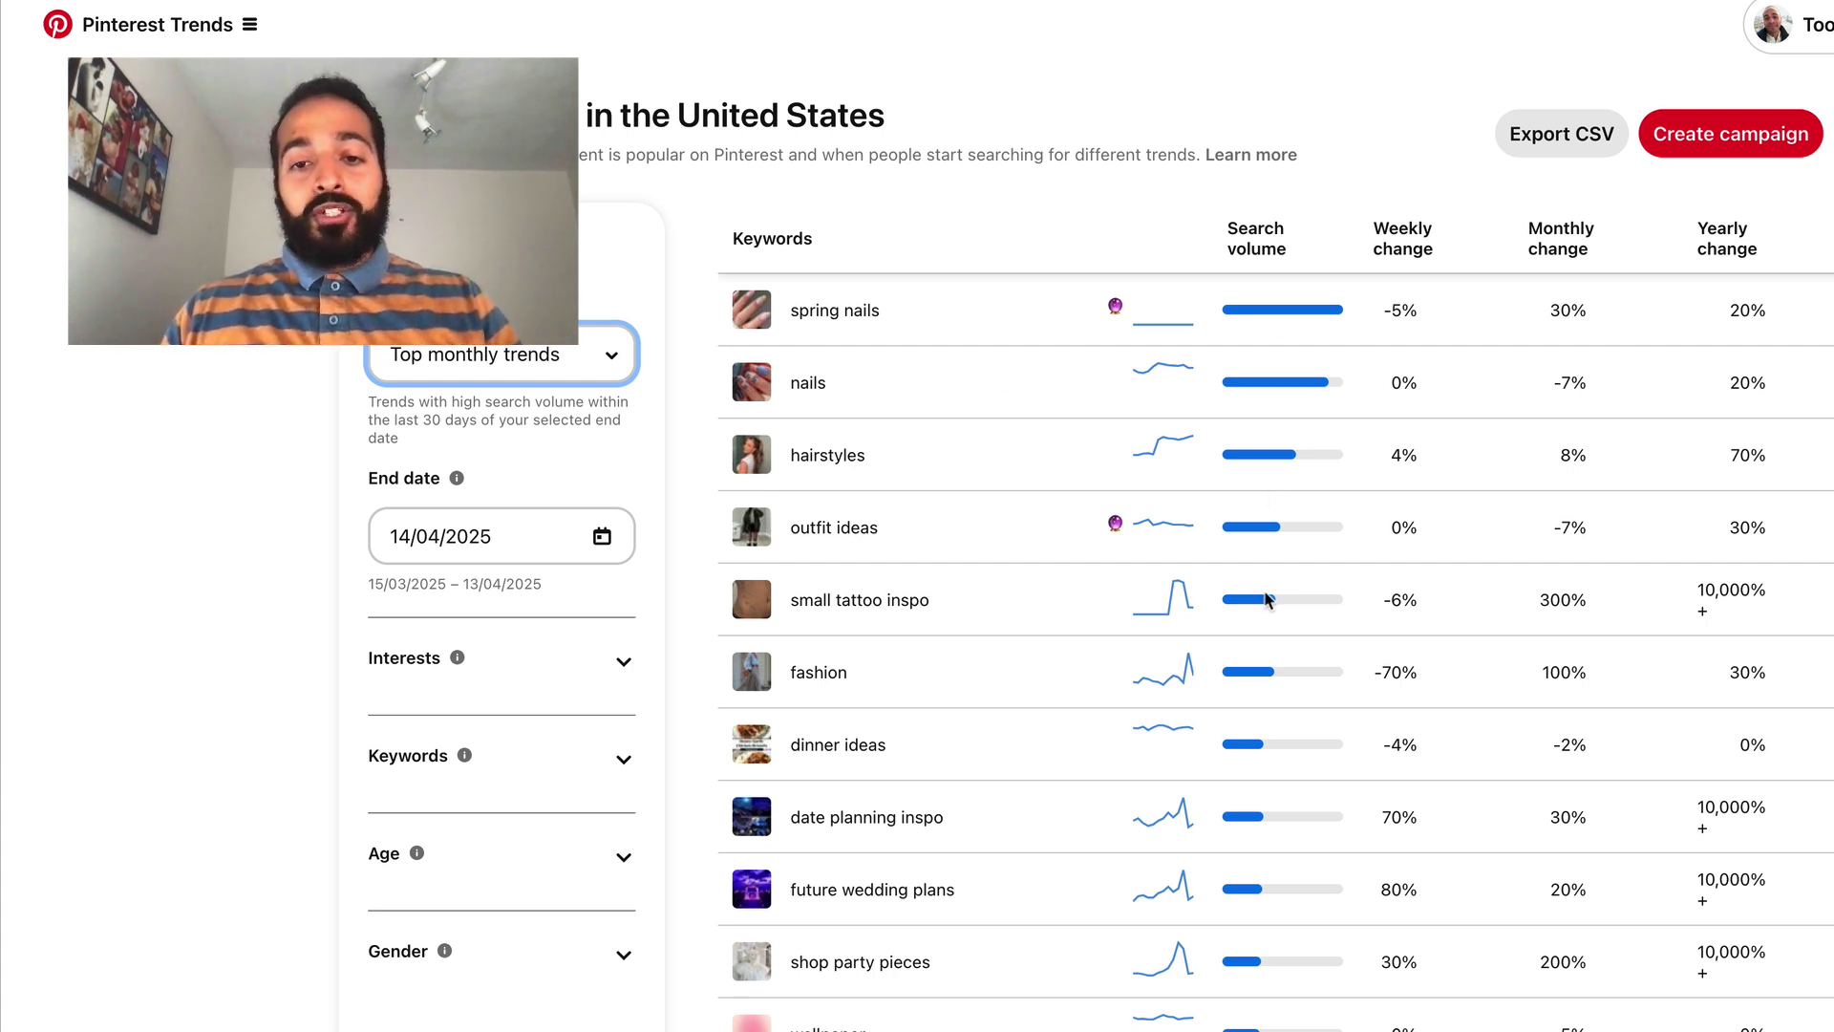
pyautogui.scroll(-3, 995, 490)
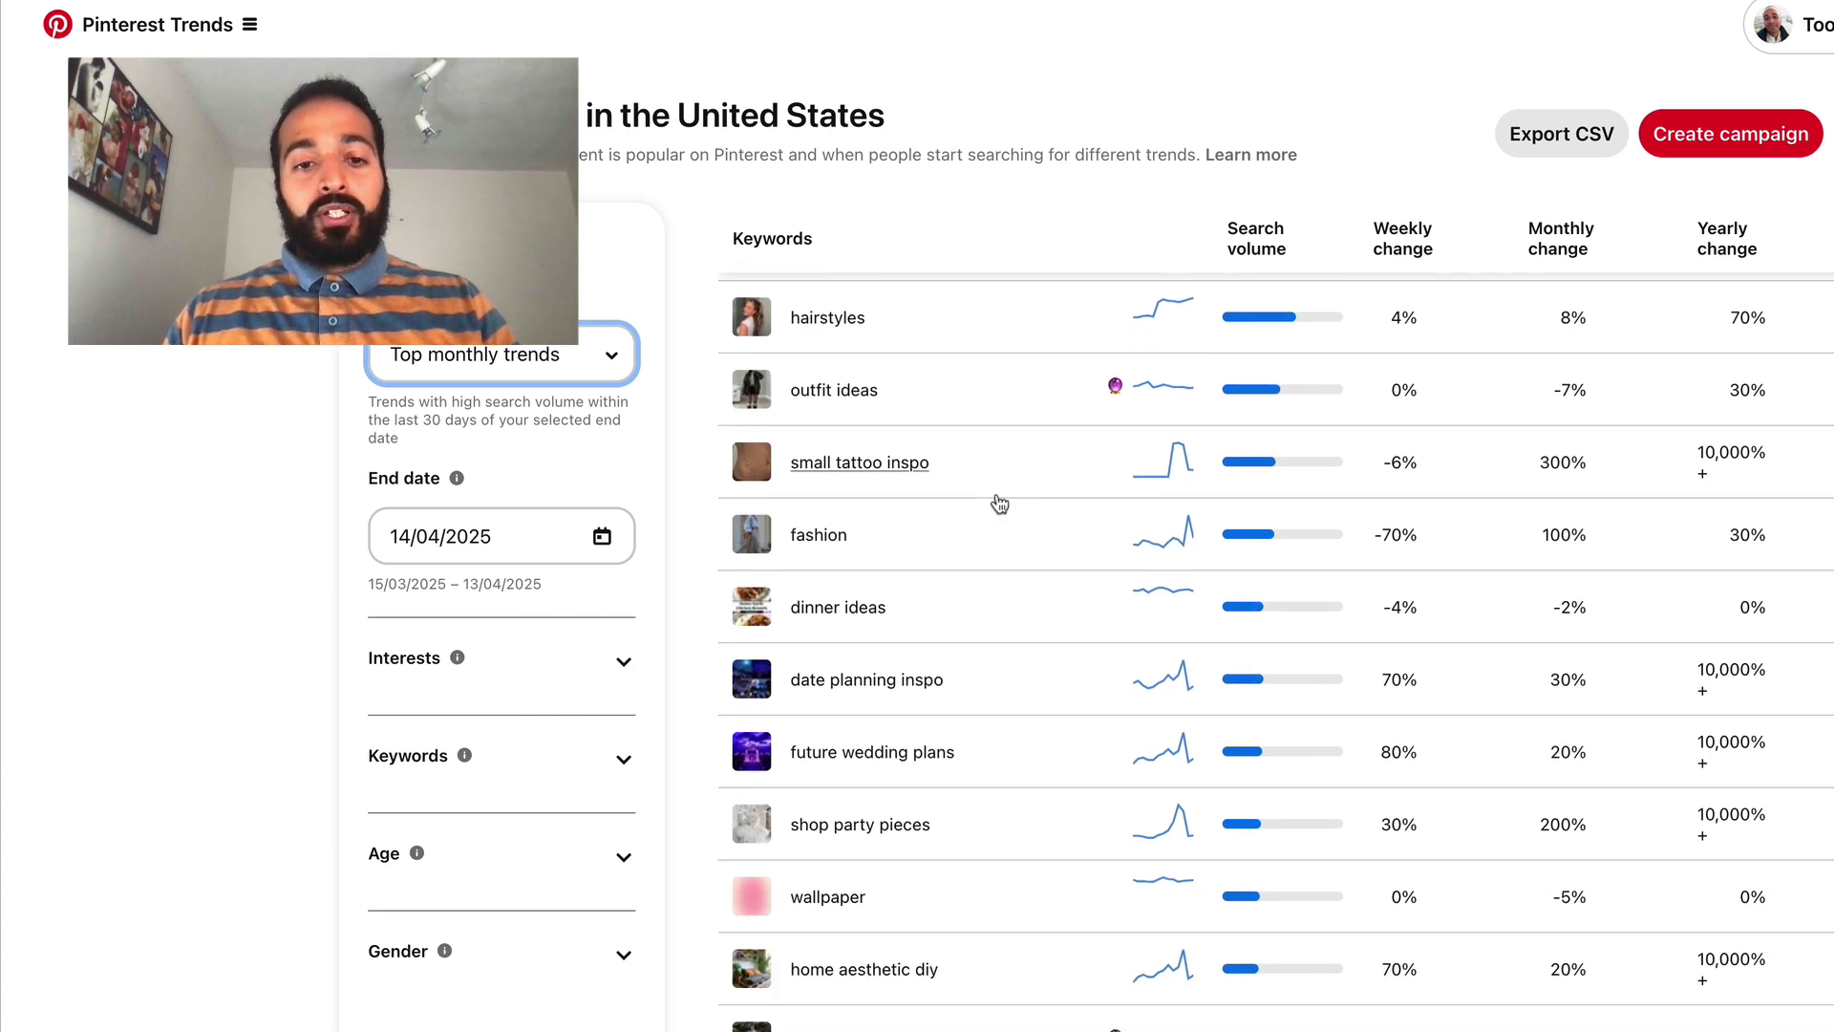
pyautogui.scroll(-2, 999, 504)
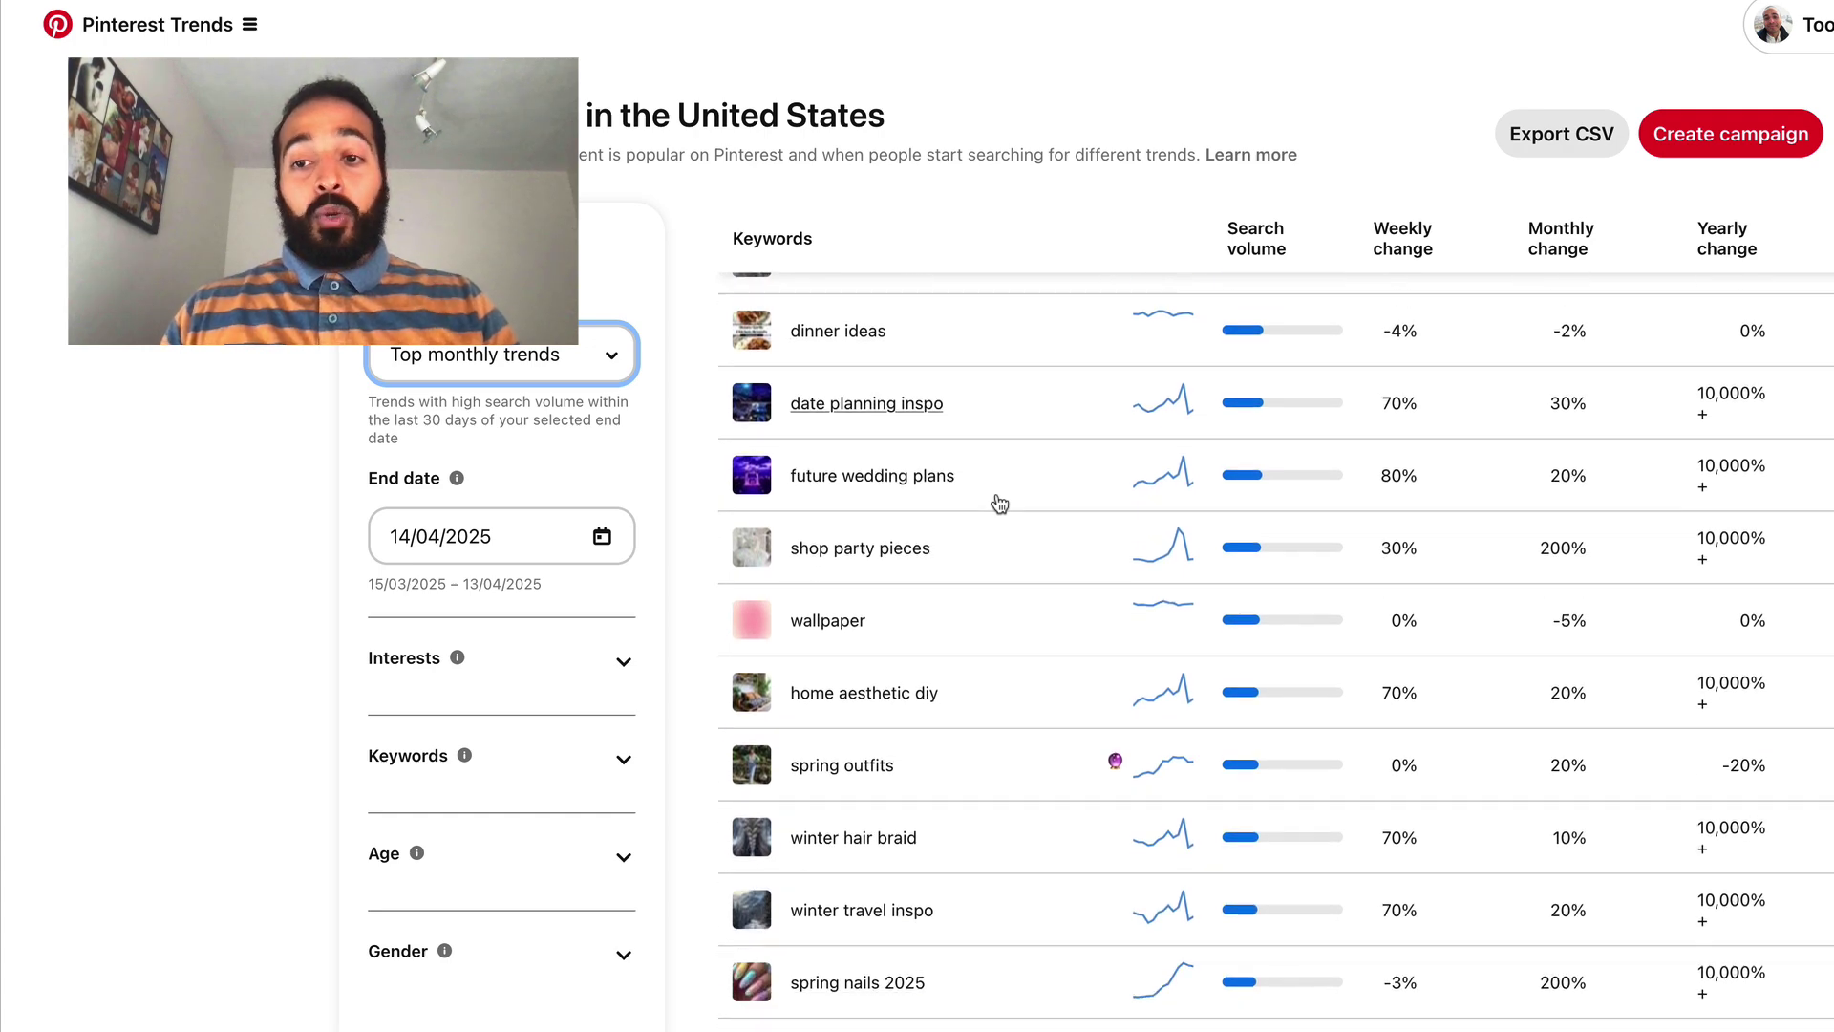
pyautogui.scroll(-1, 999, 505)
pyautogui.scroll(-1, 999, 505)
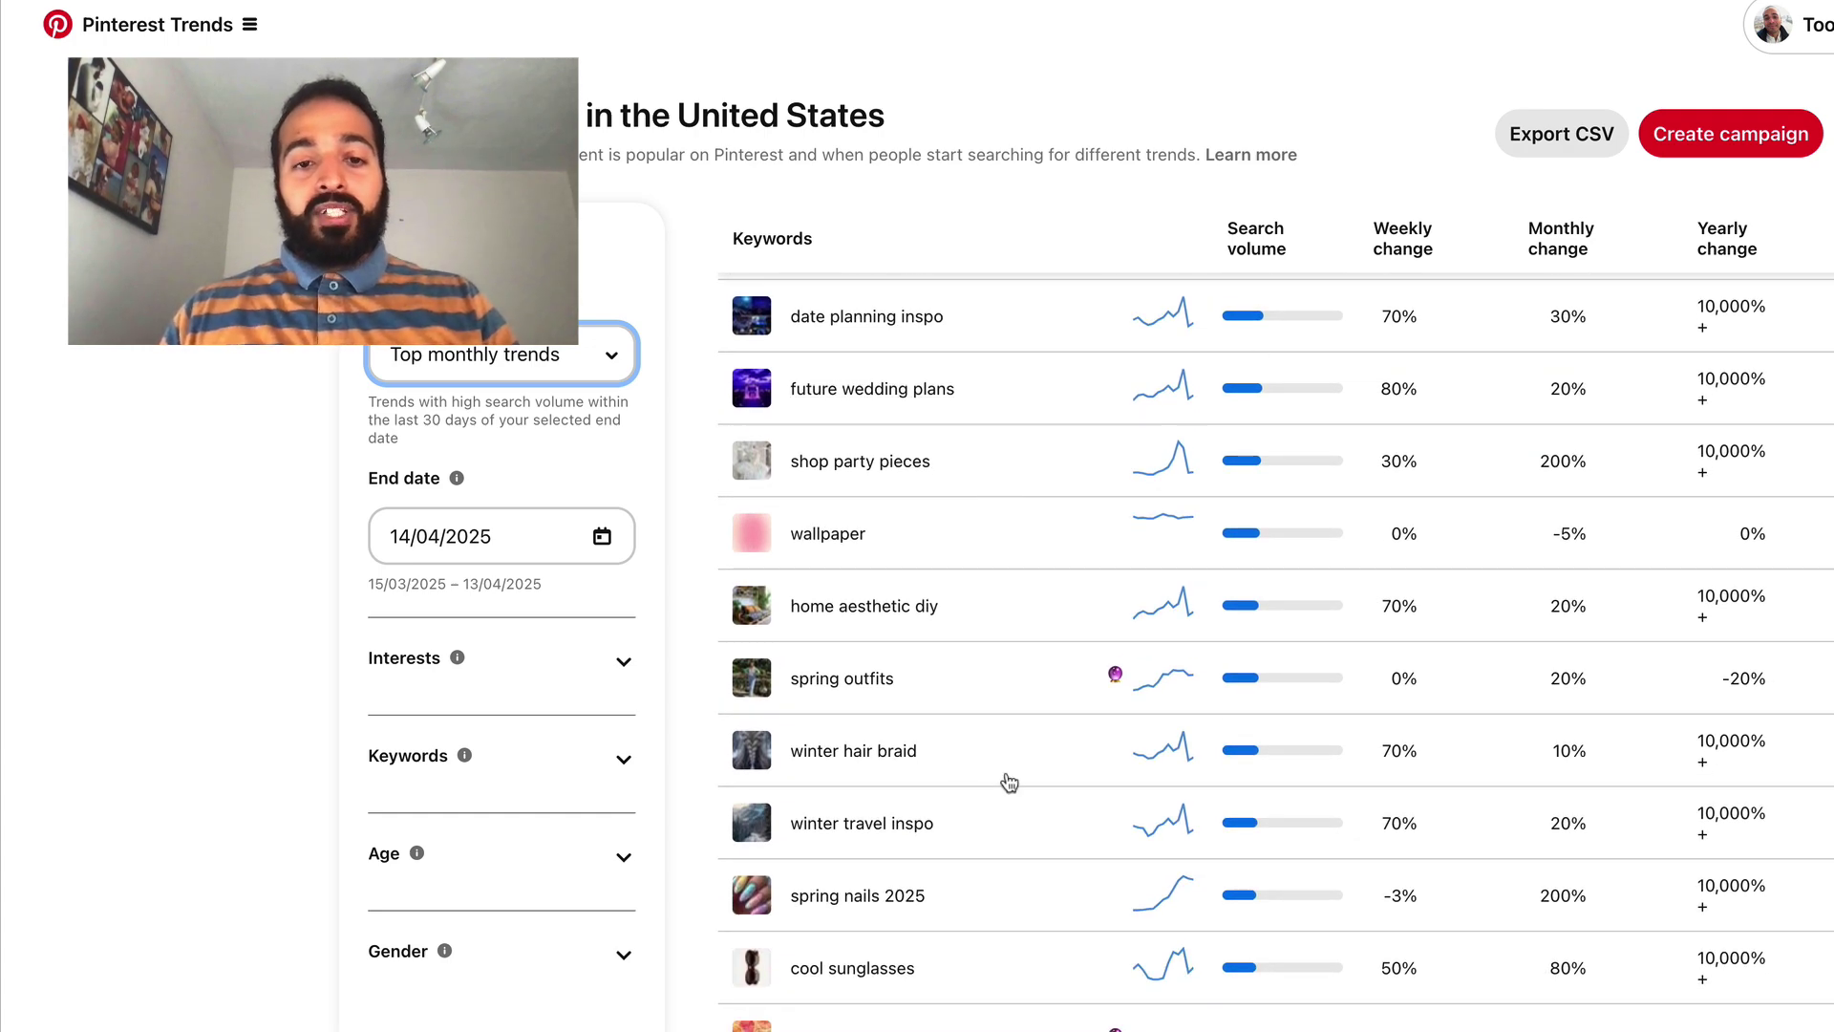
pyautogui.scroll(-2, 1009, 781)
pyautogui.scroll(-1, 1007, 660)
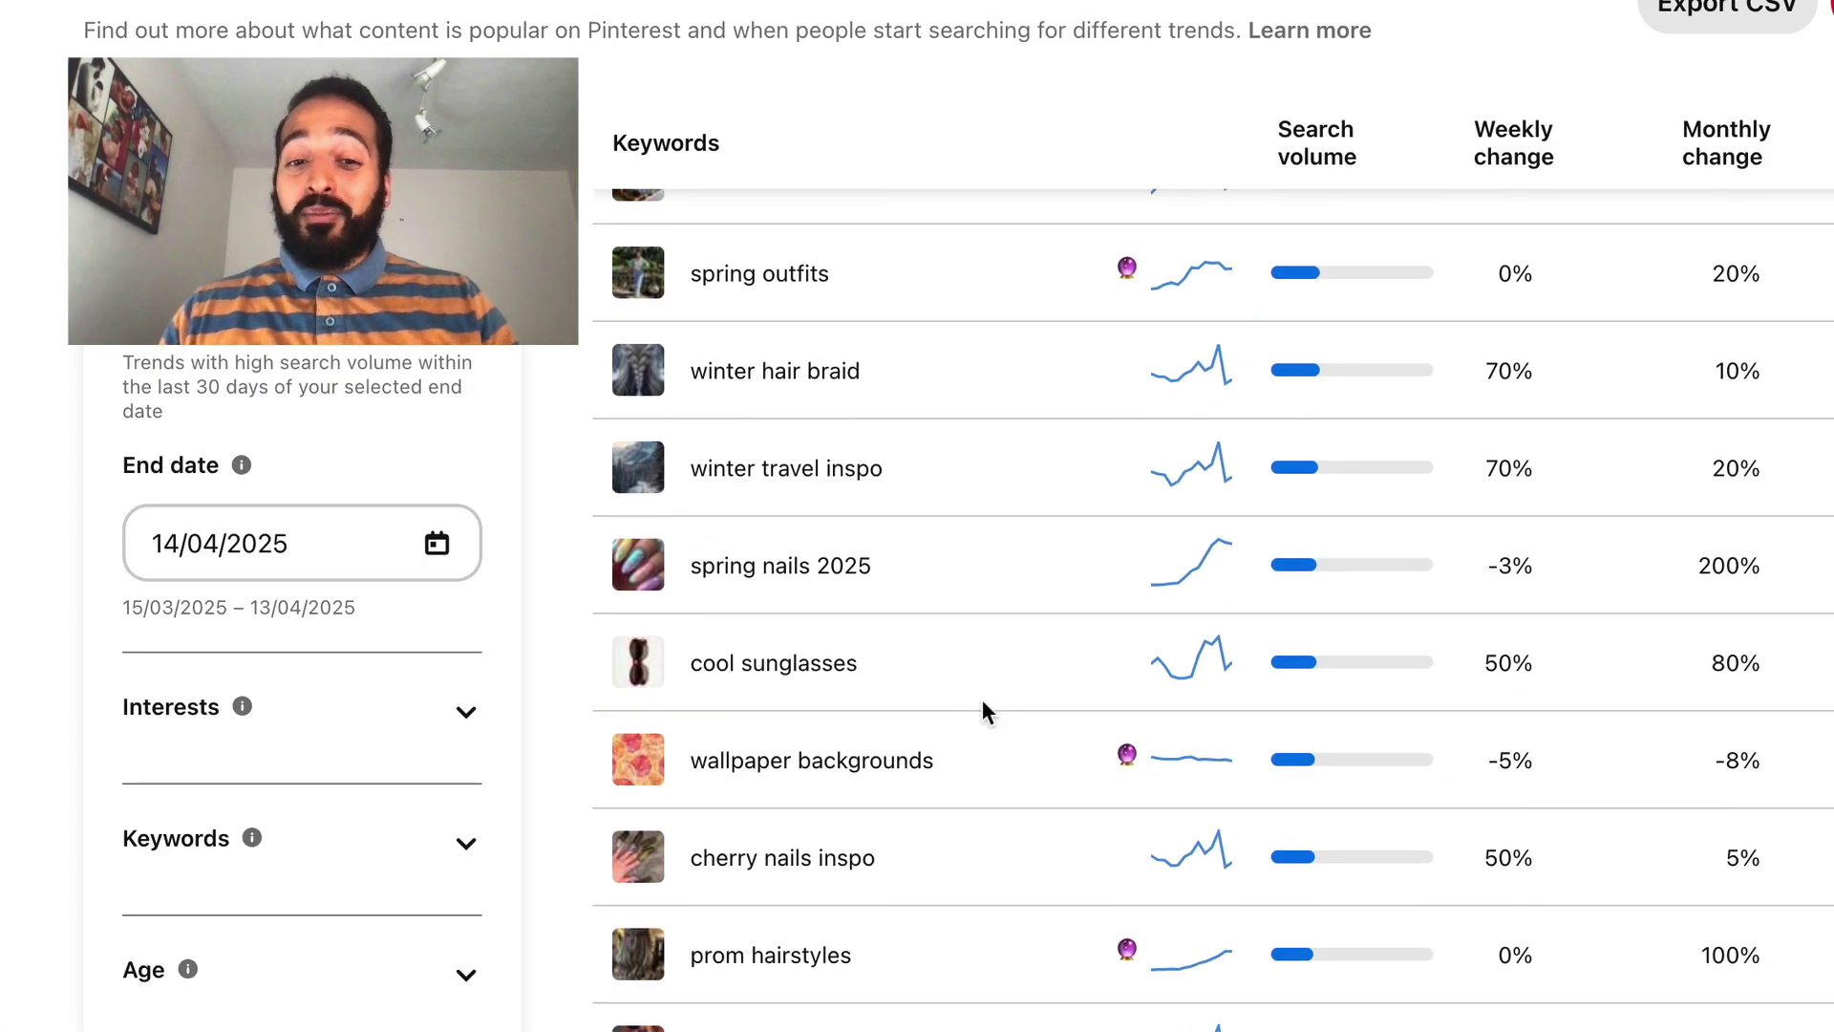
pyautogui.scroll(-5, 983, 704)
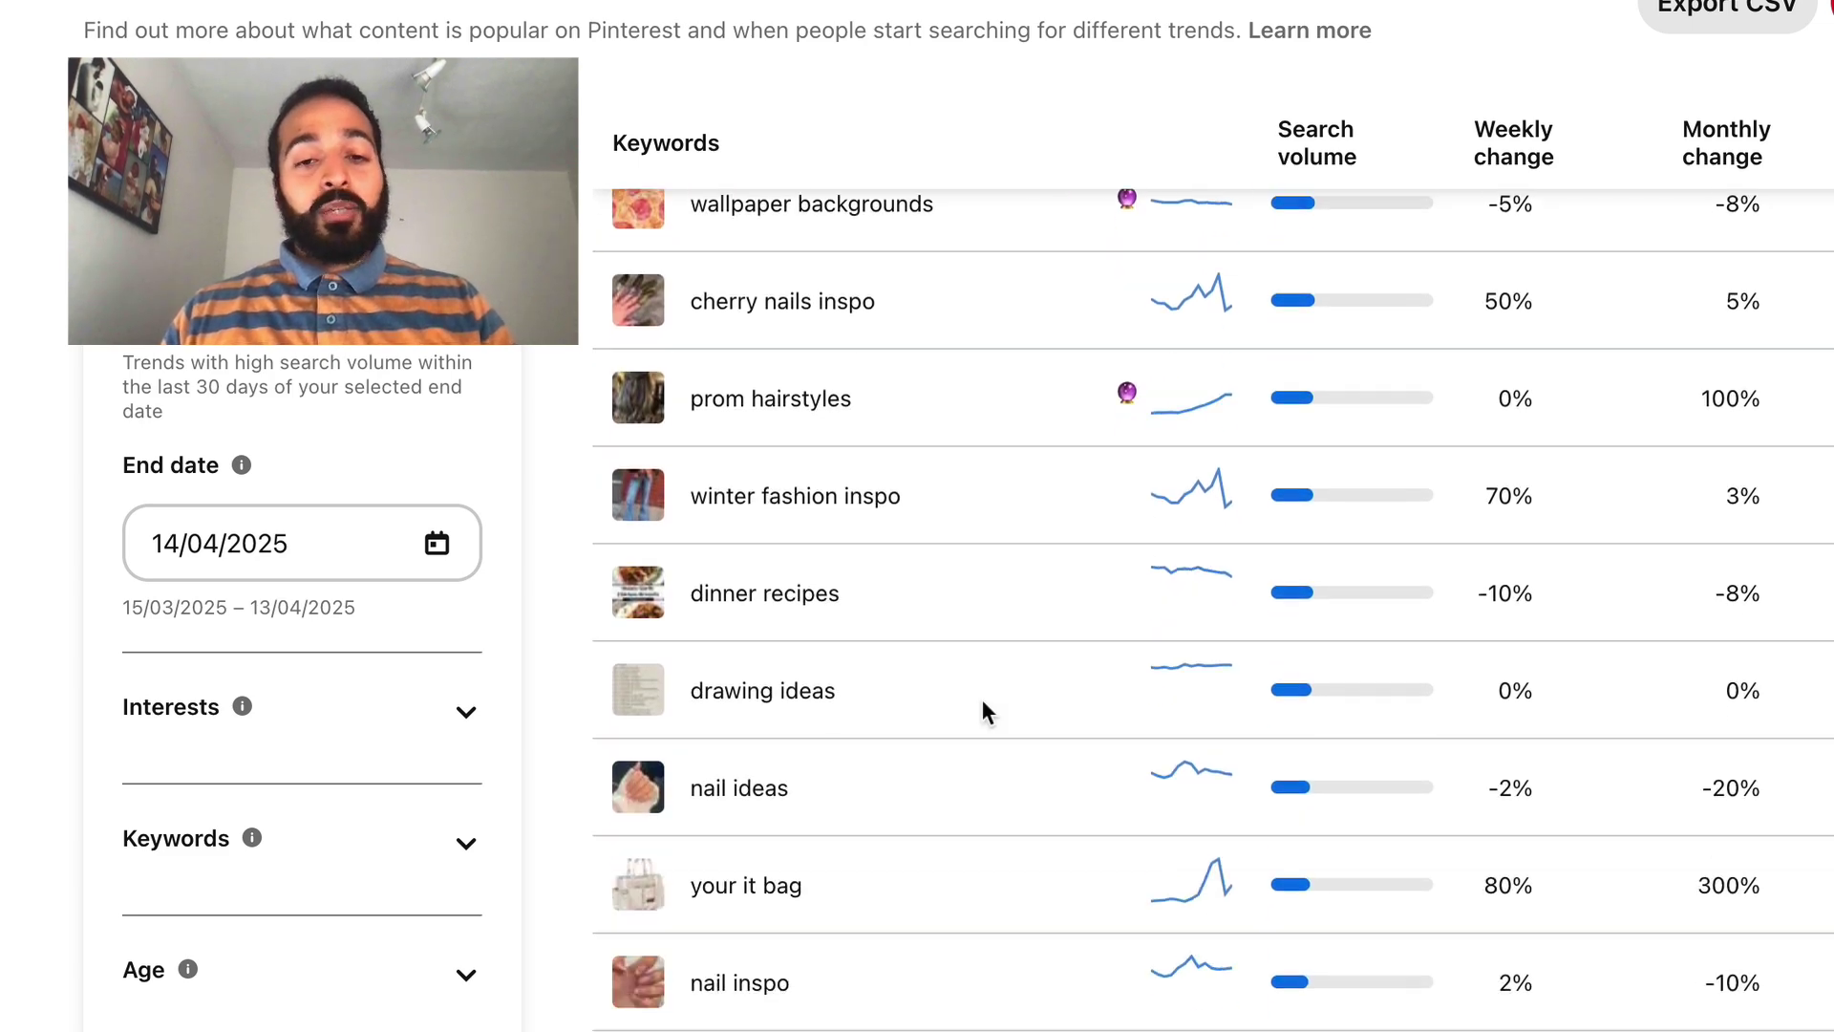
pyautogui.scroll(-1, 982, 711)
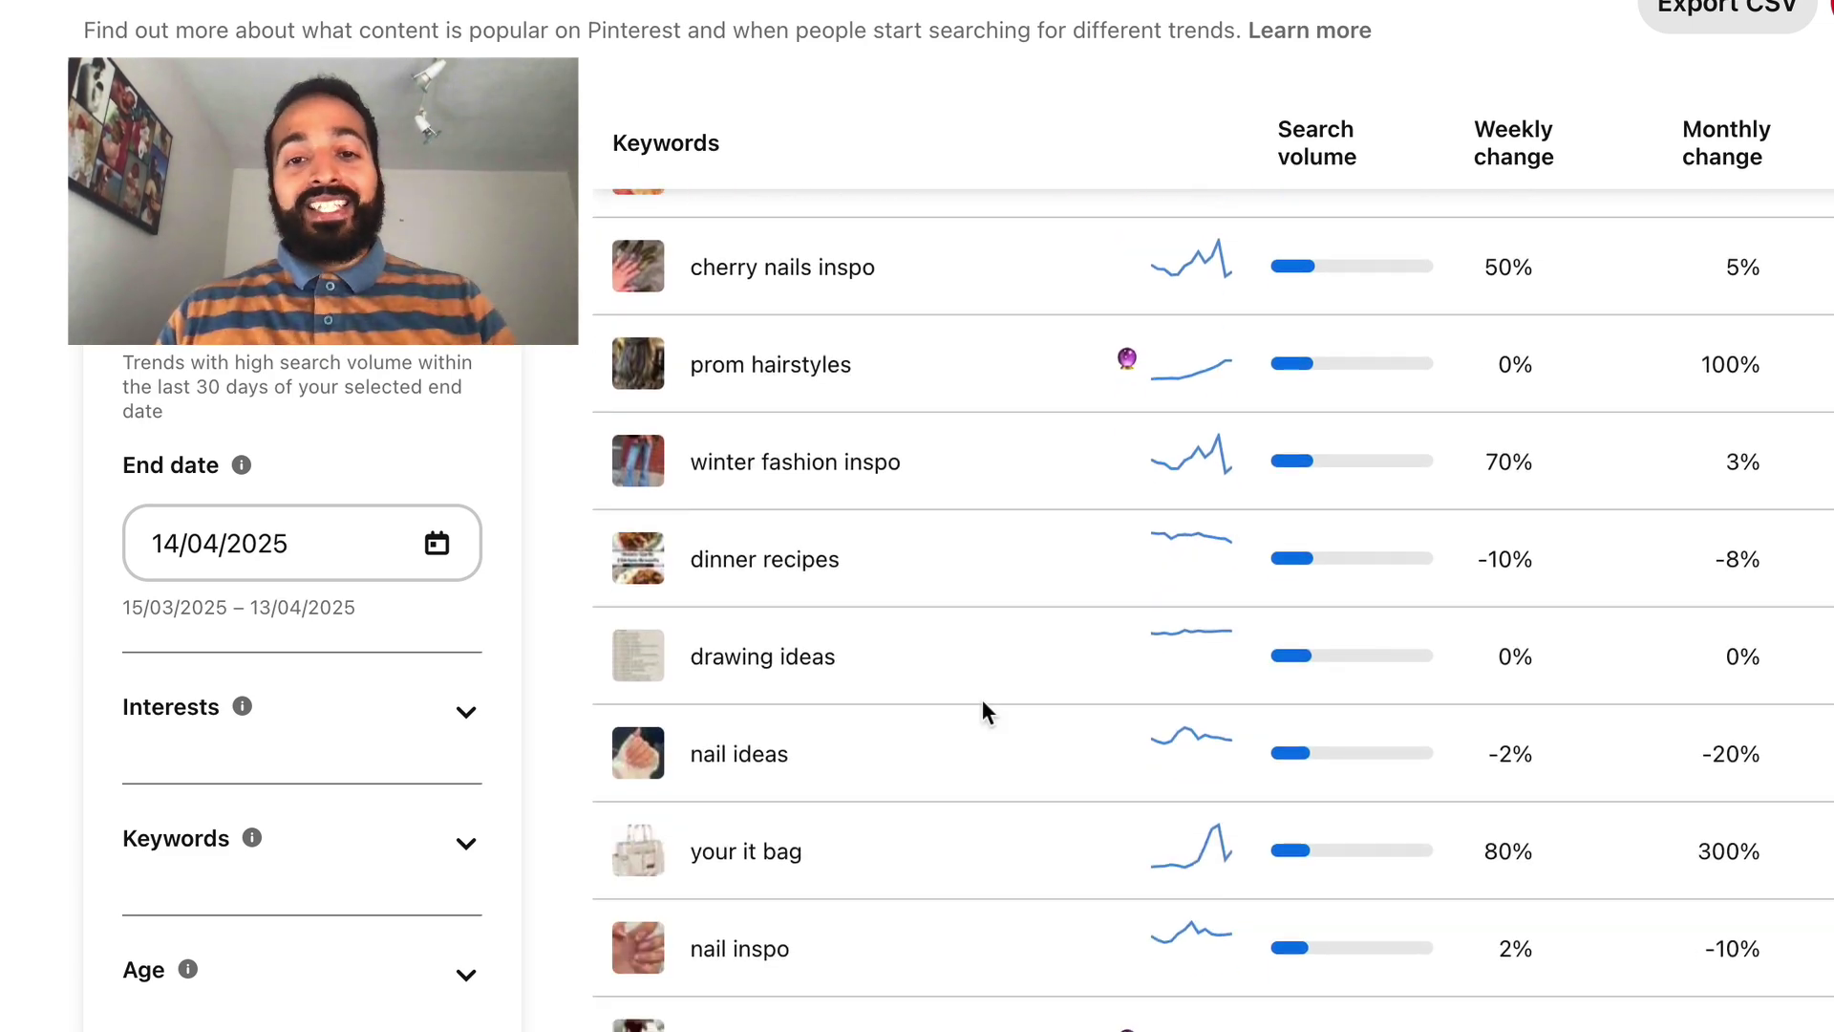
pyautogui.scroll(-1, 995, 703)
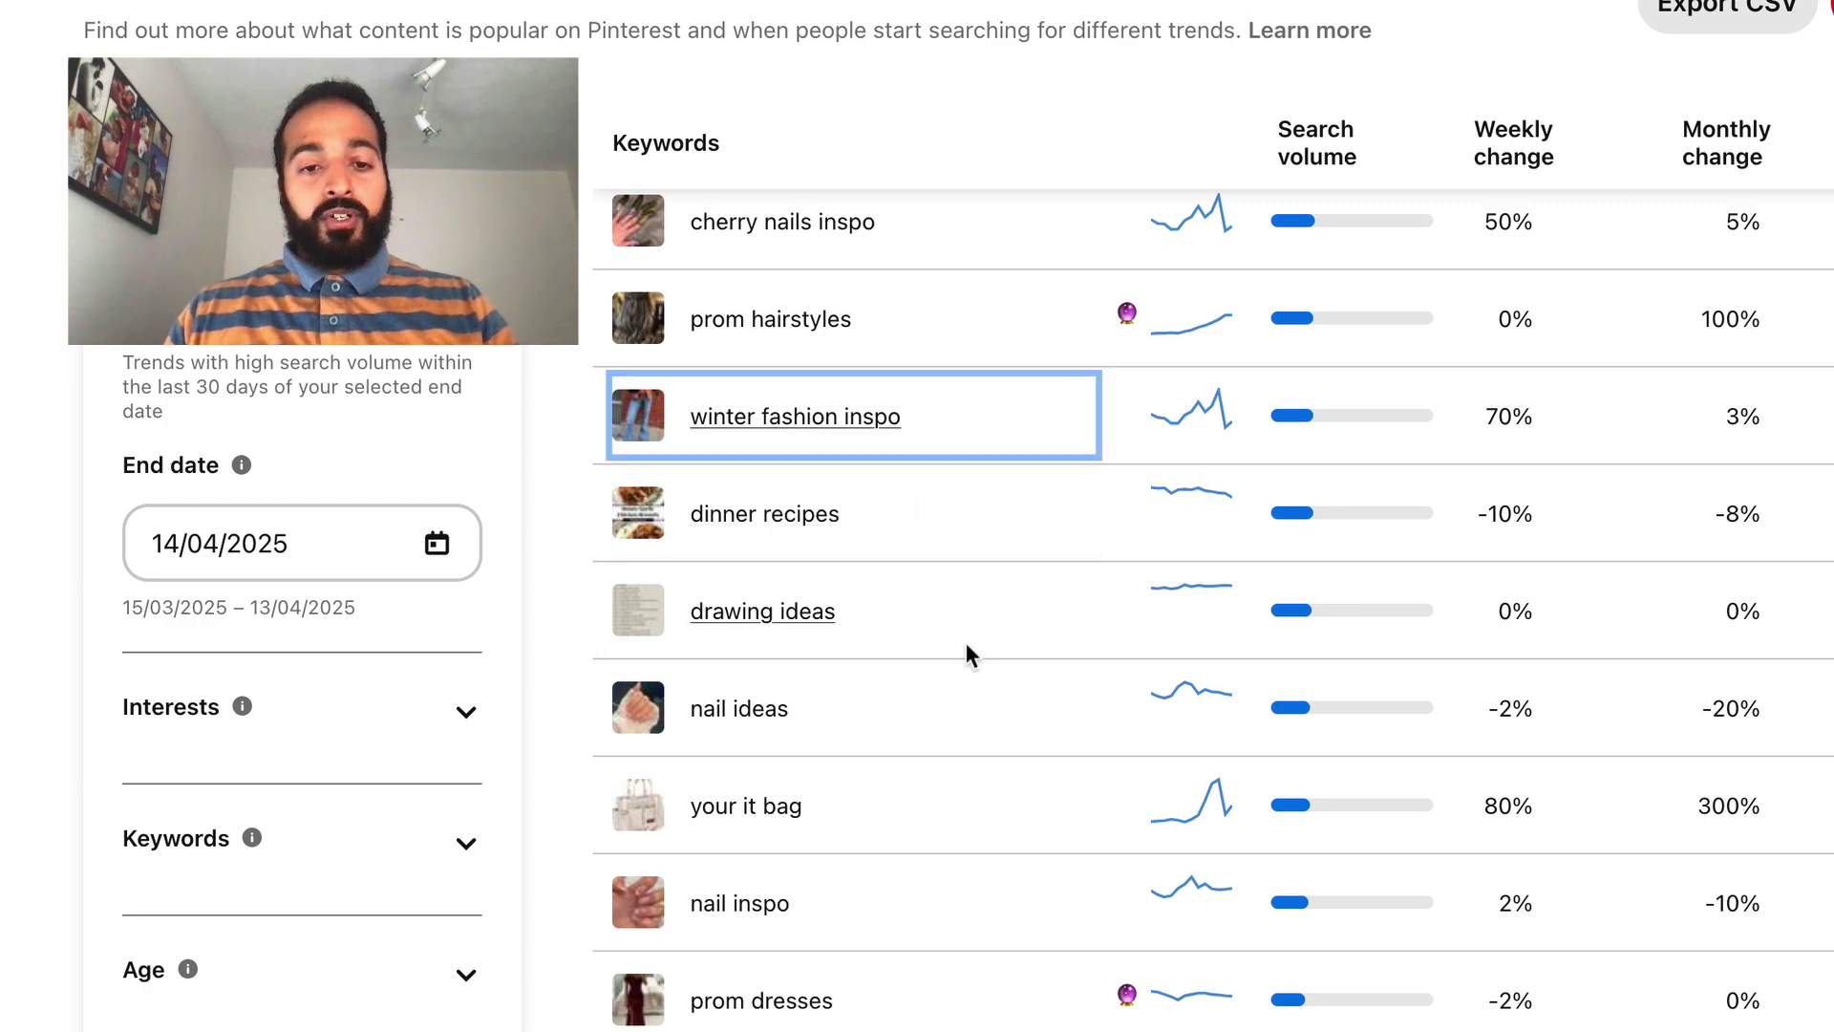
pyautogui.scroll(-5, 966, 646)
pyautogui.scroll(-18, 966, 646)
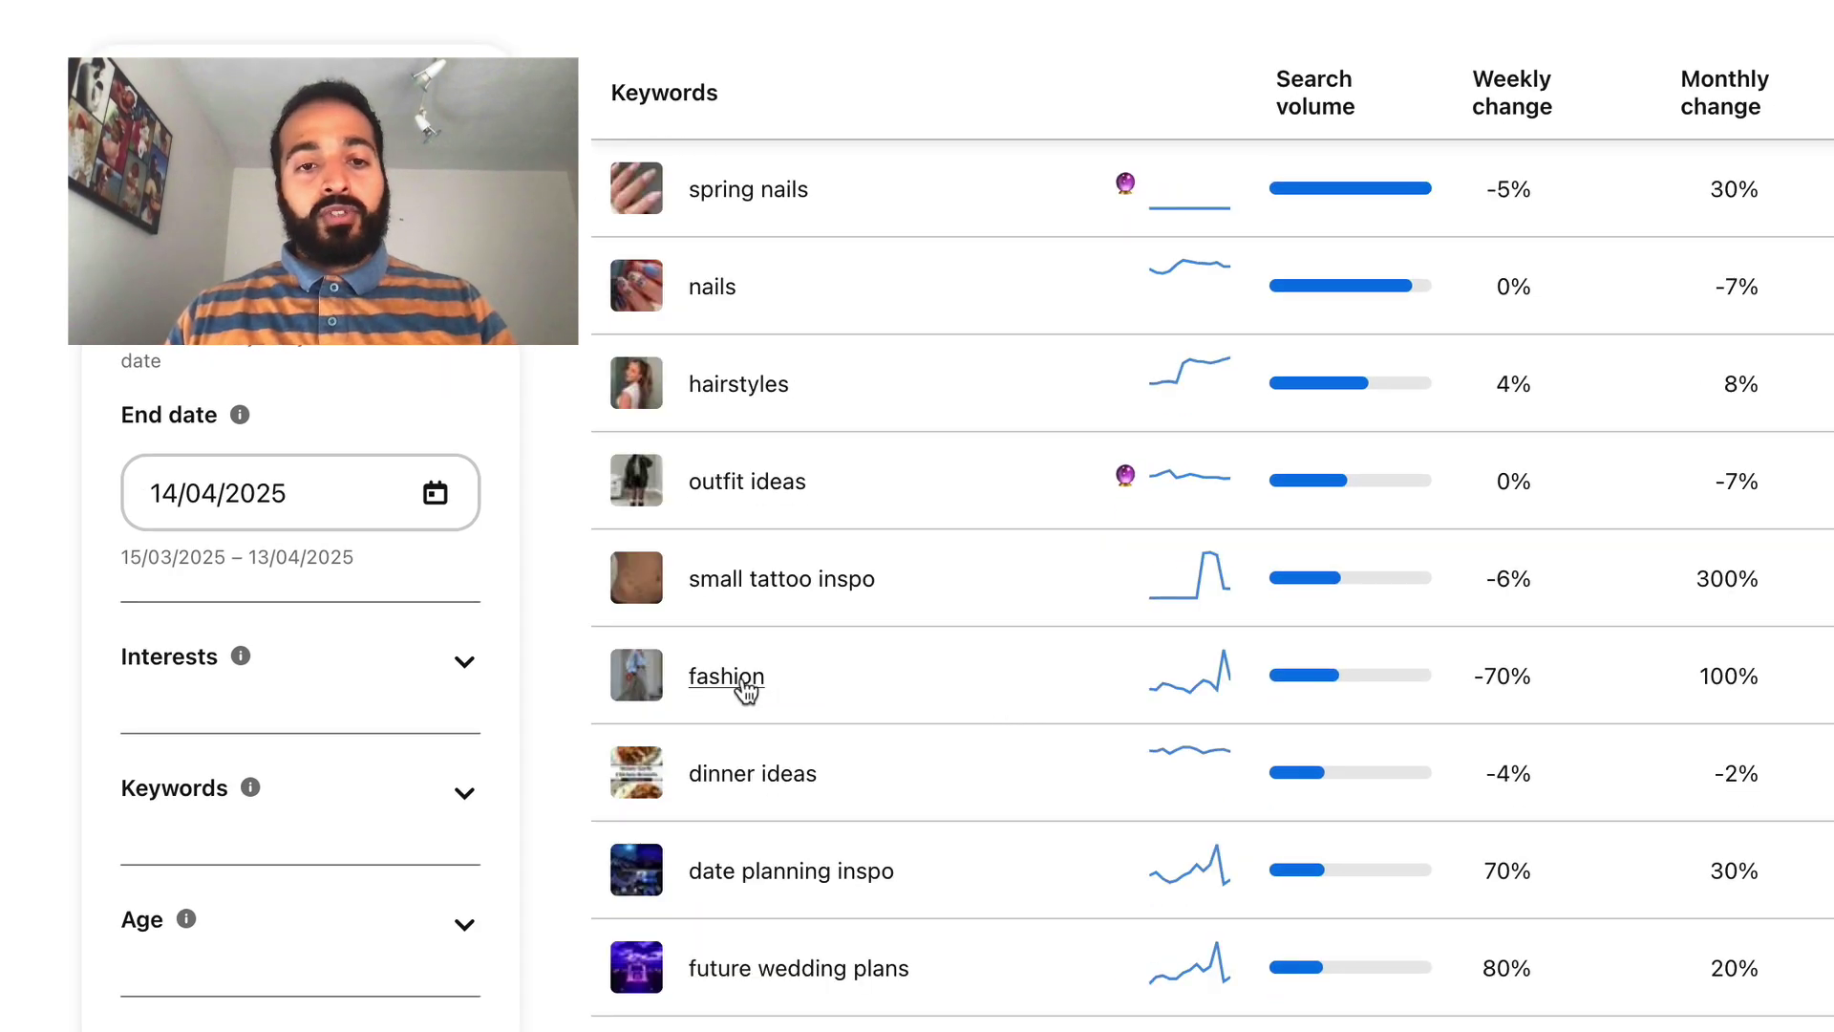
# Point out the fashion, nails, hairstyles and small tattoo inspo keywords at the table's top.
pyautogui.click(743, 684)
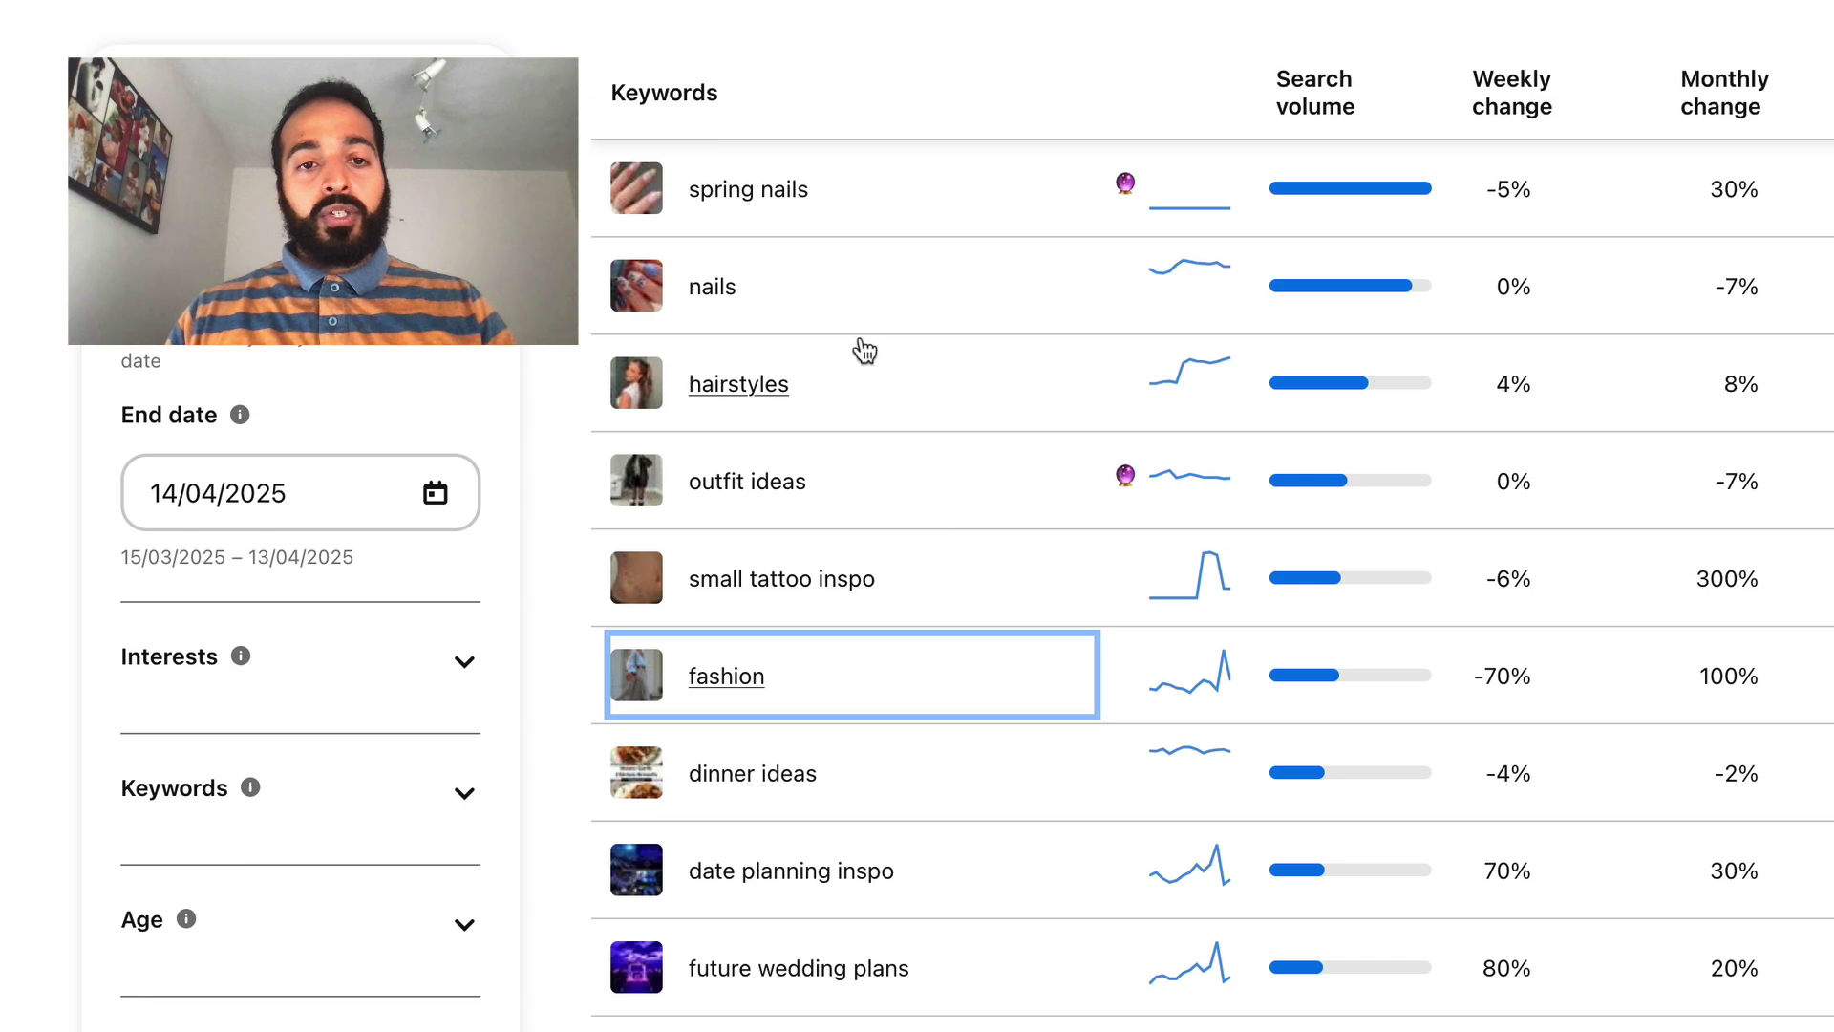
pyautogui.click(709, 289)
pyautogui.click(775, 395)
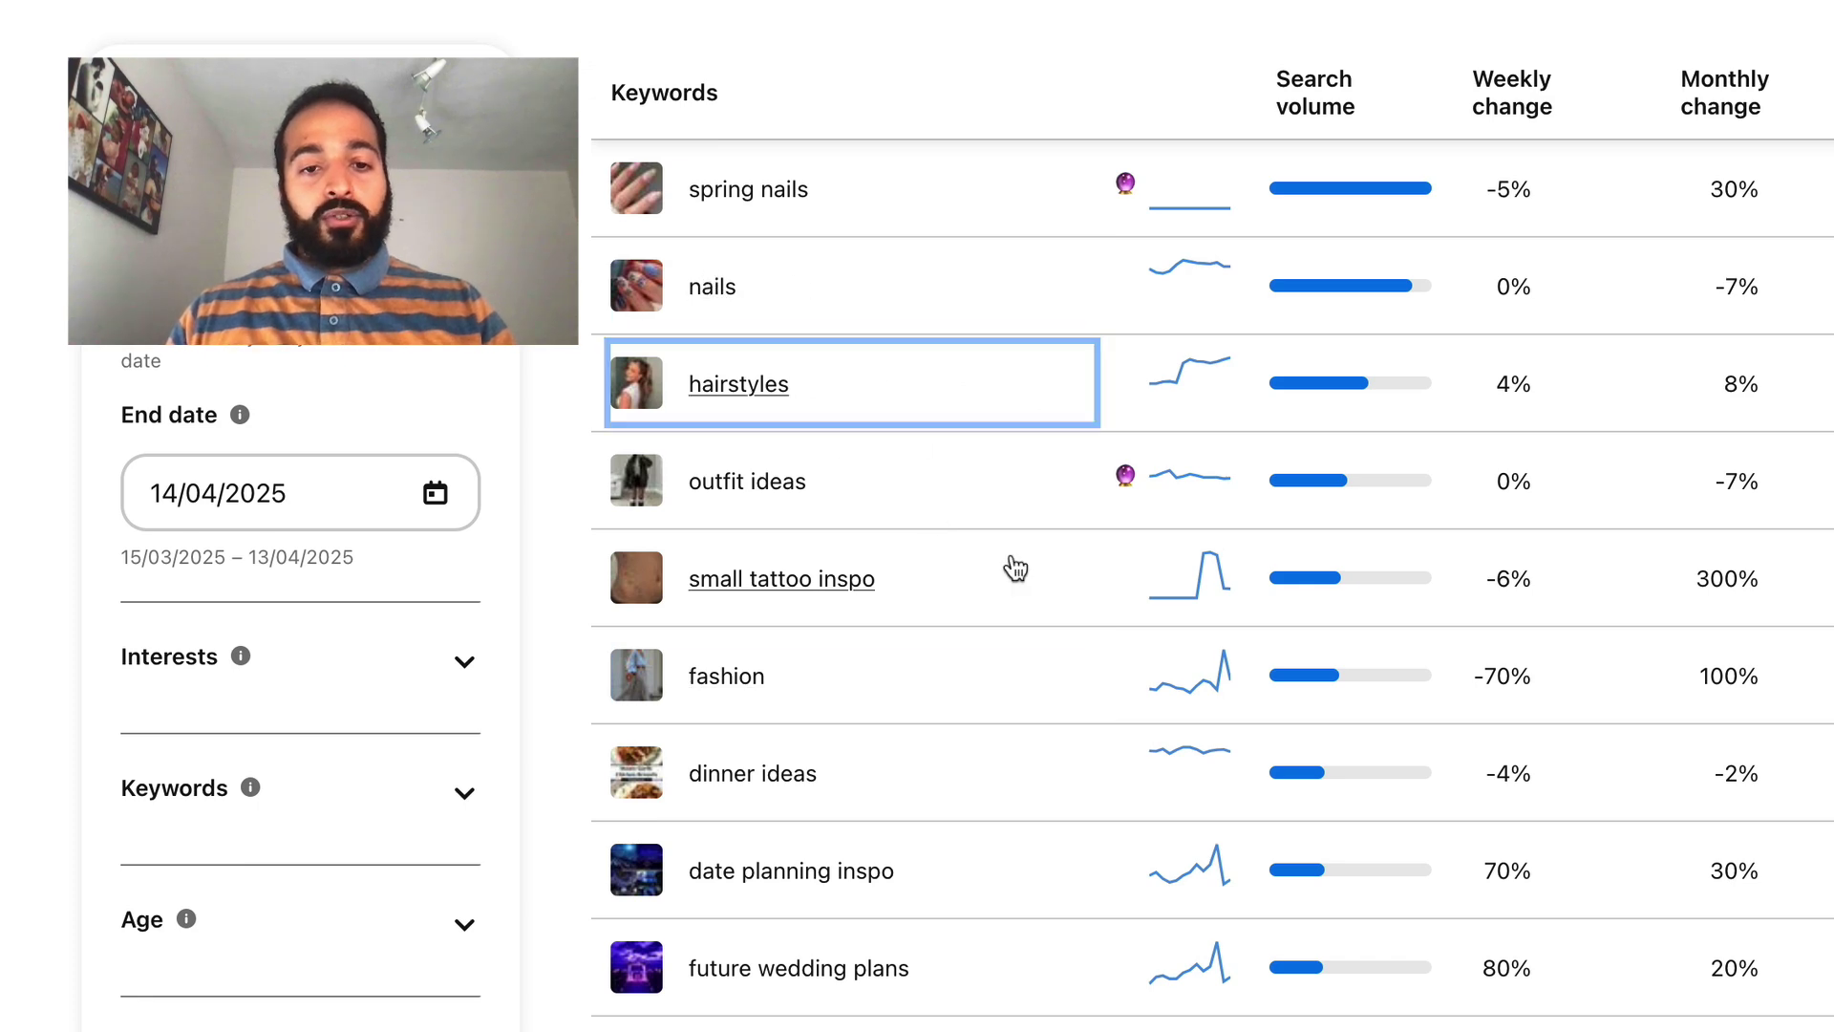
pyautogui.click(841, 594)
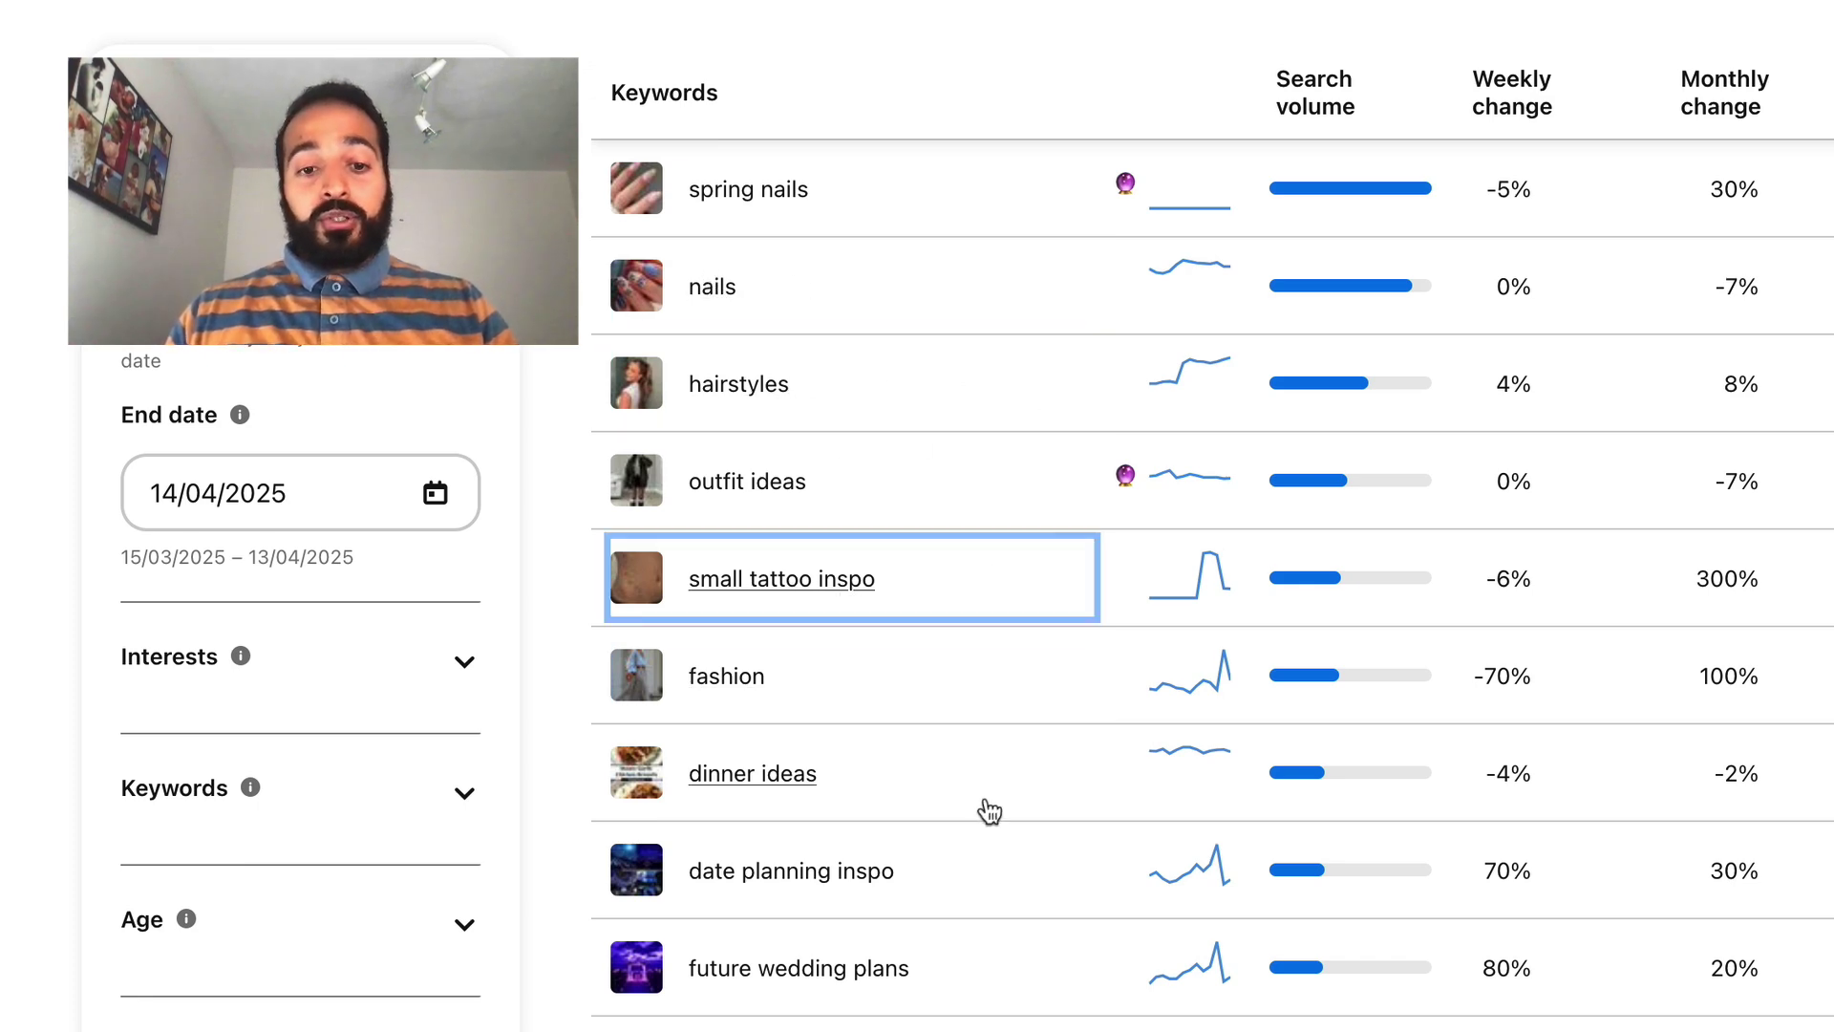
pyautogui.scroll(-4, 987, 808)
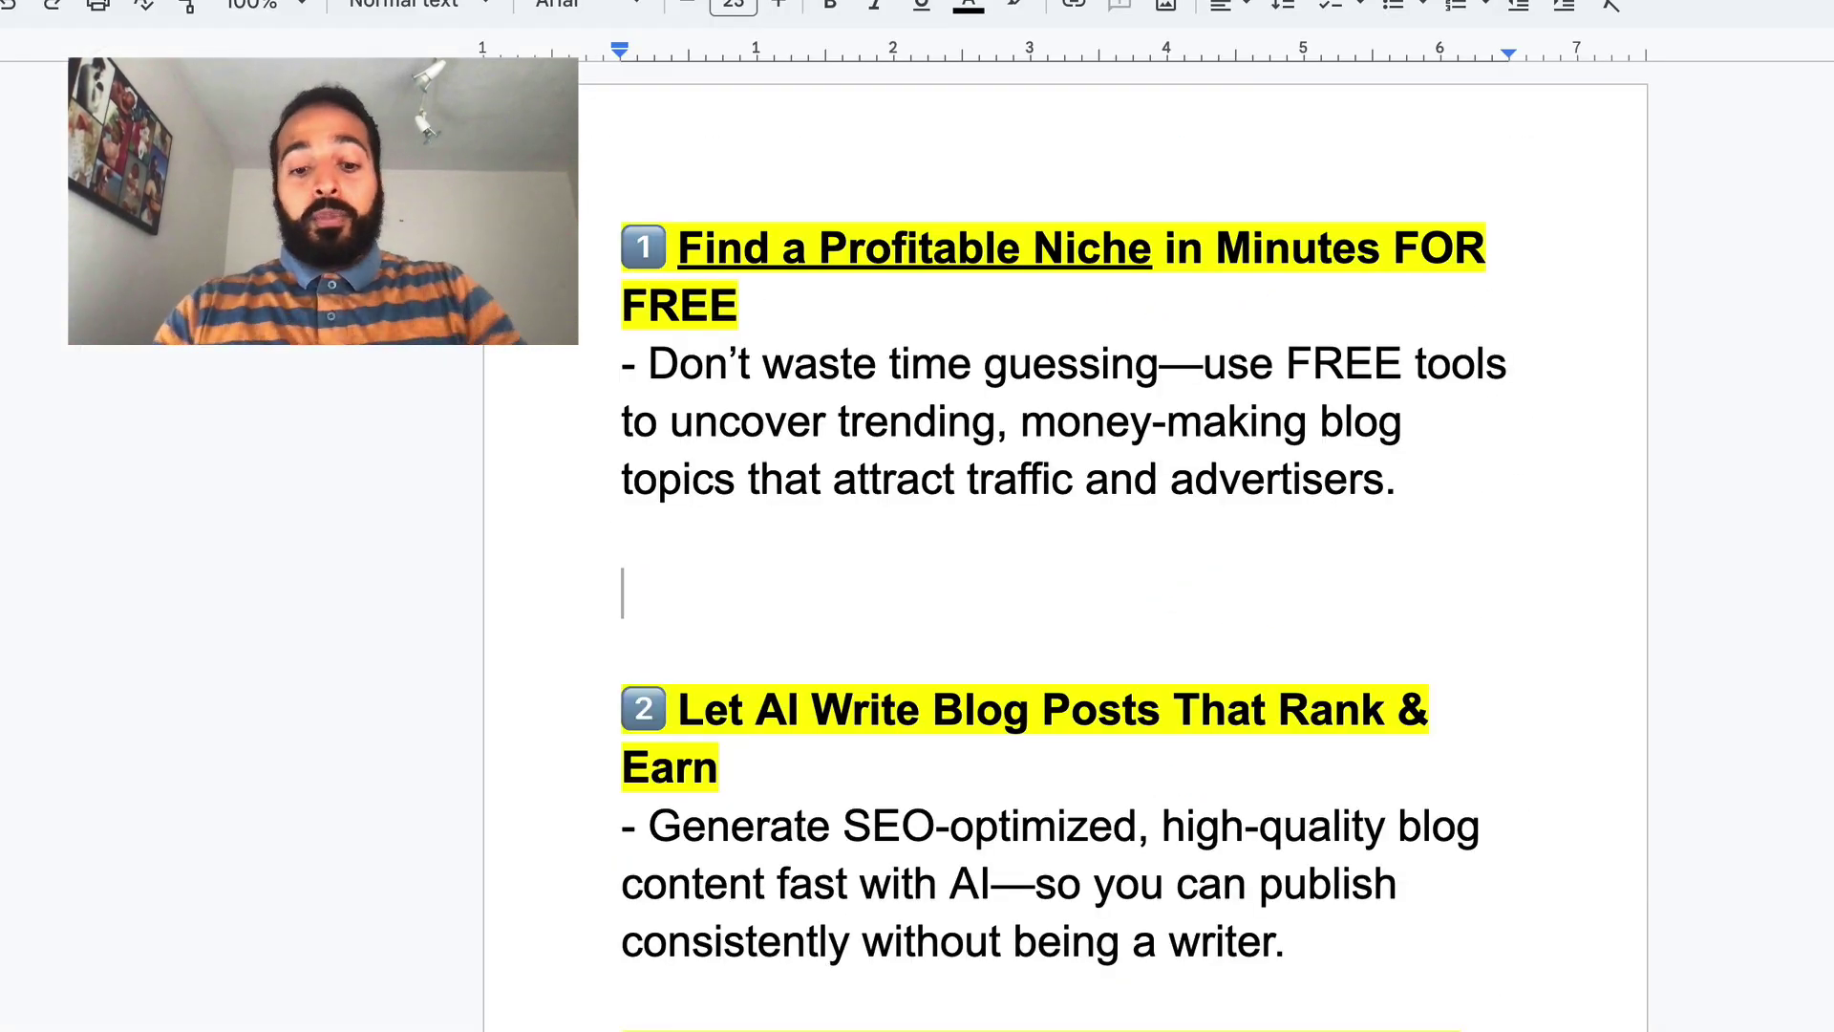
# Type a numbered list of Fashion, Food and Home Decor under step 1.
pyautogui.write('1. ')
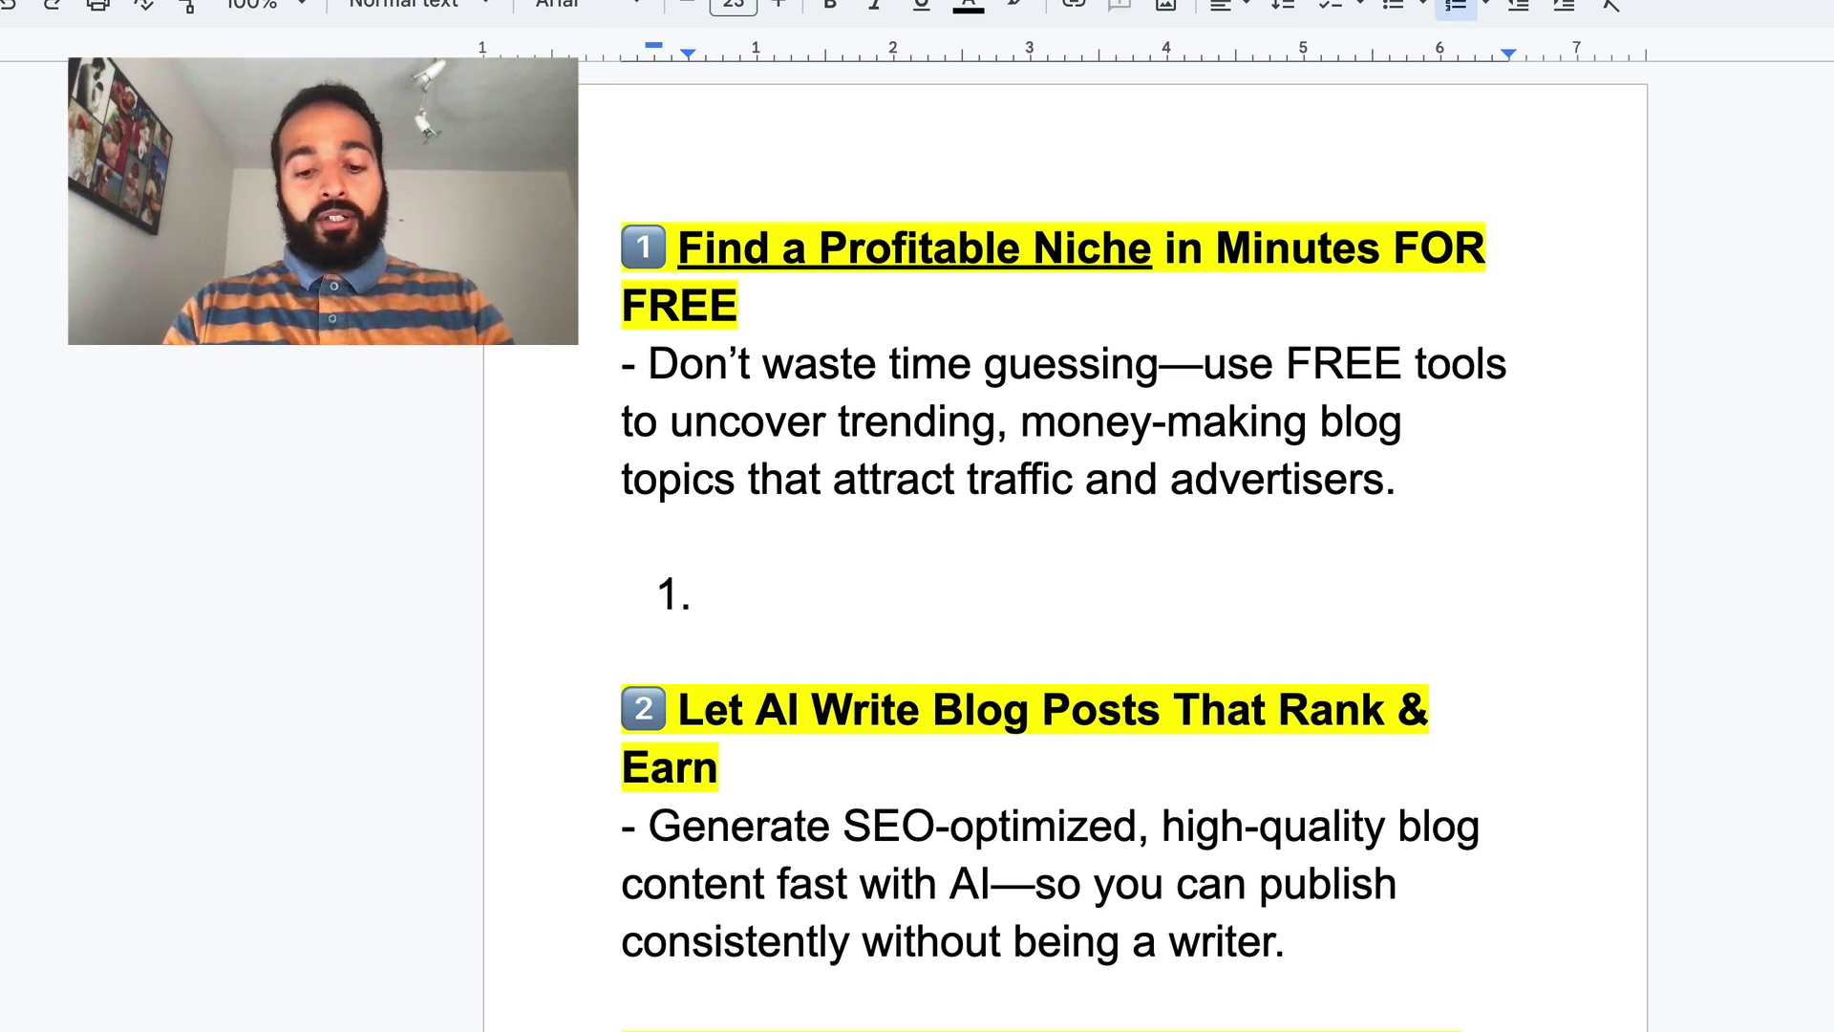
pyautogui.write('Fashion')
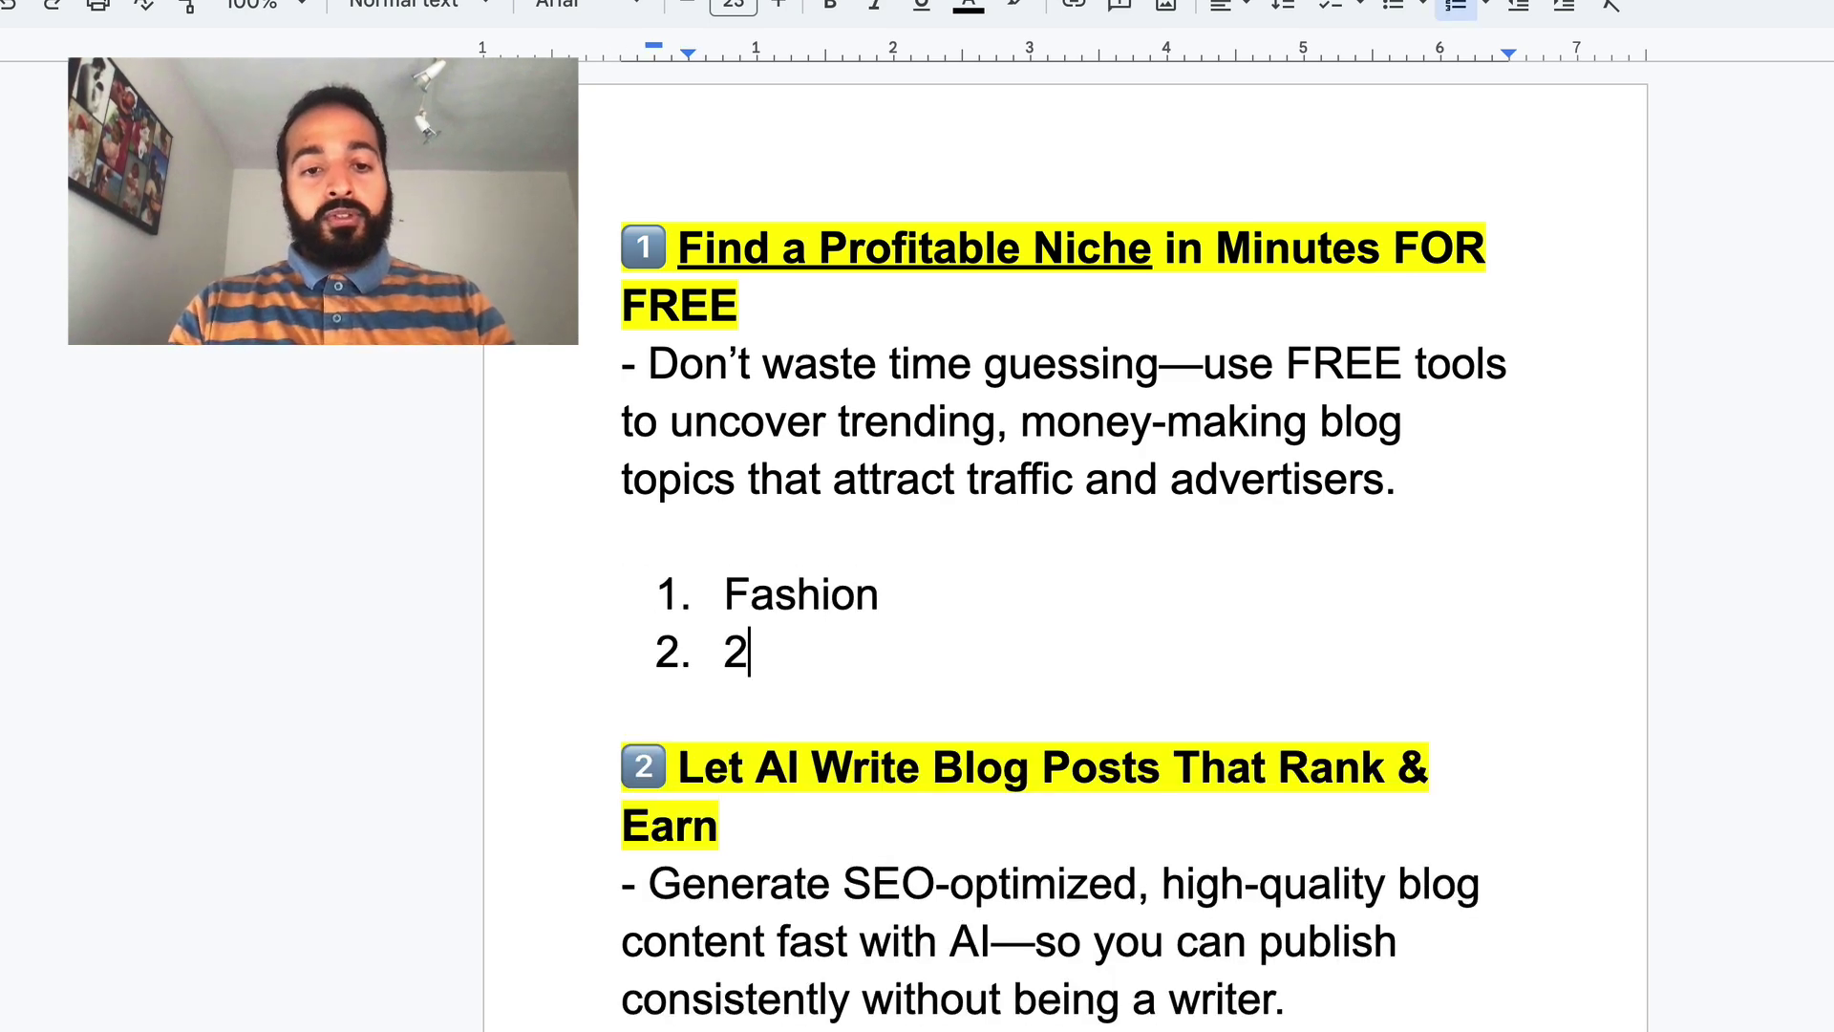
pyautogui.press('BackSpace')
pyautogui.write('Food')
pyautogui.press('Return')
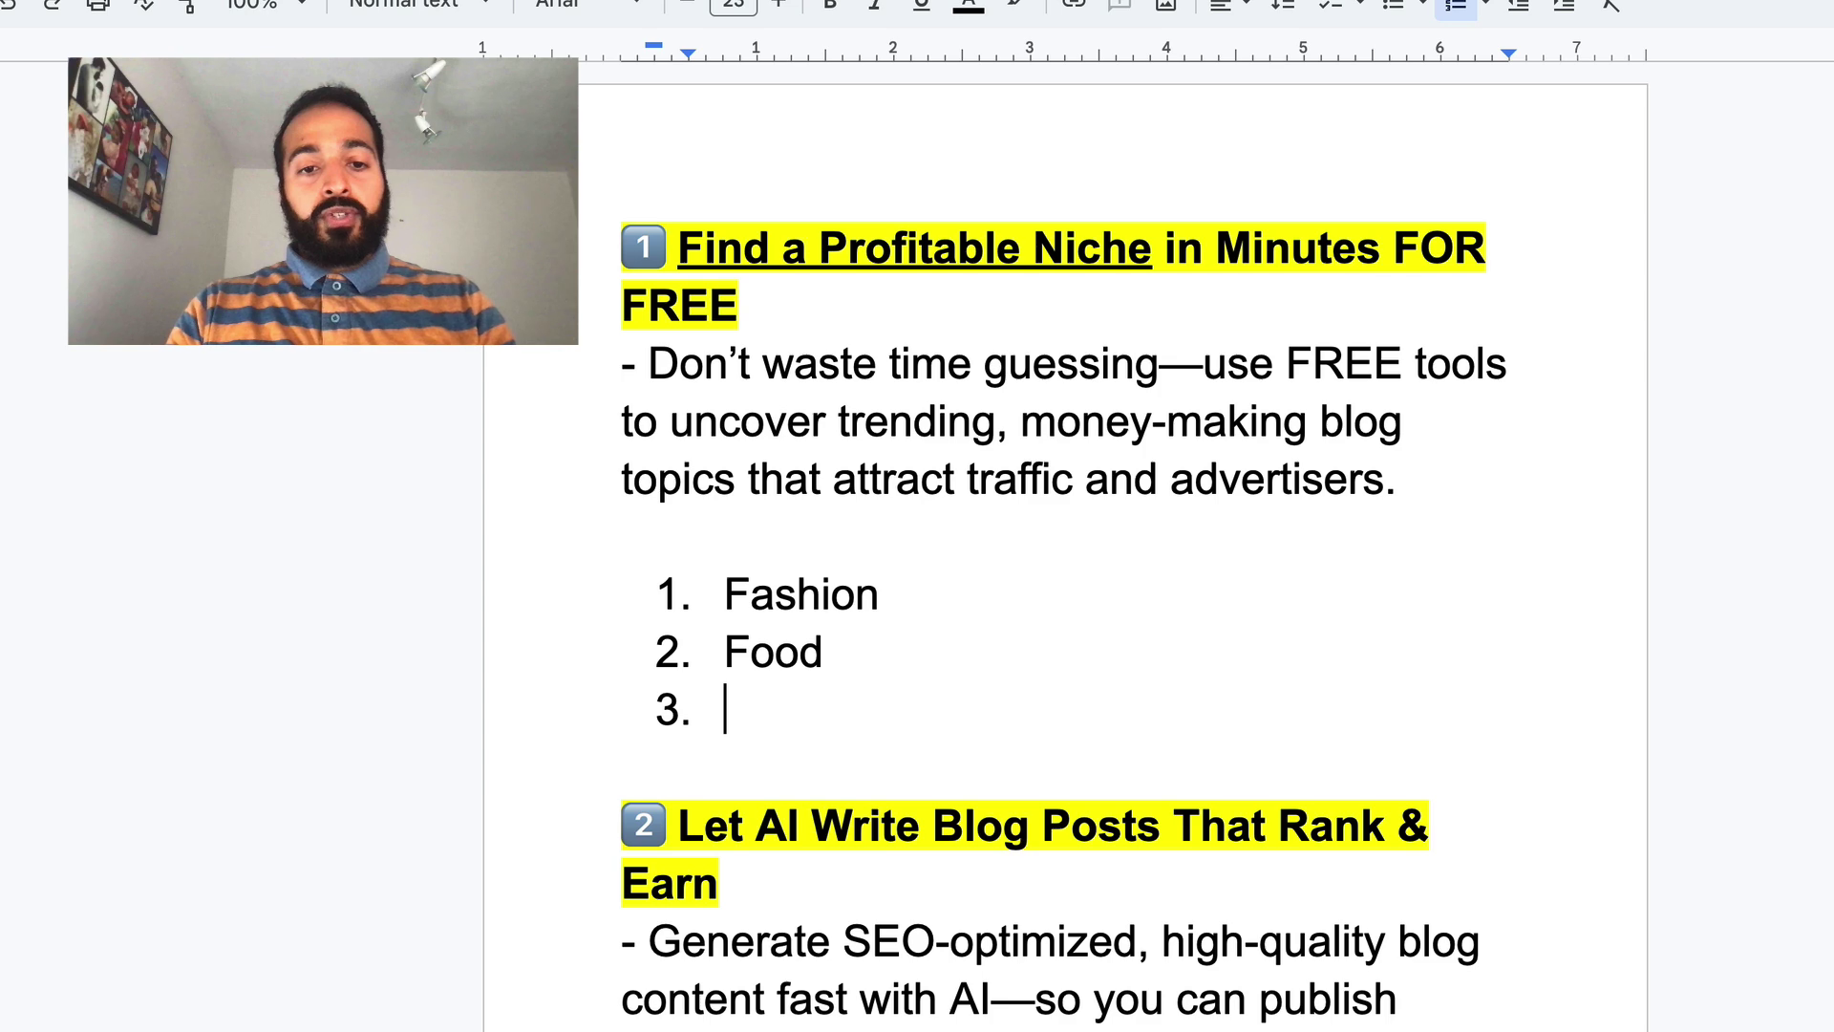
pyautogui.write('Home Decor')
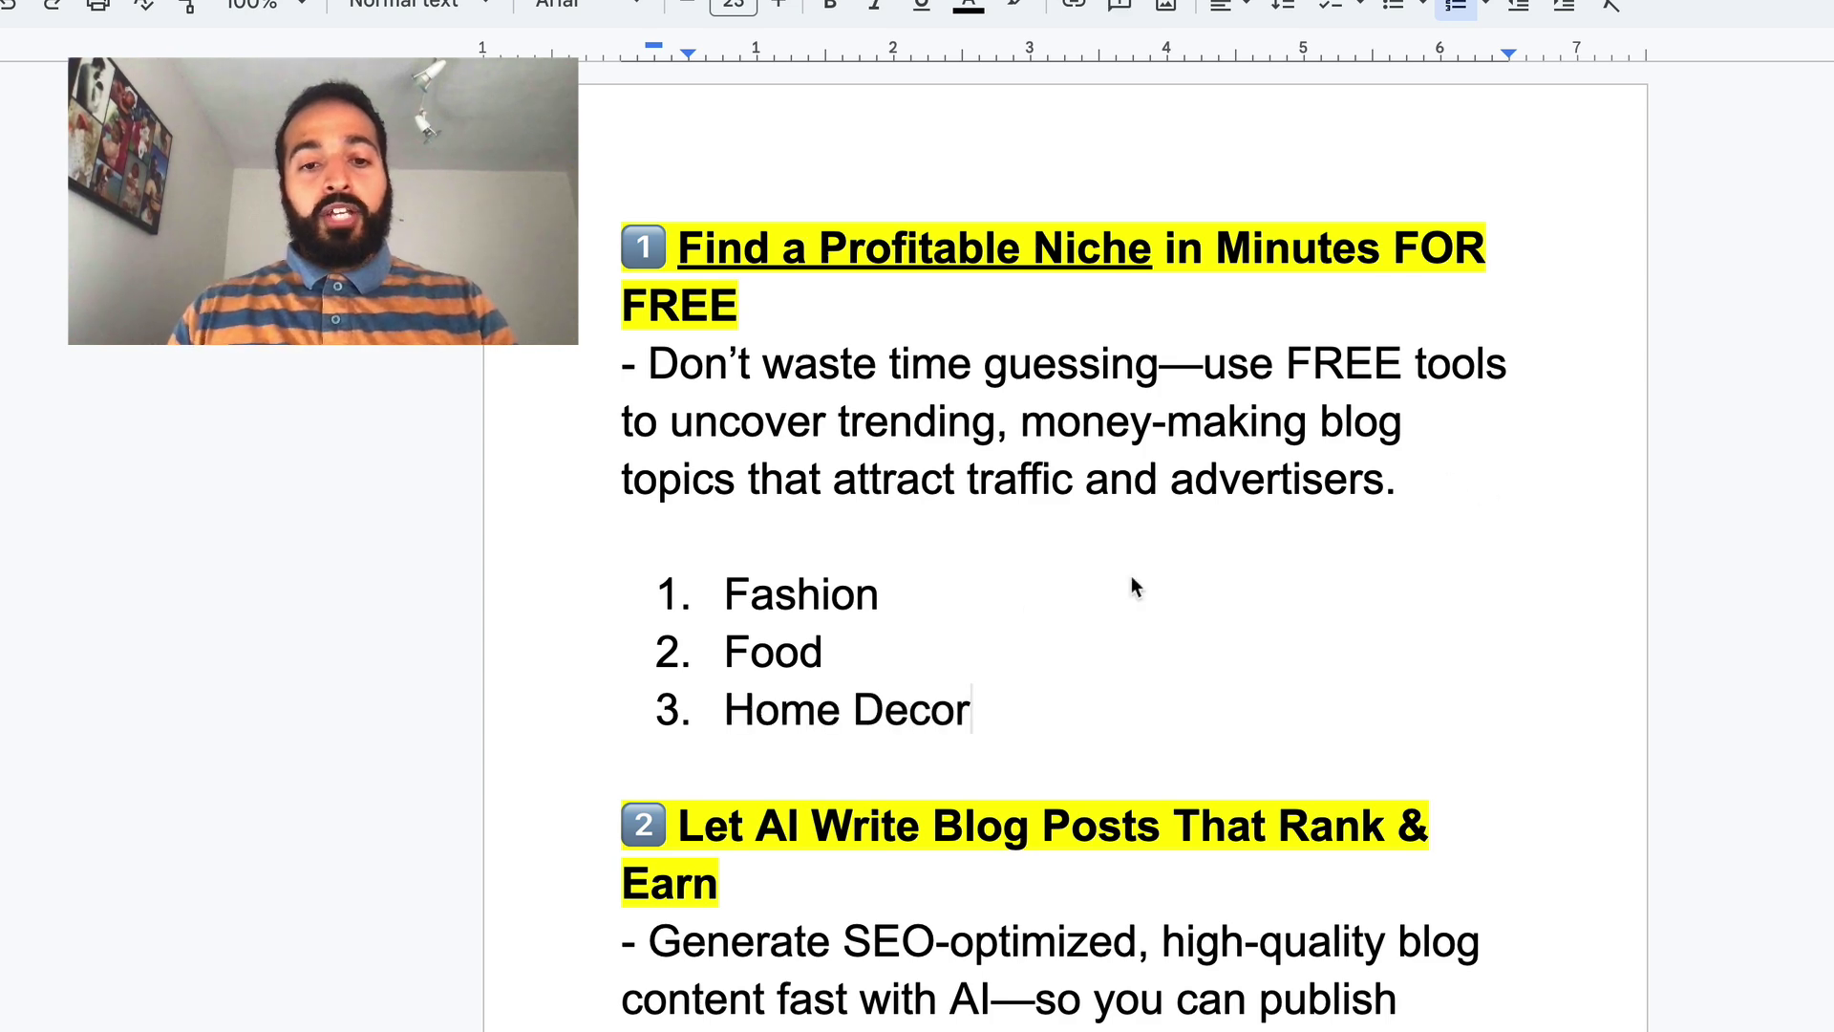
# Make the three niche list items bold.
pyautogui.moveTo(1013, 728); pyautogui.dragTo(689, 598)
pyautogui.hotkey('ctrl', 'b')
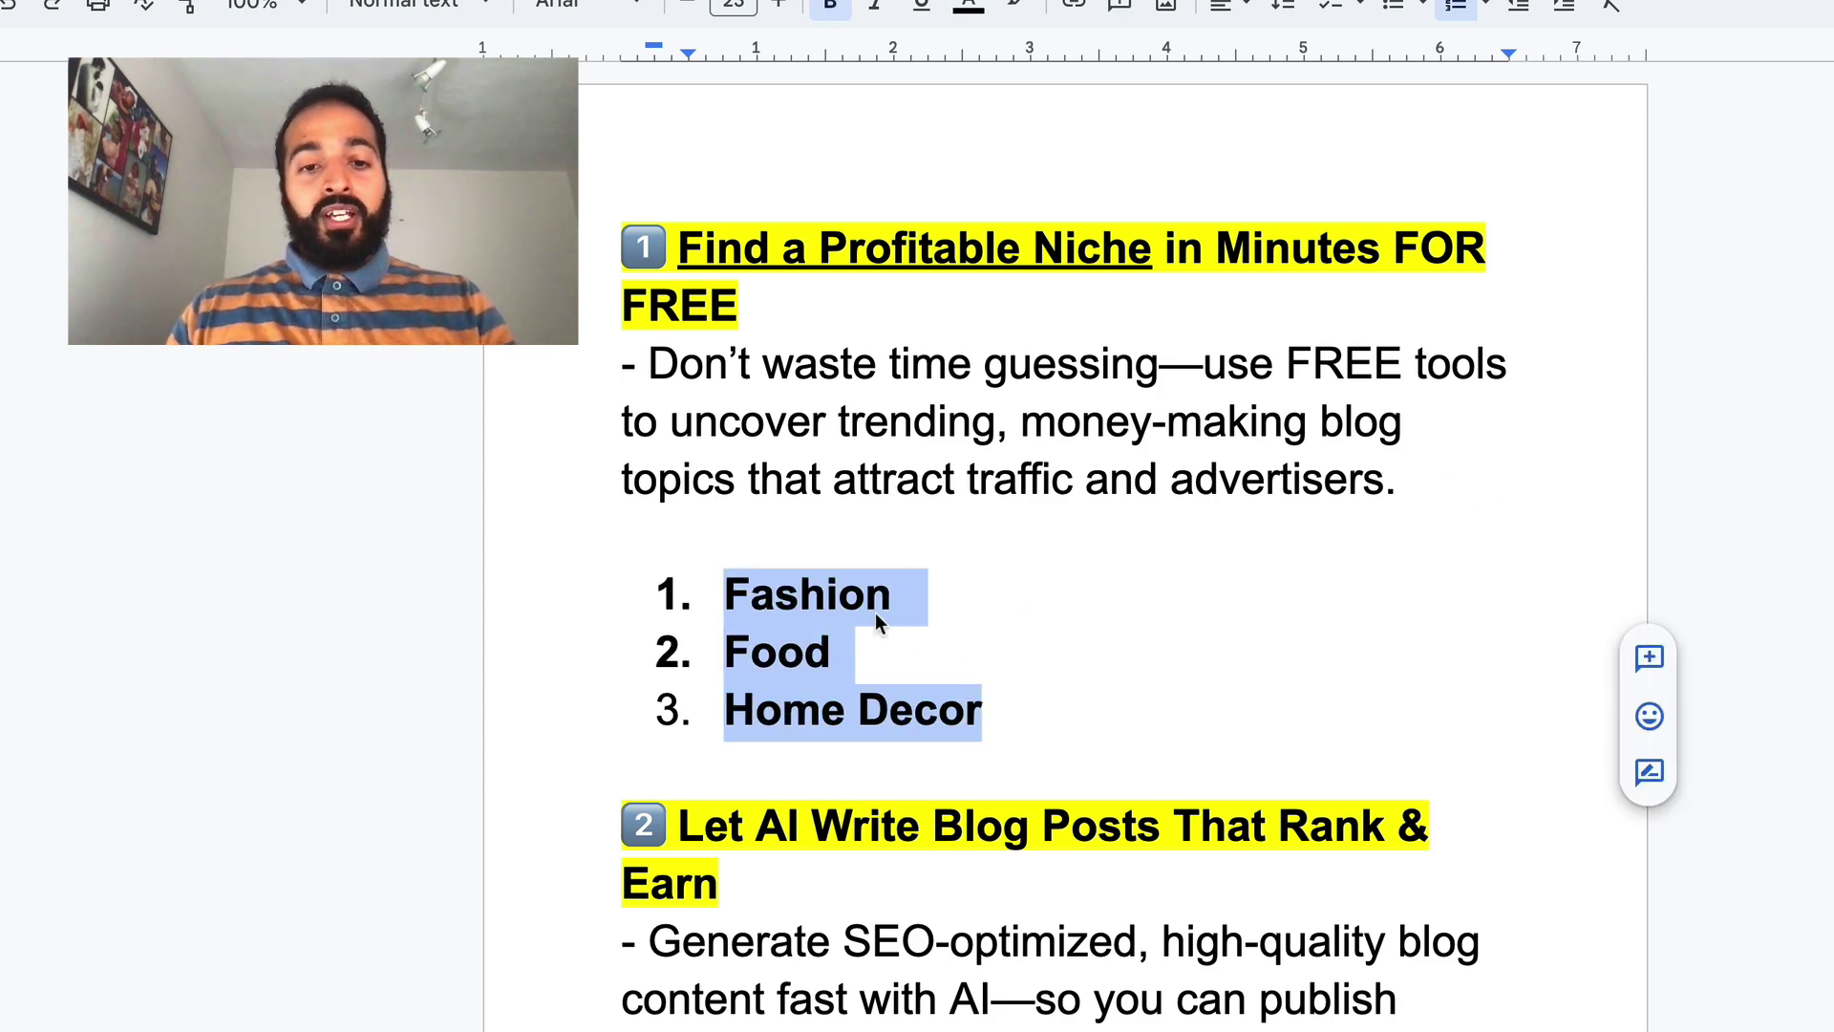
pyautogui.click(959, 632)
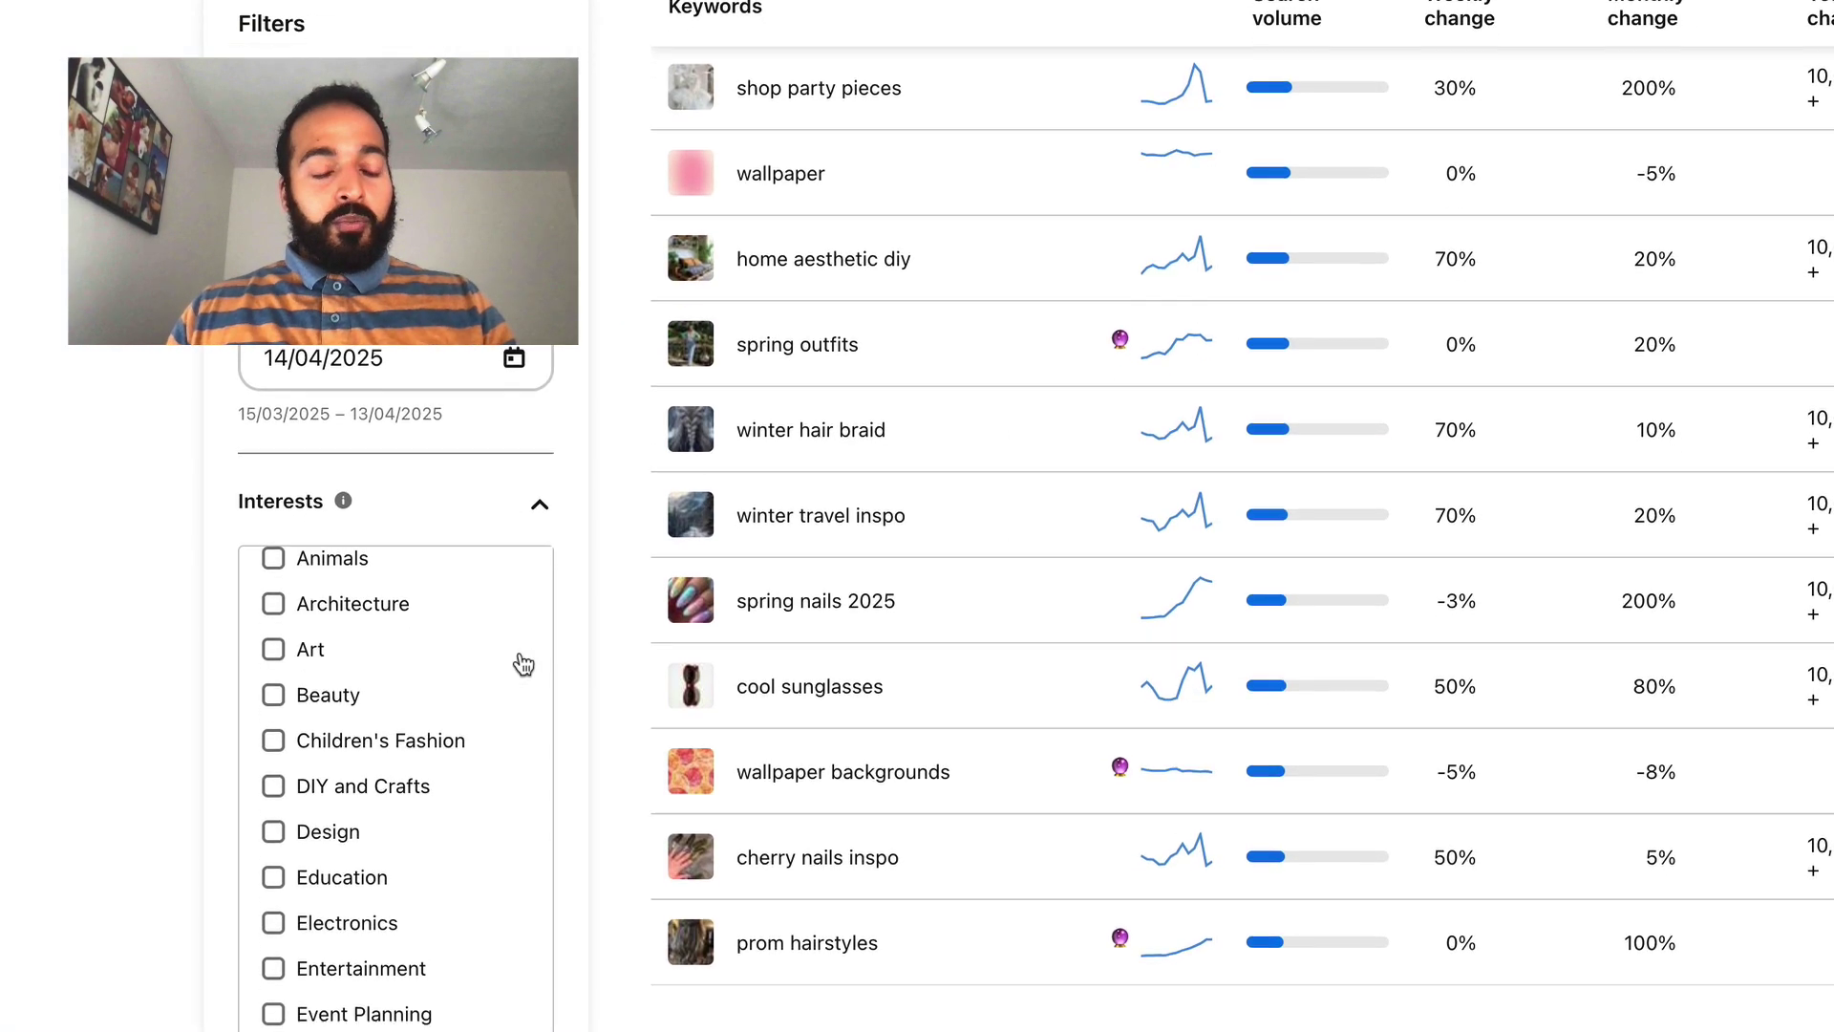
pyautogui.scroll(-3, 519, 544)
# Scroll through the Interests filter's category checkboxes in Pinterest Trends.
pyautogui.scroll(-2, 513, 786)
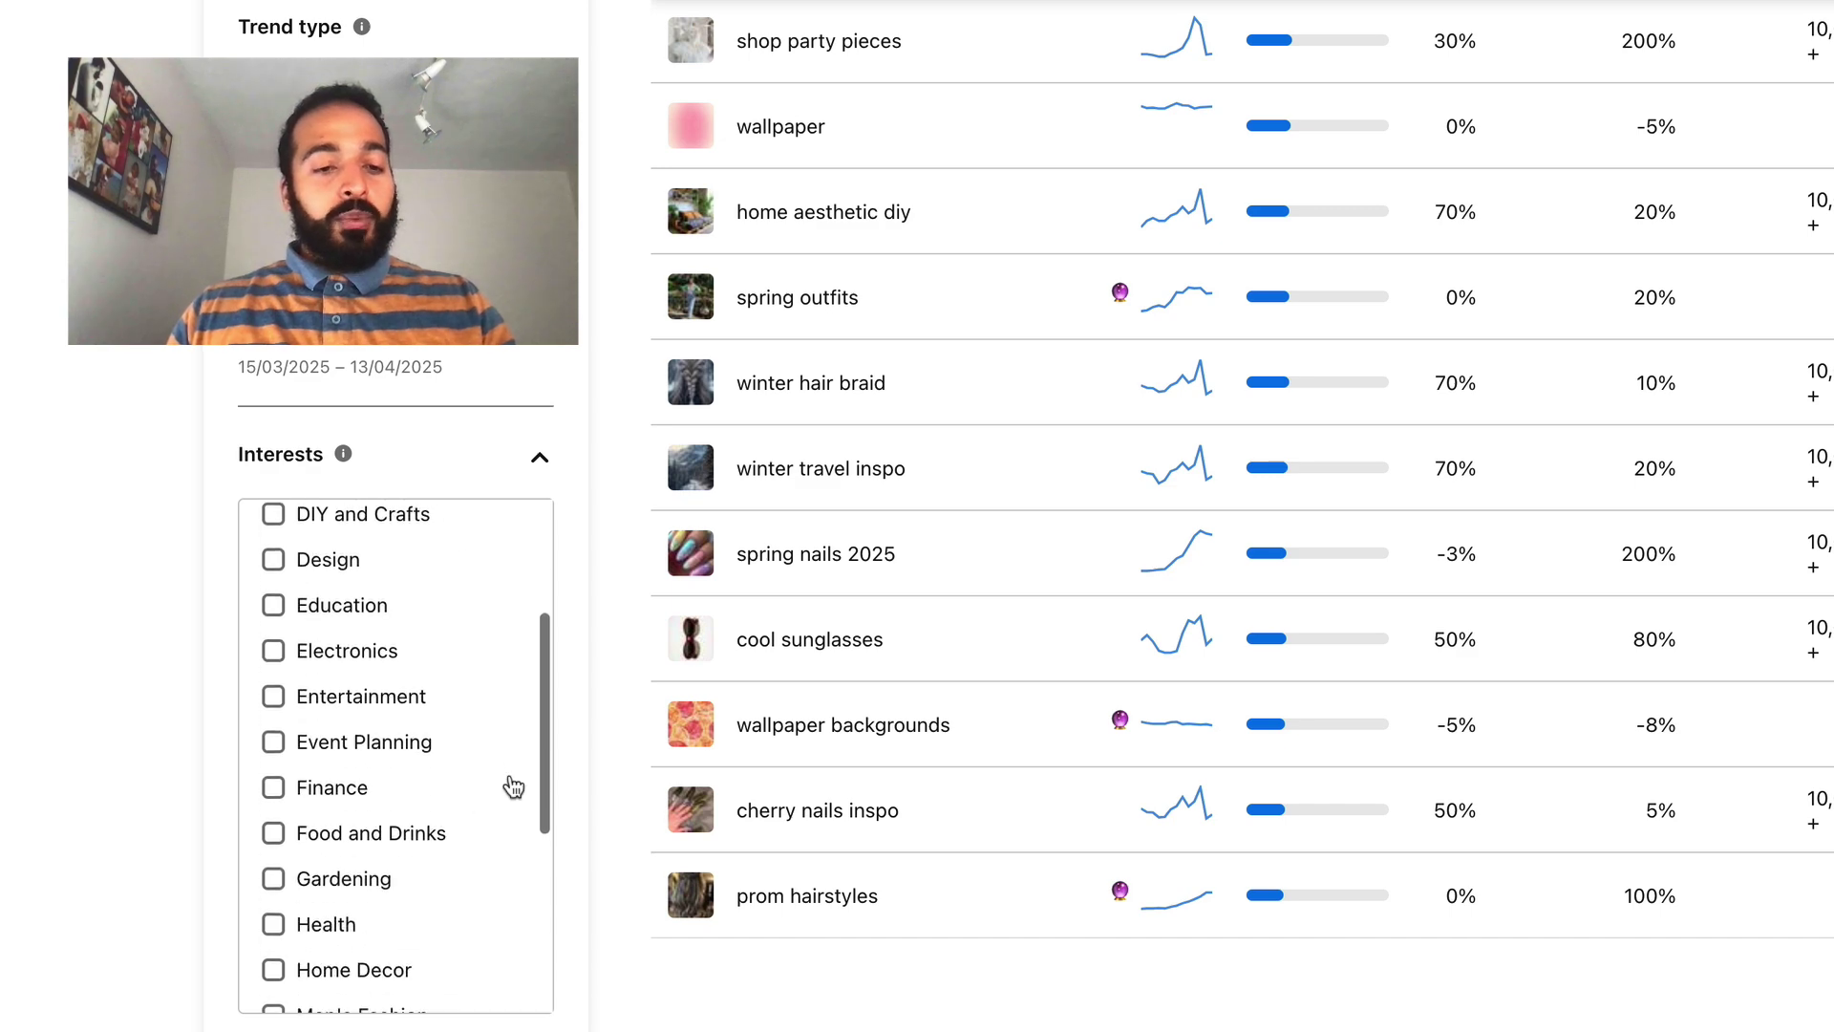
pyautogui.scroll(-1, 430, 831)
pyautogui.scroll(-2, 445, 866)
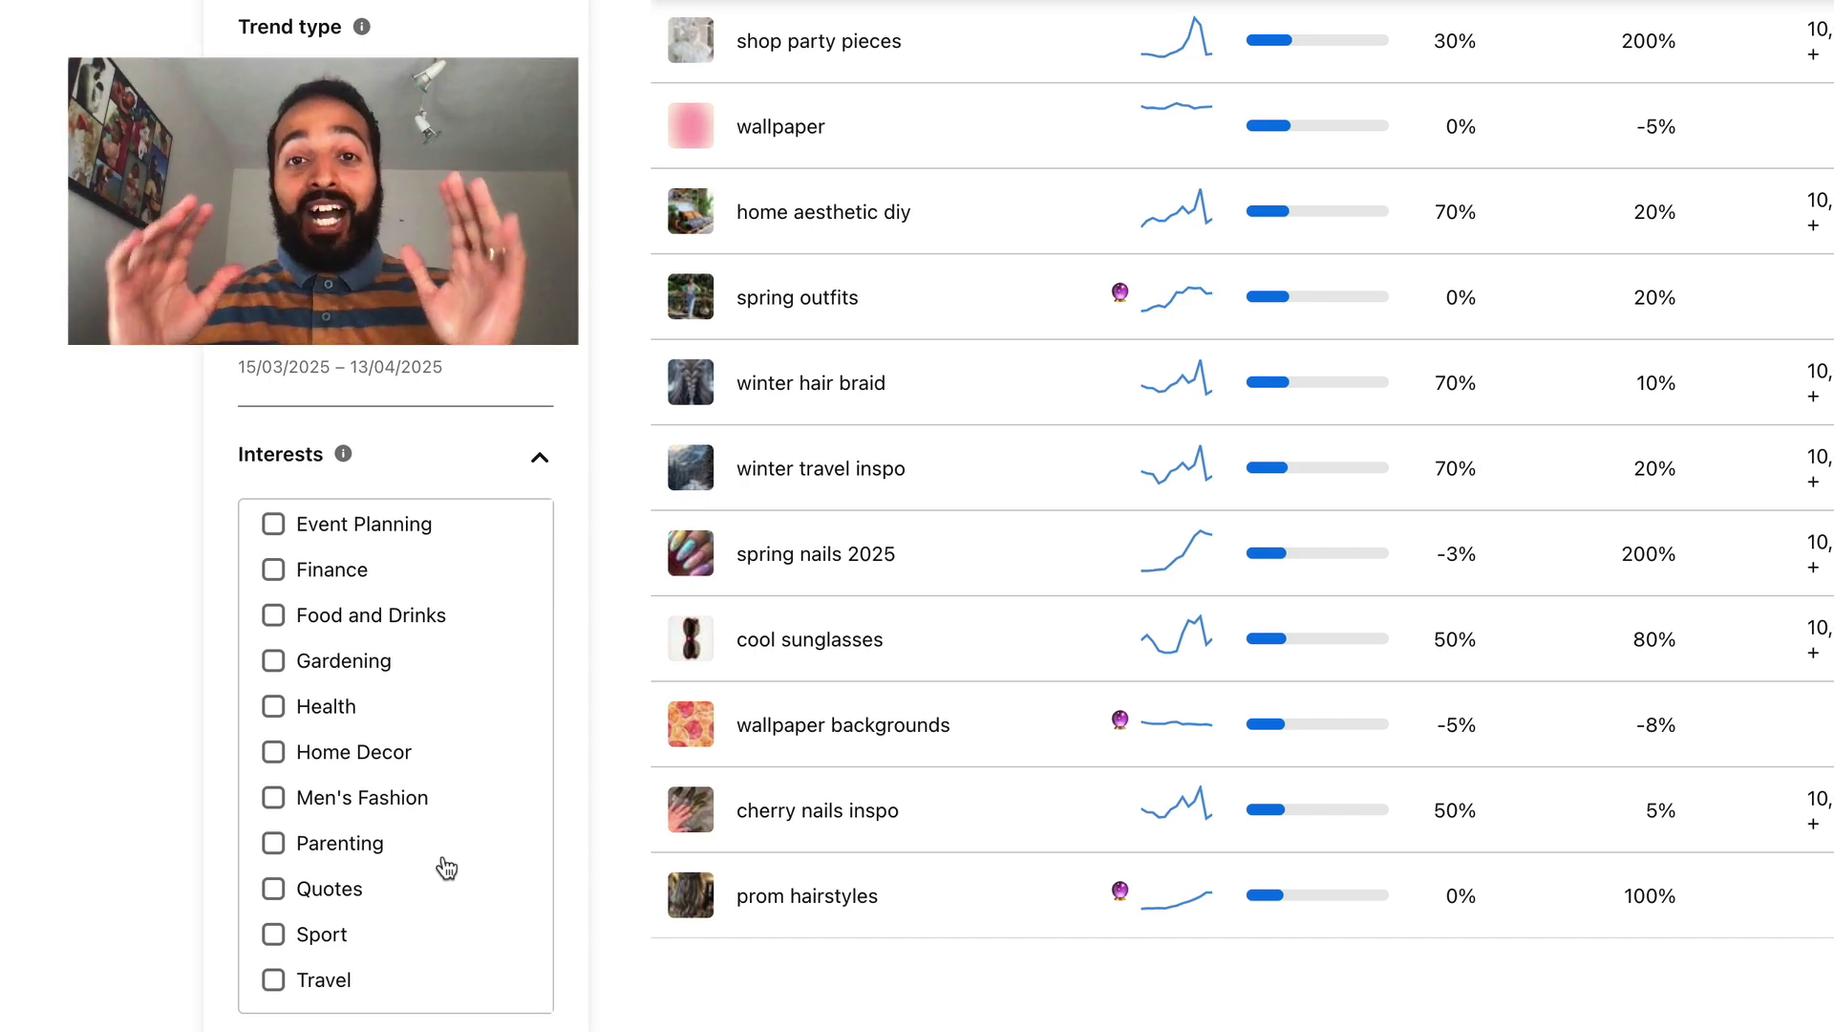
pyautogui.scroll(10, 966, 736)
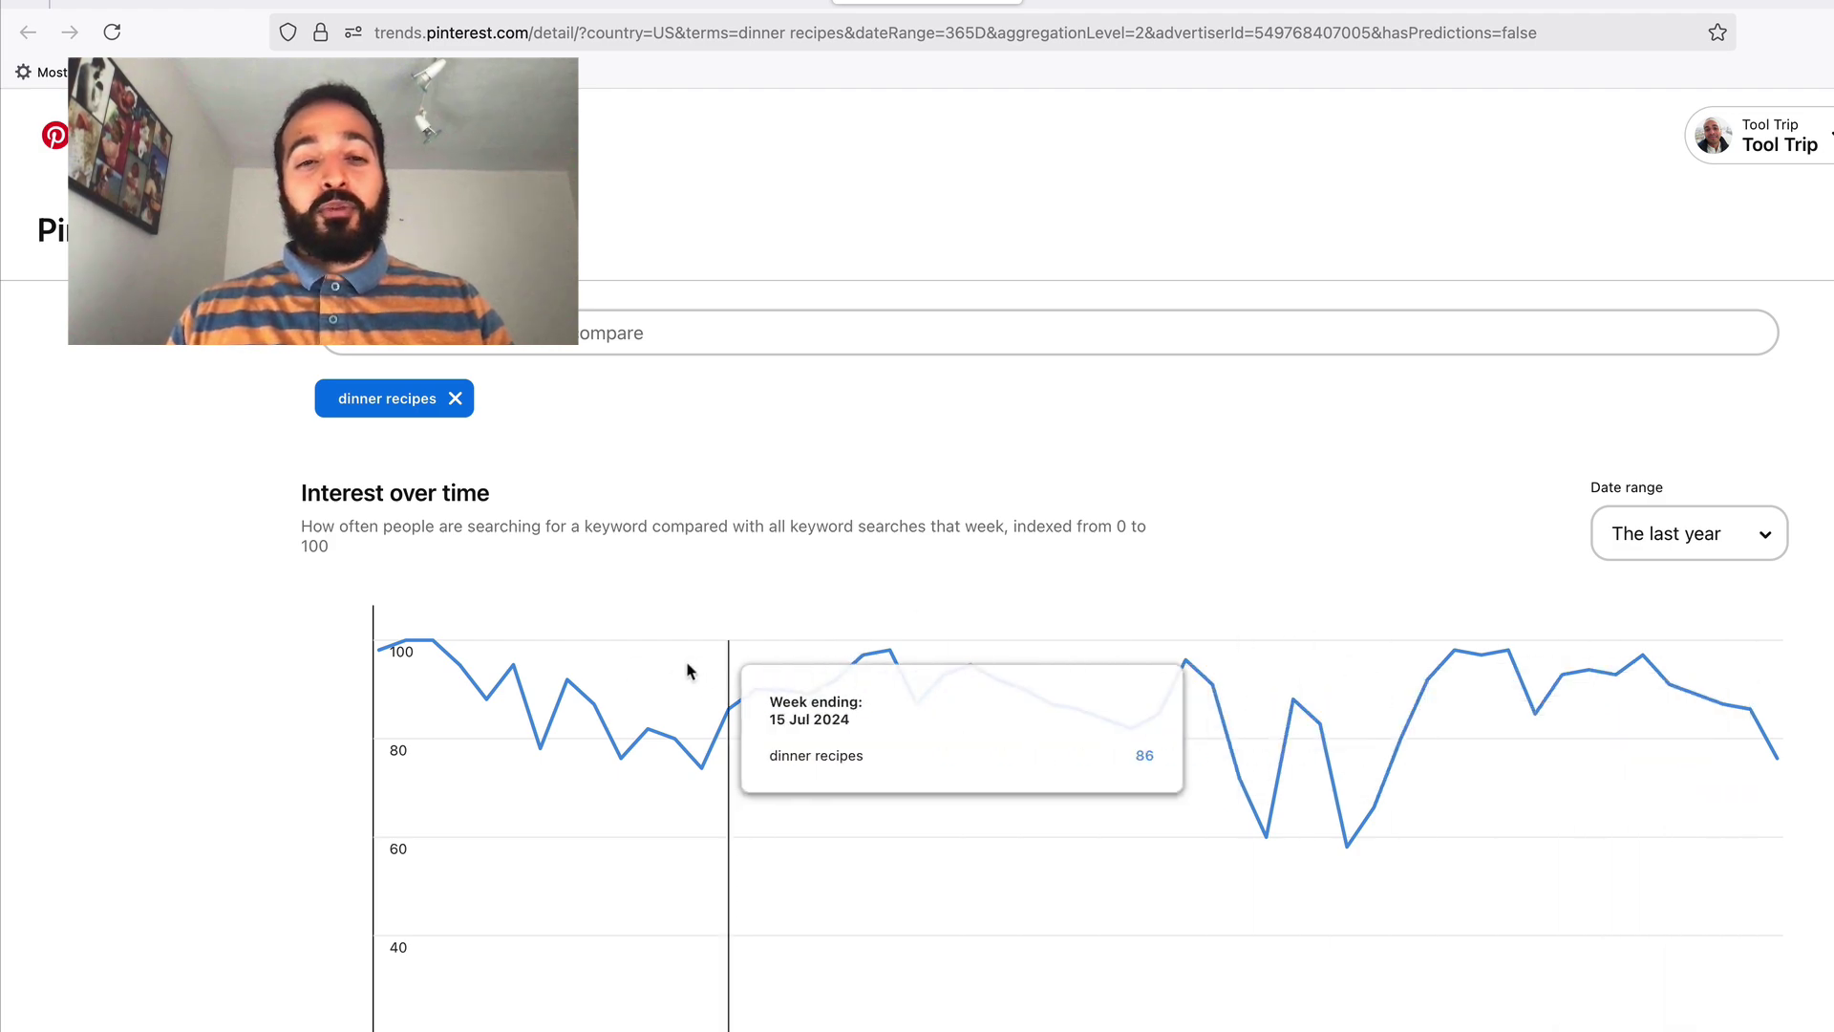
# Scroll the dinner recipes trend page and open the Parmesan crusted pork chops pin.
pyautogui.scroll(-8, 1015, 520)
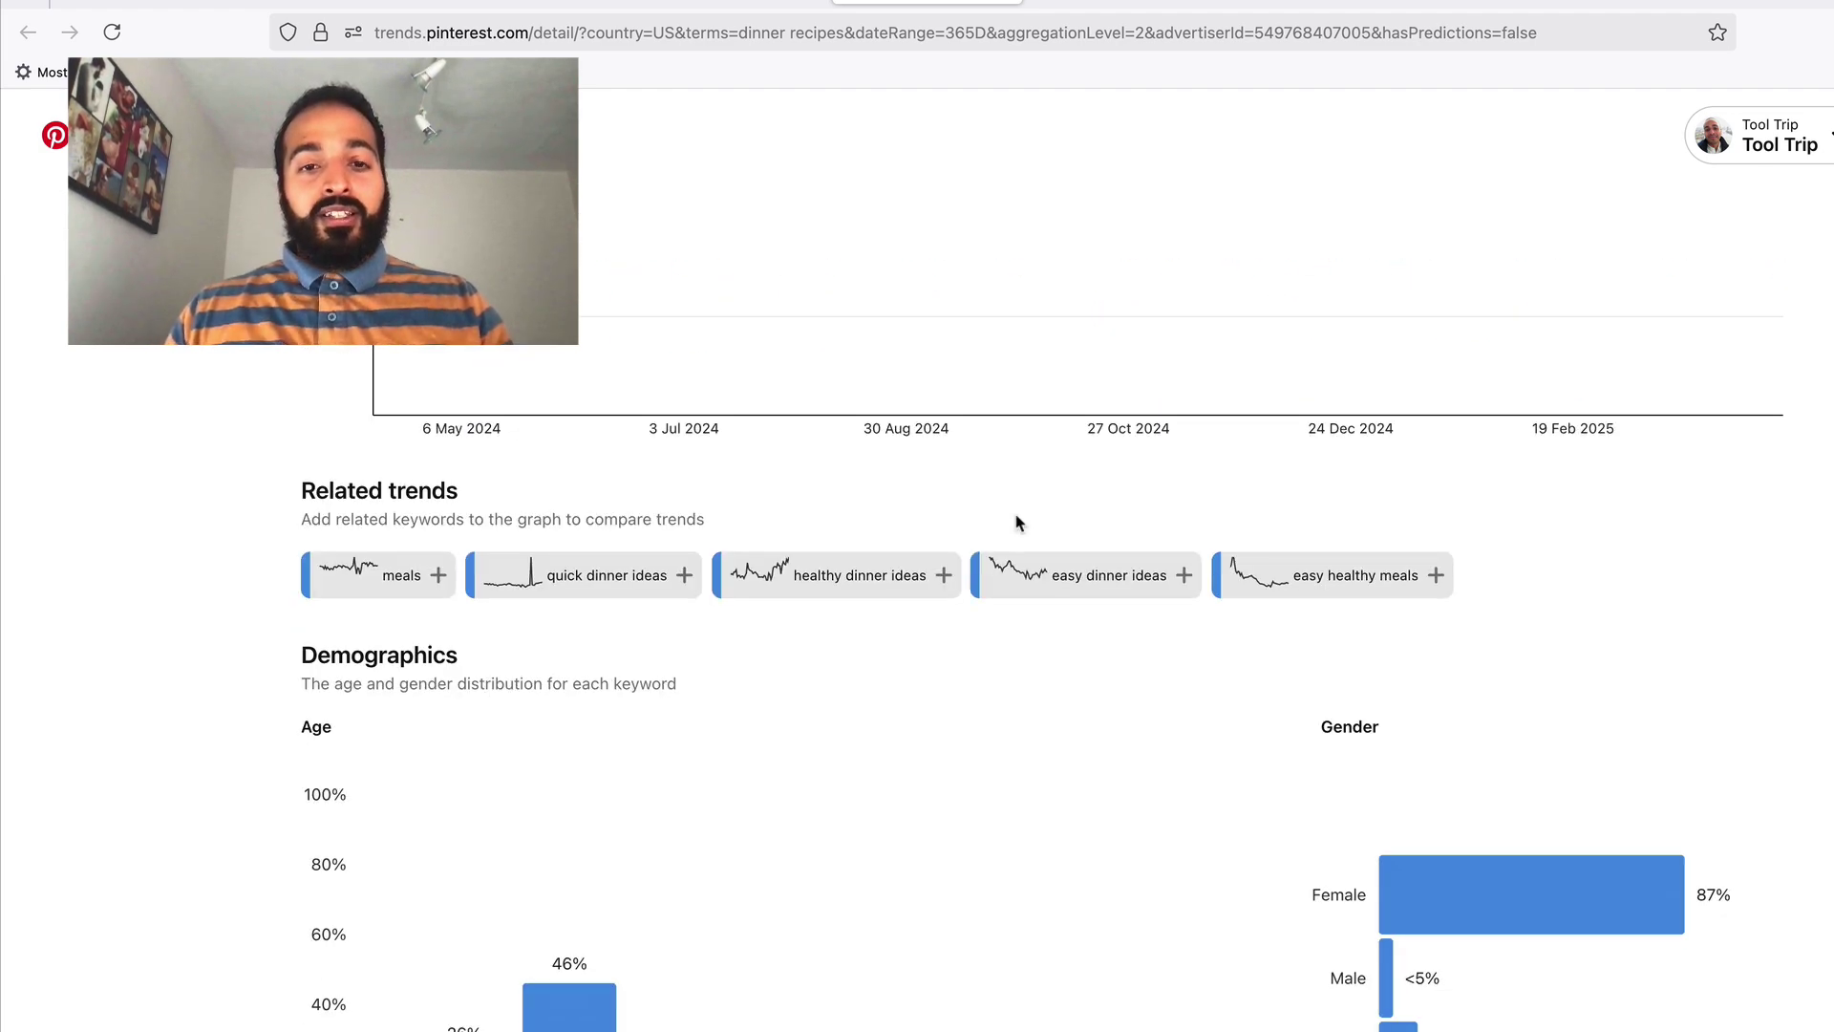
pyautogui.scroll(7, 611, 564)
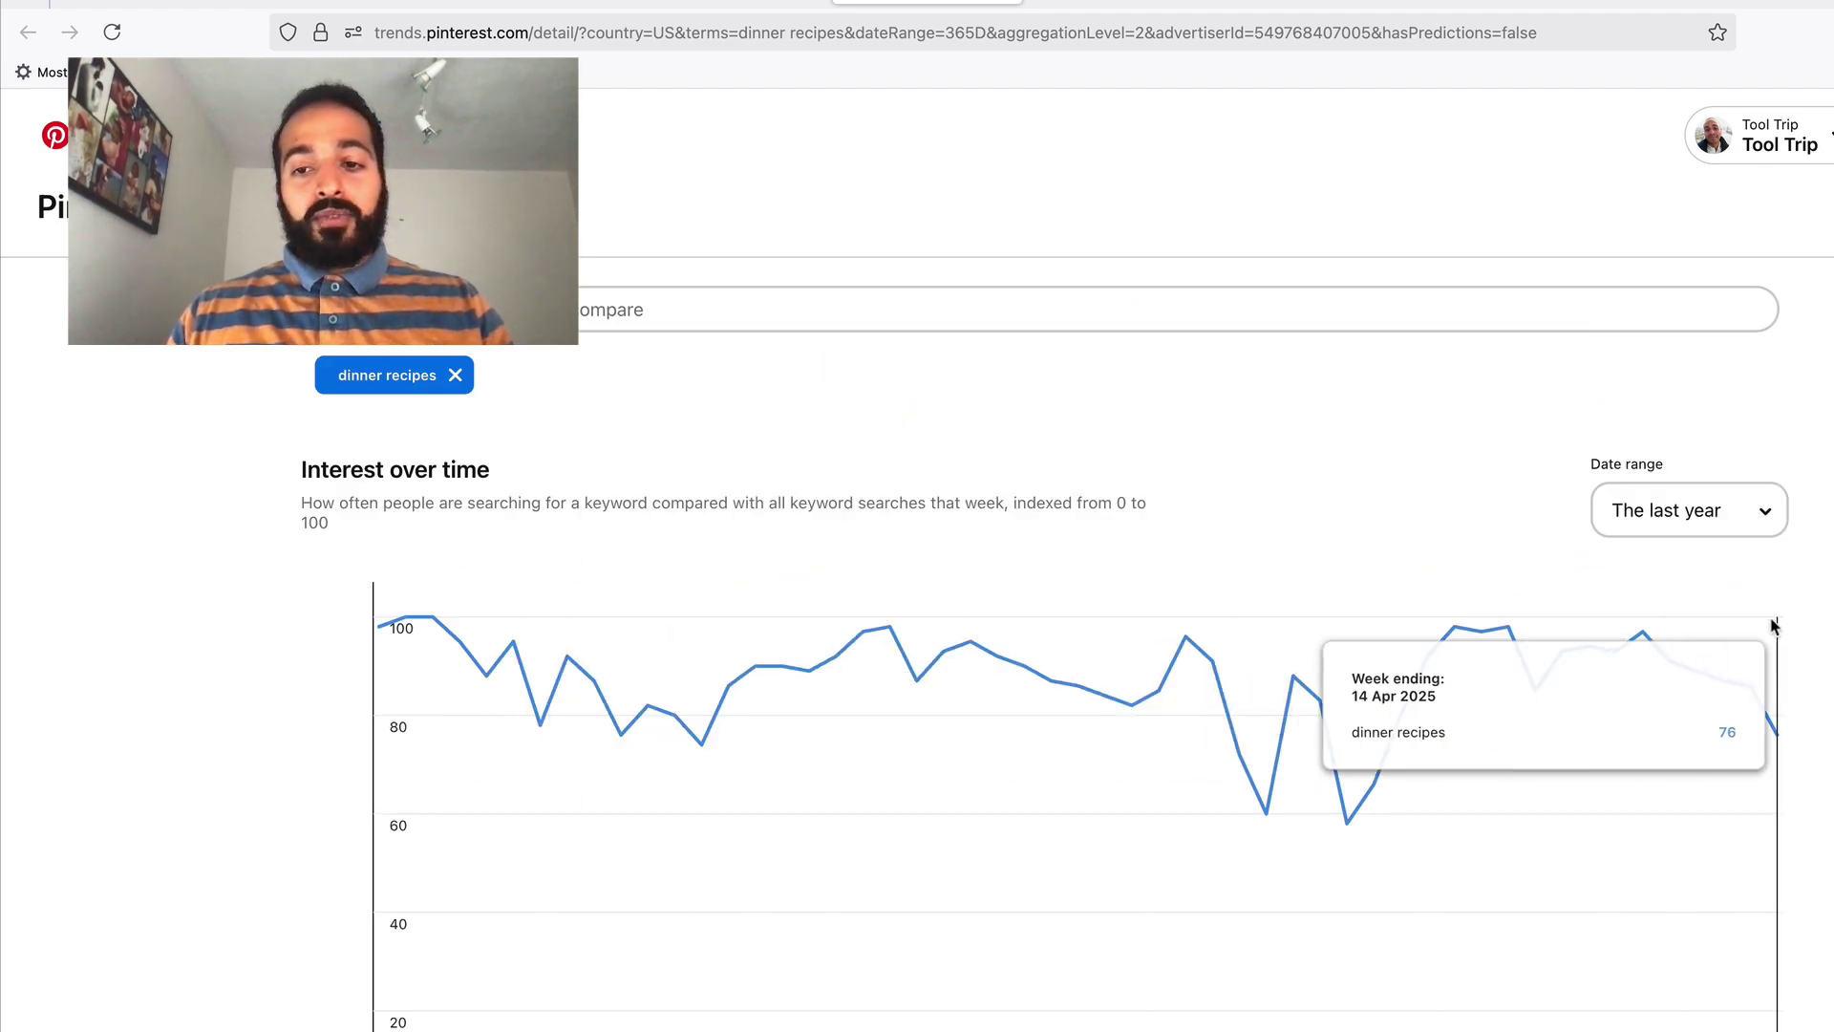
pyautogui.scroll(-3, 1296, 631)
pyautogui.scroll(-6, 1296, 638)
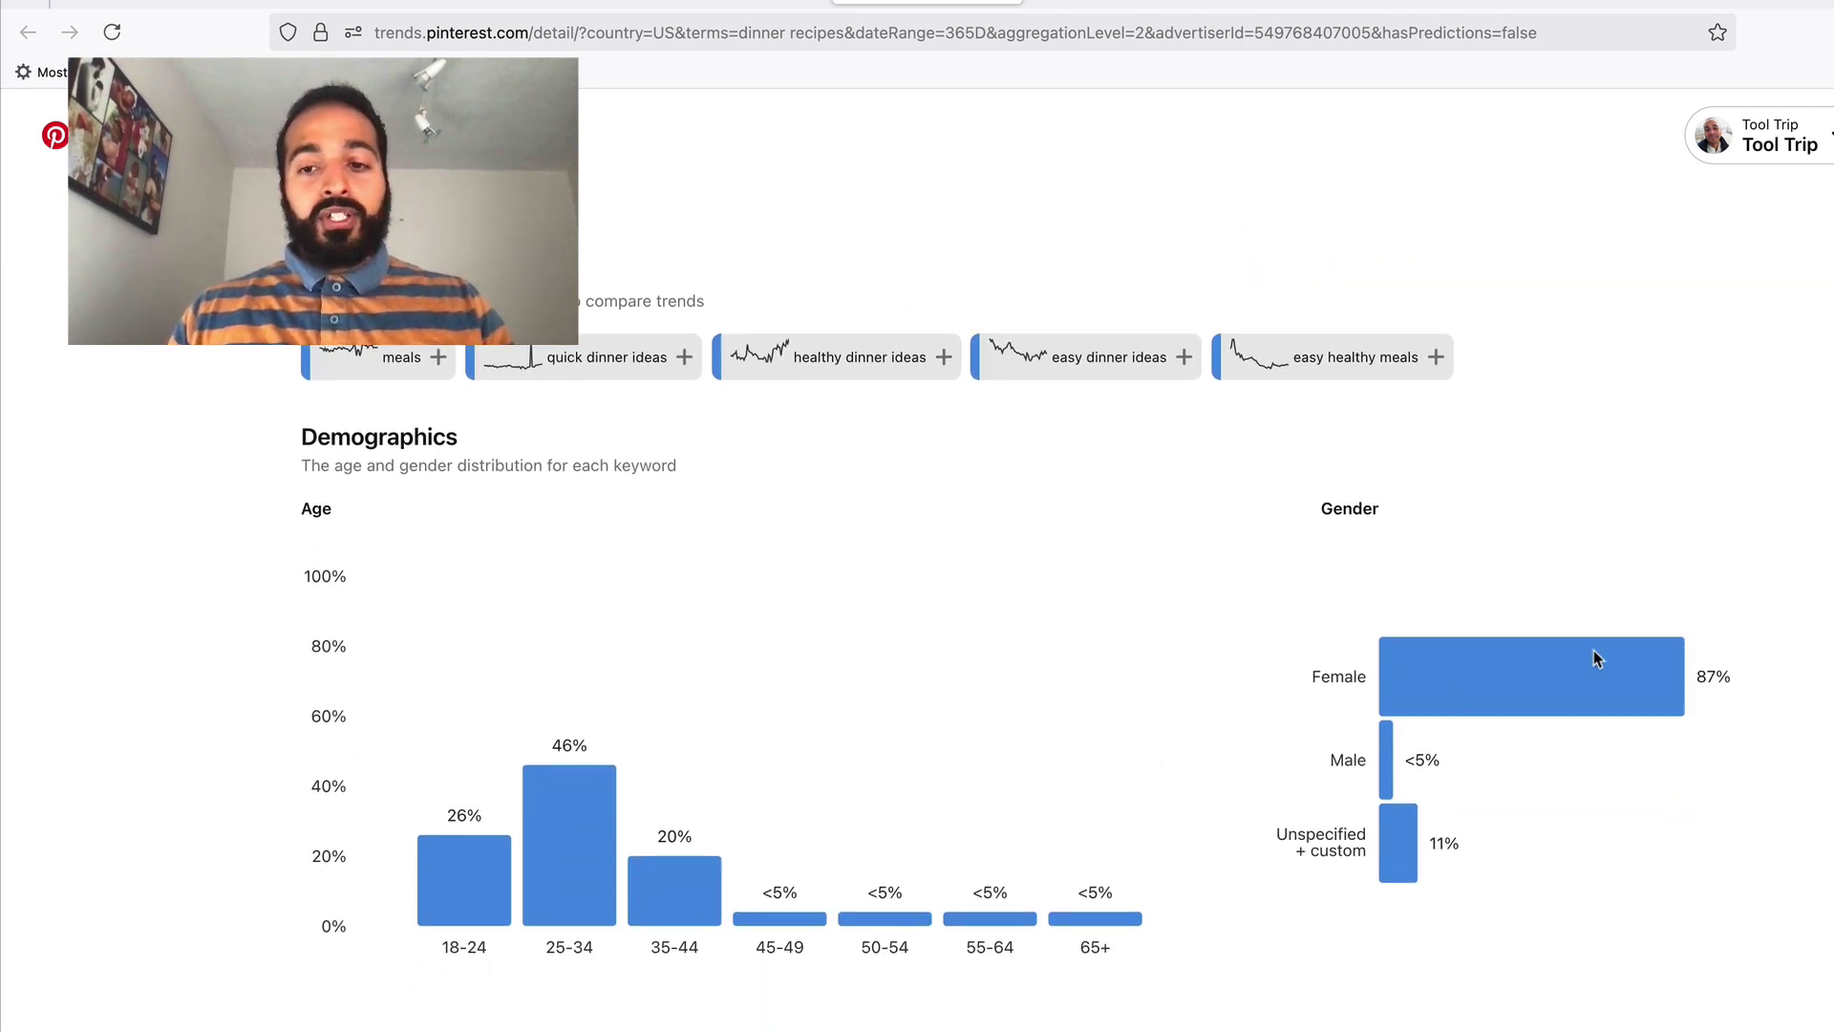
pyautogui.scroll(-4, 1084, 724)
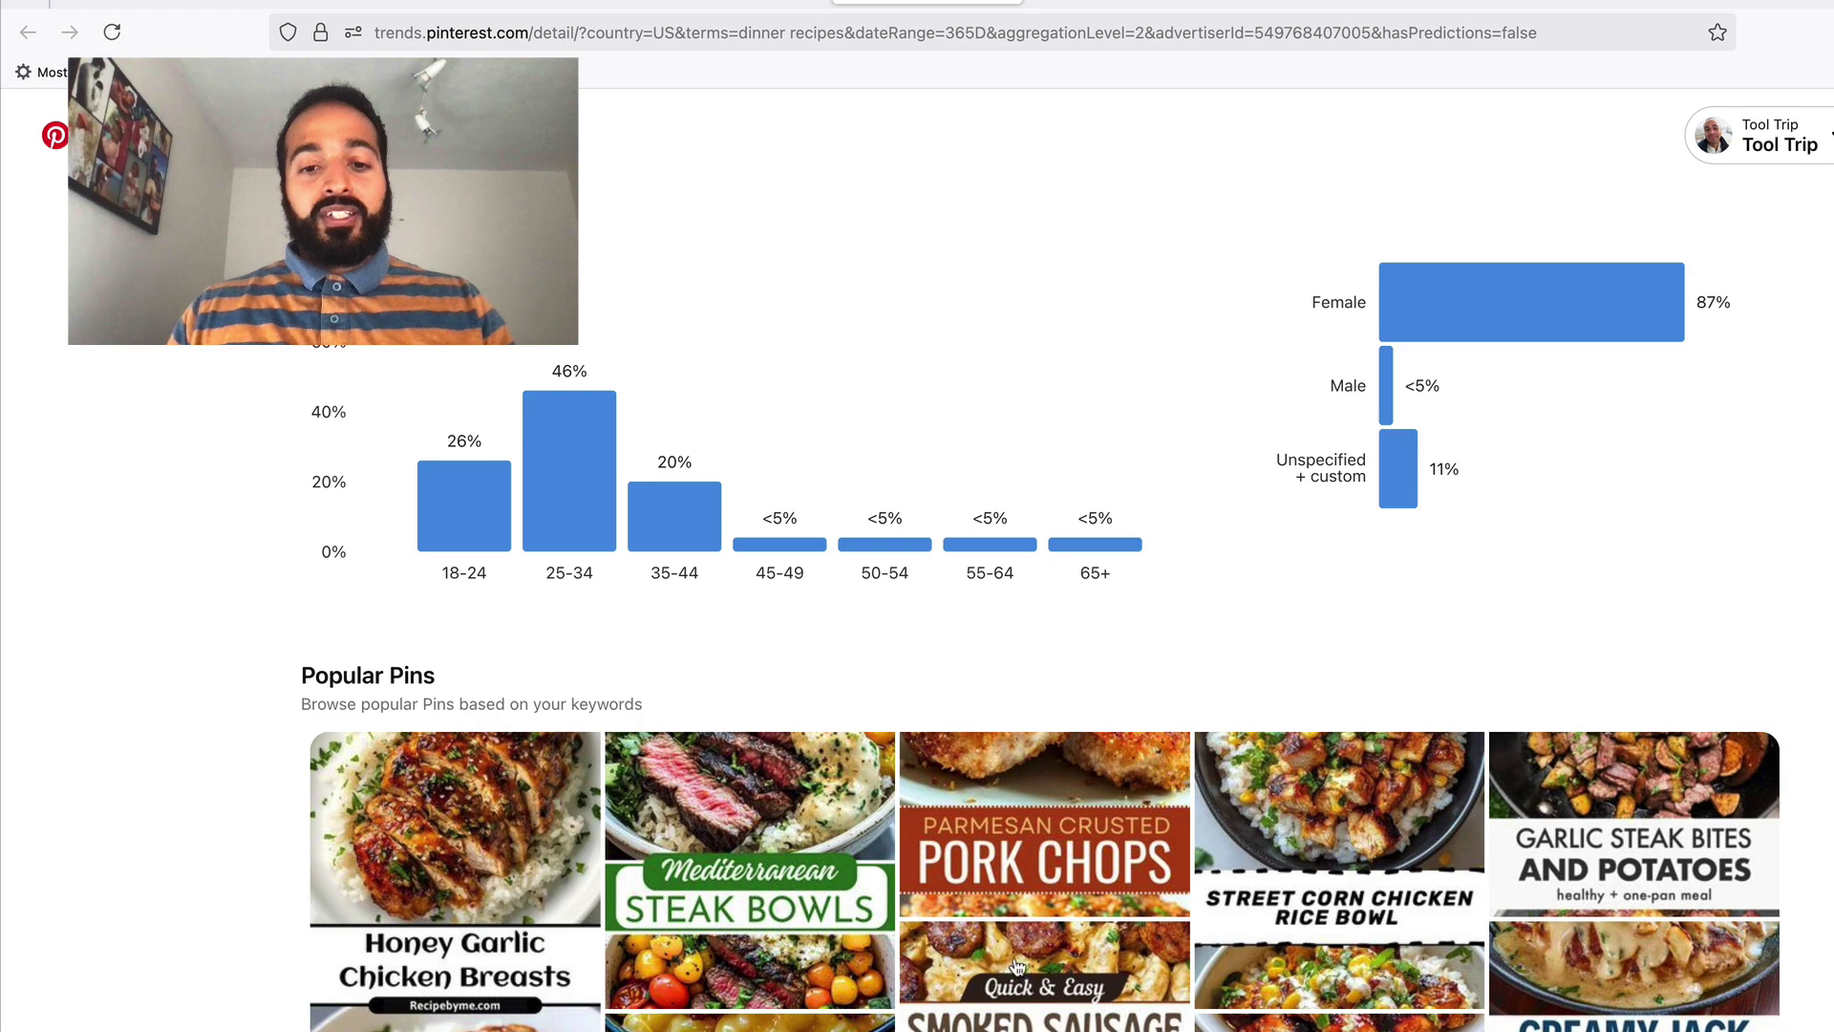
pyautogui.click(1066, 927)
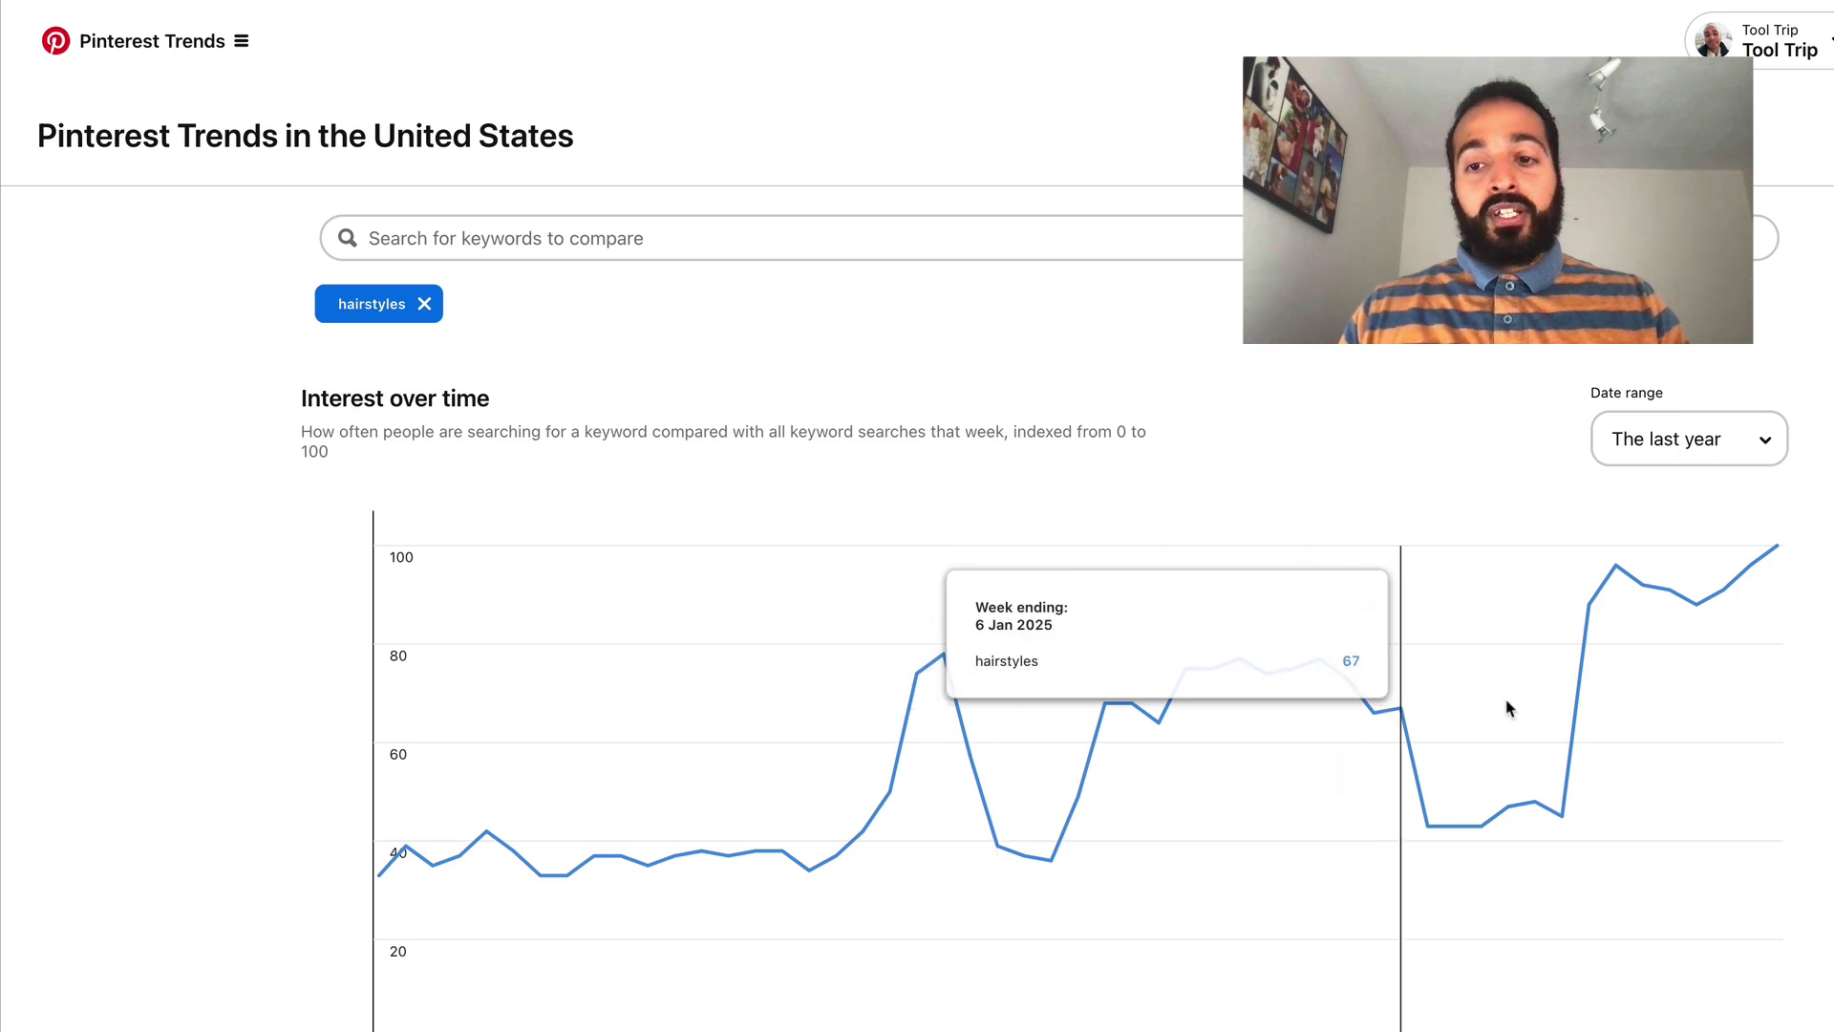
# View the hairstyles trend, then scroll back to the top monthly trends table.
pyautogui.scroll(-4, 1437, 704)
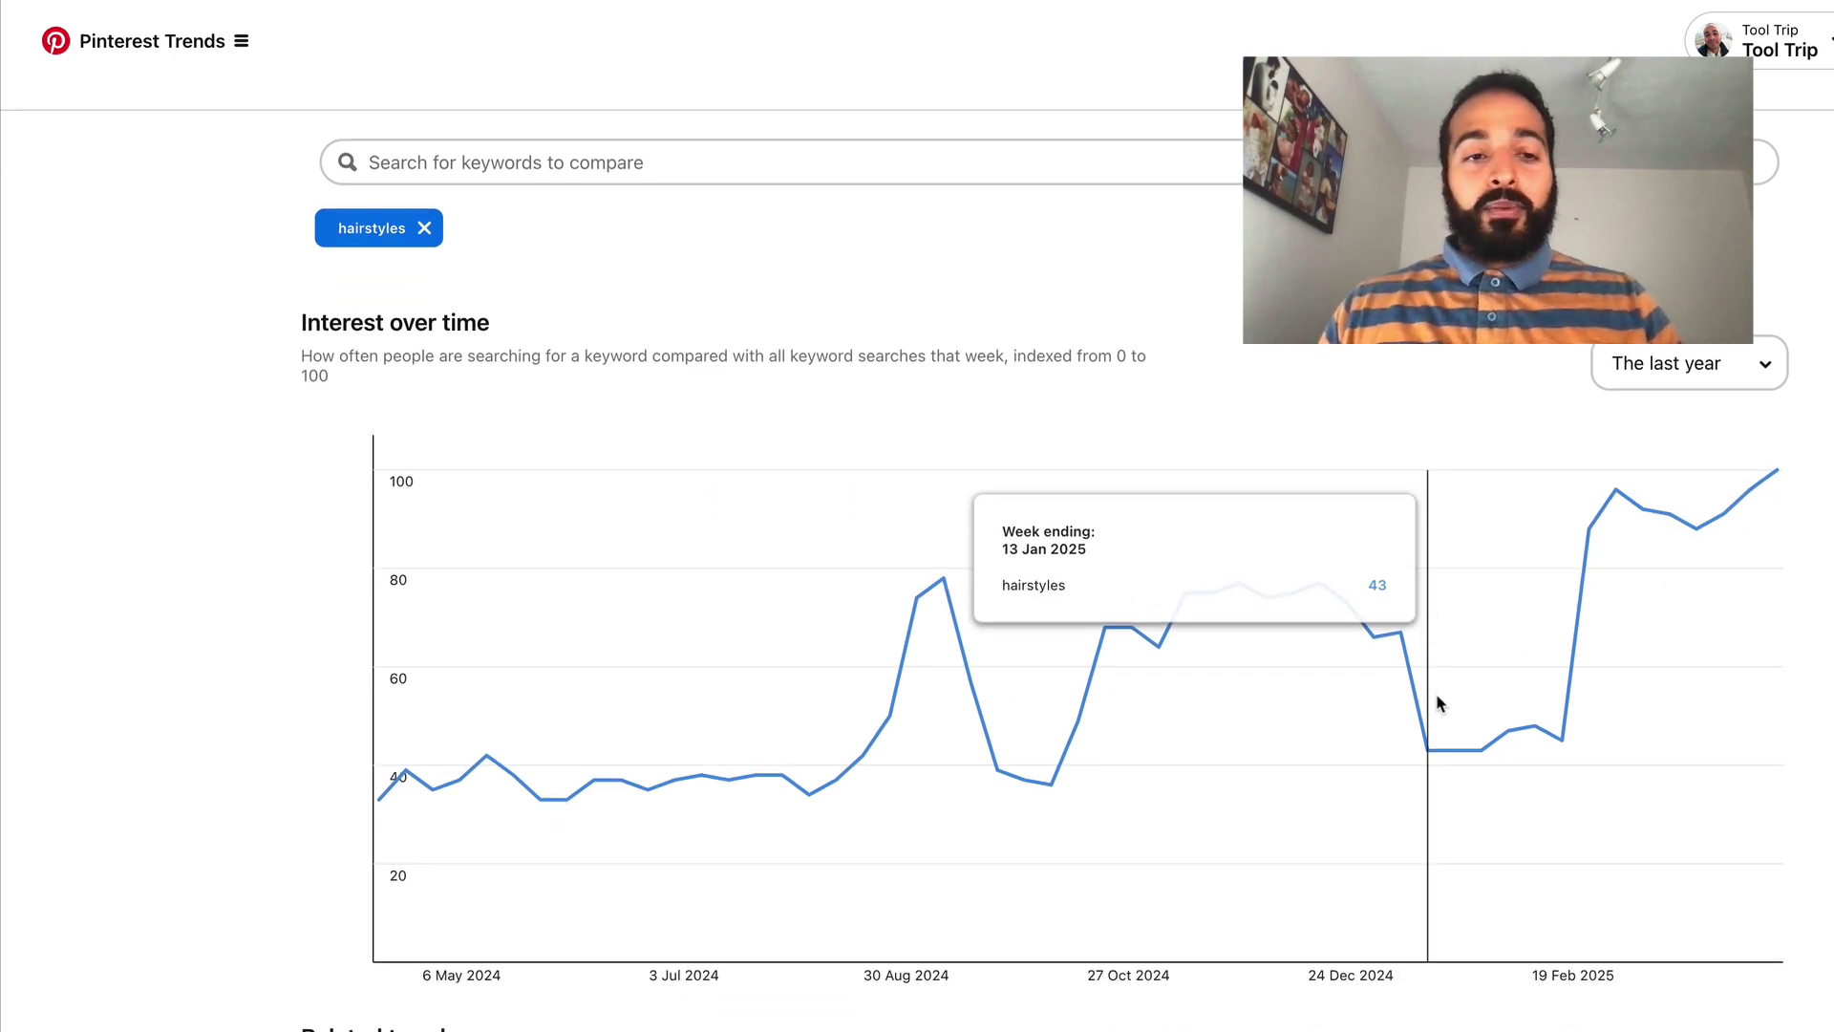
pyautogui.scroll(-10, 1146, 714)
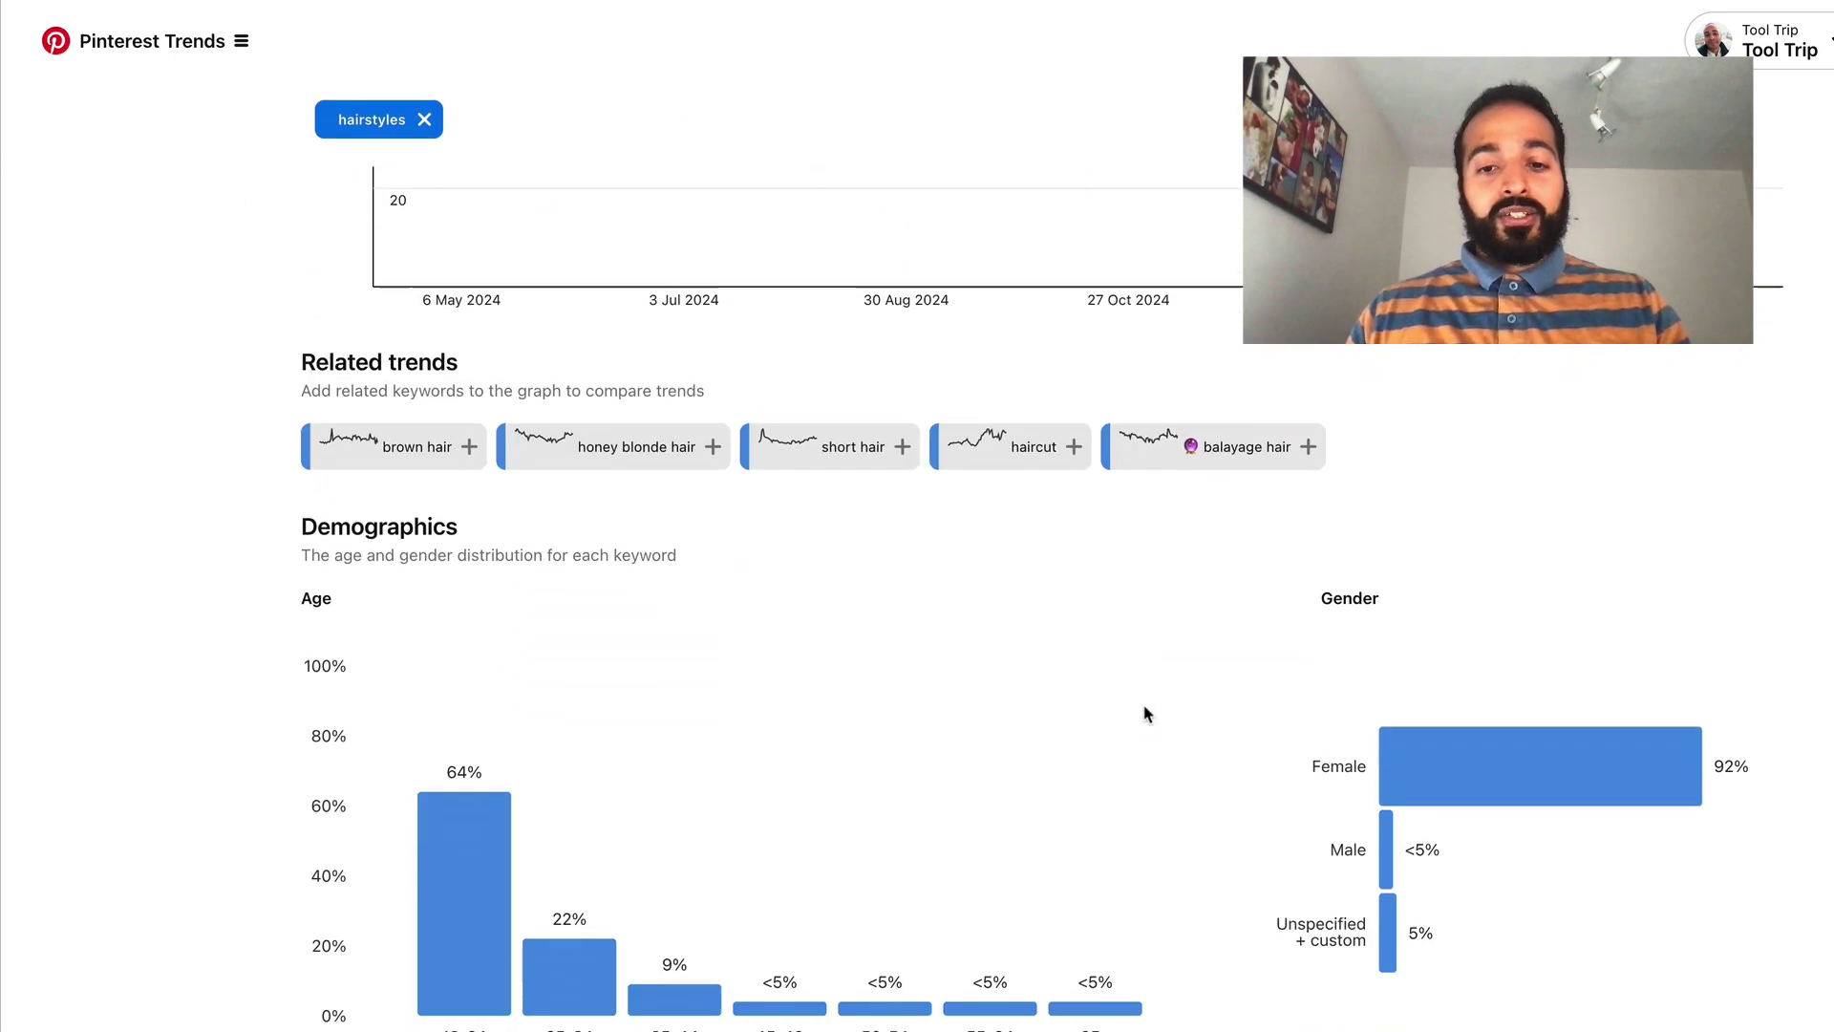
pyautogui.scroll(1, 1244, 602)
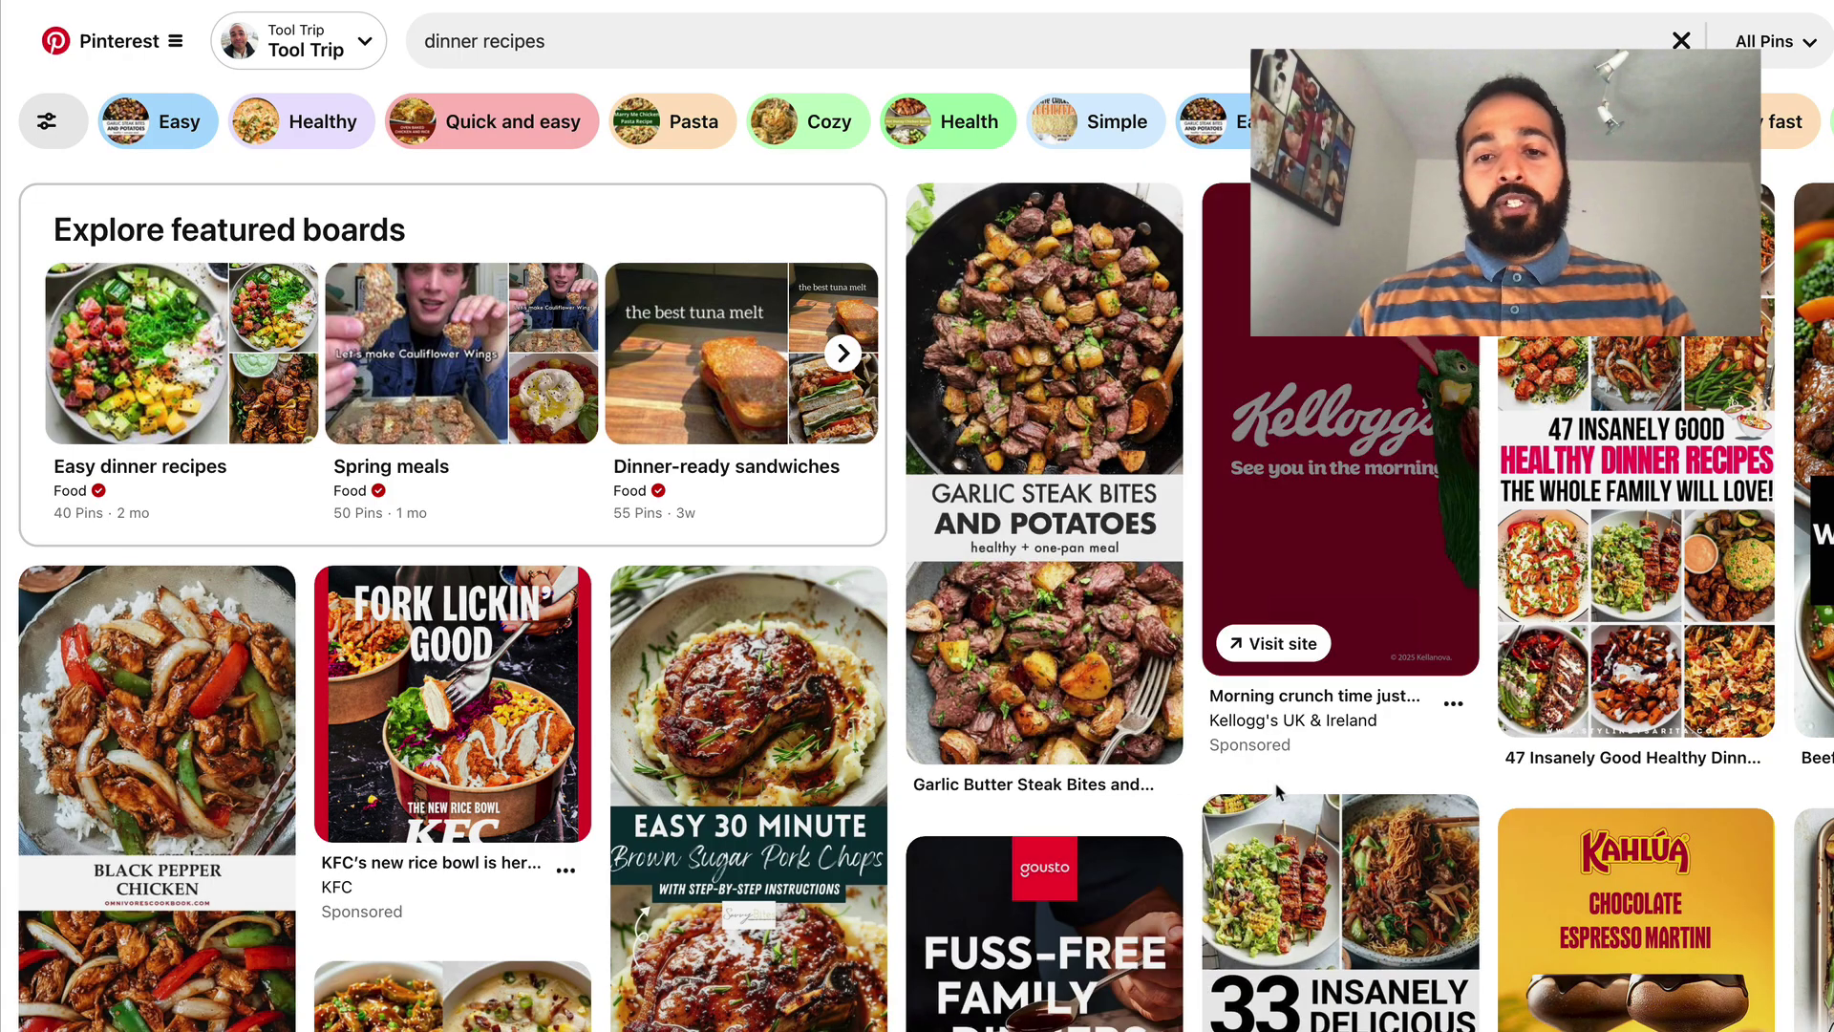
pyautogui.scroll(-1, 1213, 898)
pyautogui.scroll(1, 1213, 898)
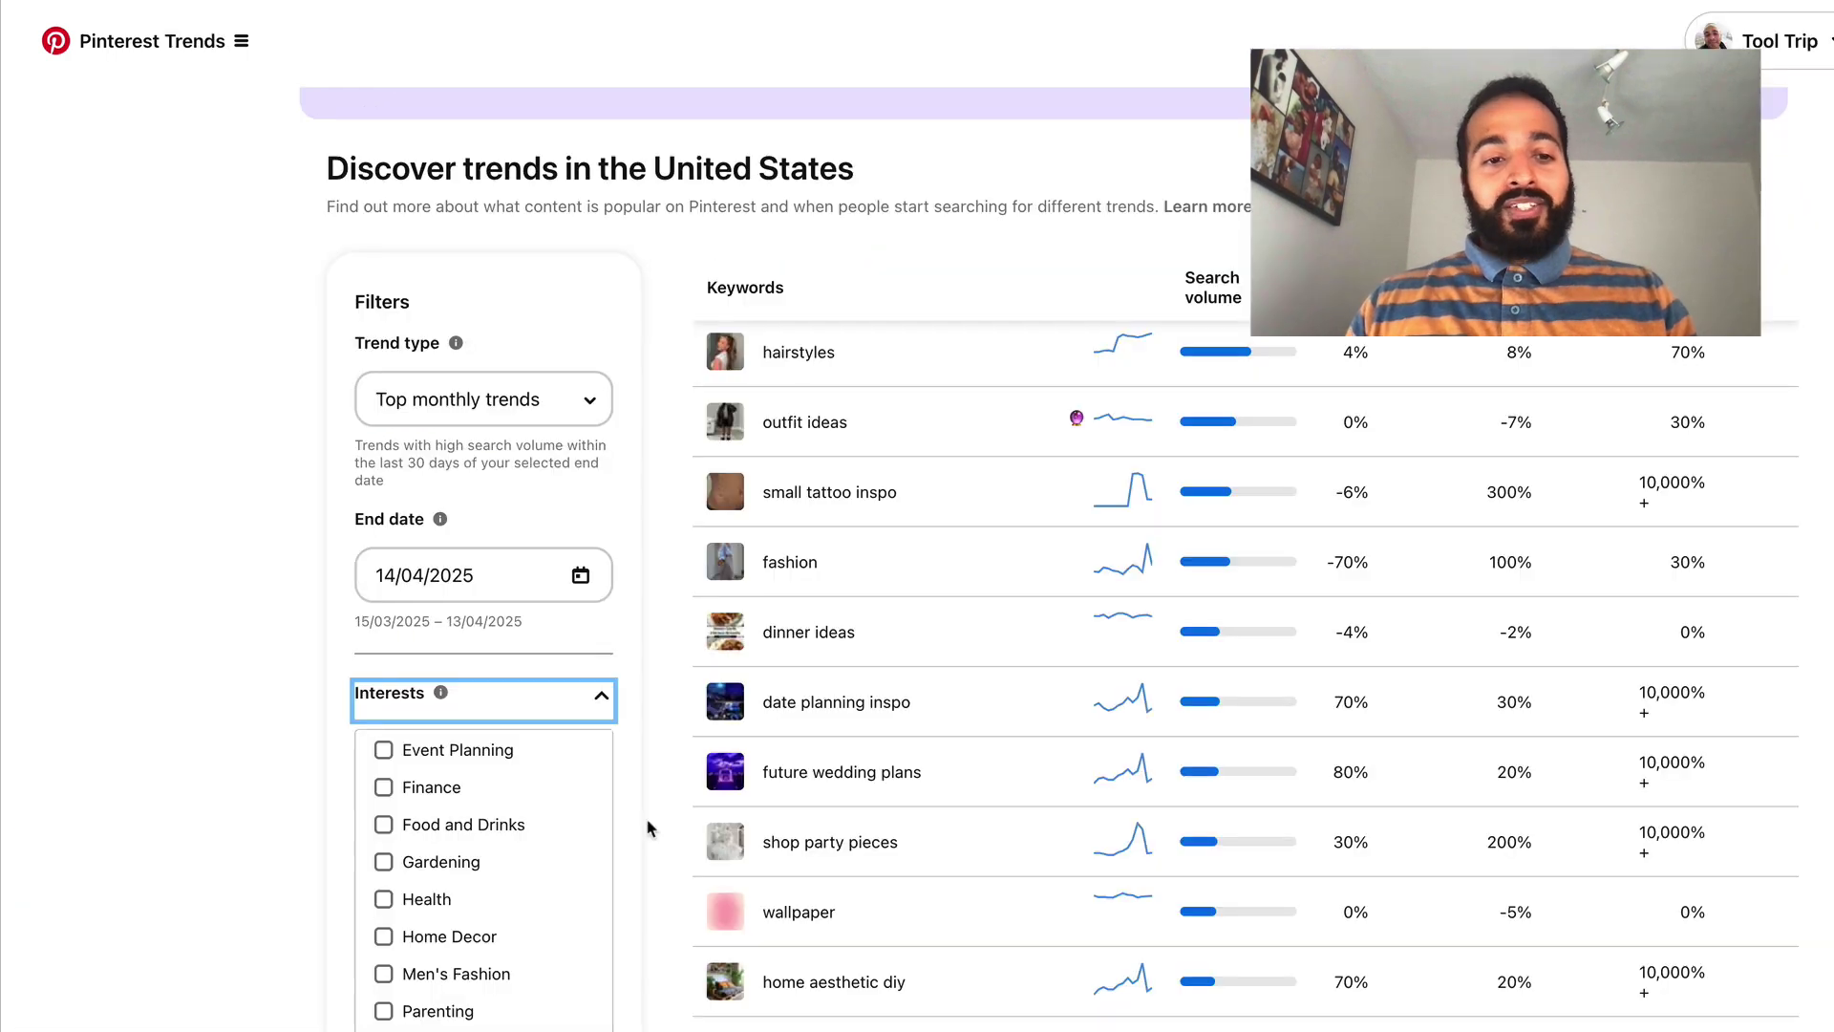
pyautogui.scroll(-3, 643, 818)
# Filter the trends table by the keyword 'recipes'.
pyautogui.scroll(-1, 533, 874)
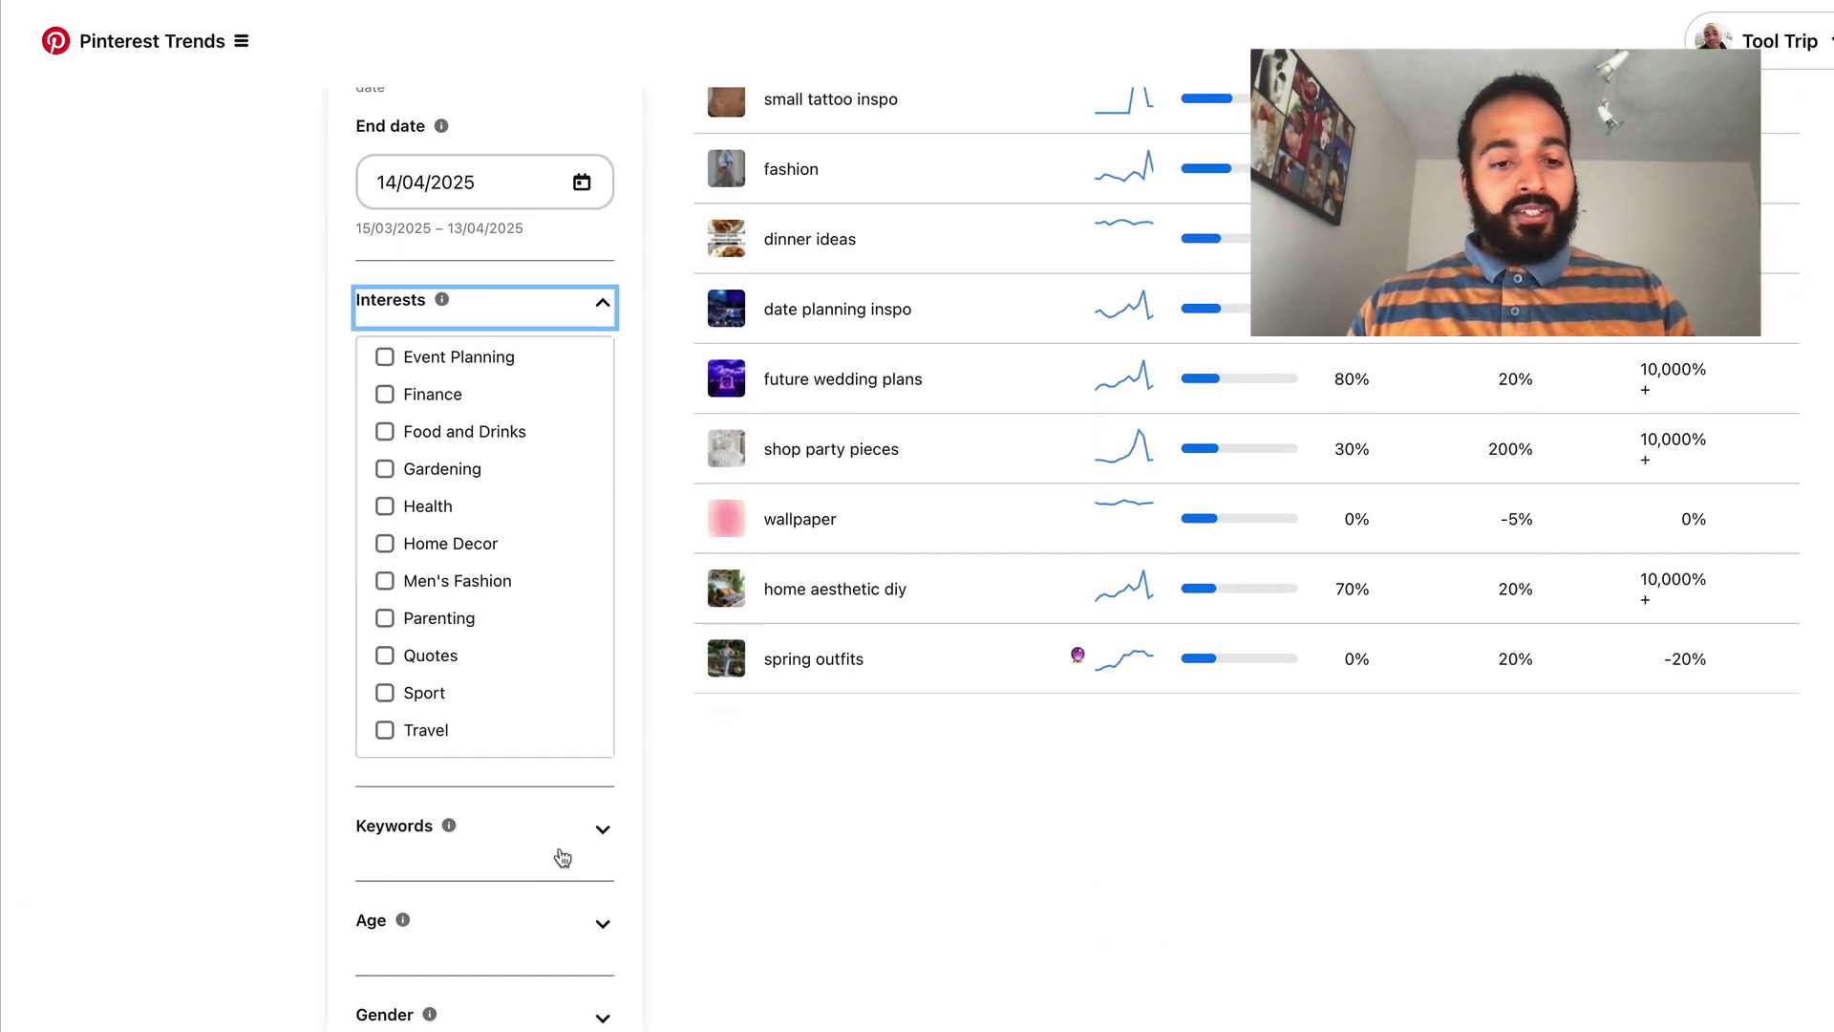
pyautogui.click(594, 841)
pyautogui.click(478, 592)
pyautogui.write('recipes')
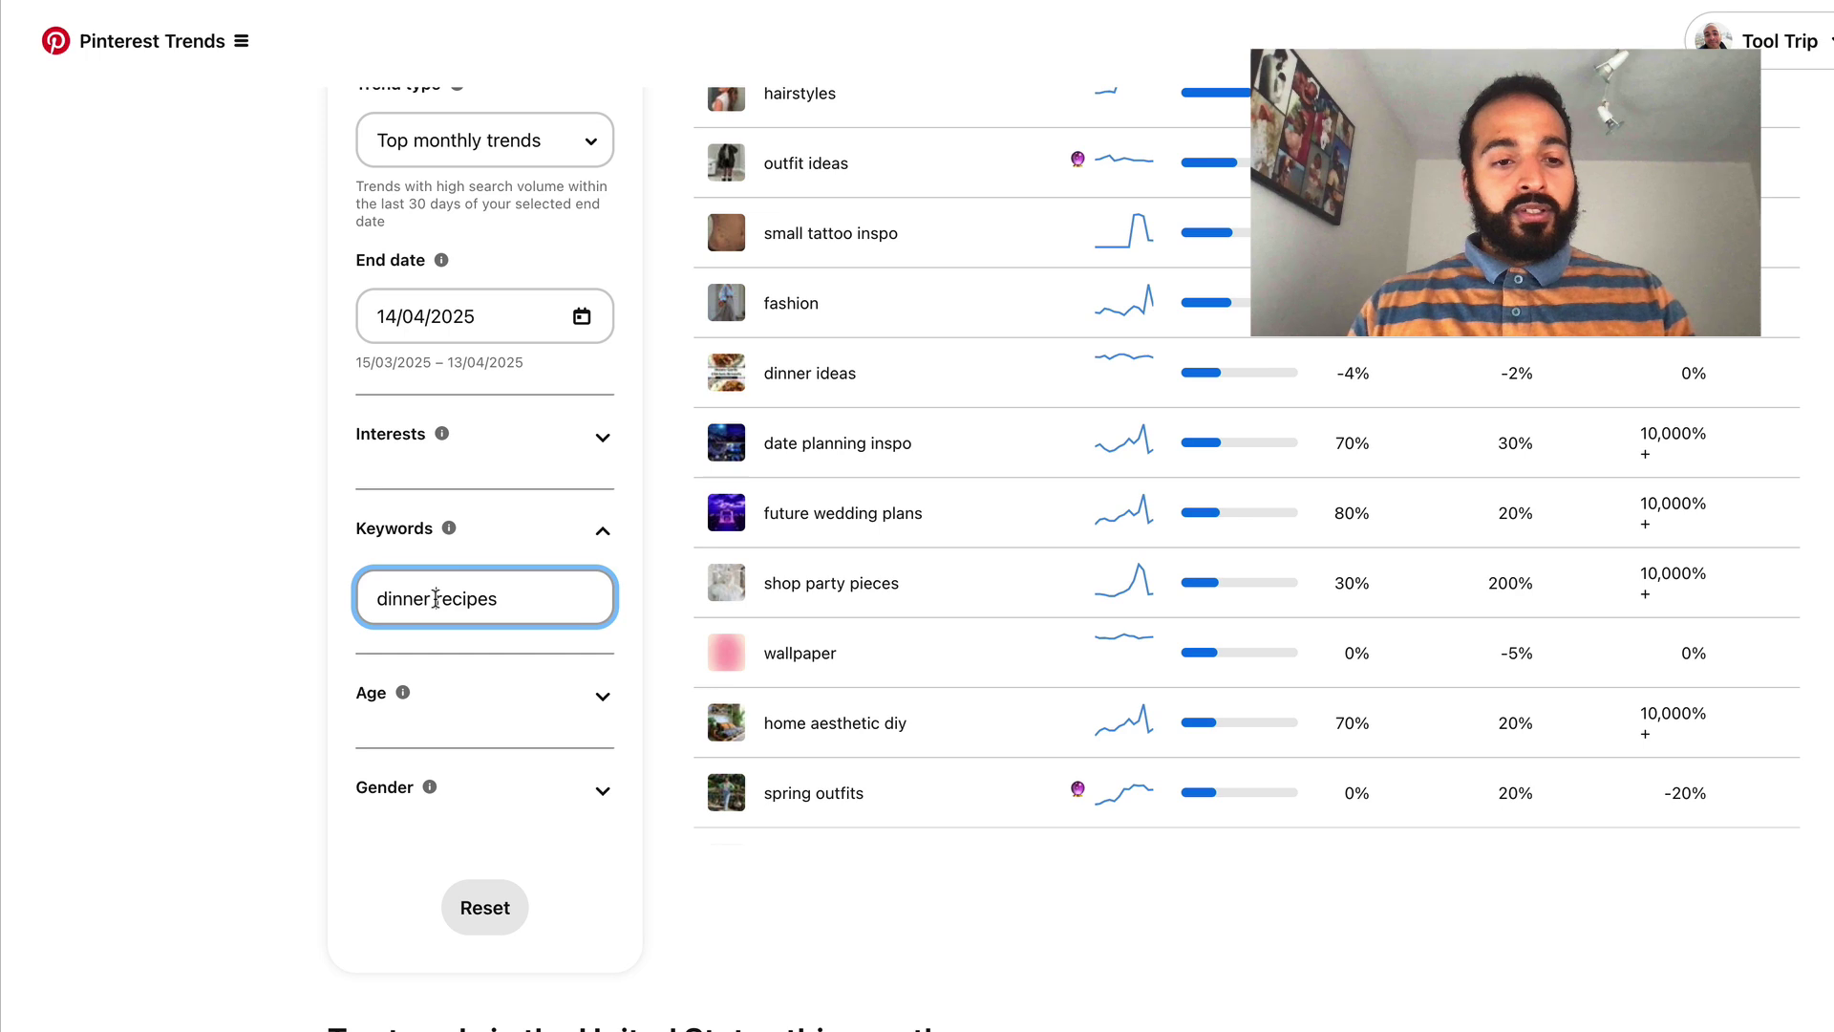
pyautogui.press('Return')
# Browse the filtered table to pasta salad recipes and view its interest chart.
pyautogui.scroll(-1, 1012, 520)
pyautogui.scroll(1, 1026, 903)
pyautogui.scroll(-5, 983, 512)
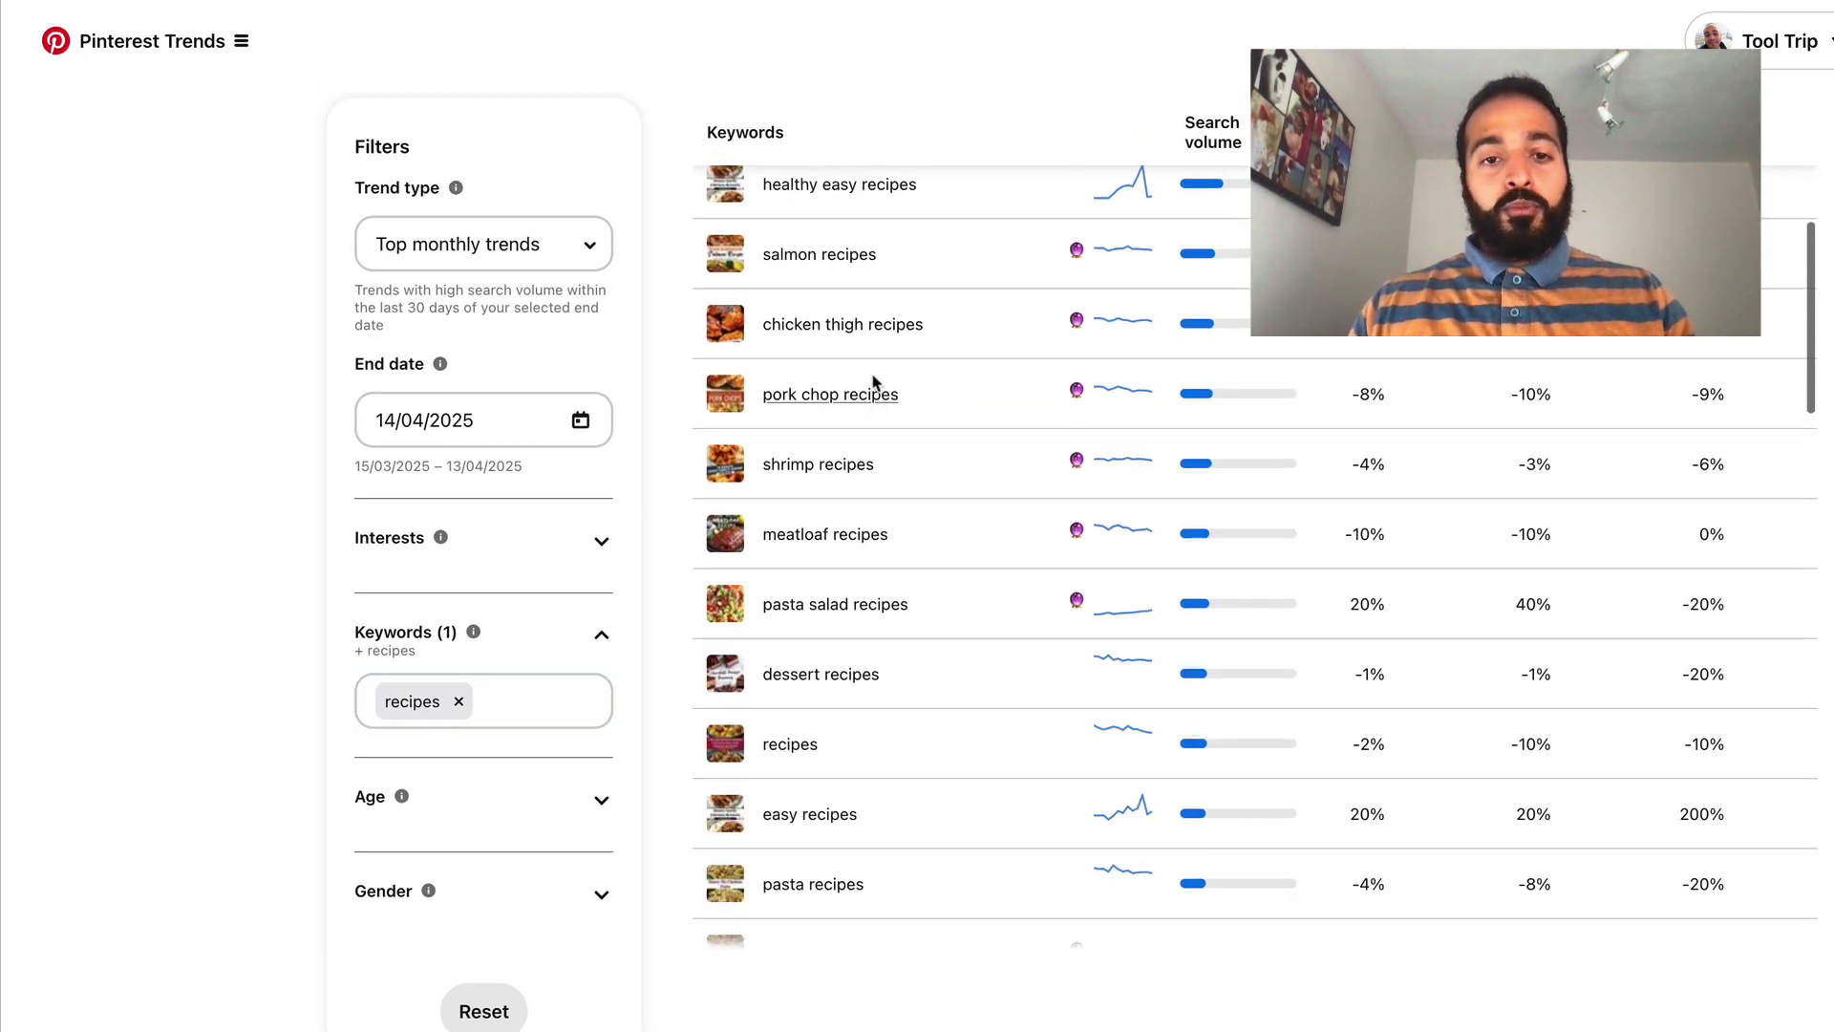
pyautogui.click(888, 346)
pyautogui.scroll(10, 872, 805)
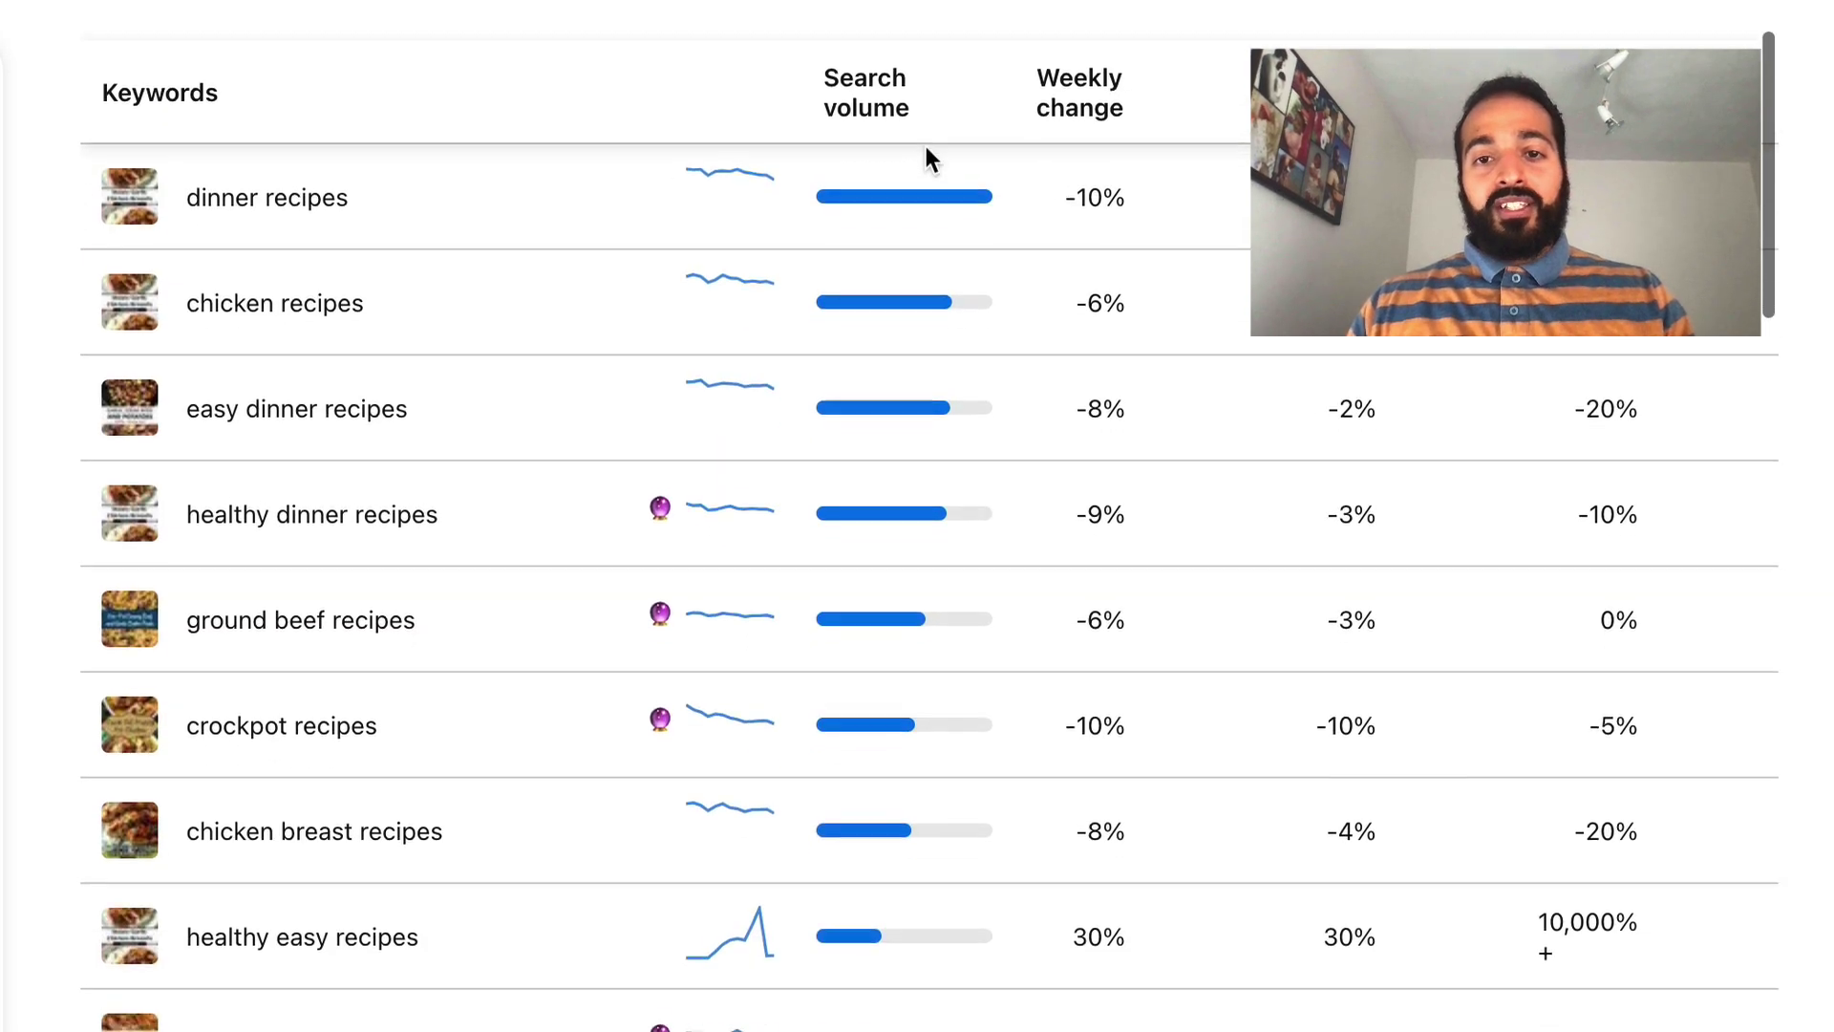
pyautogui.scroll(-1, 897, 770)
pyautogui.scroll(1, 897, 770)
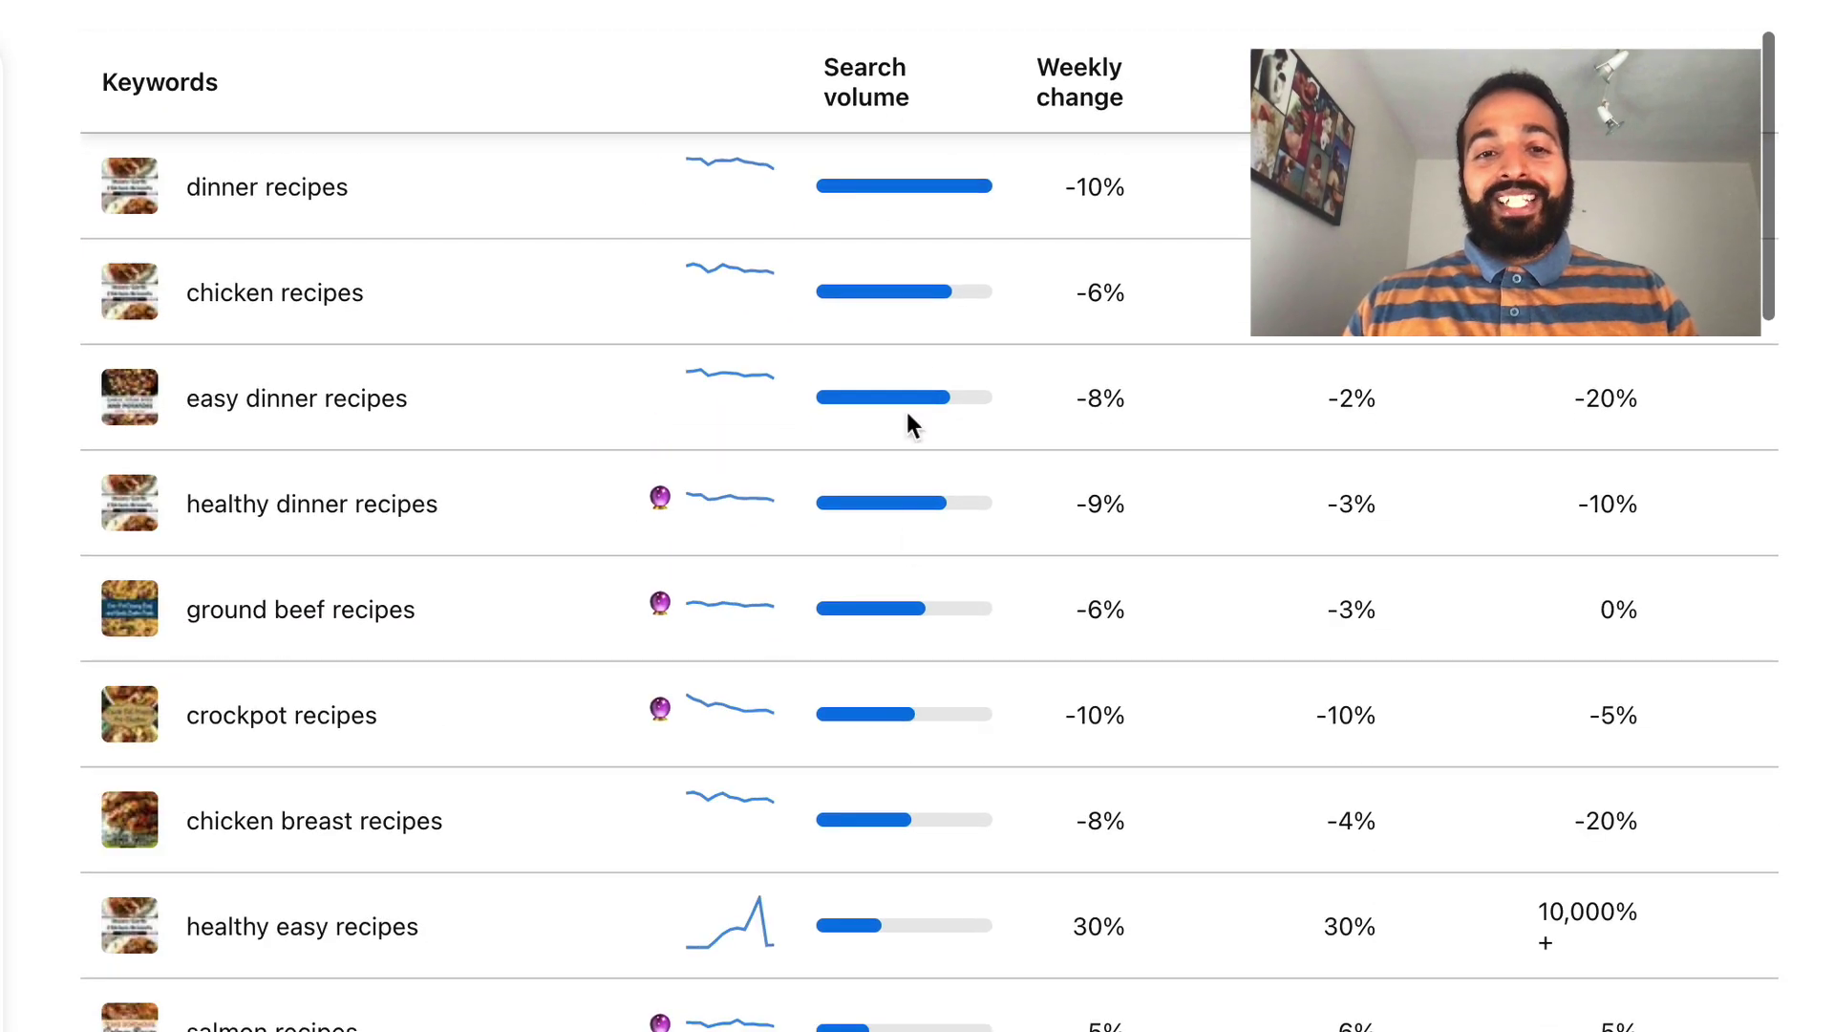
pyautogui.scroll(-10, 917, 456)
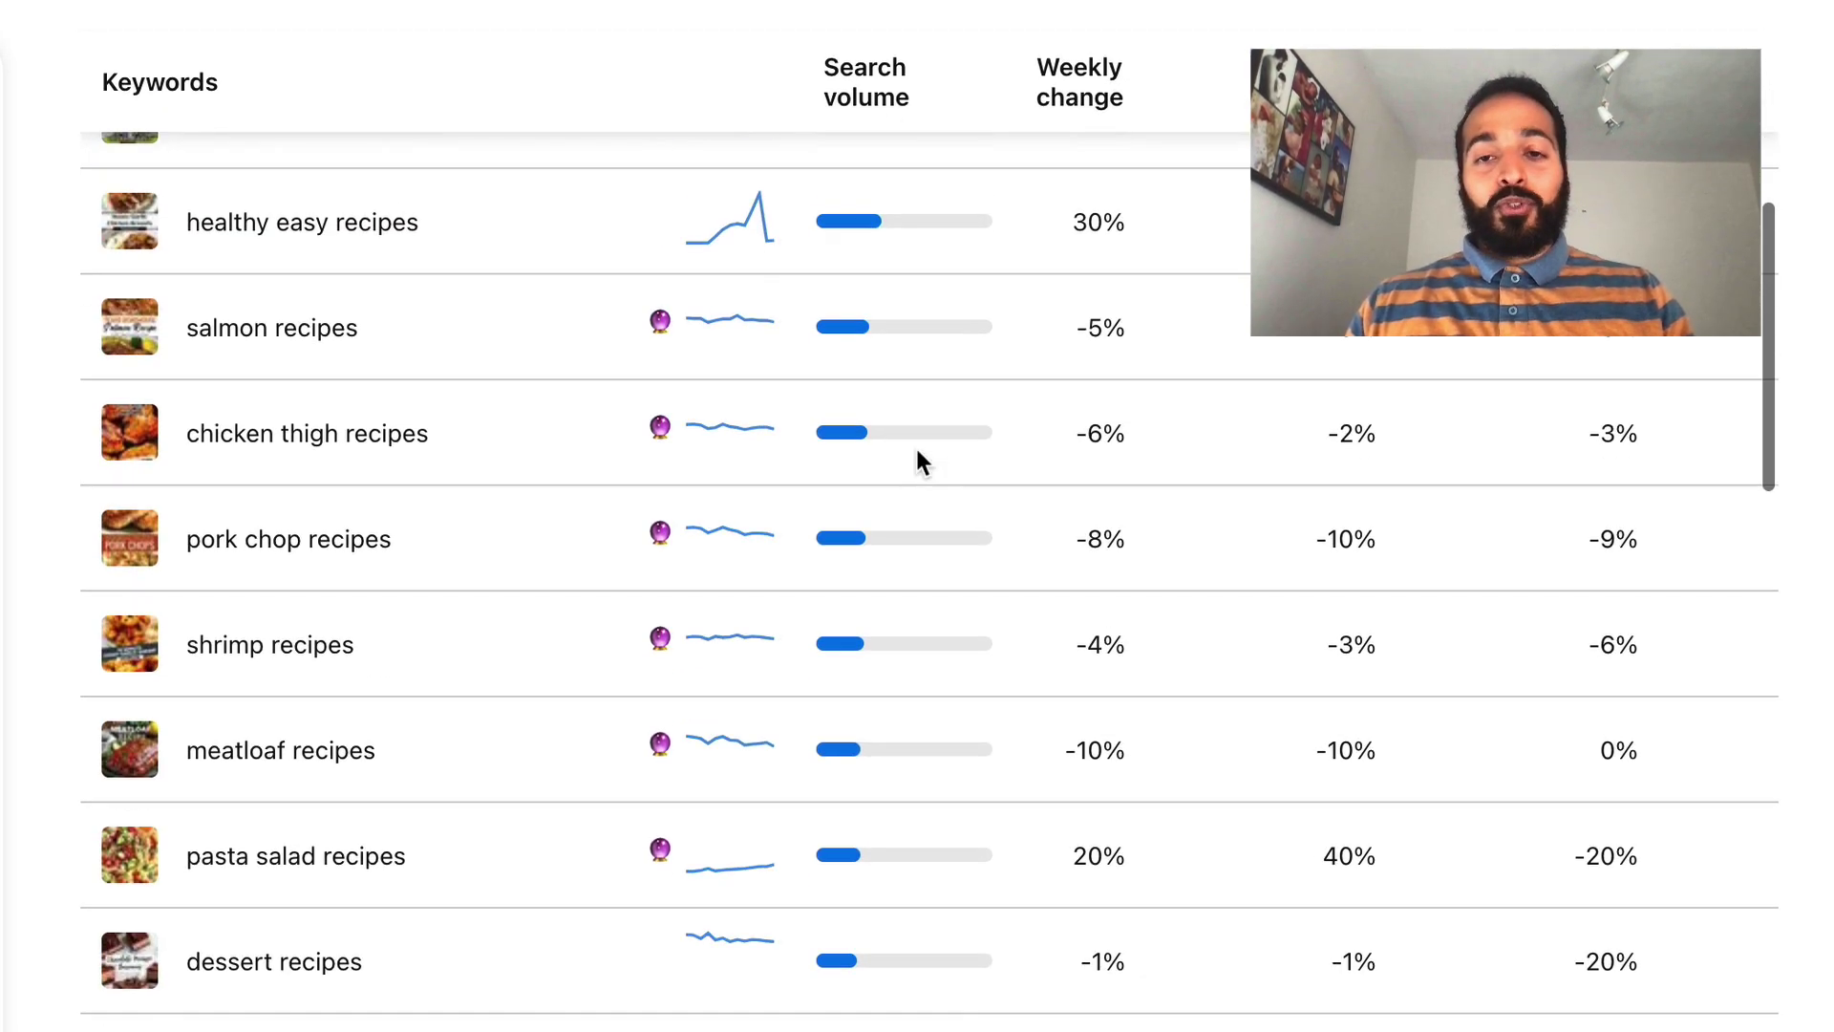
pyautogui.scroll(-8, 916, 454)
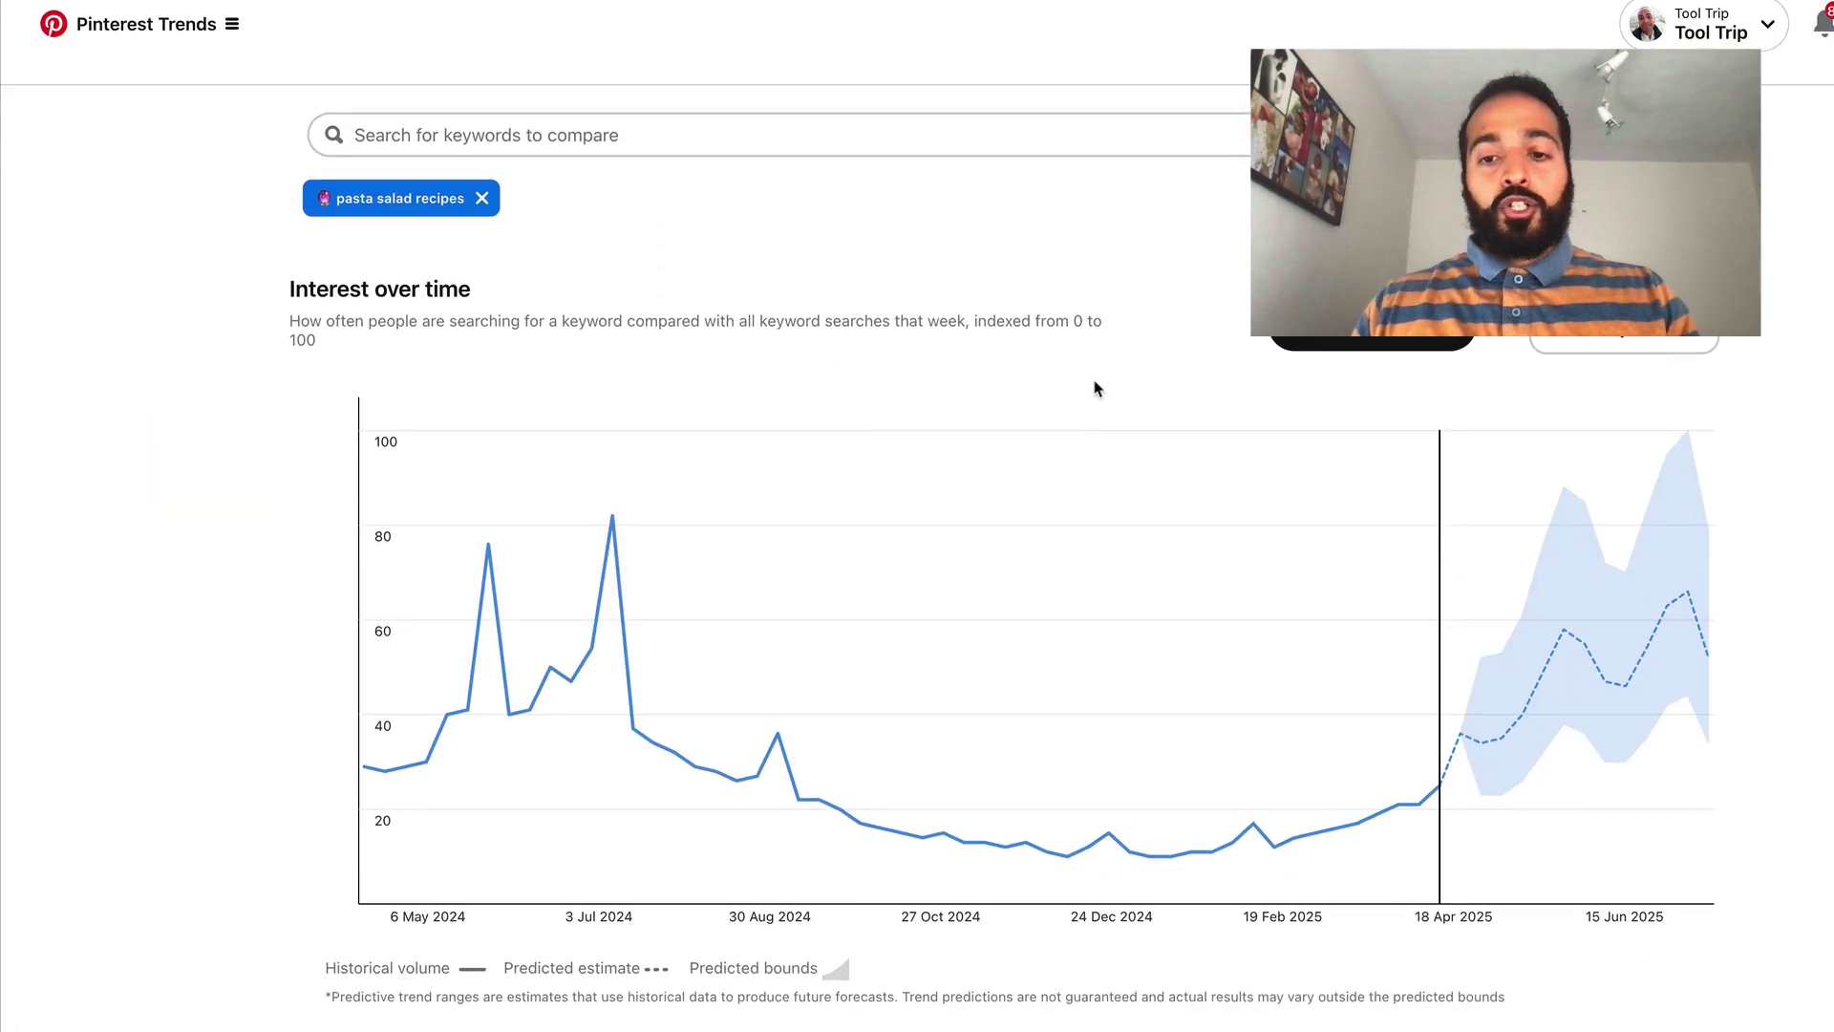
pyautogui.scroll(-1, 1096, 386)
# Scroll through the pasta salad recipes forecast and its related trends.
pyautogui.scroll(-1, 1096, 387)
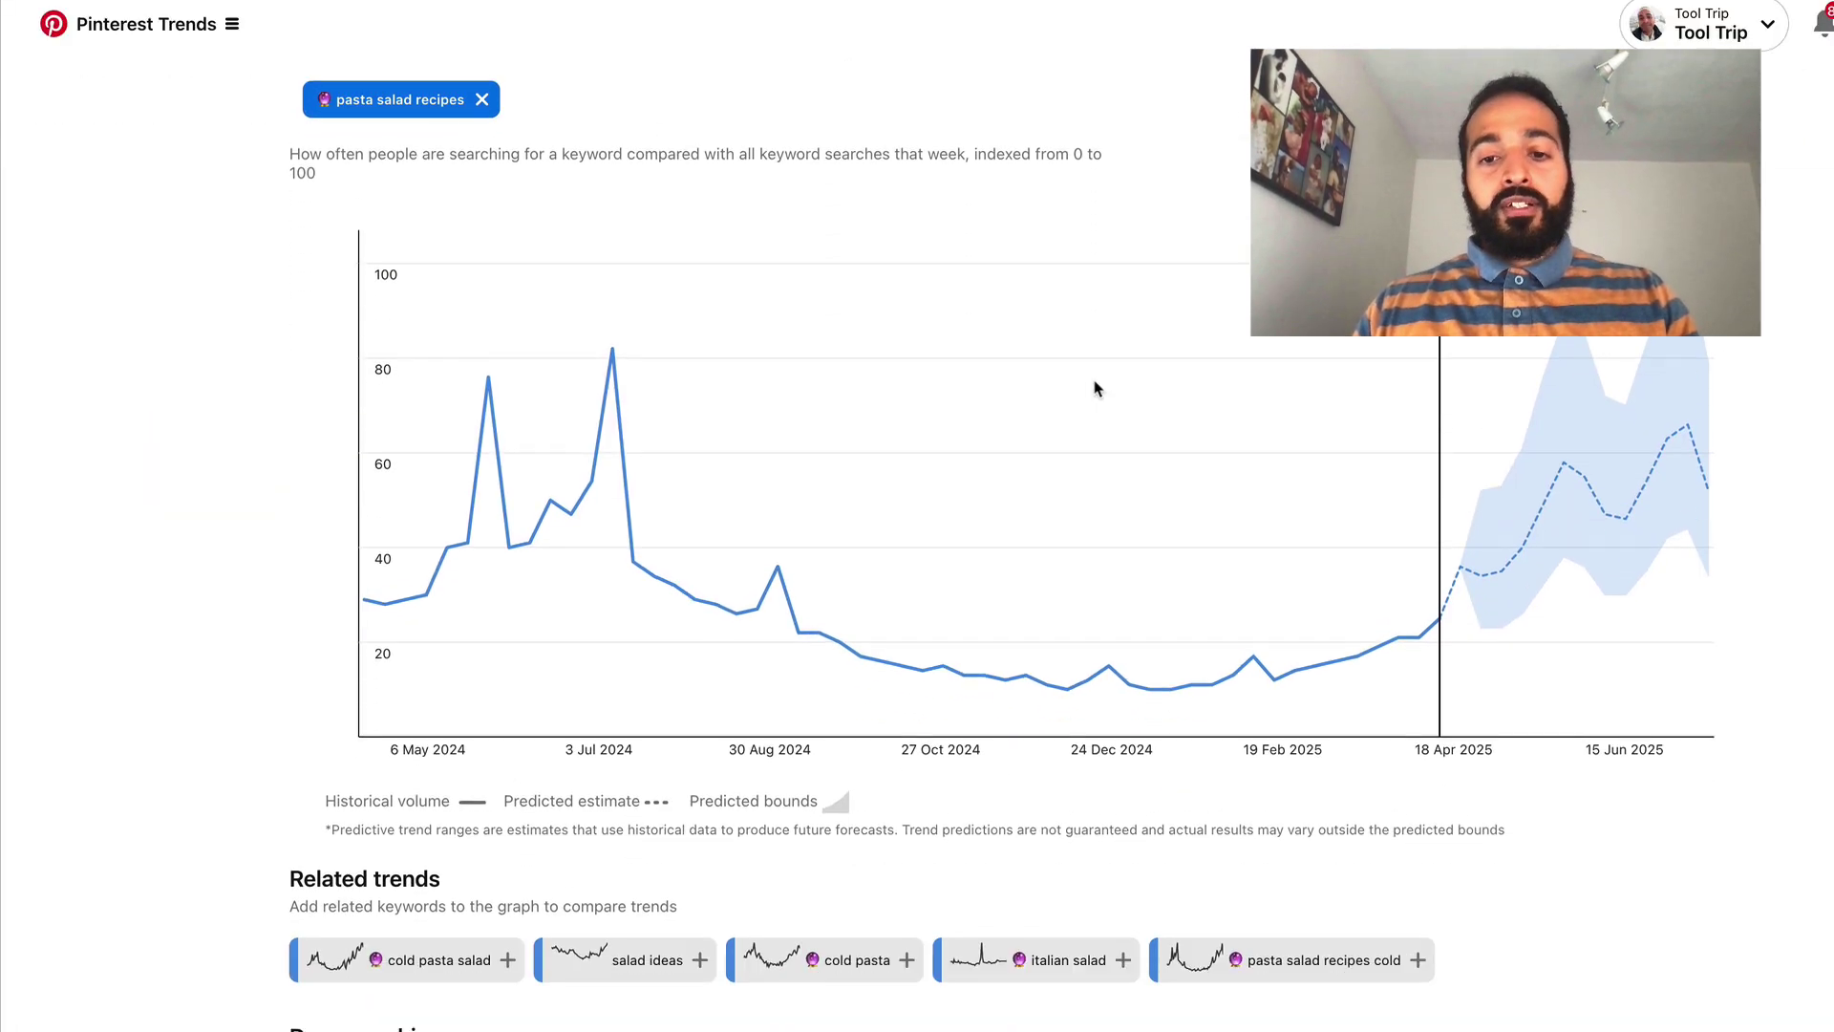
pyautogui.scroll(1, 1072, 549)
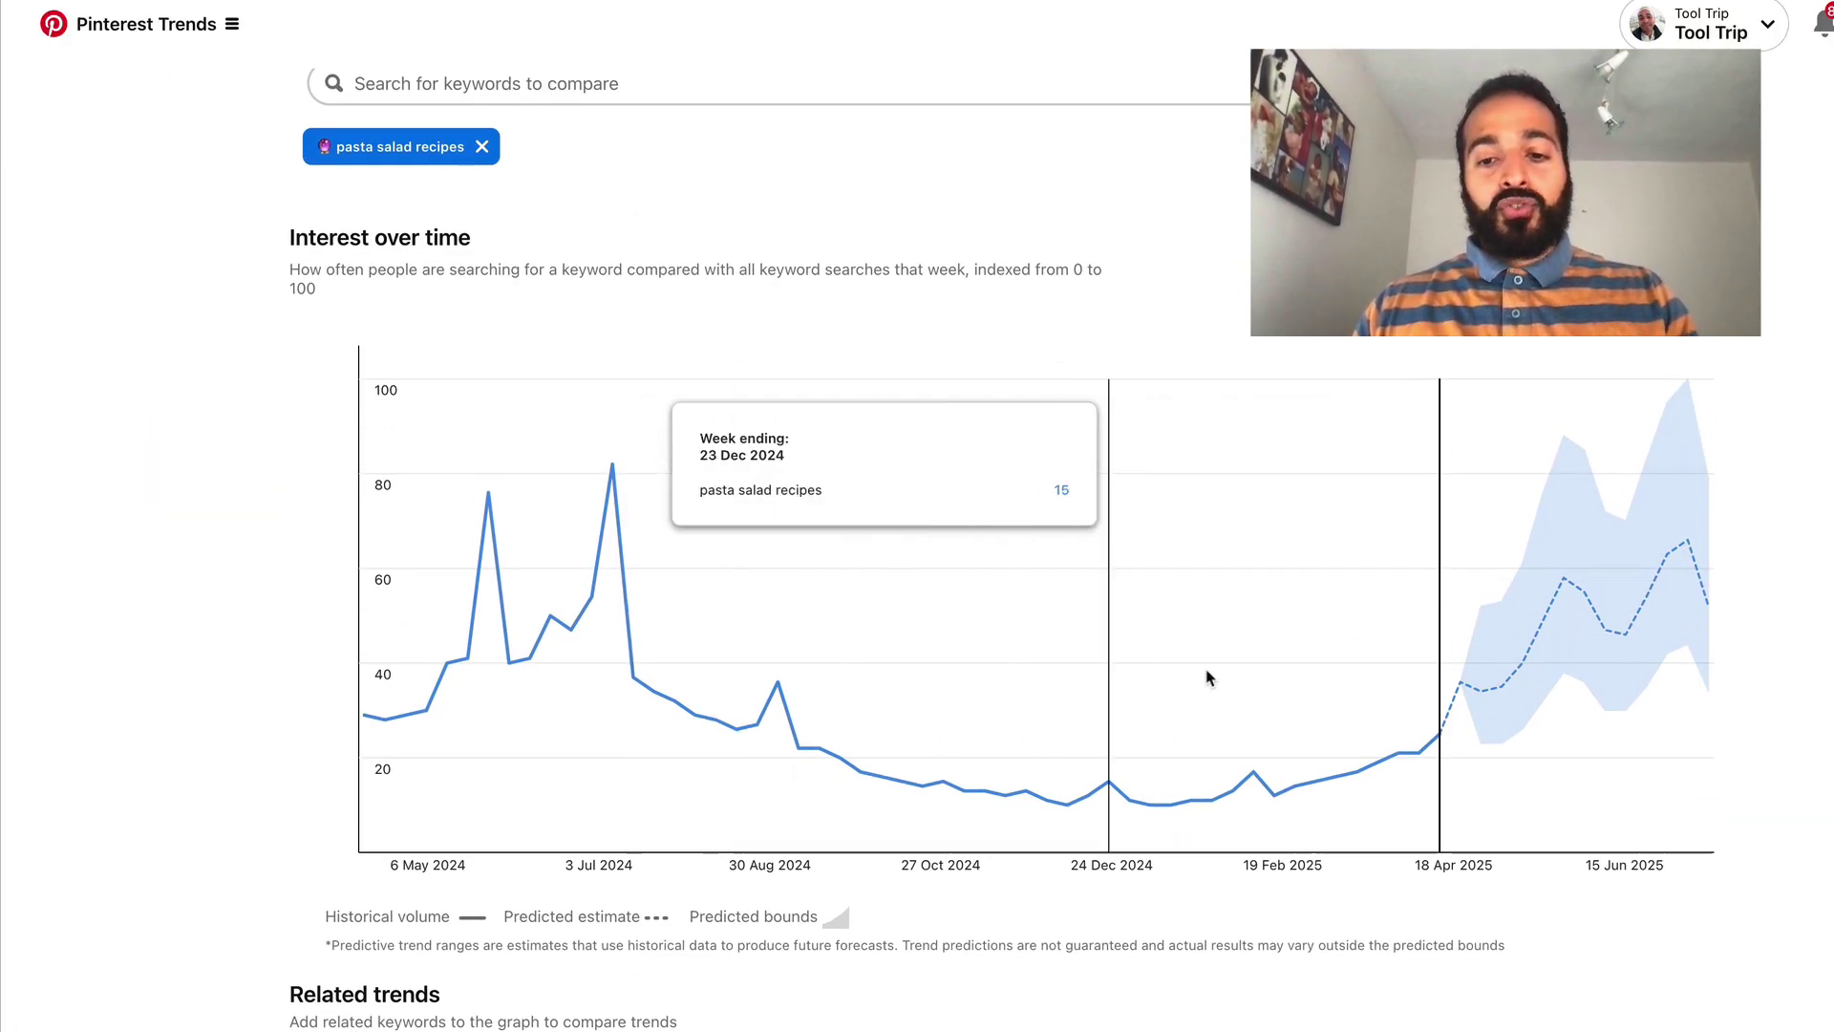
pyautogui.scroll(-2, 1032, 376)
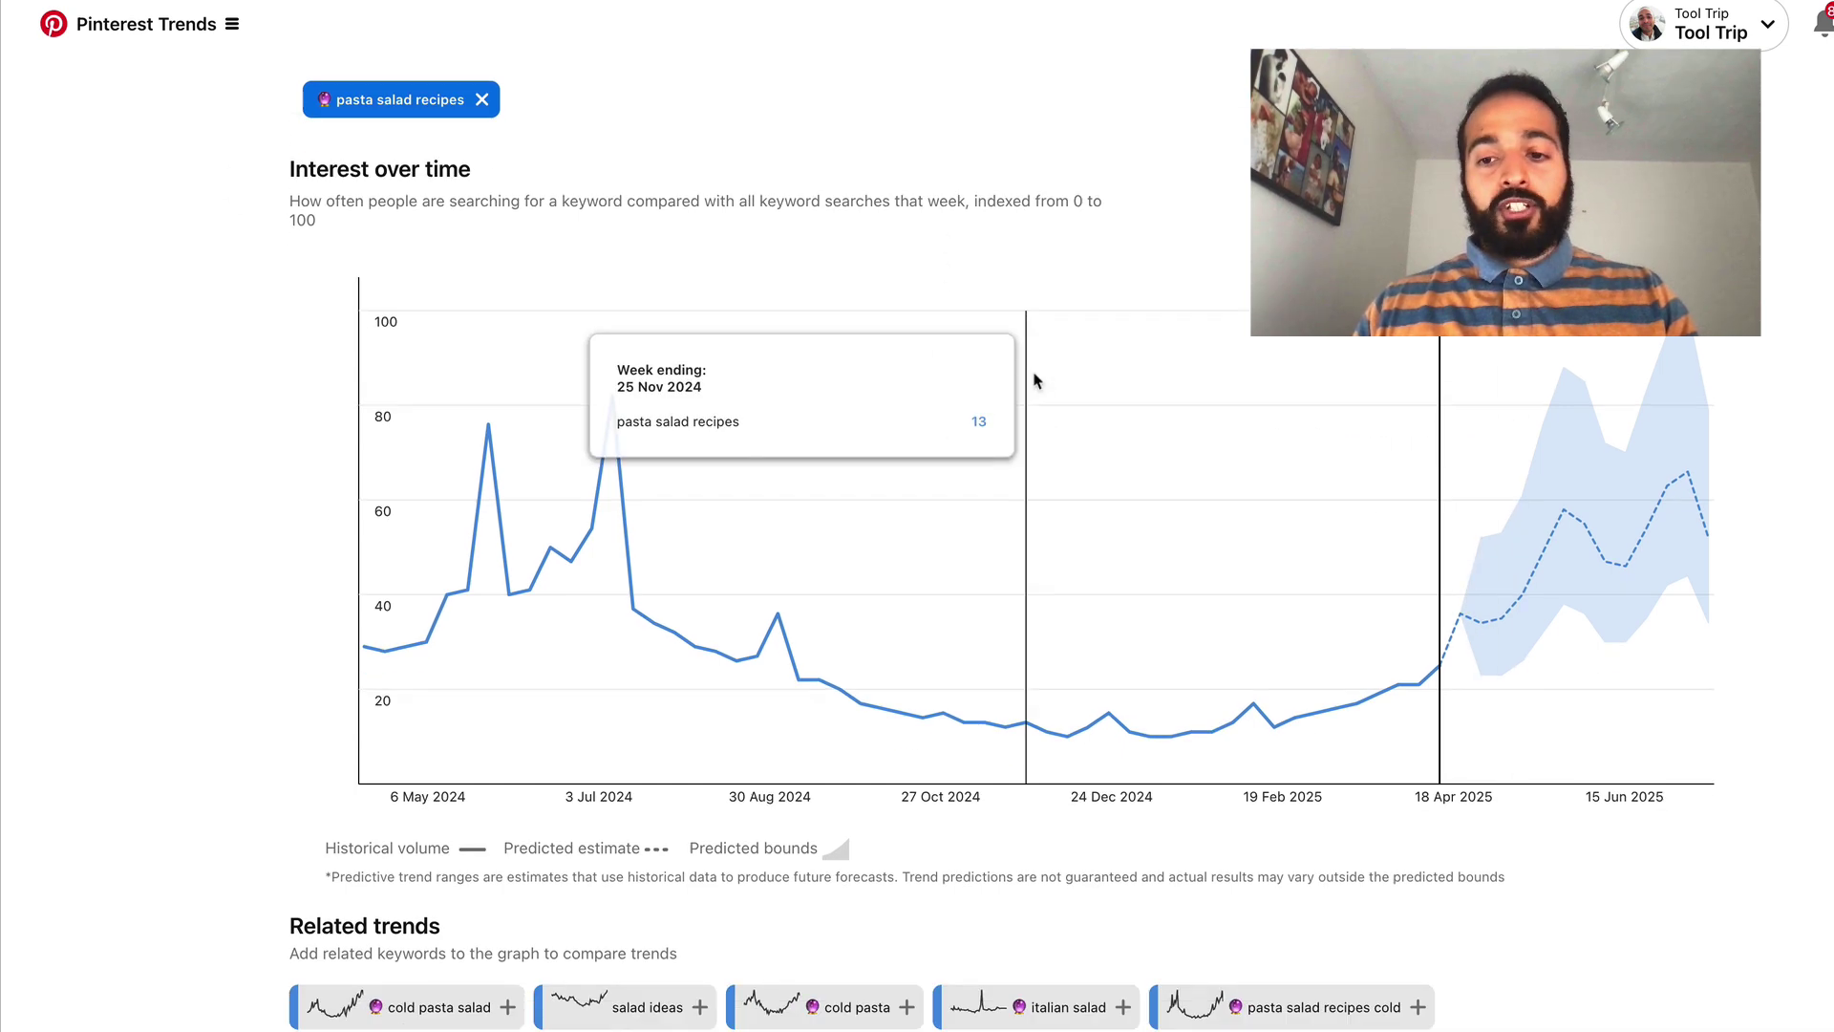
pyautogui.scroll(4, 1031, 377)
pyautogui.scroll(-1, 1319, 741)
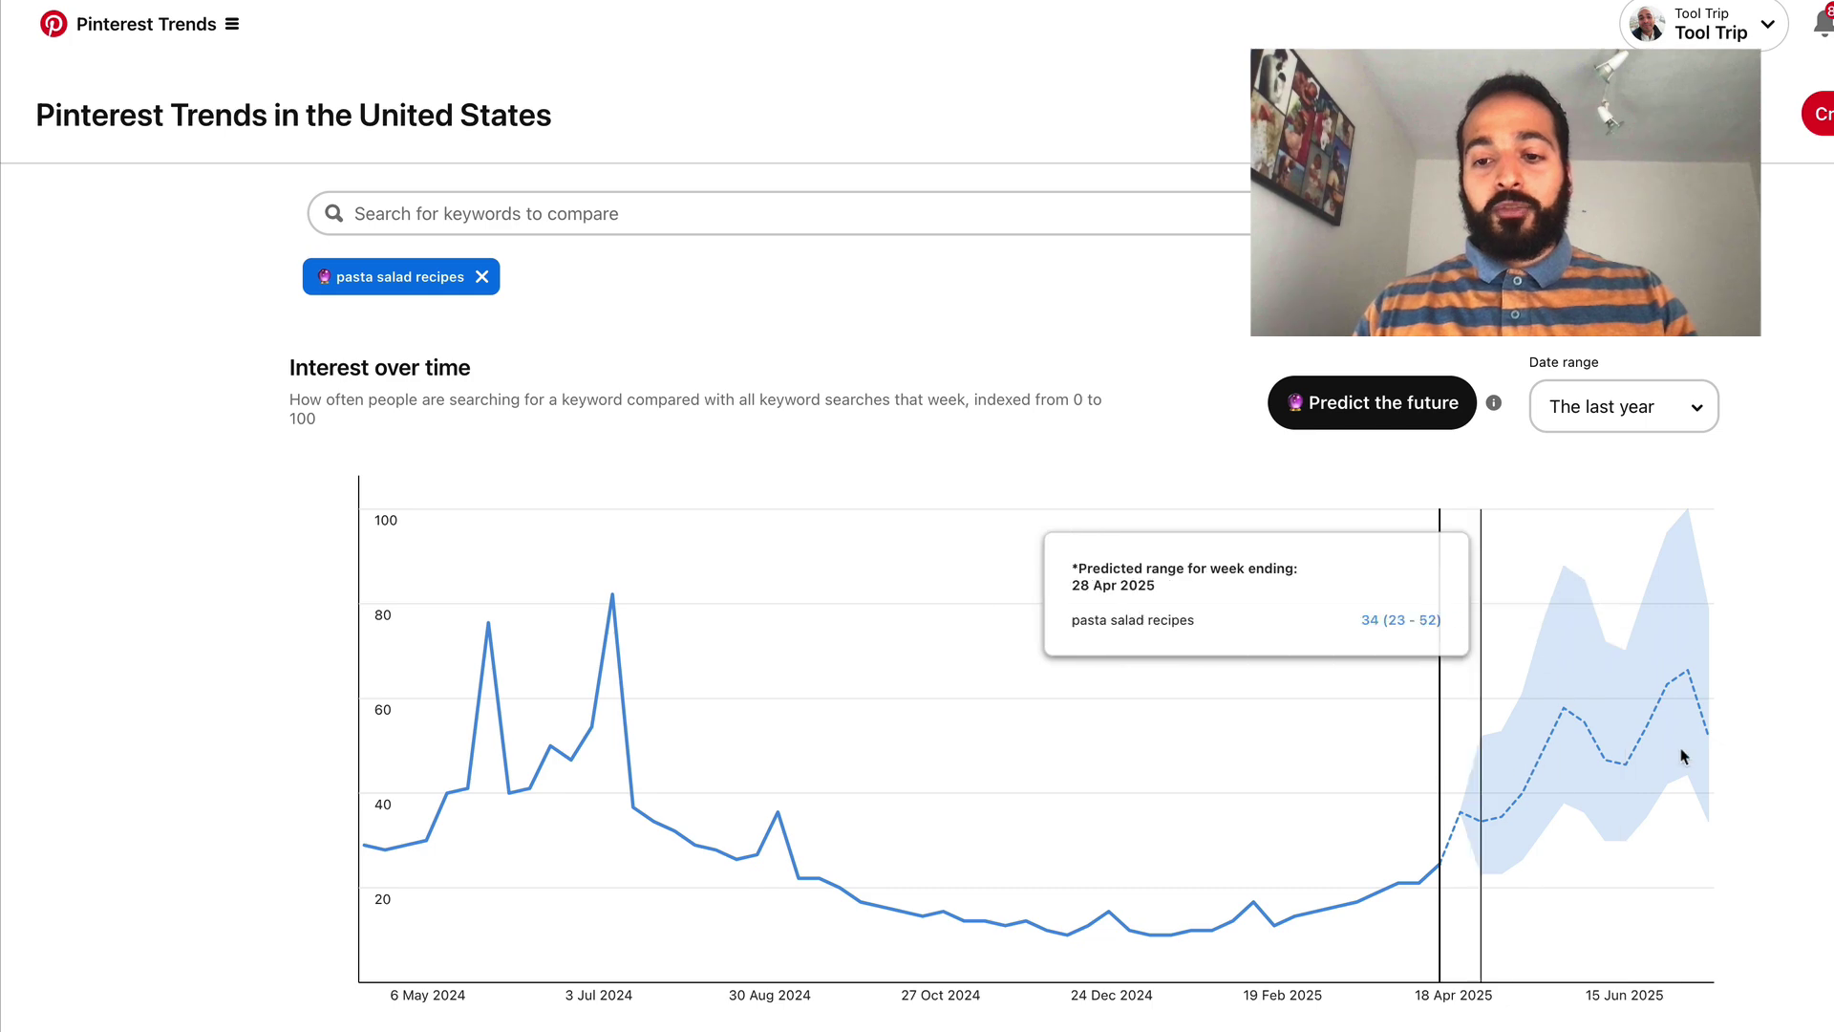
pyautogui.scroll(-8, 1039, 692)
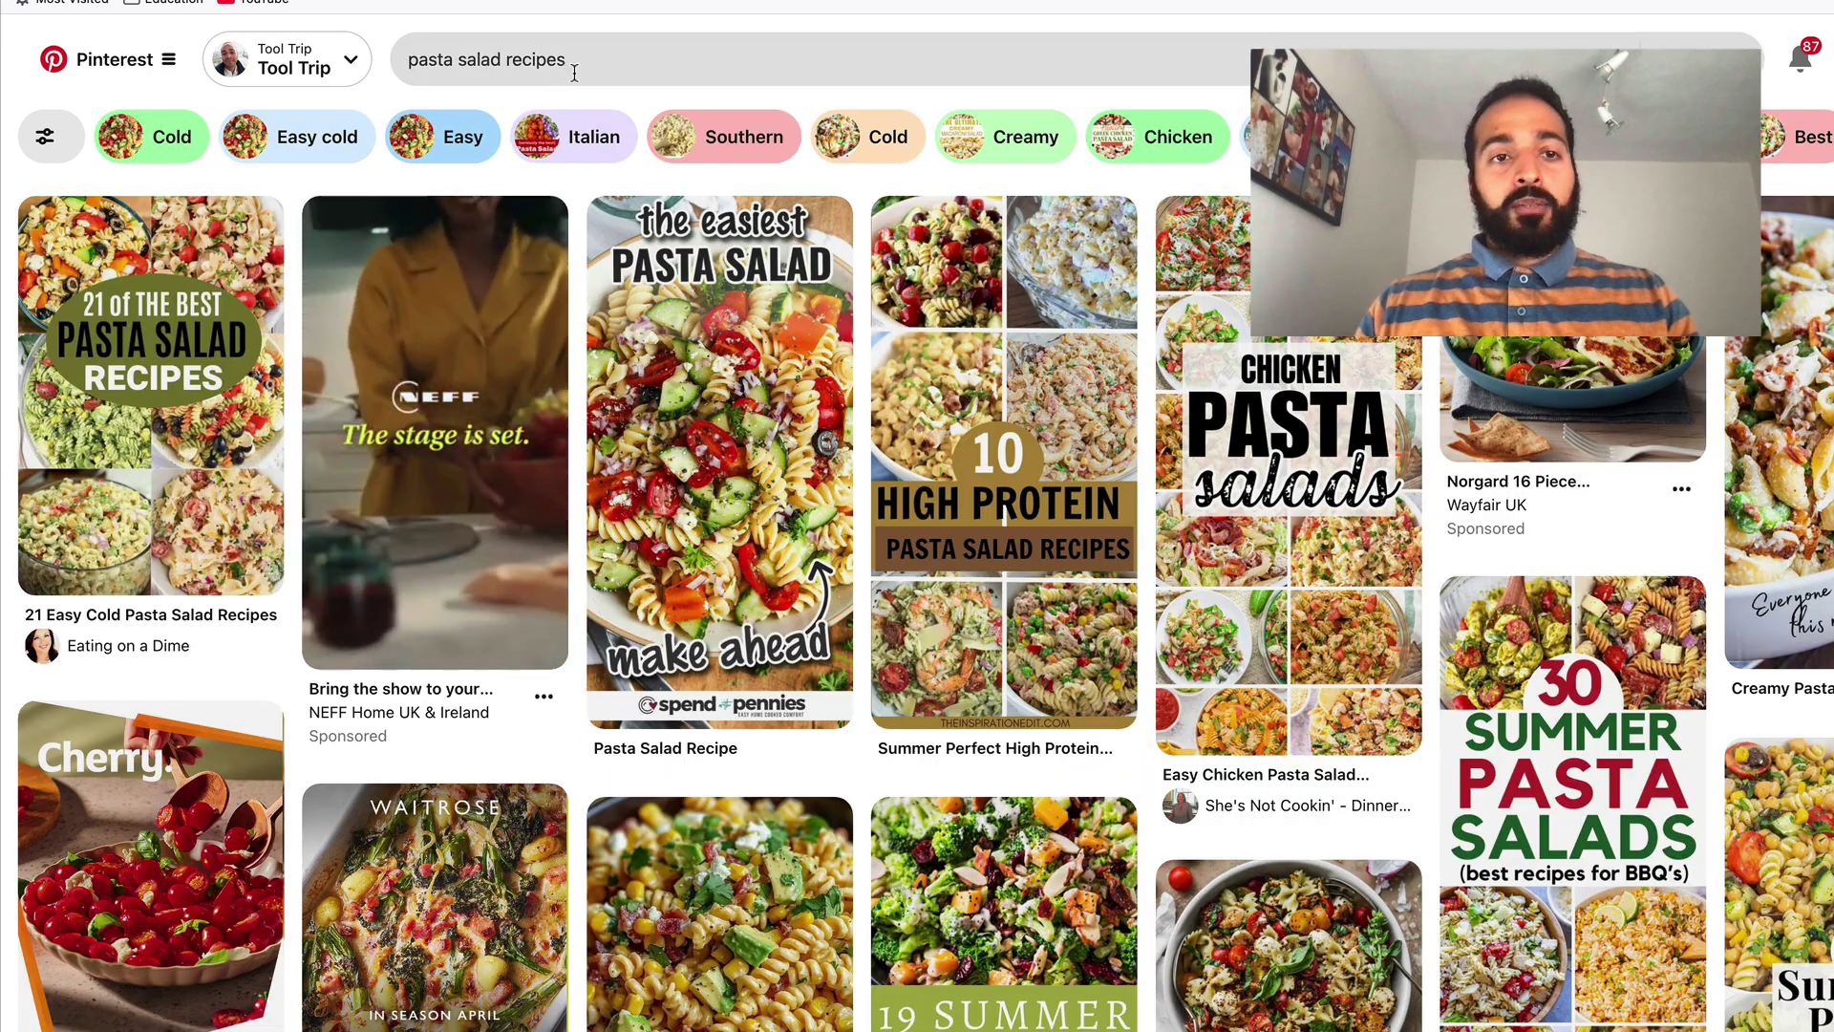
# Show Pinterest search suggestions for pasta salad recipes, then dismiss them to view the pins.
pyautogui.click(573, 61)
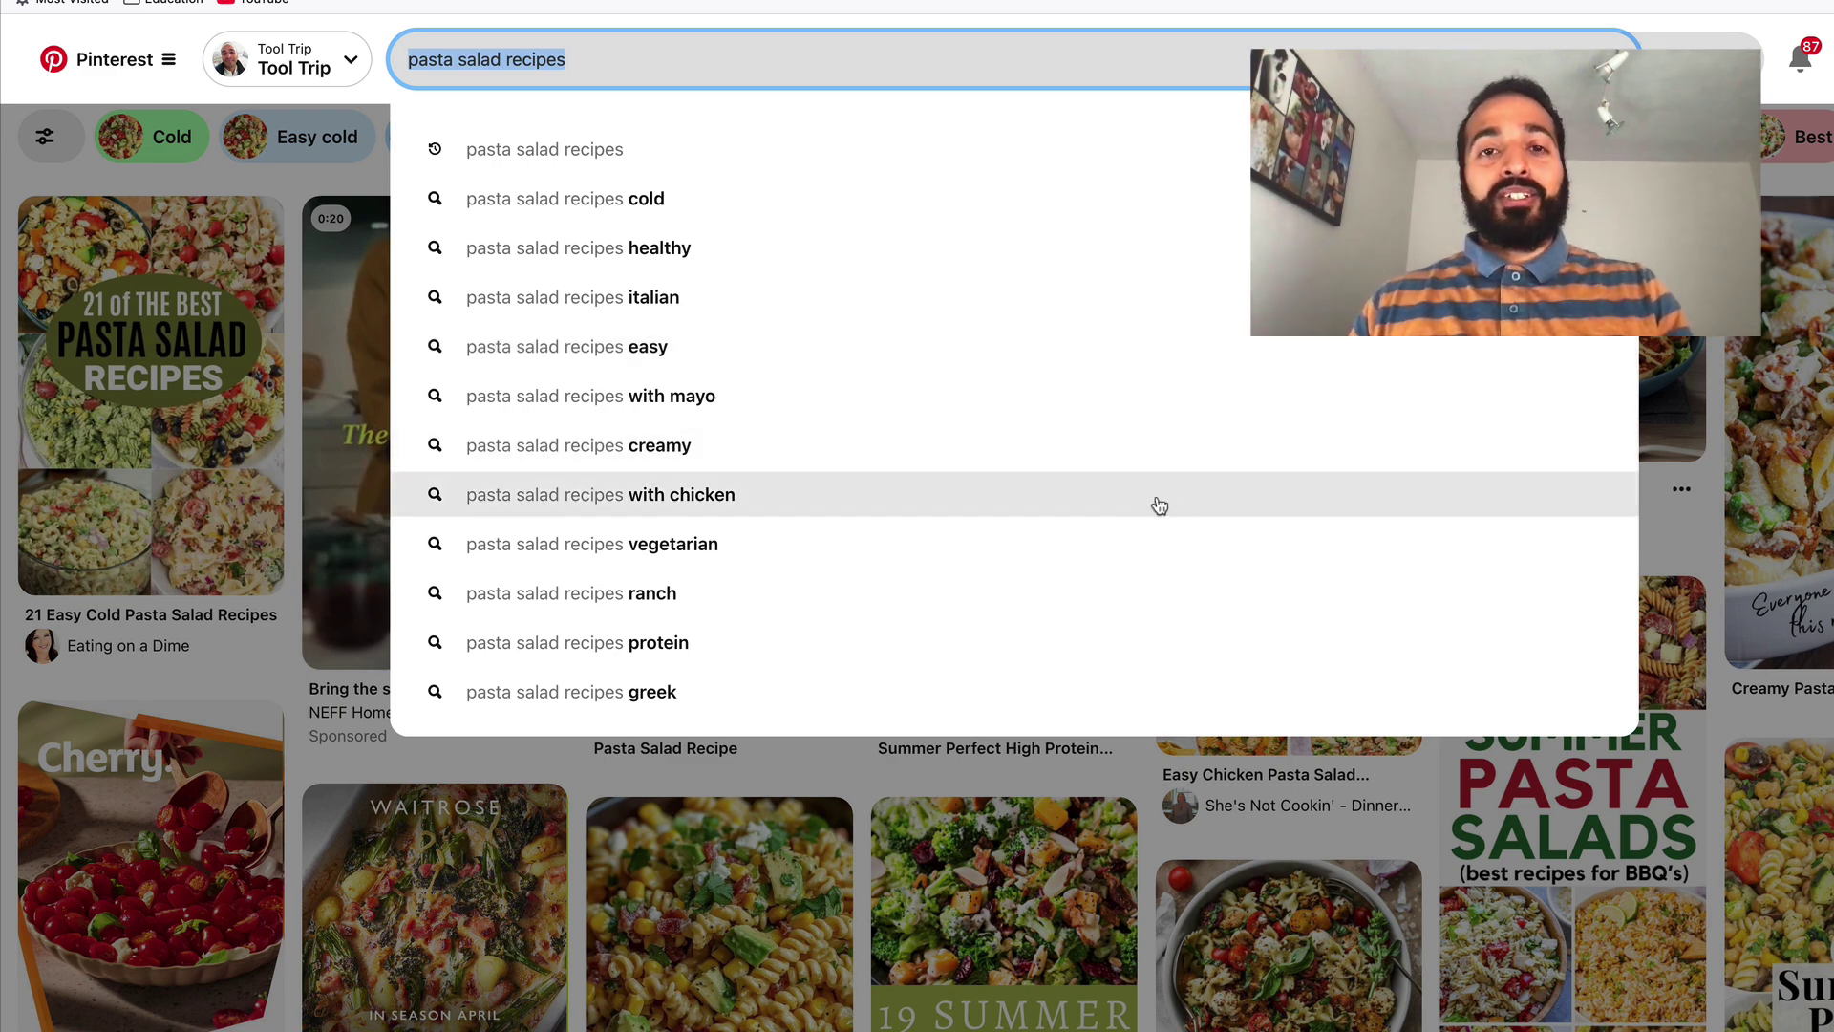
pyautogui.click(1742, 27)
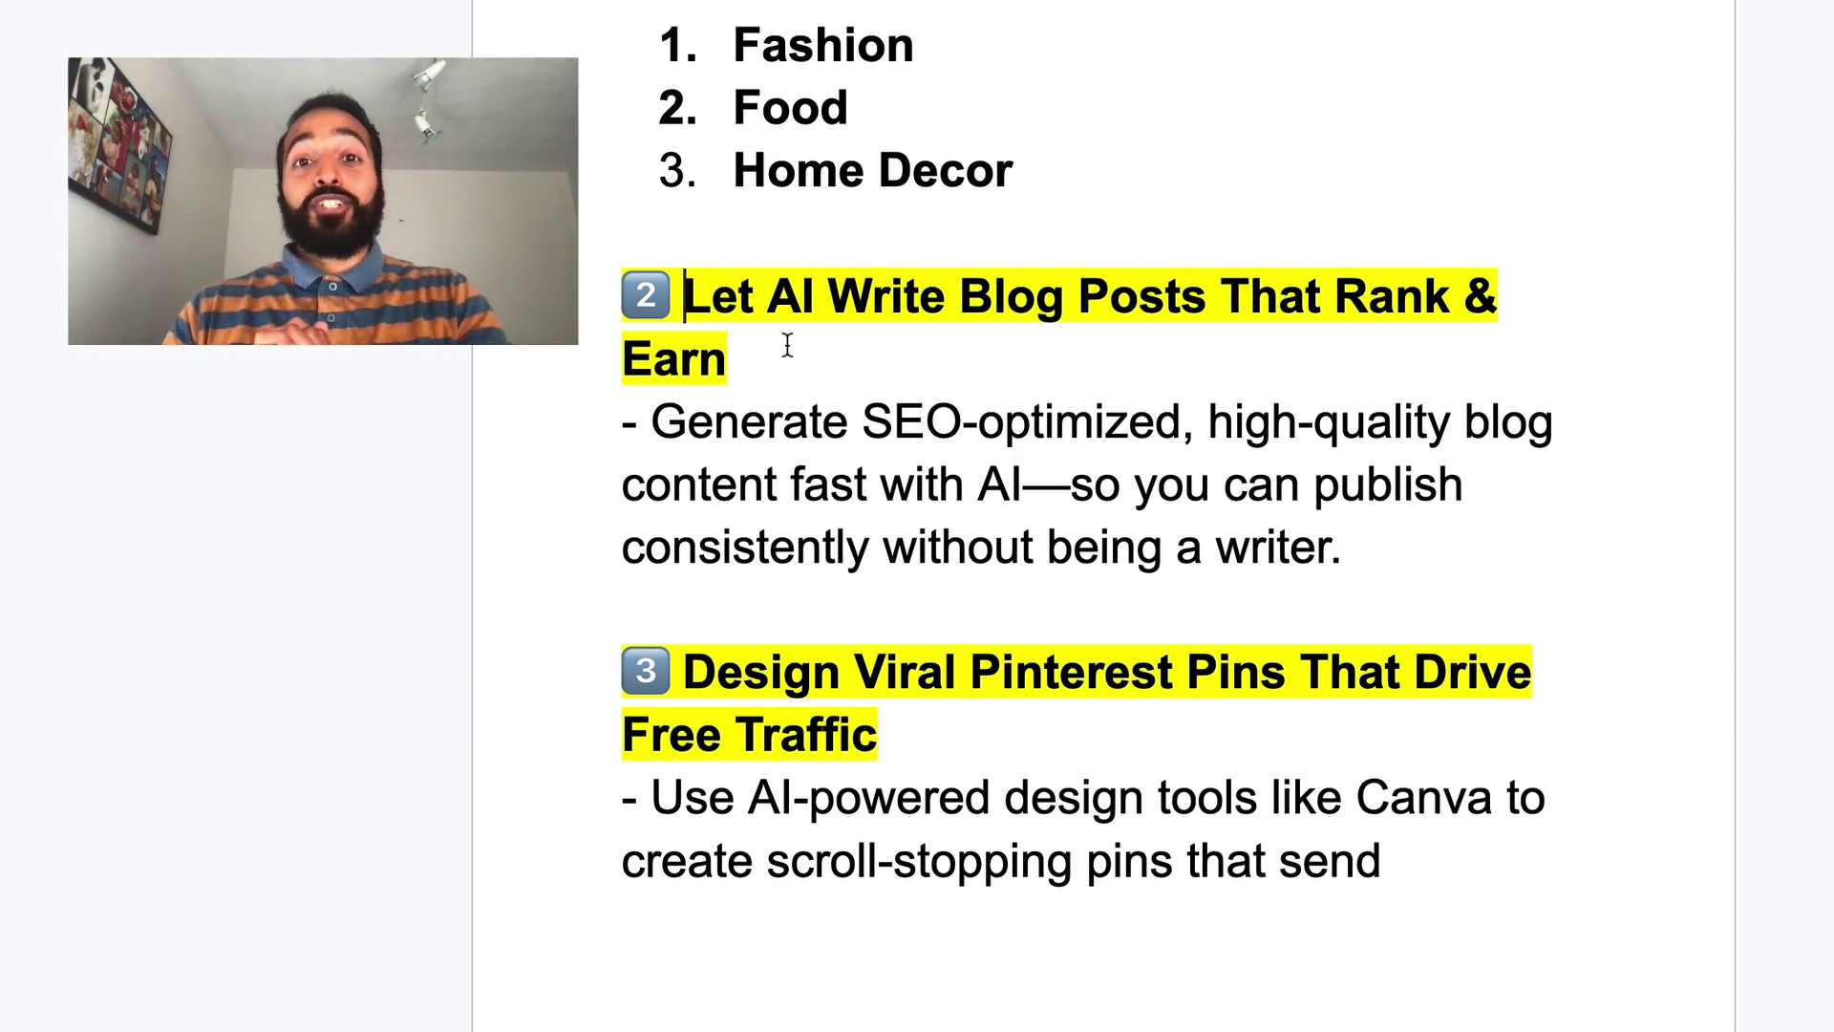
# Italicize the step 2 clause 'so you can publish consistently without being a writer.'.
pyautogui.moveTo(653, 422); pyautogui.dragTo(872, 484)
pyautogui.click(1273, 418)
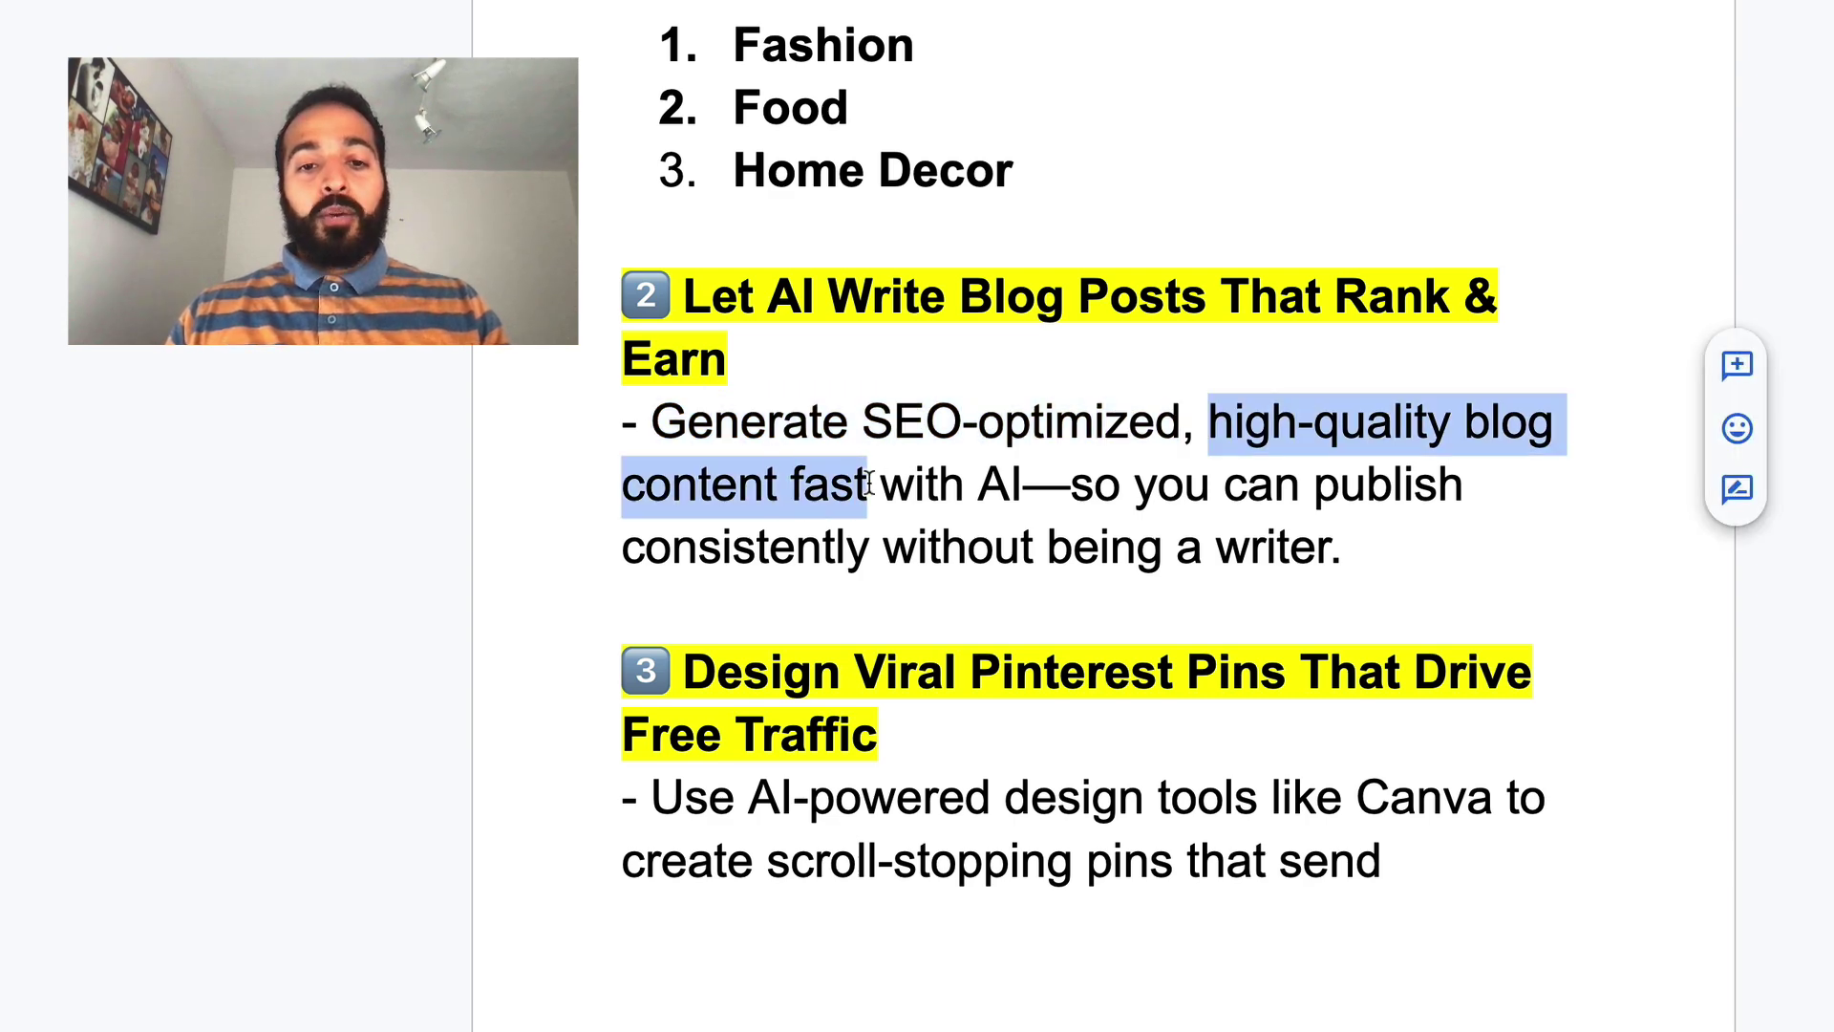
pyautogui.click(979, 484)
pyautogui.moveTo(1070, 485); pyautogui.dragTo(1342, 548)
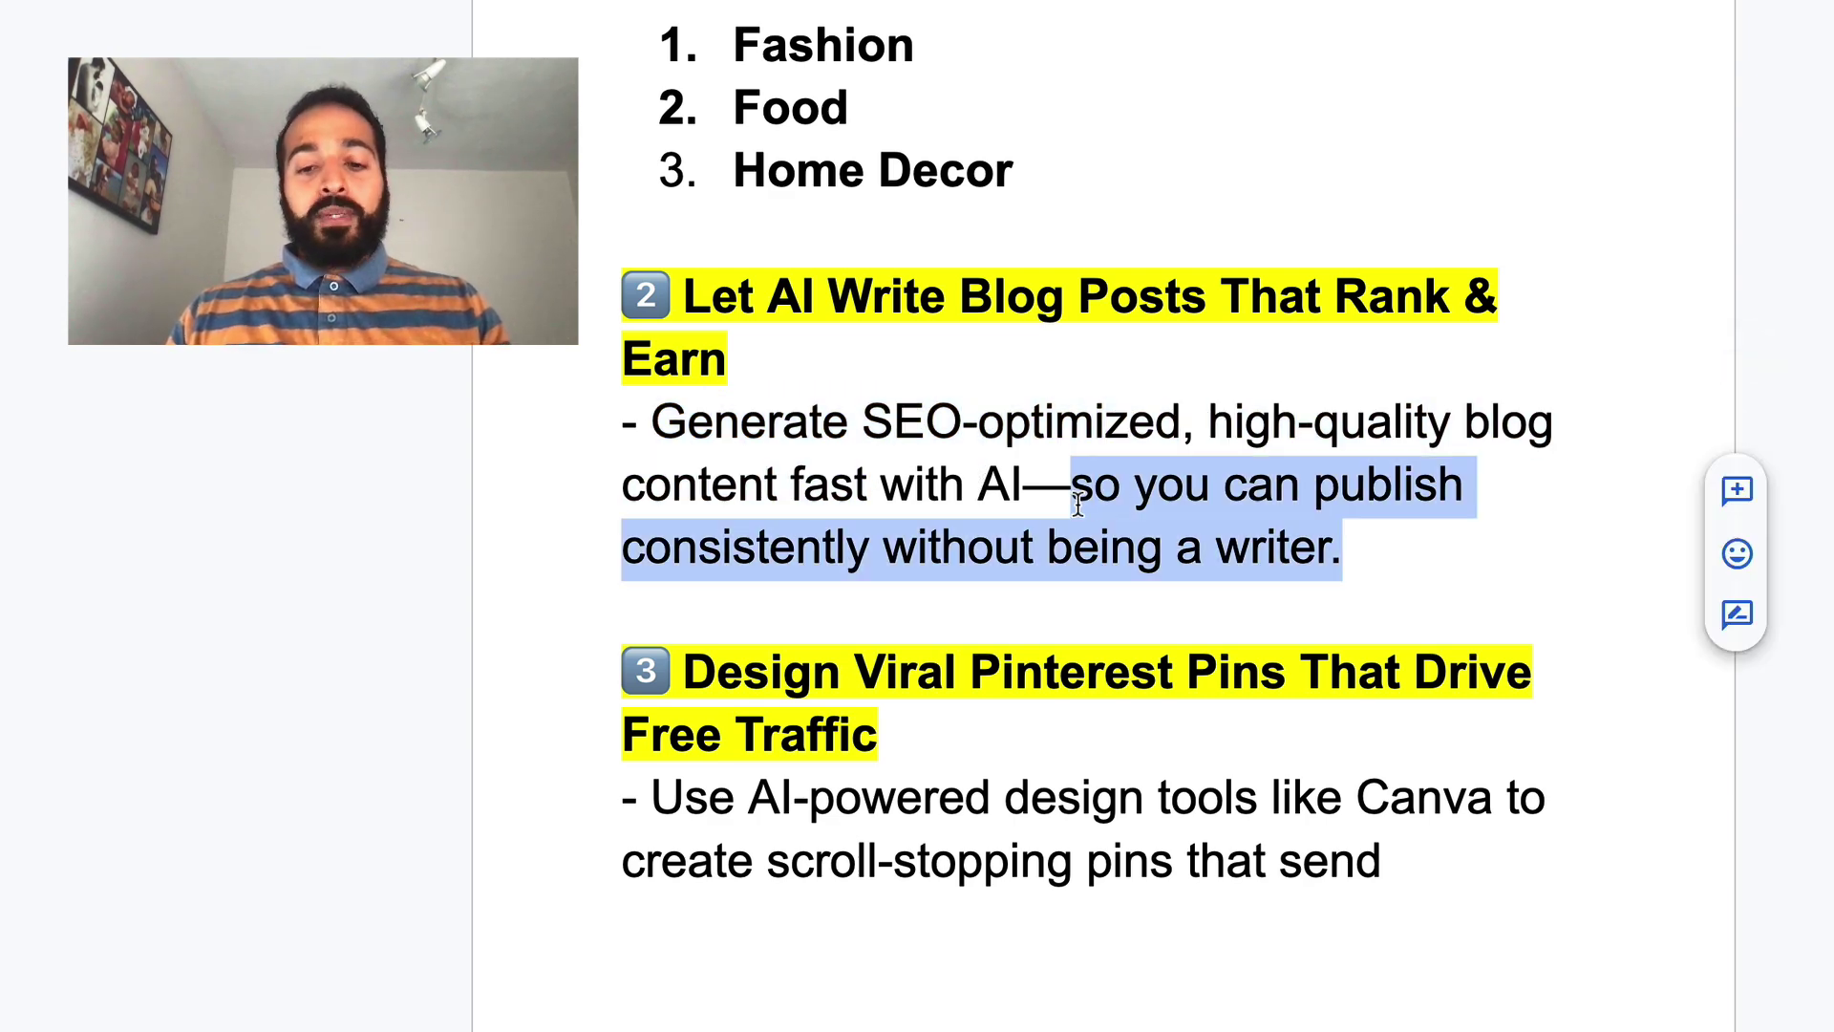
pyautogui.hotkey('ctrl', 'i')
pyautogui.click(1249, 487)
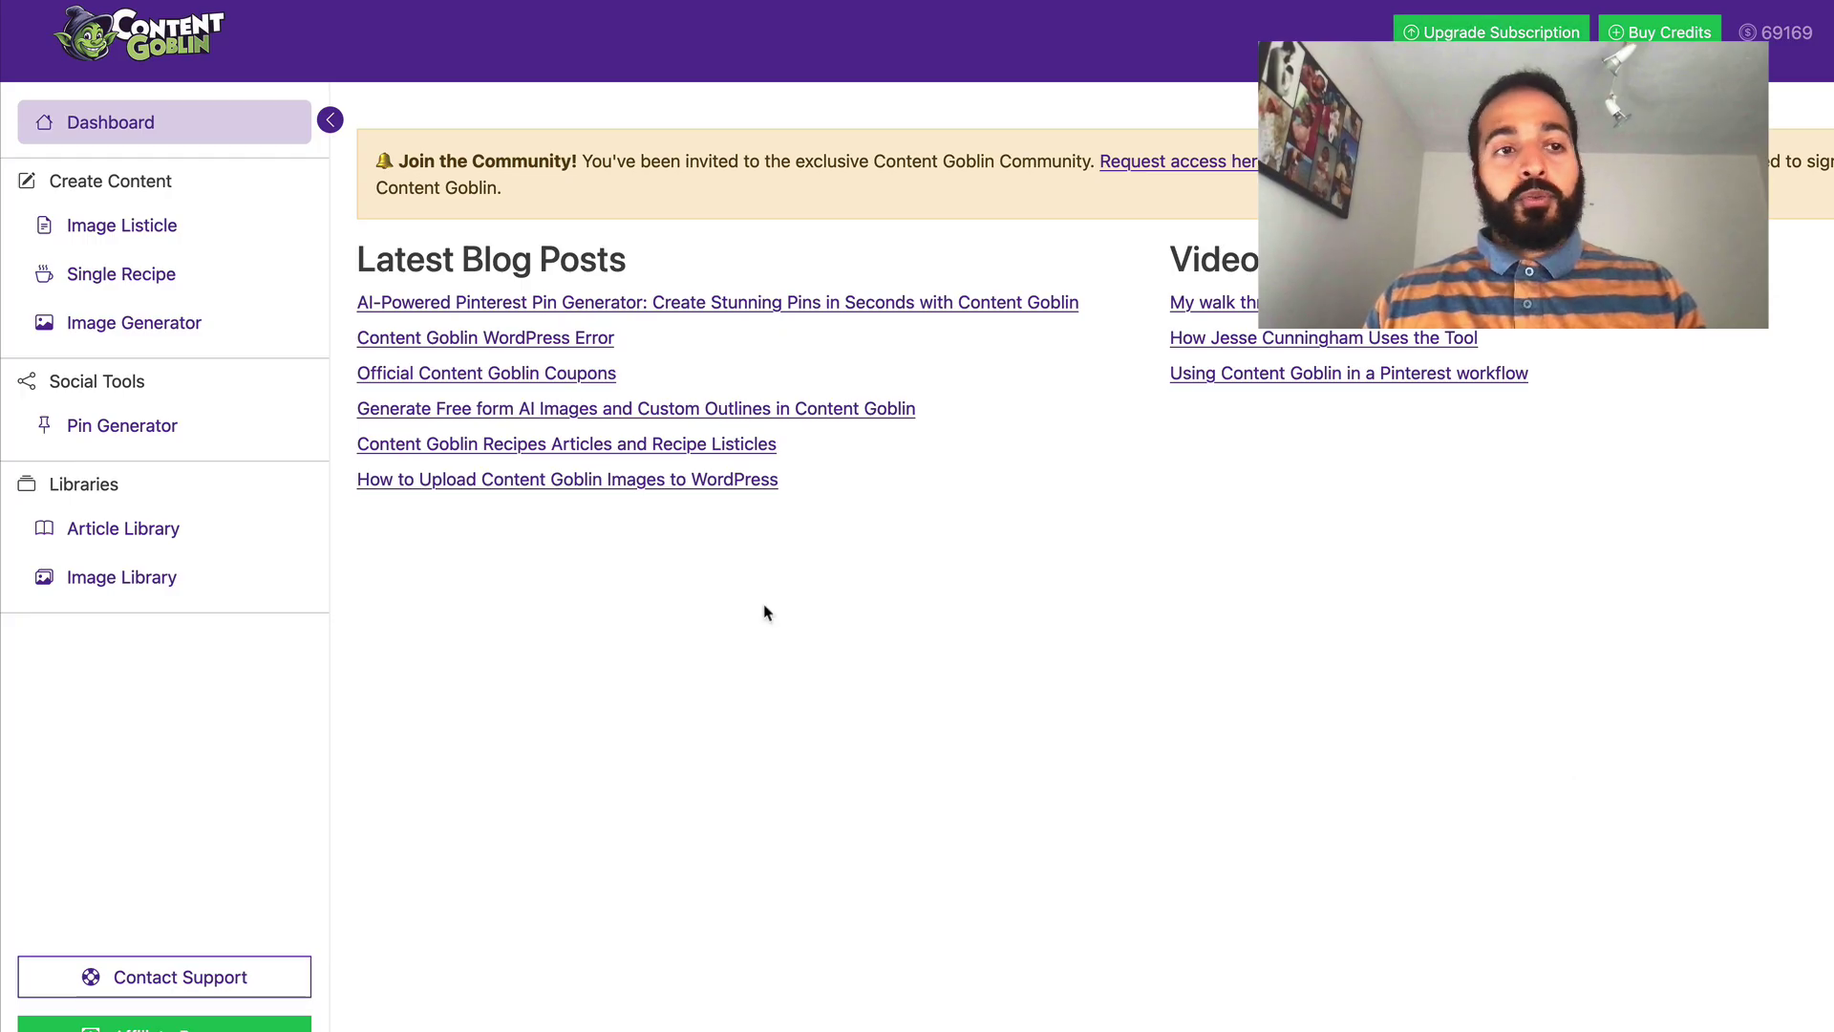
# Open Content Goblin's Image Listicle form, defaulting to Good quality, Short sections and 10 images.
pyautogui.click(177, 237)
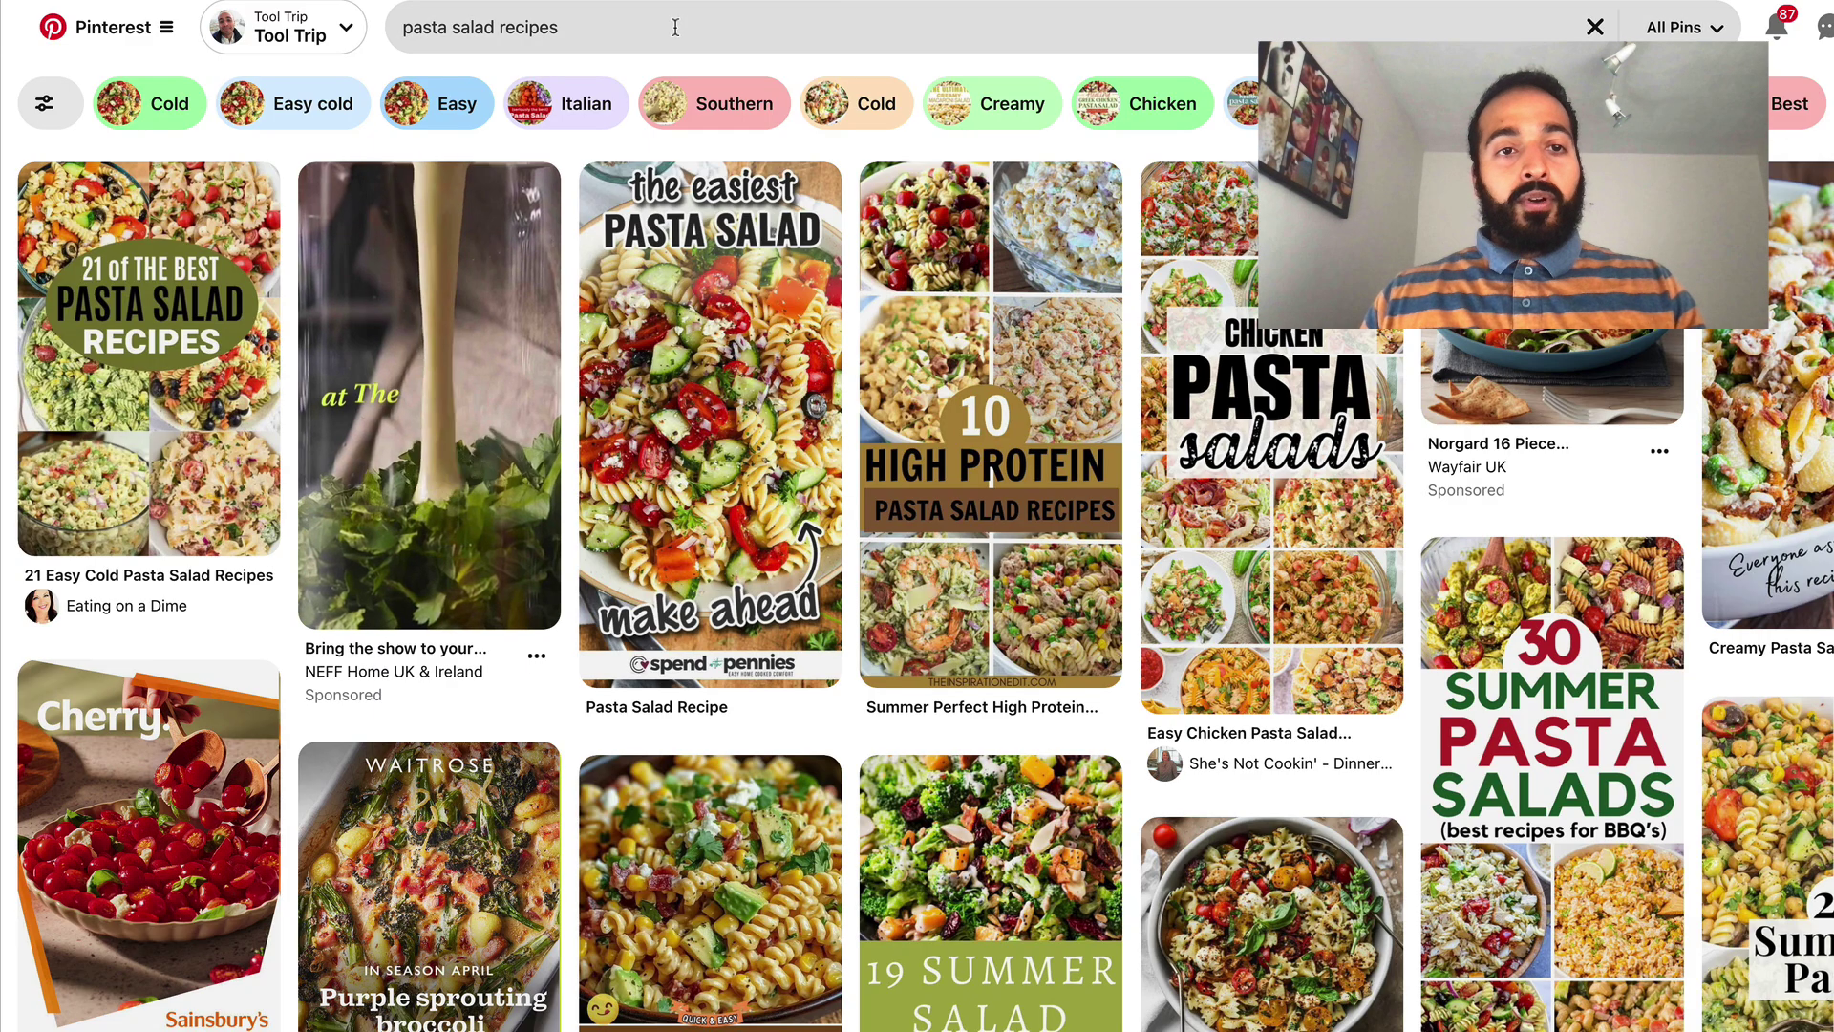
pyautogui.click(676, 27)
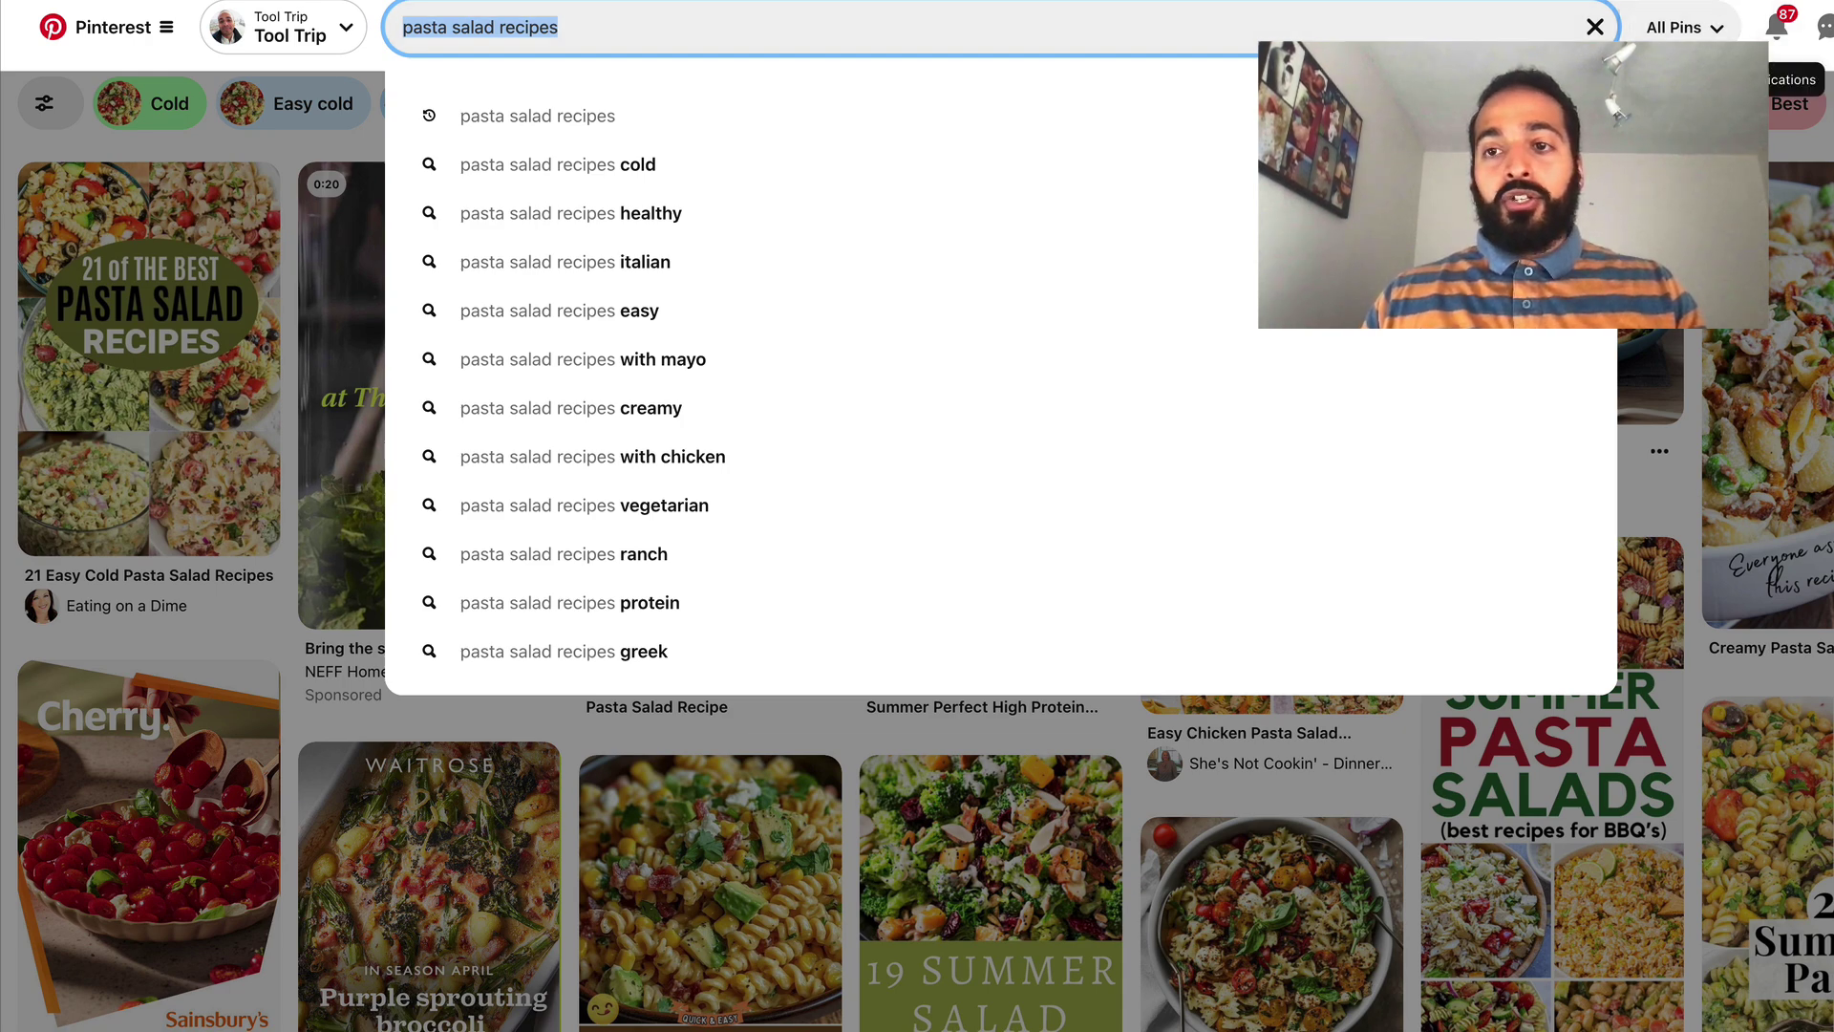
pyautogui.click(1819, 144)
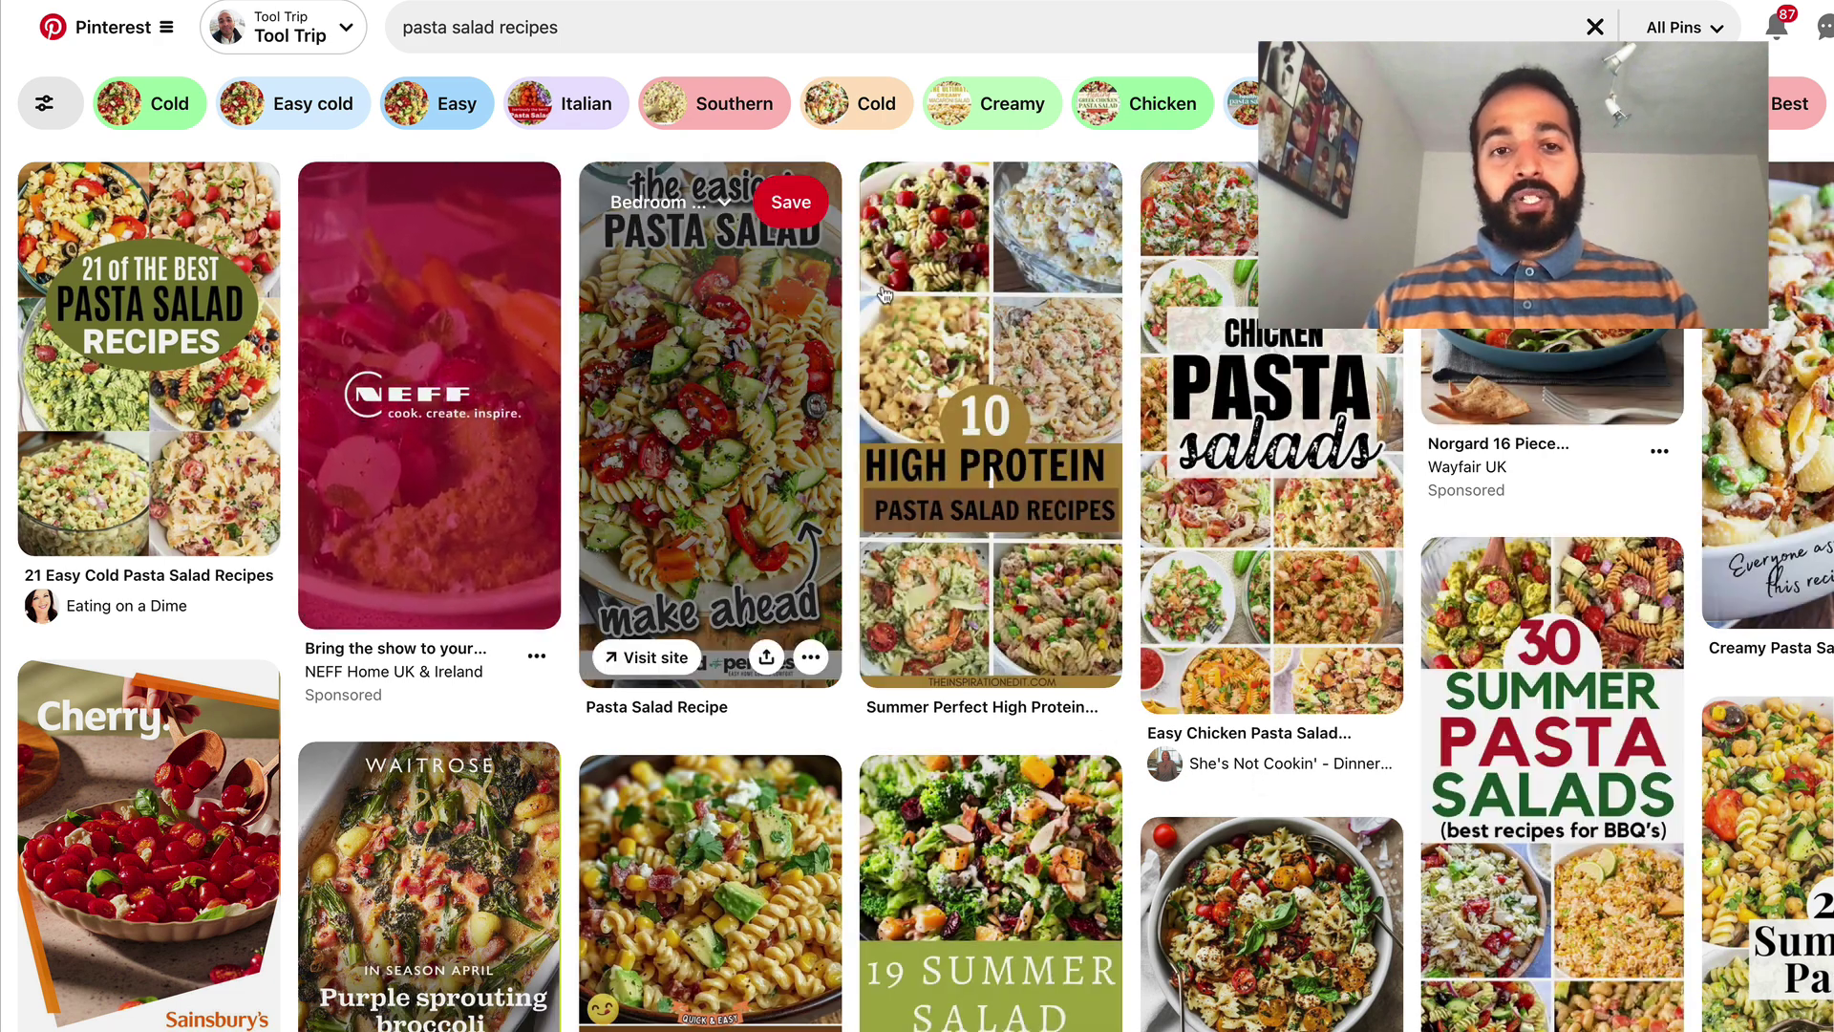
pyautogui.scroll(-2, 955, 430)
pyautogui.scroll(3, 955, 430)
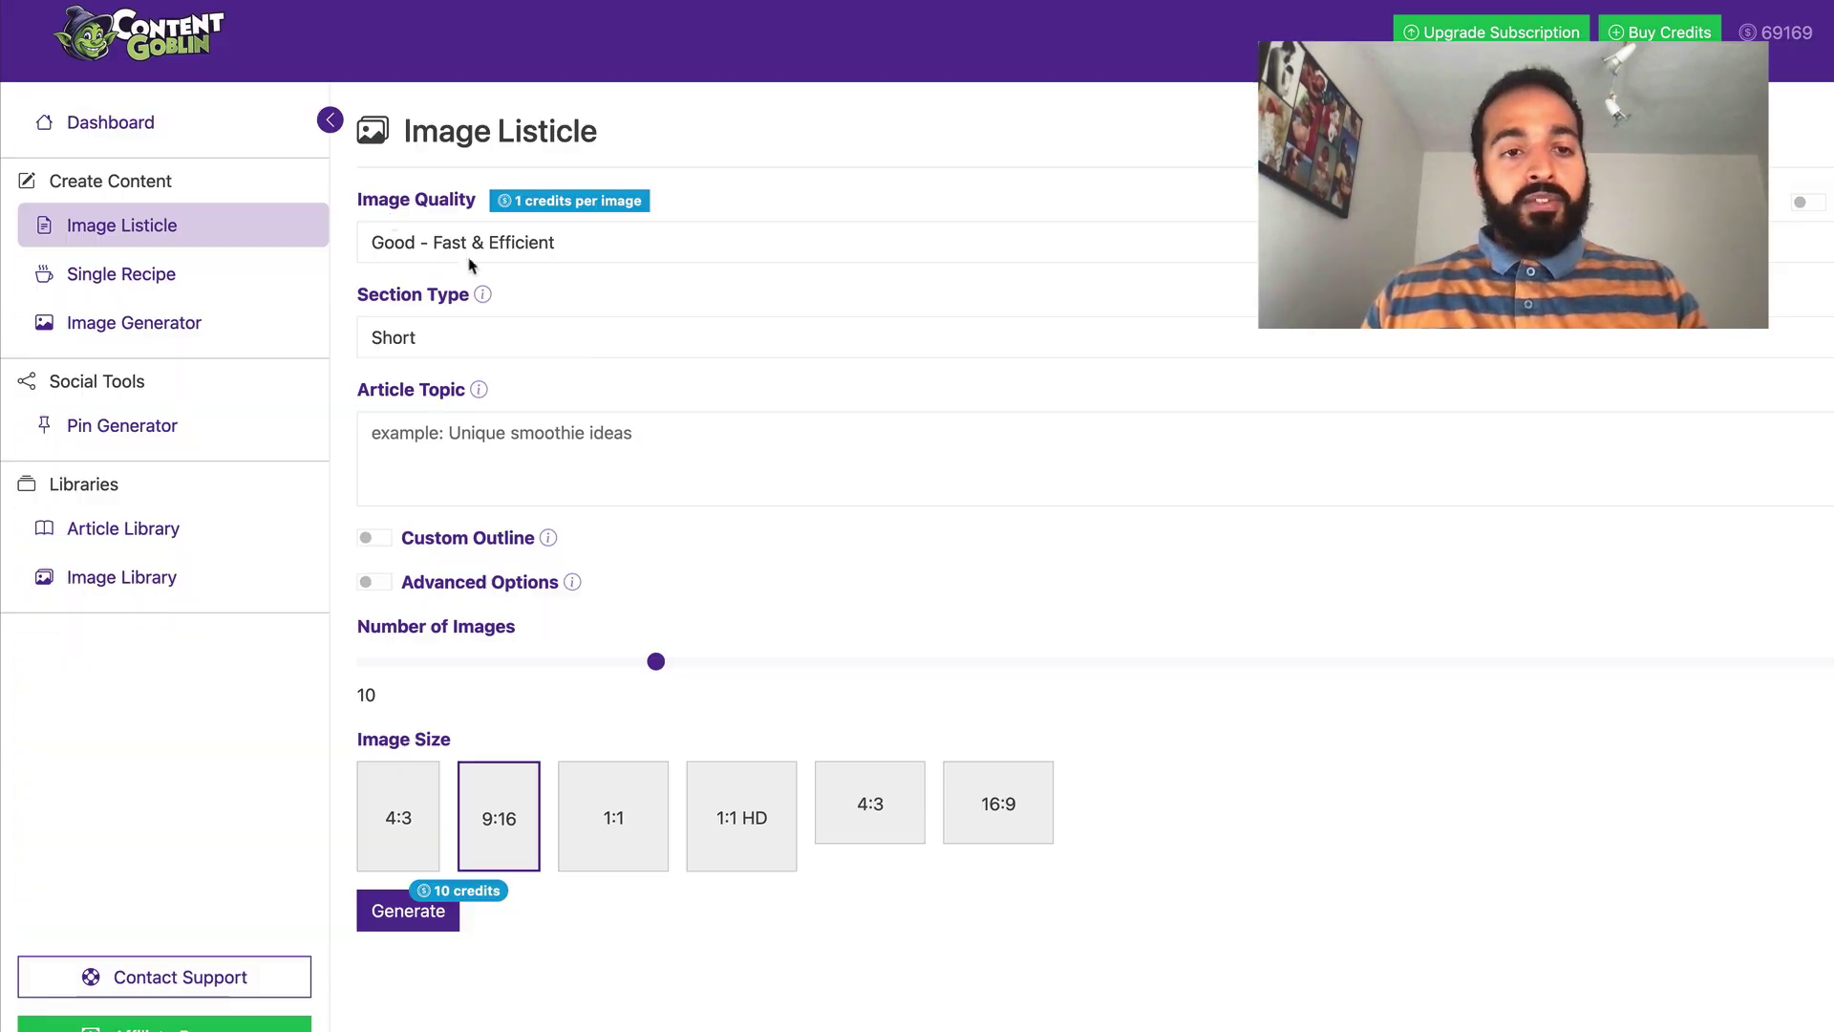
# Keep Good image quality, set sections to Long, and enter the topic 'pasta salad recipes'.
pyautogui.click(490, 250)
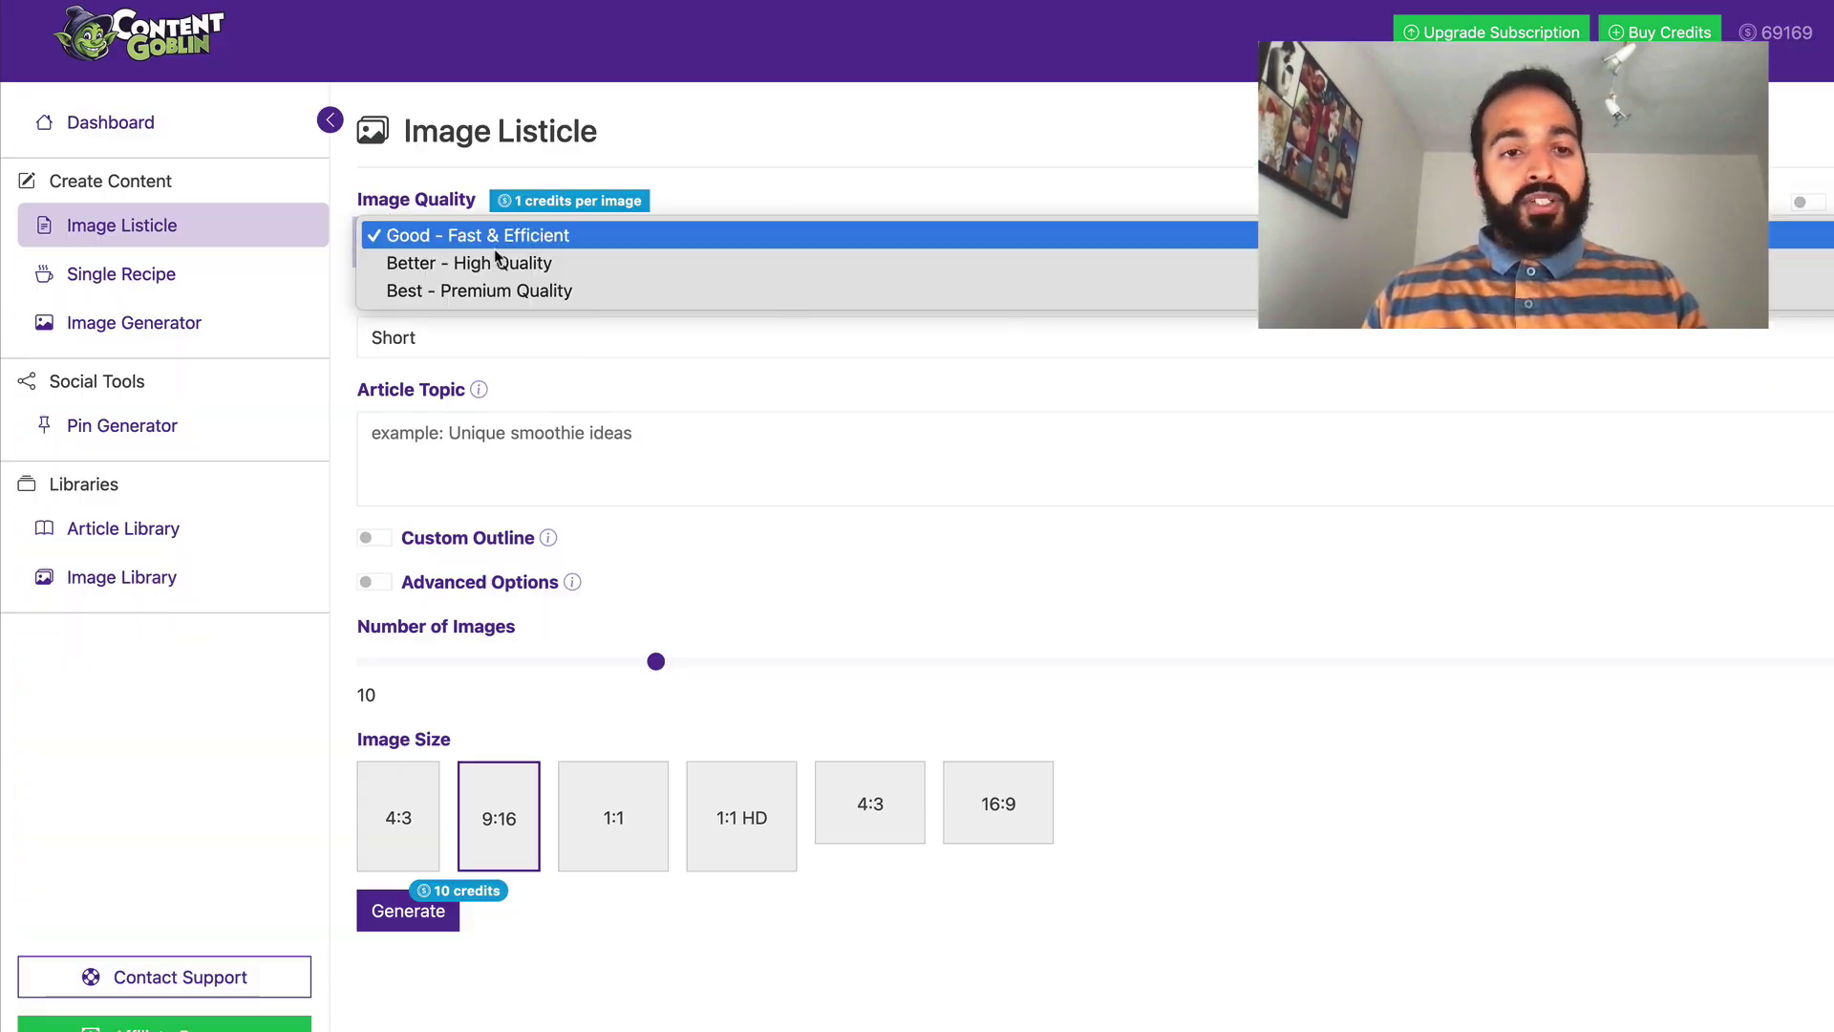
pyautogui.click(490, 250)
pyautogui.click(479, 335)
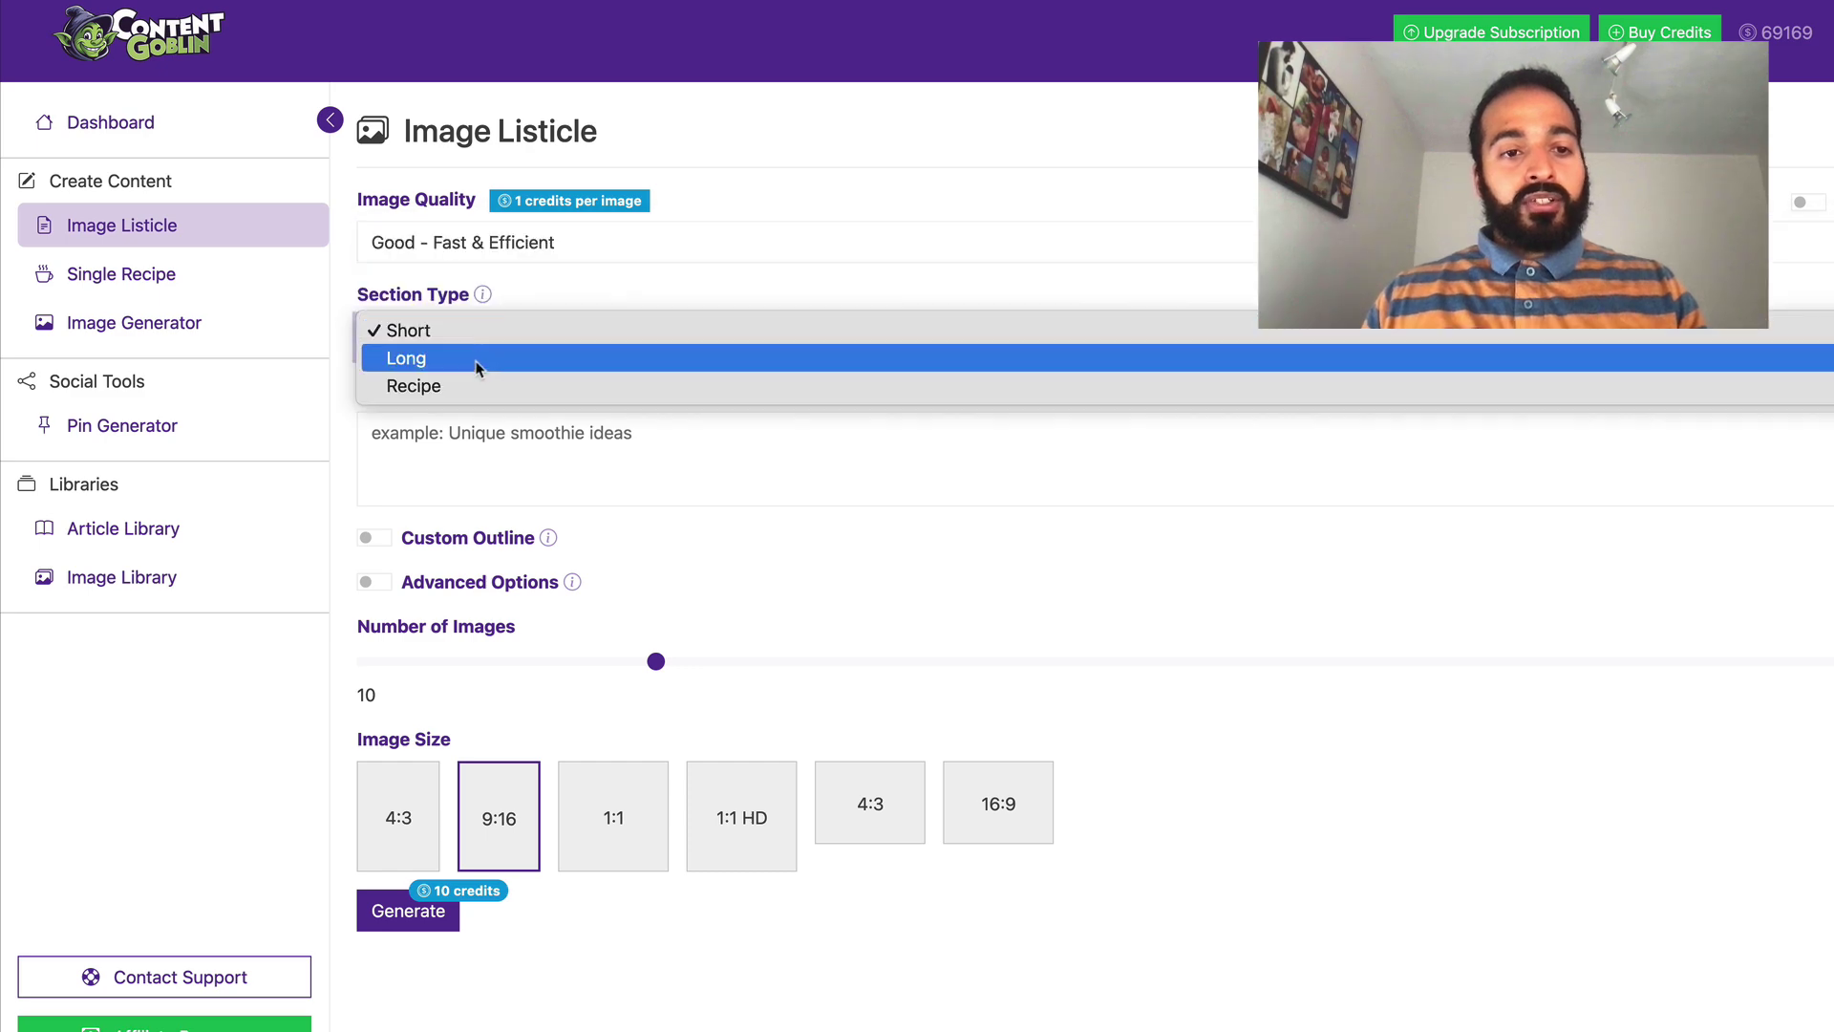
pyautogui.click(479, 361)
pyautogui.click(523, 455)
pyautogui.write('pasta salad recipes')
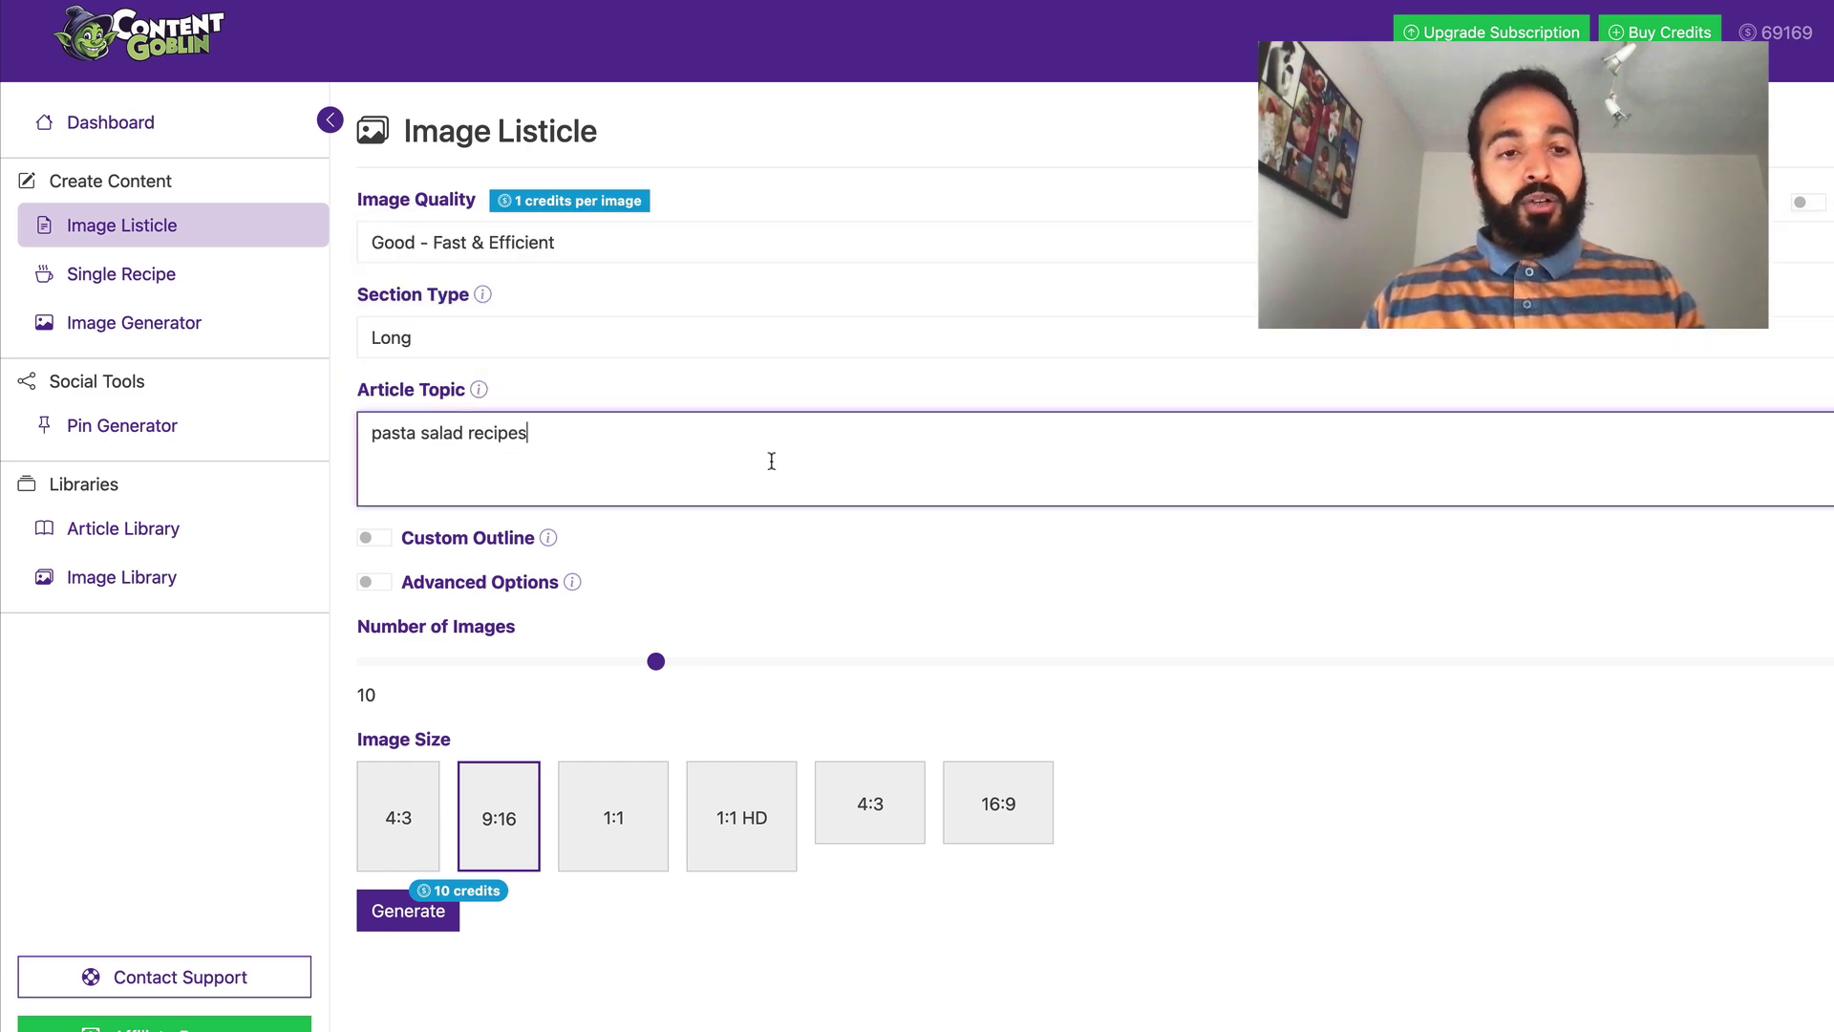
# Enable Advanced Options, raise the number of images to 15, and generate the listicle.
pyautogui.click(569, 583)
pyautogui.click(603, 700)
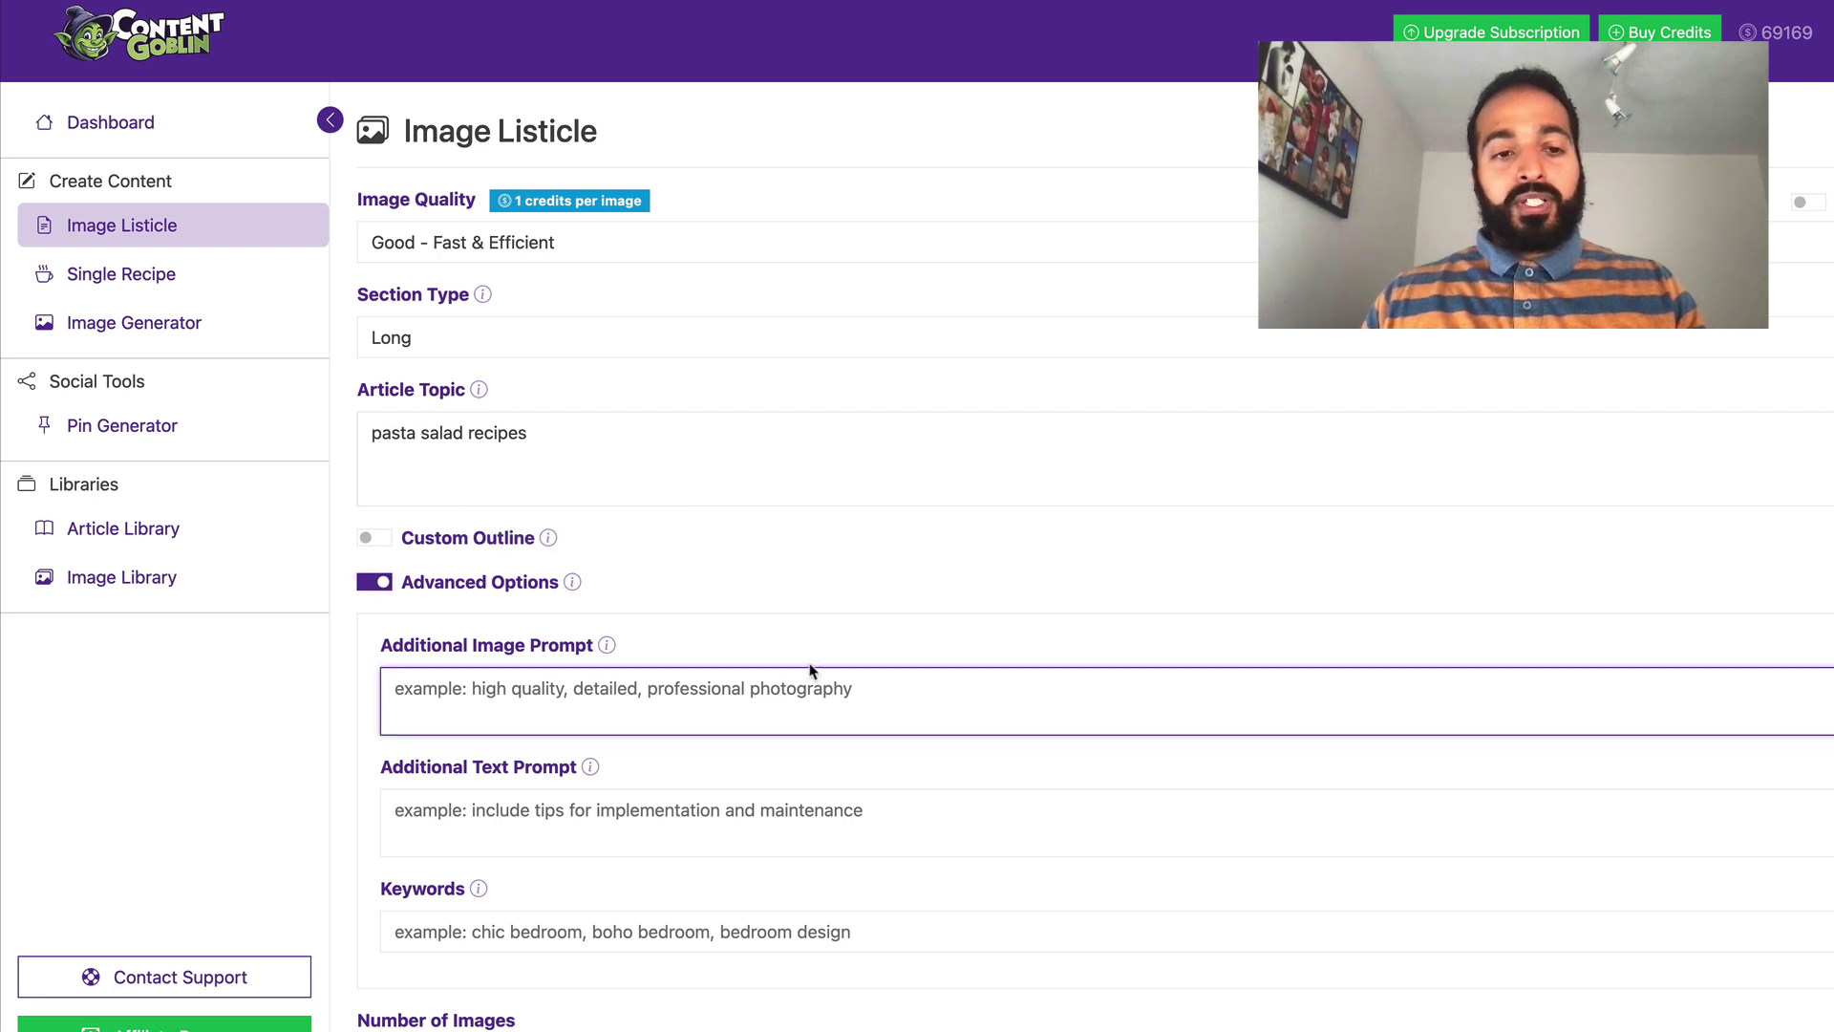
pyautogui.scroll(-3, 810, 668)
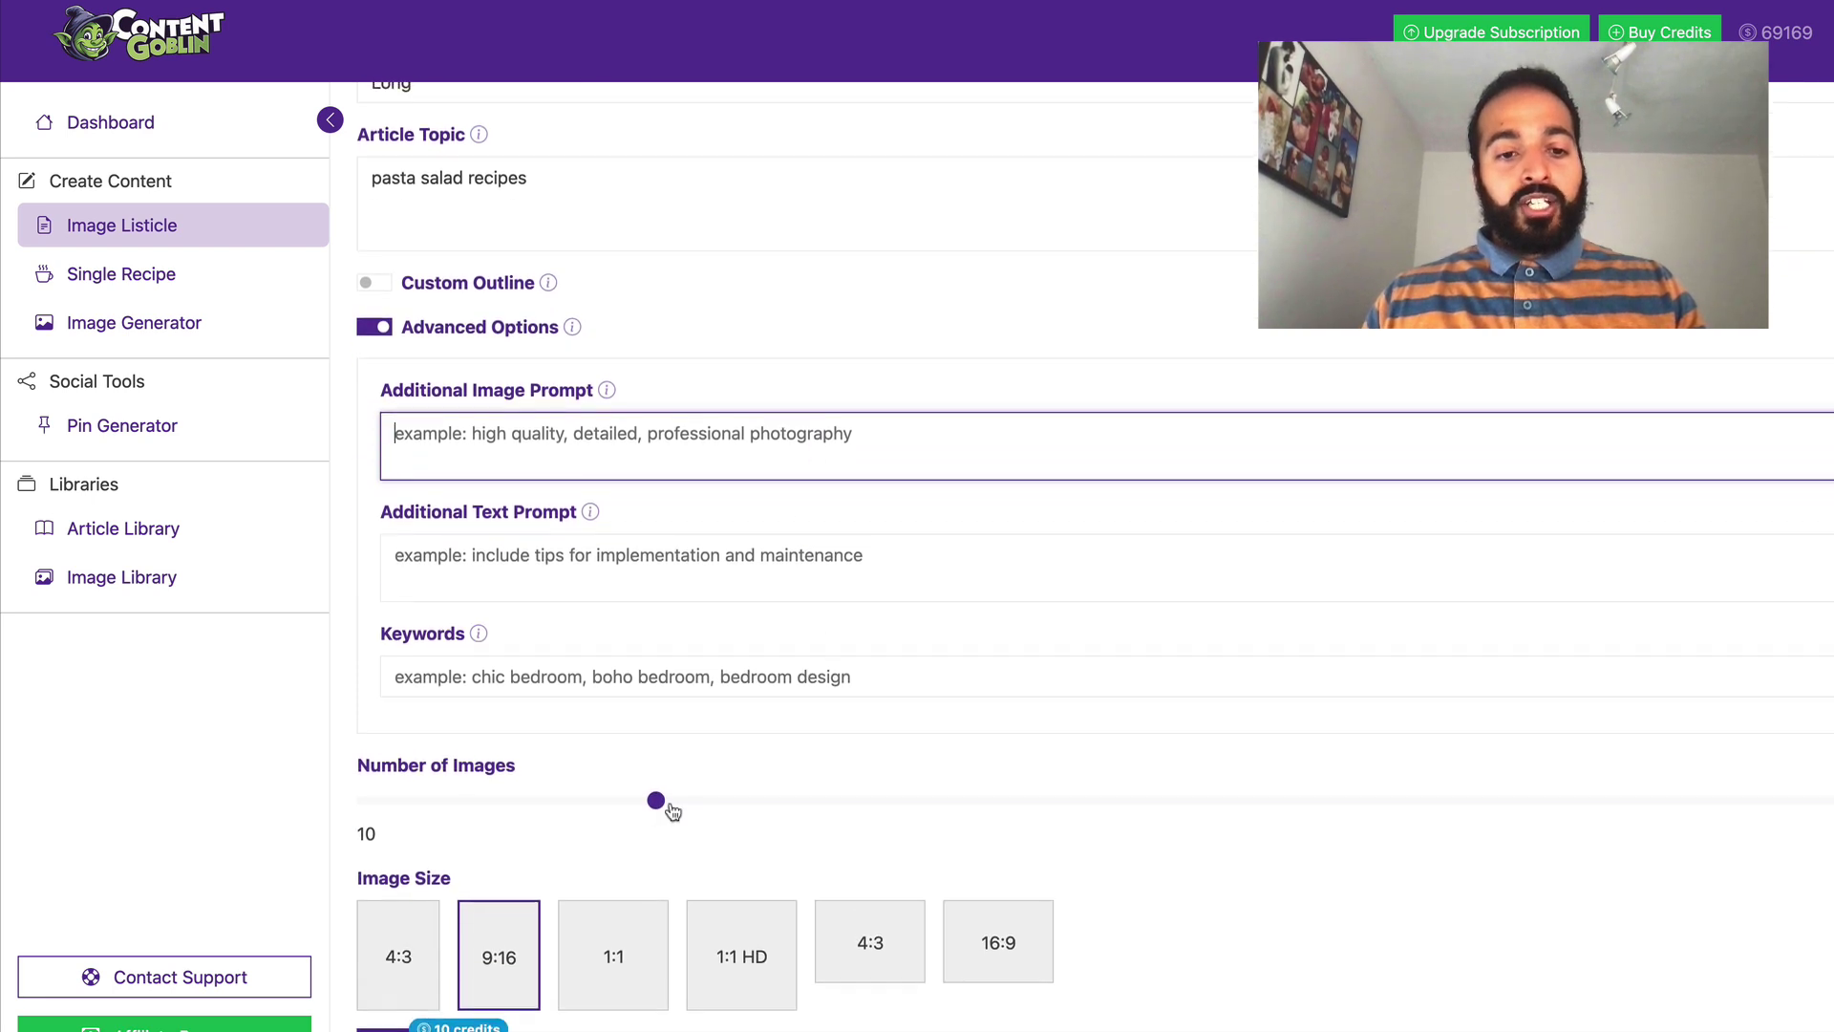
pyautogui.moveTo(656, 800); pyautogui.dragTo(827, 808)
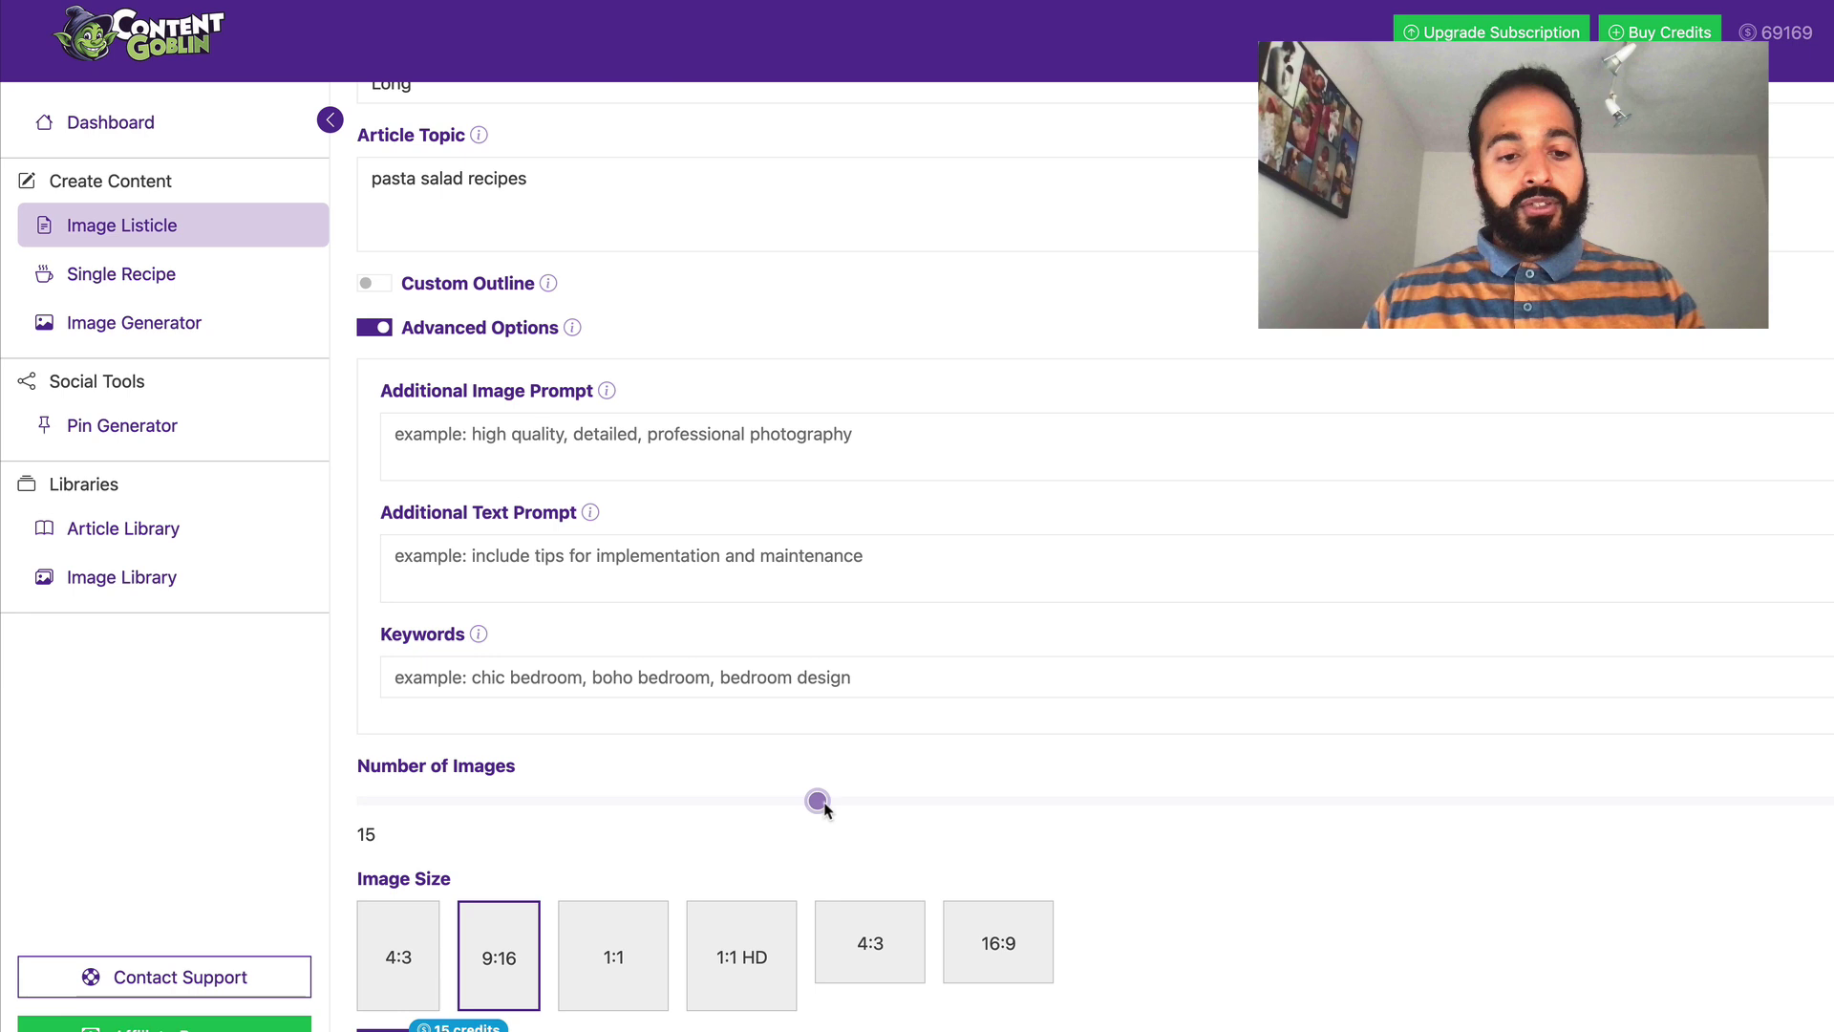
pyautogui.click(382, 1027)
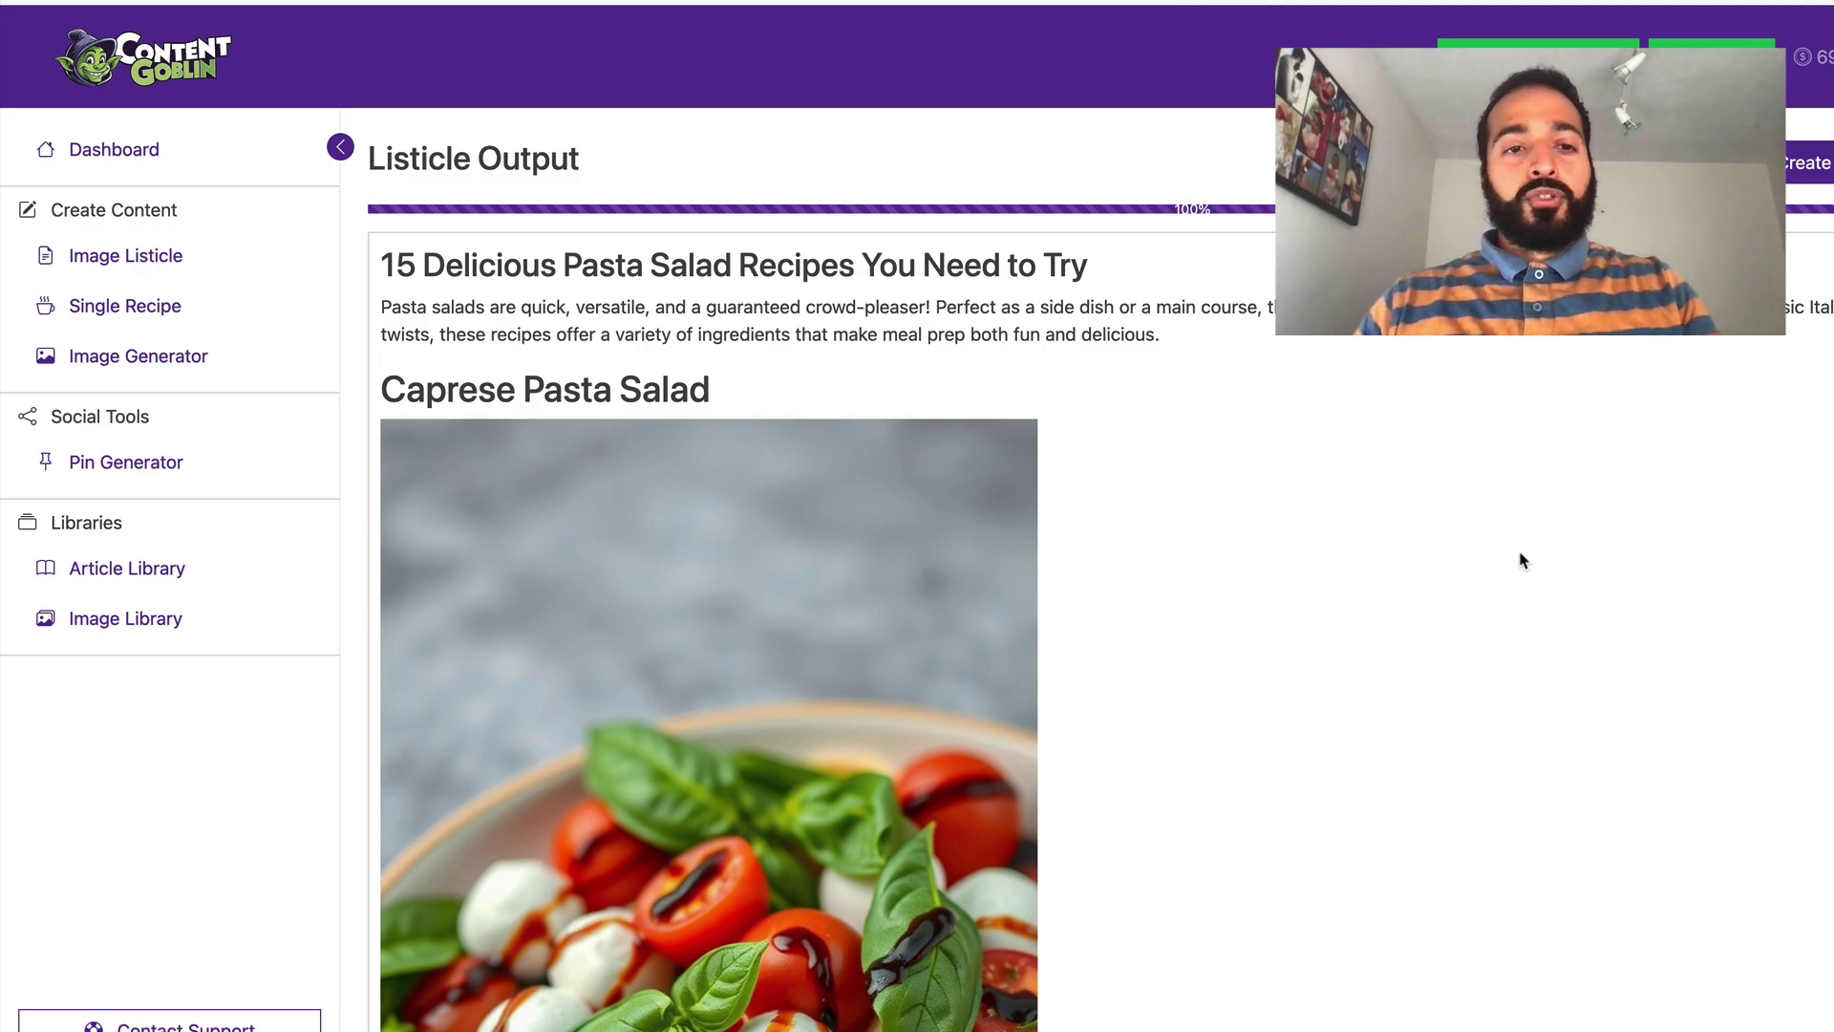
# Regenerate the photo for the Greek chickpea pasta salad in the listicle.
pyautogui.scroll(-10, 1522, 561)
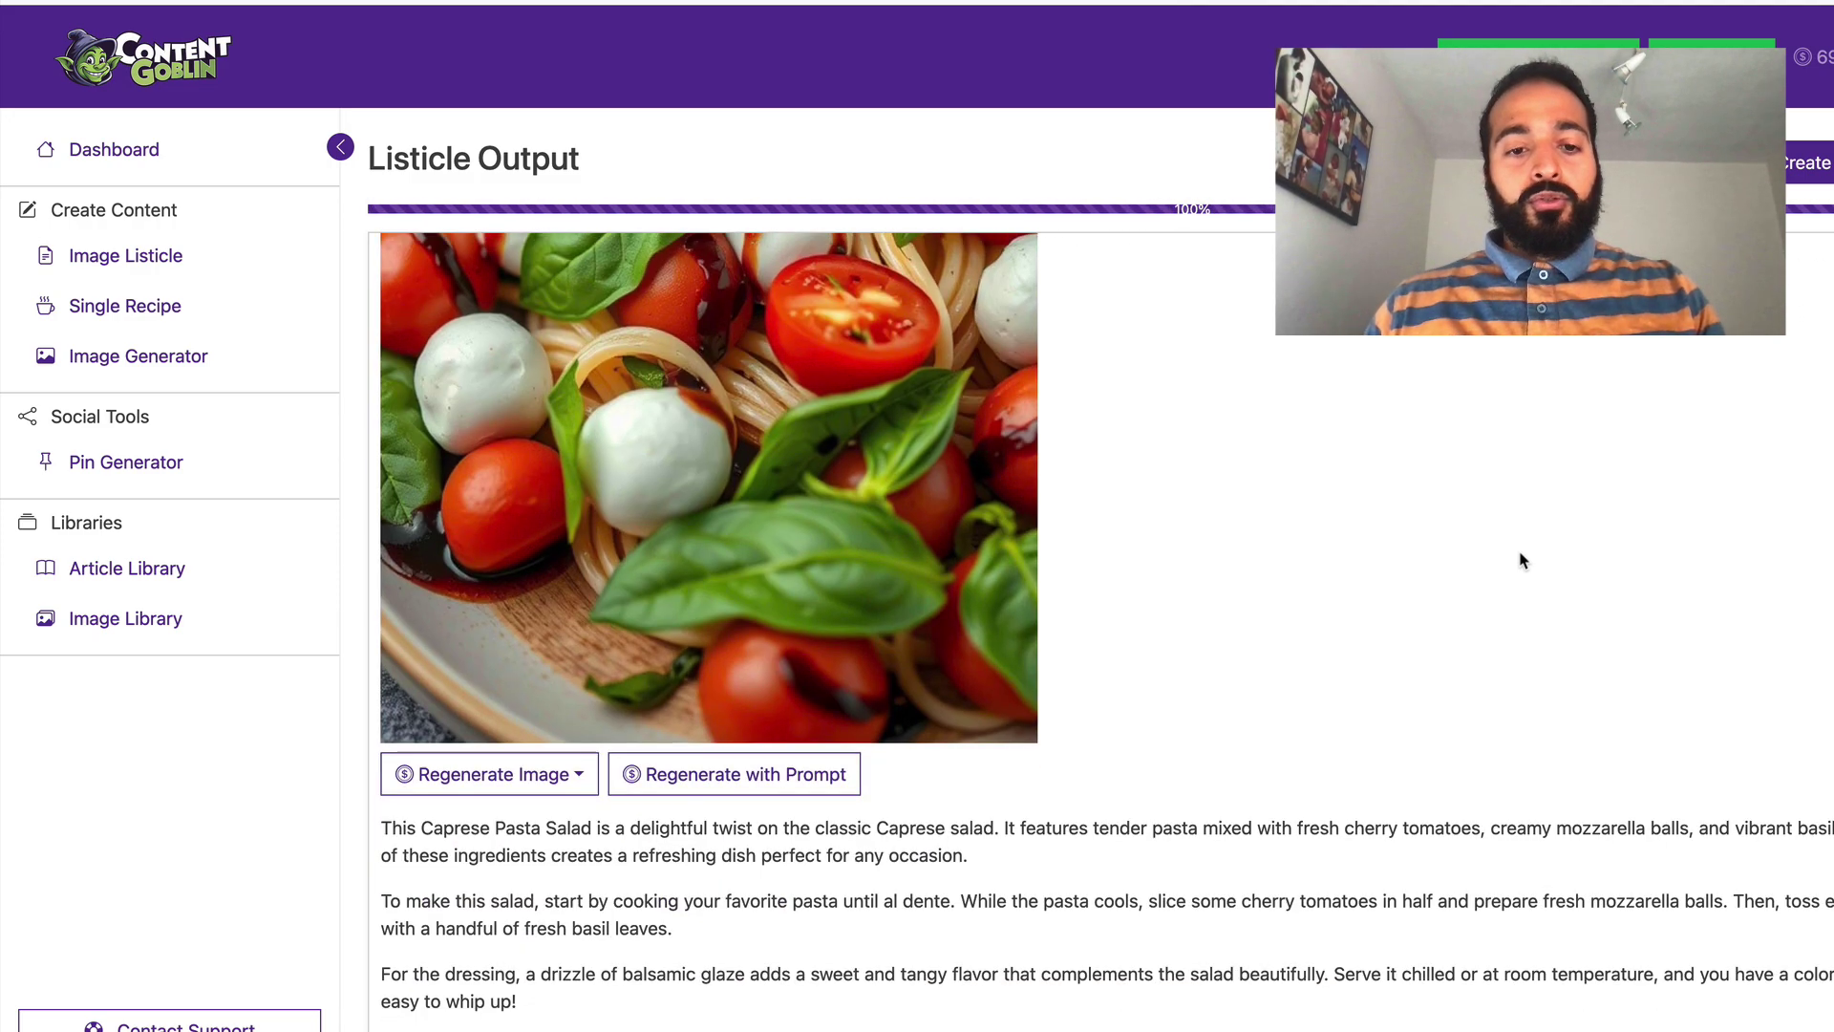
pyautogui.scroll(-10, 1522, 561)
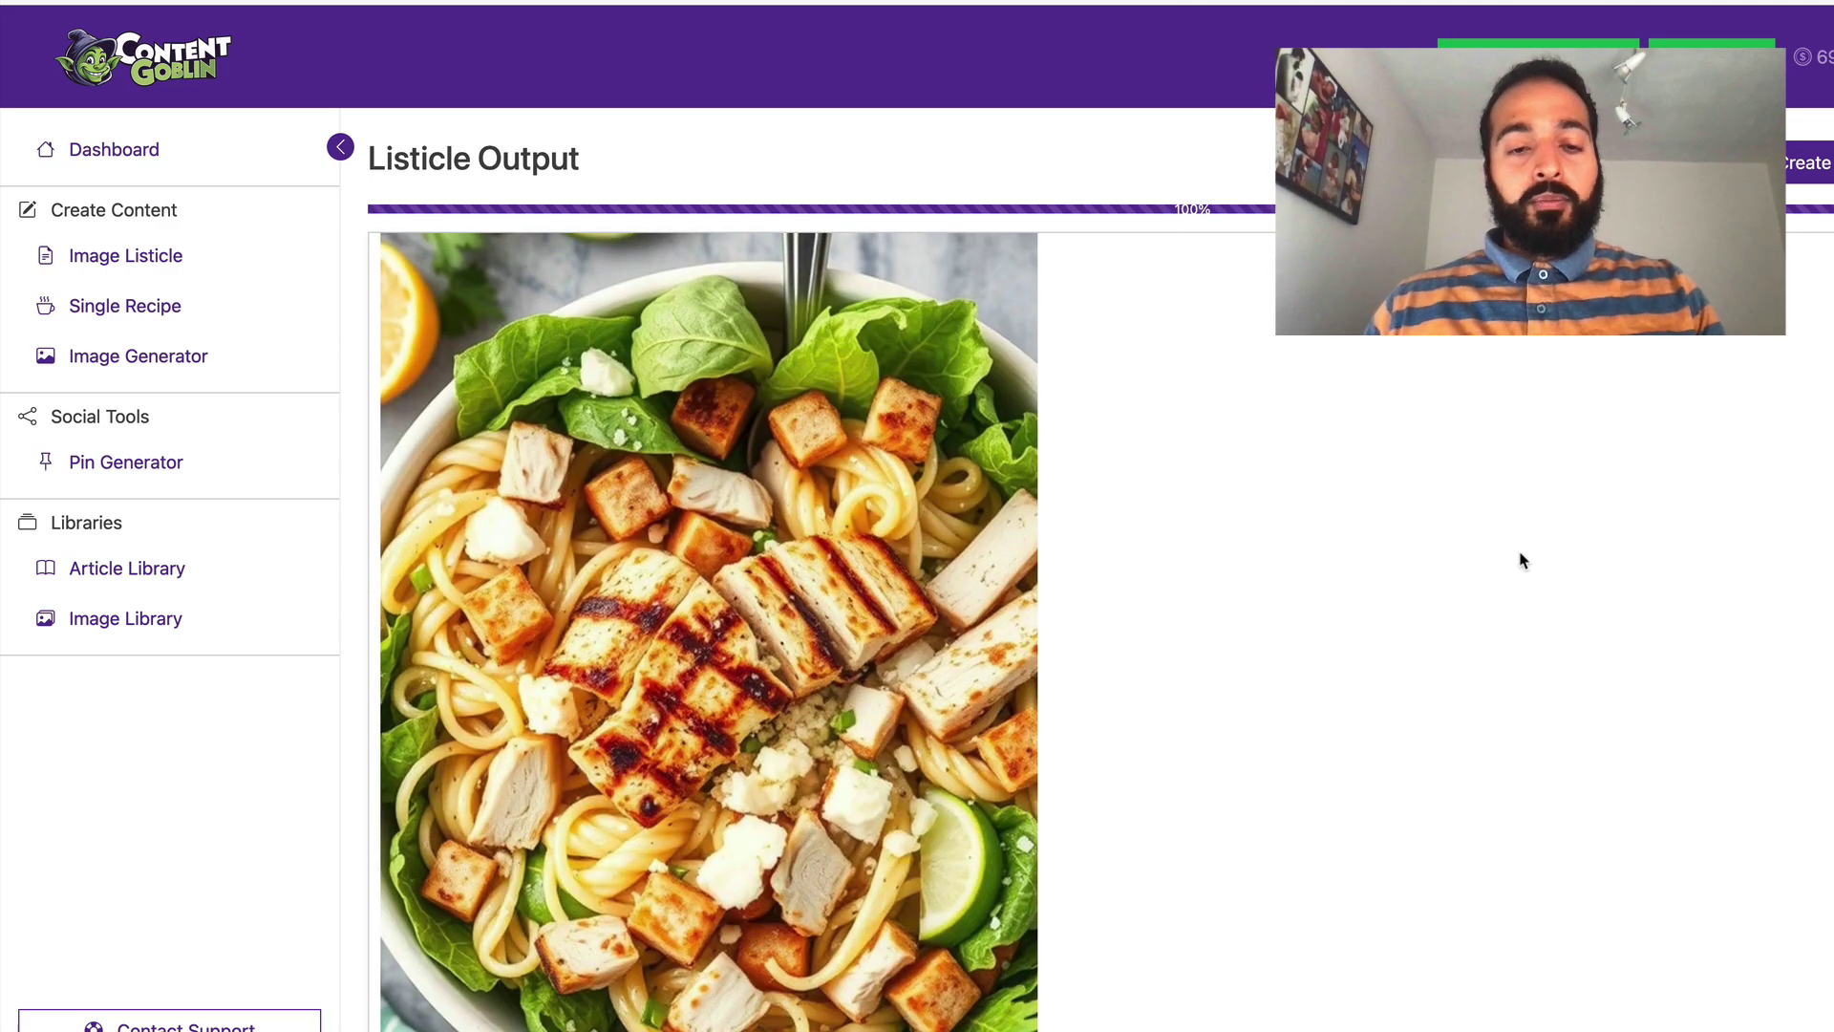
pyautogui.scroll(-12, 1523, 560)
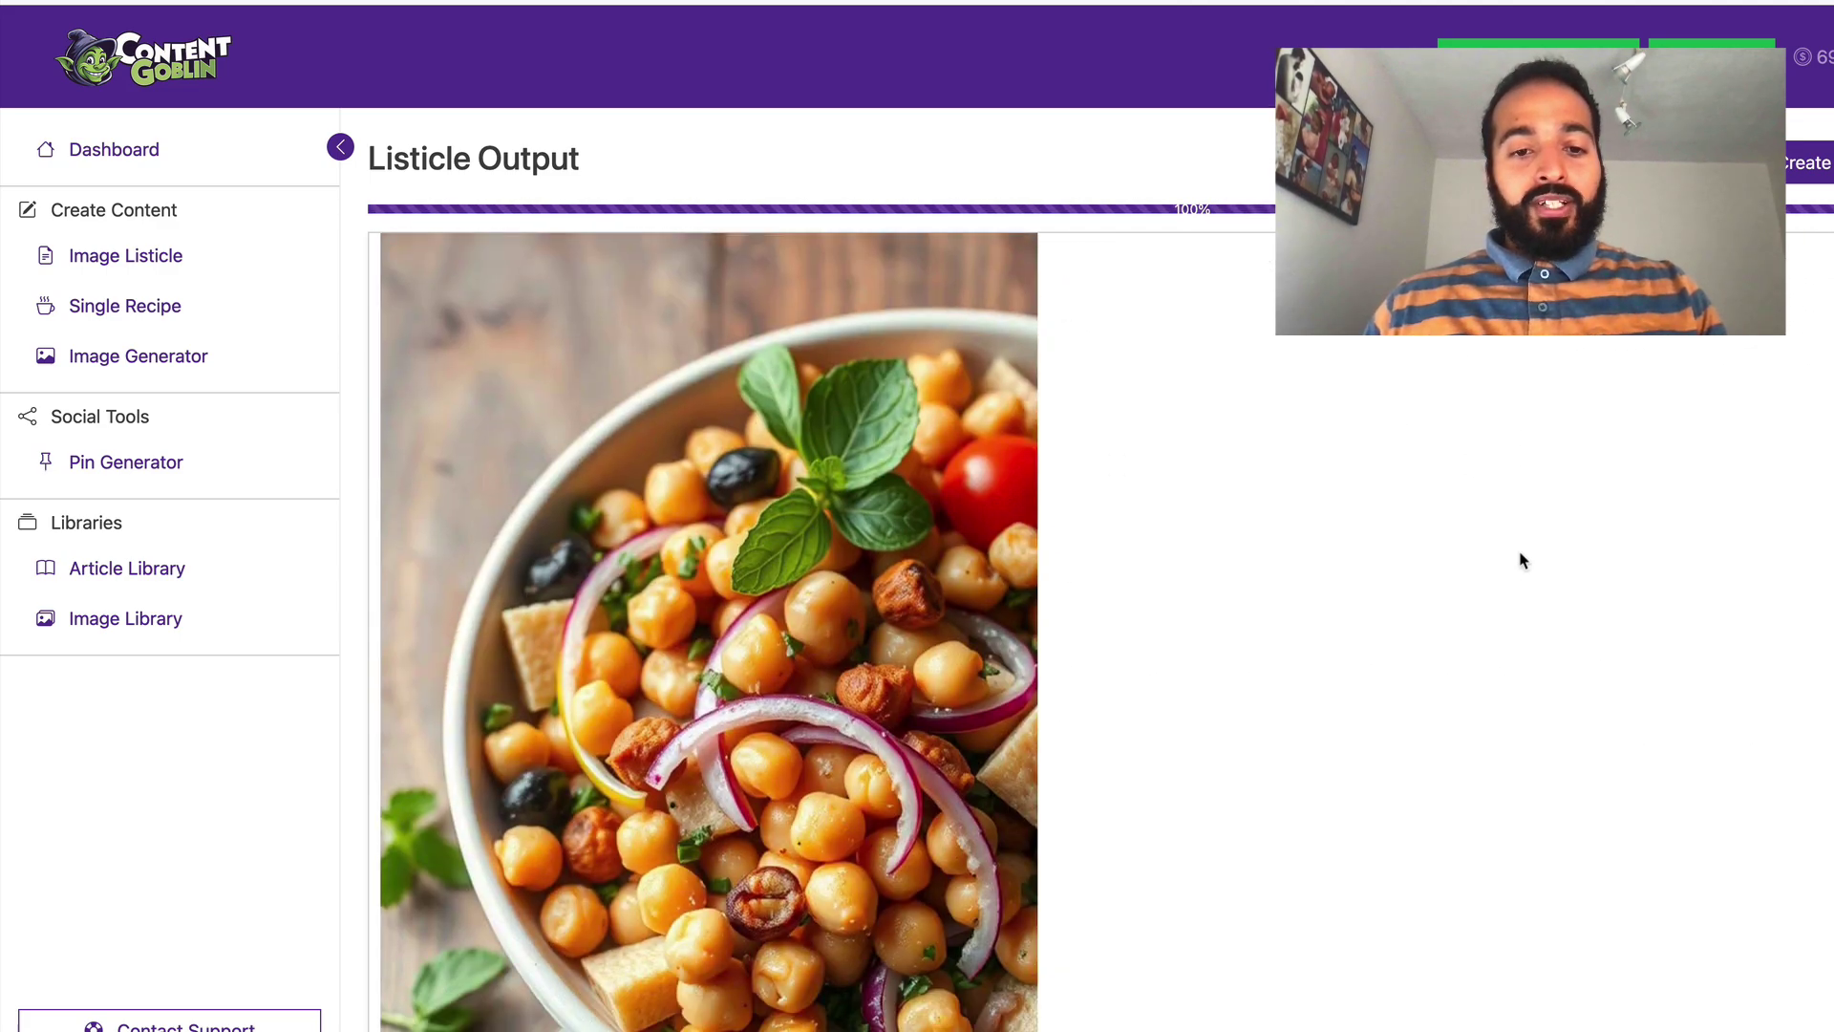
pyautogui.scroll(-8, 1523, 561)
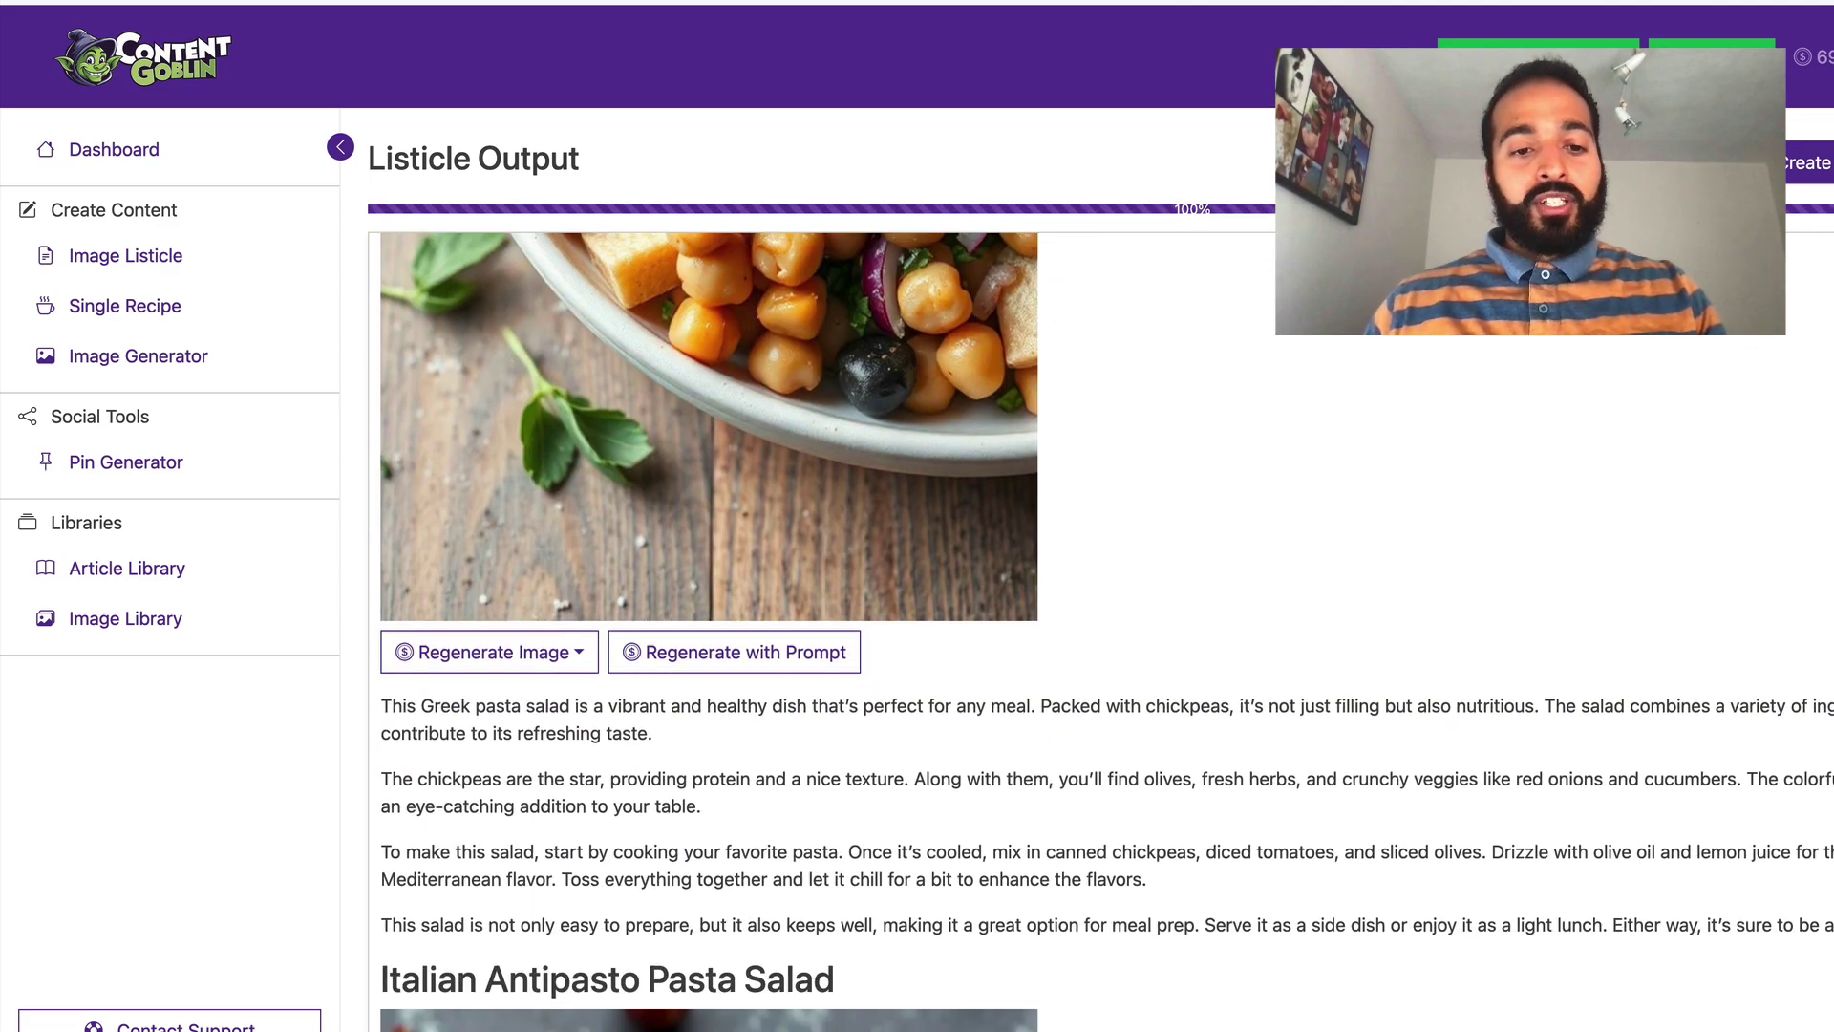
pyautogui.scroll(7, 571, 1006)
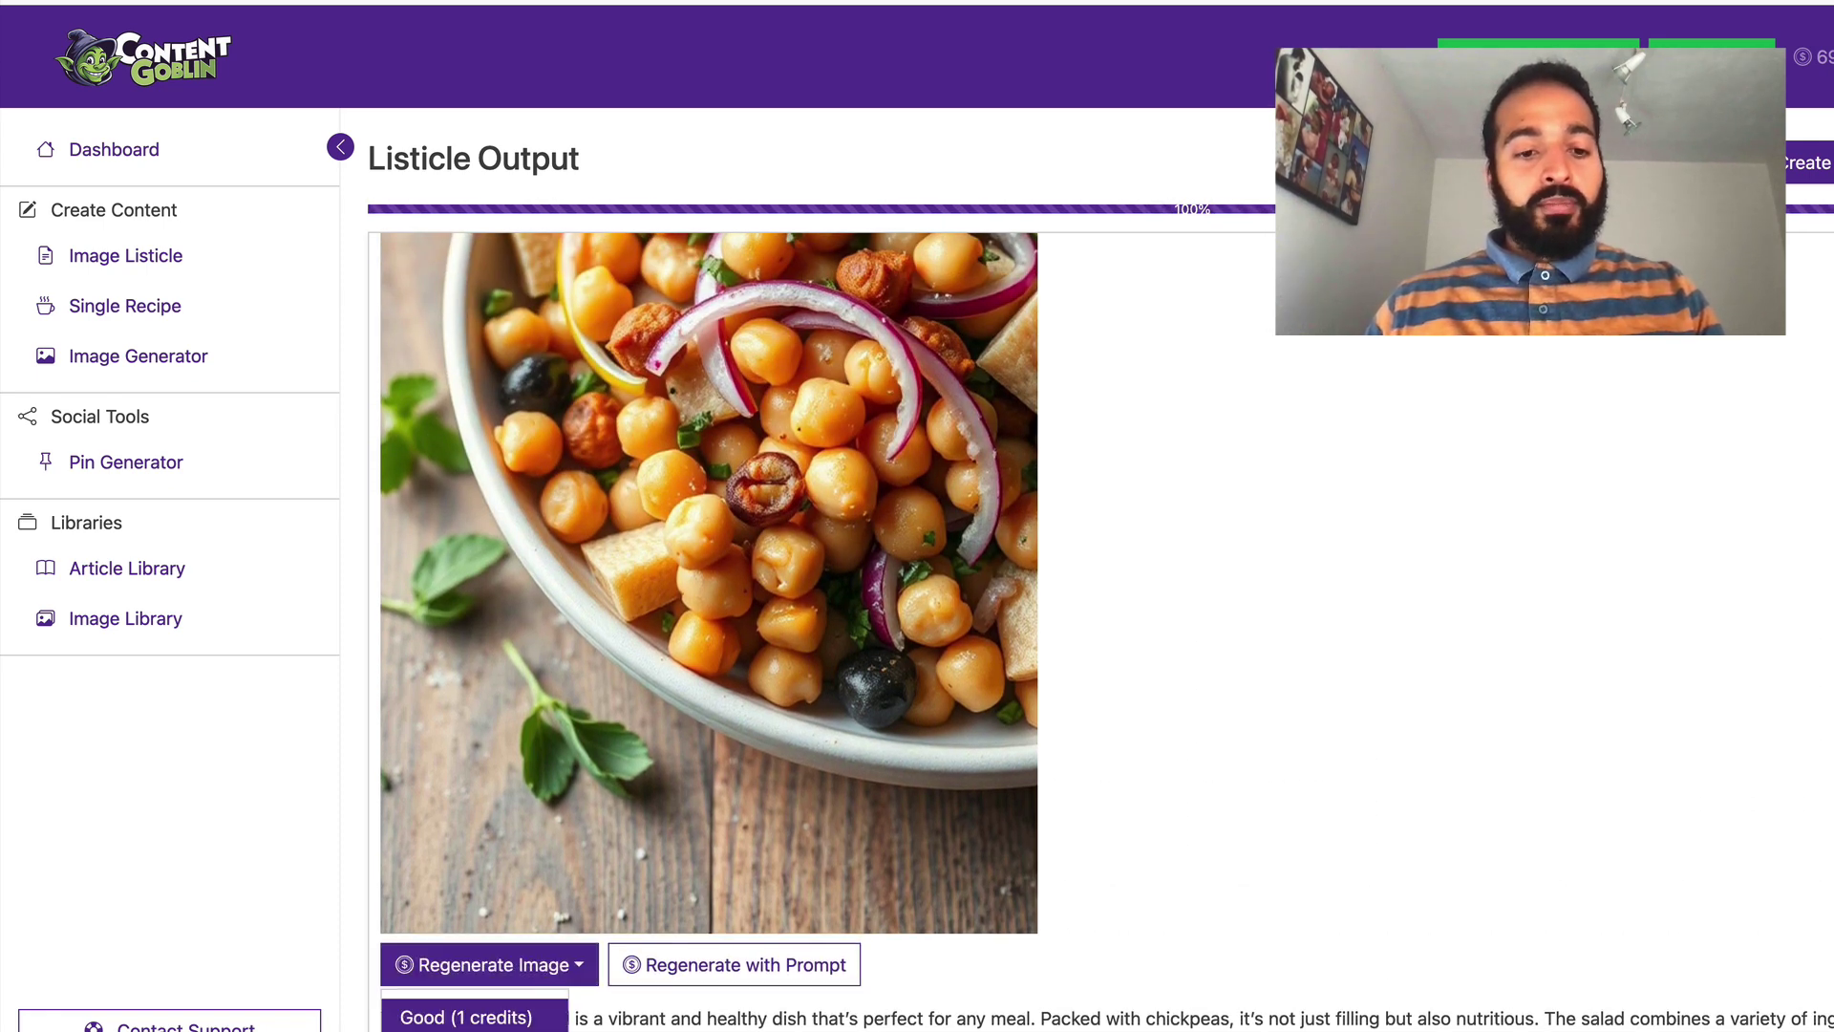
pyautogui.click(466, 1016)
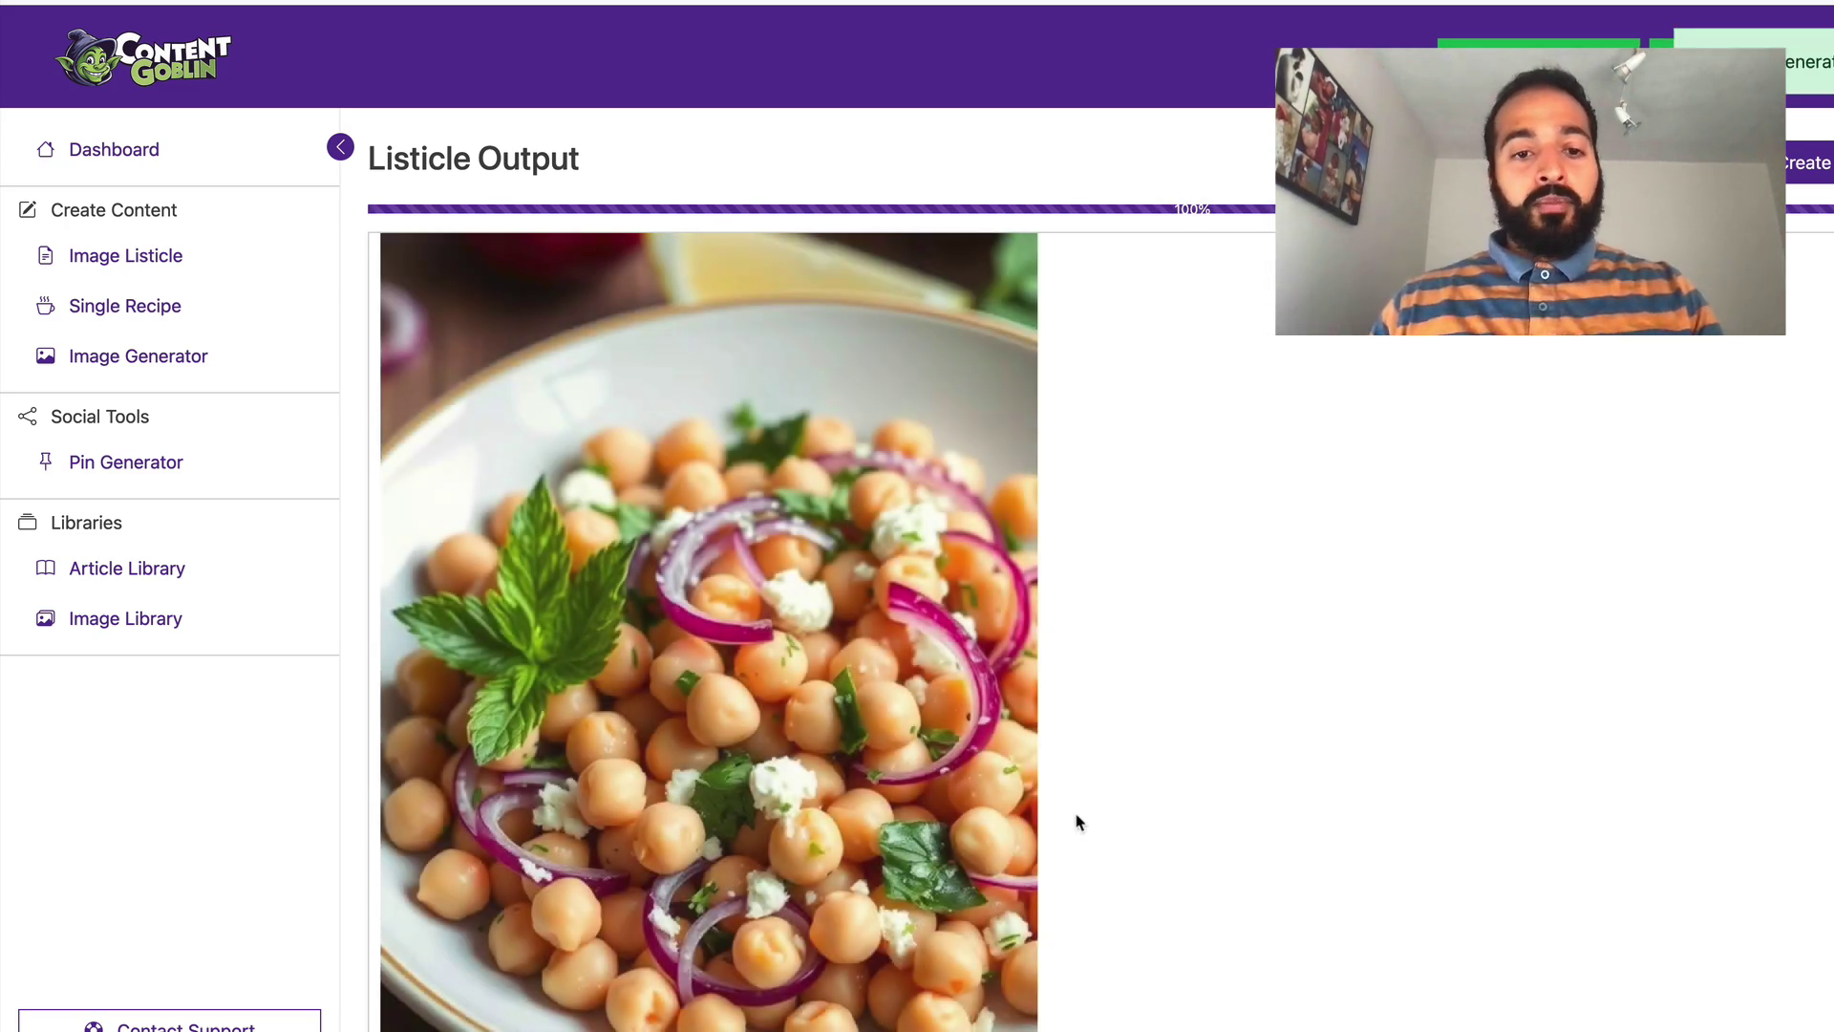
# Scroll through the rest of the listicle, highlighting the ranch salad serving suggestions.
pyautogui.scroll(-12, 1252, 846)
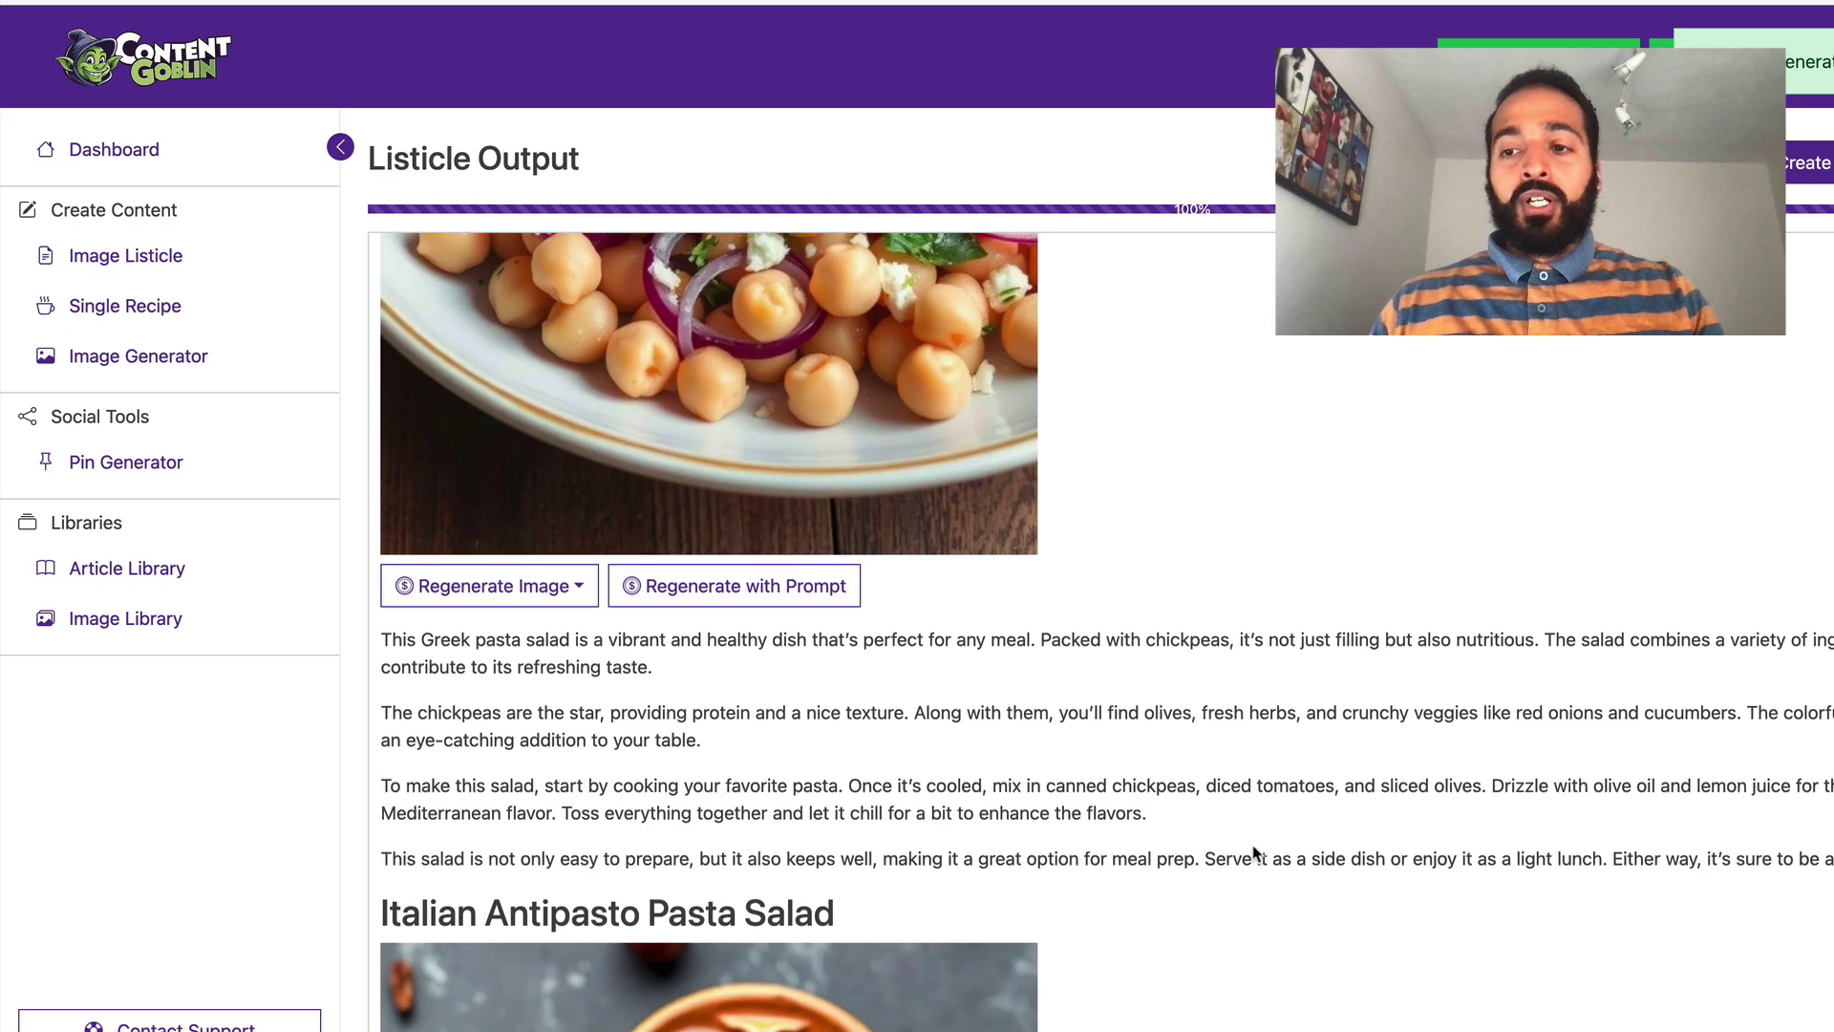
pyautogui.scroll(-9, 1254, 852)
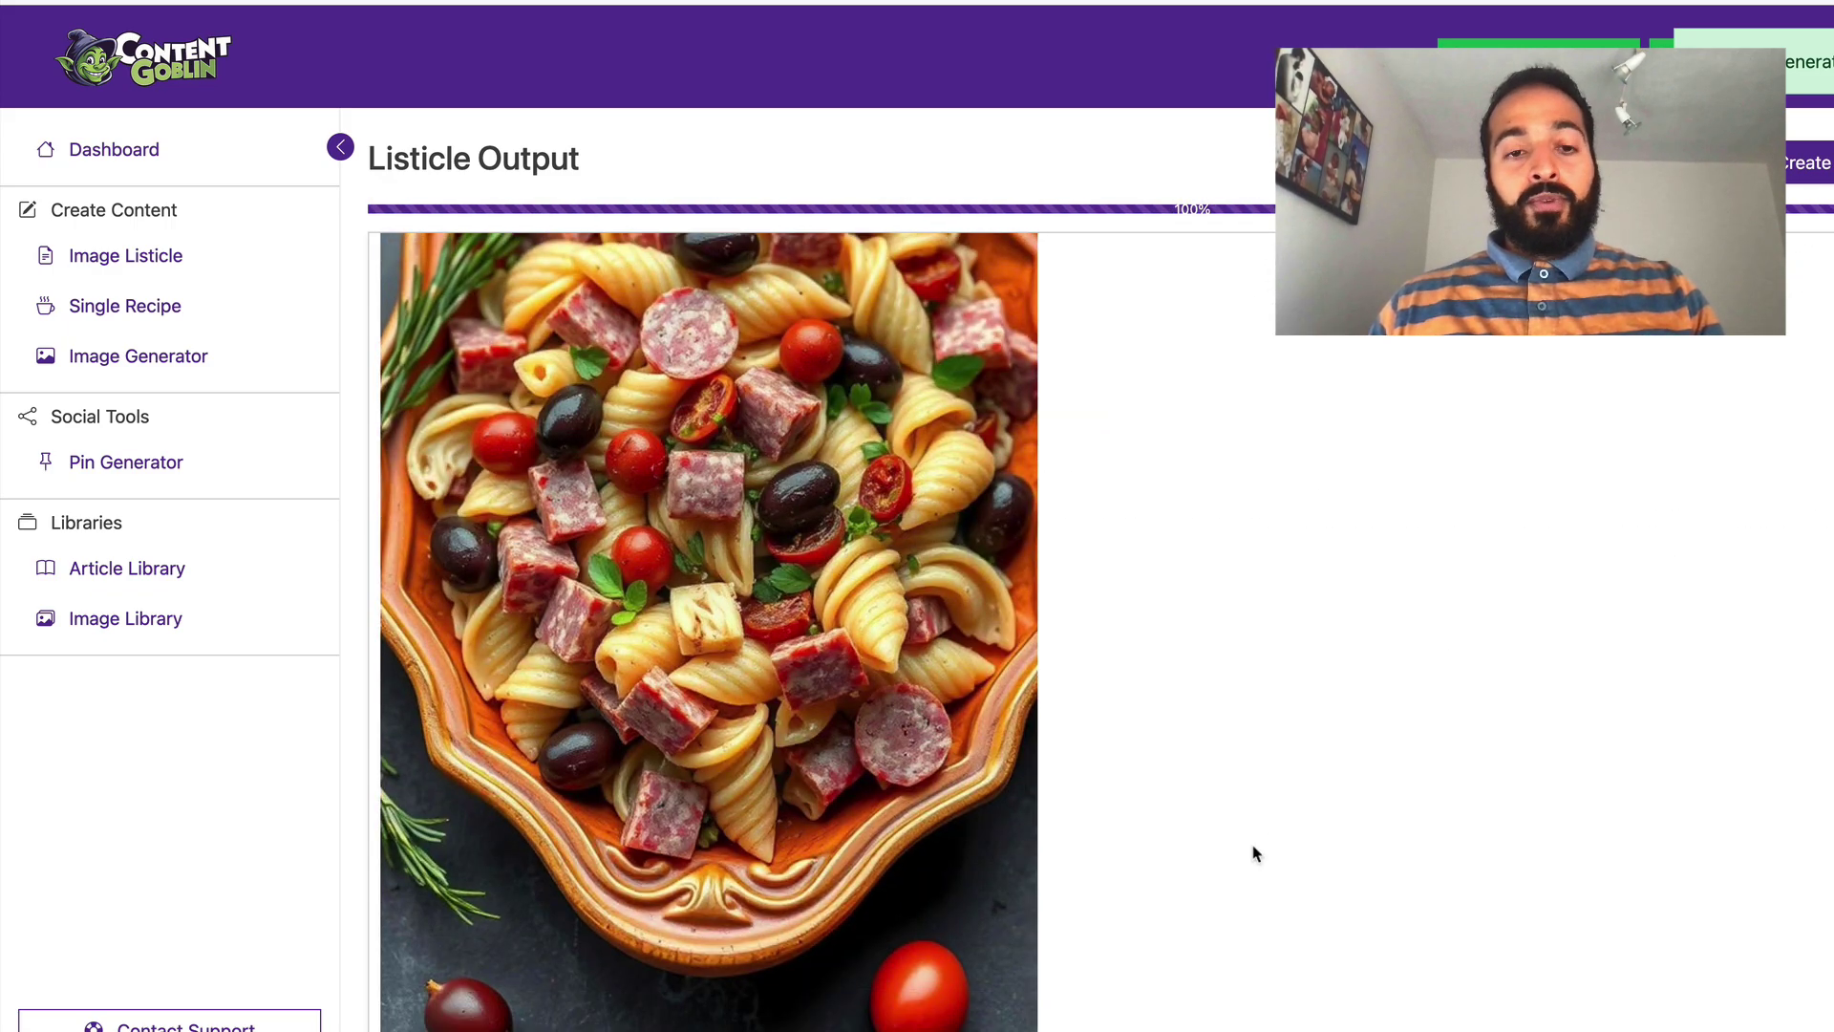
pyautogui.scroll(-6, 1318, 823)
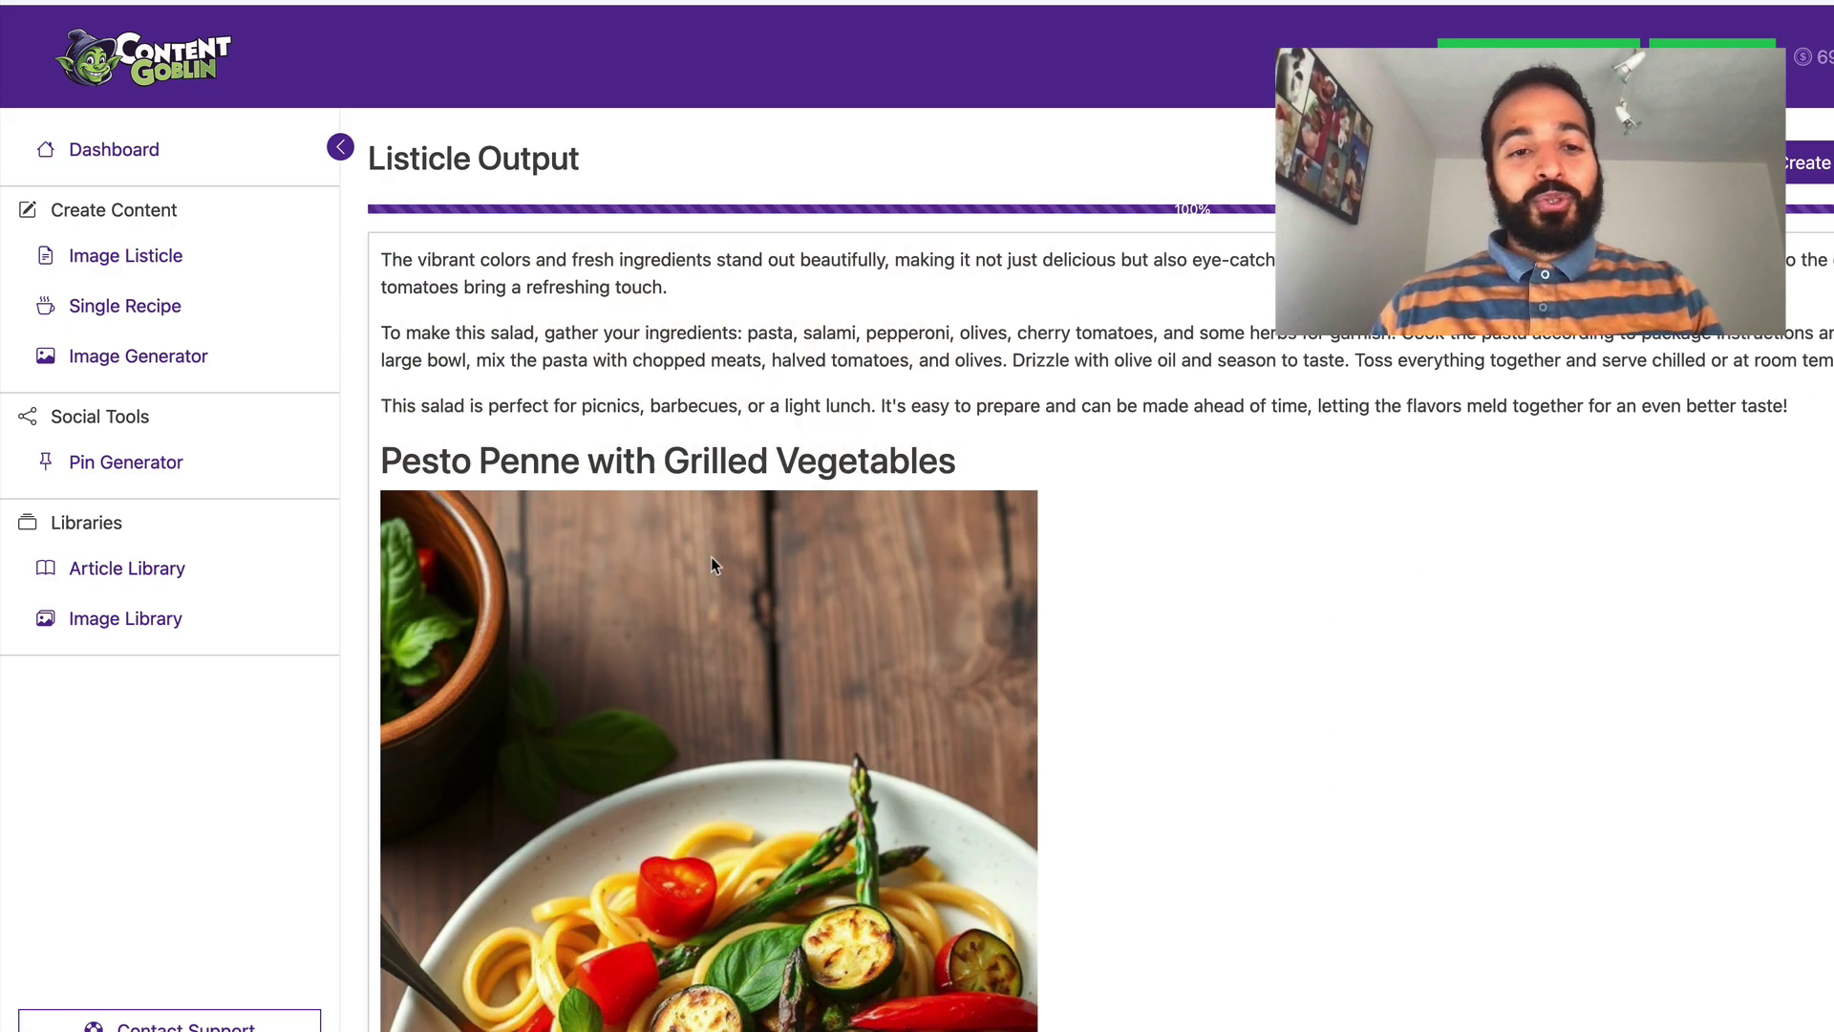
pyautogui.scroll(-3, 713, 563)
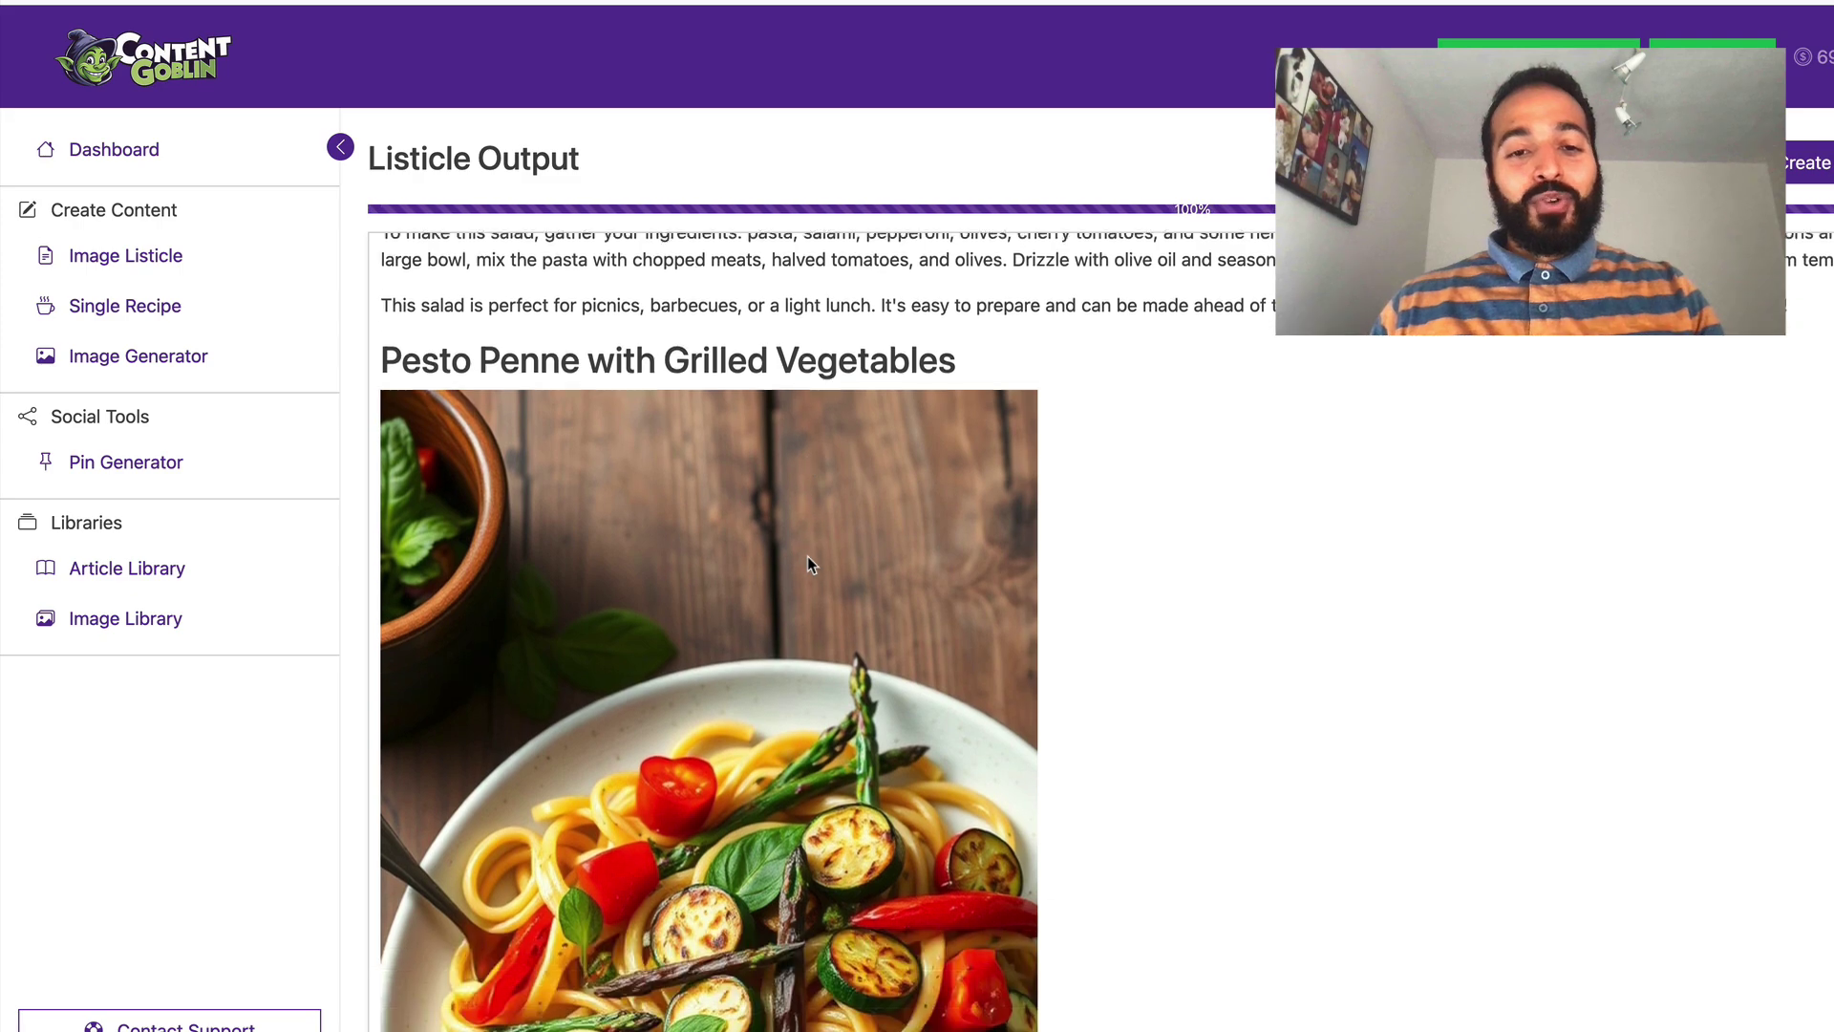
pyautogui.scroll(-12, 886, 622)
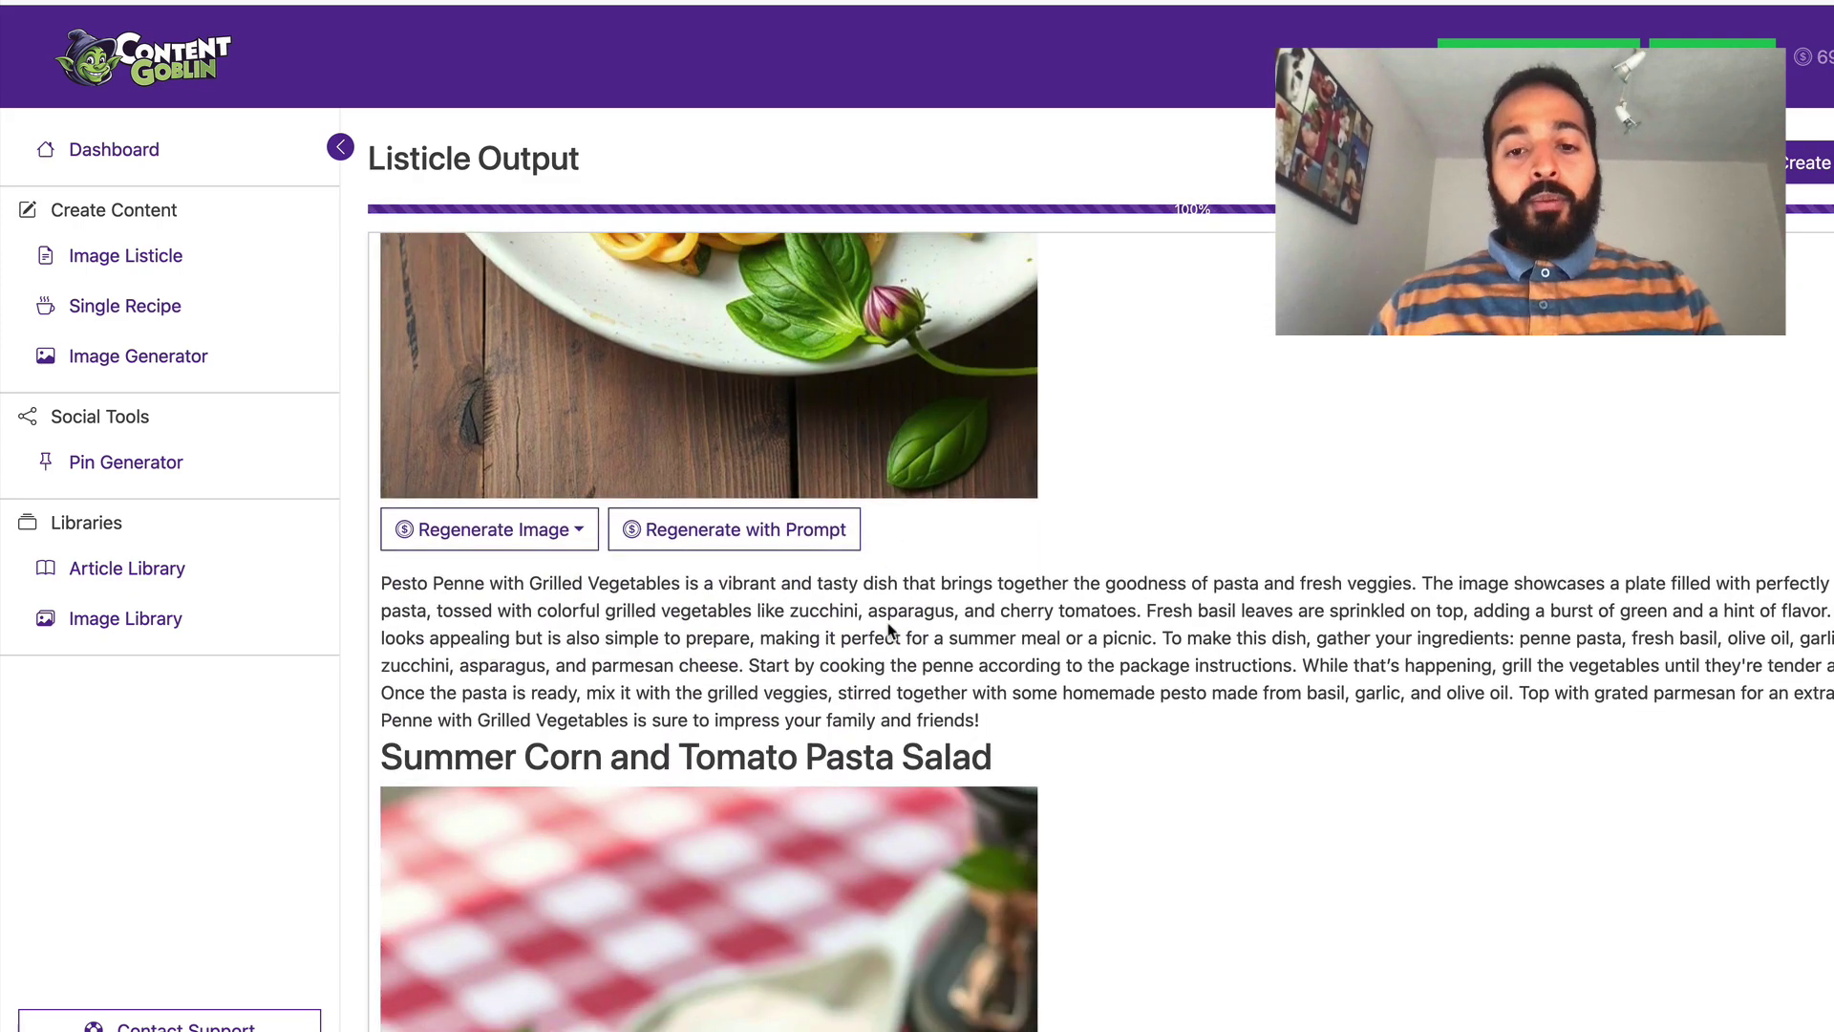
pyautogui.scroll(-10, 1215, 745)
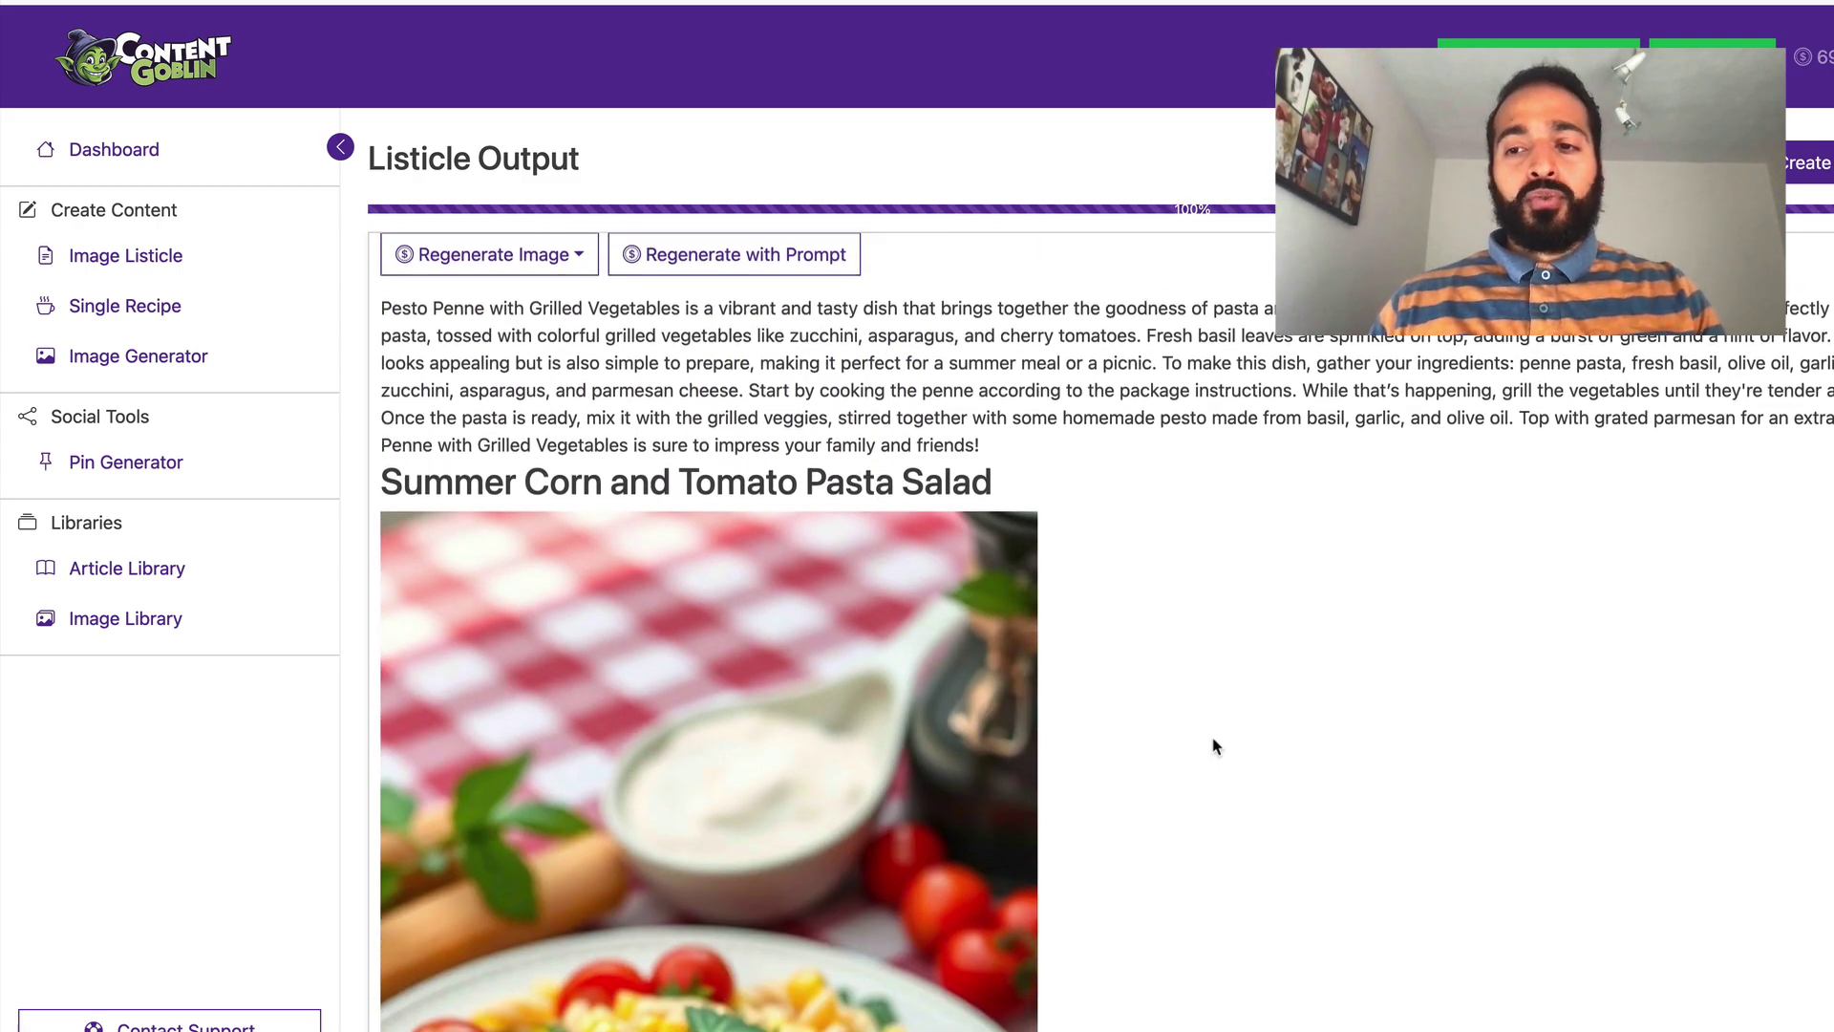
pyautogui.scroll(-20, 1215, 745)
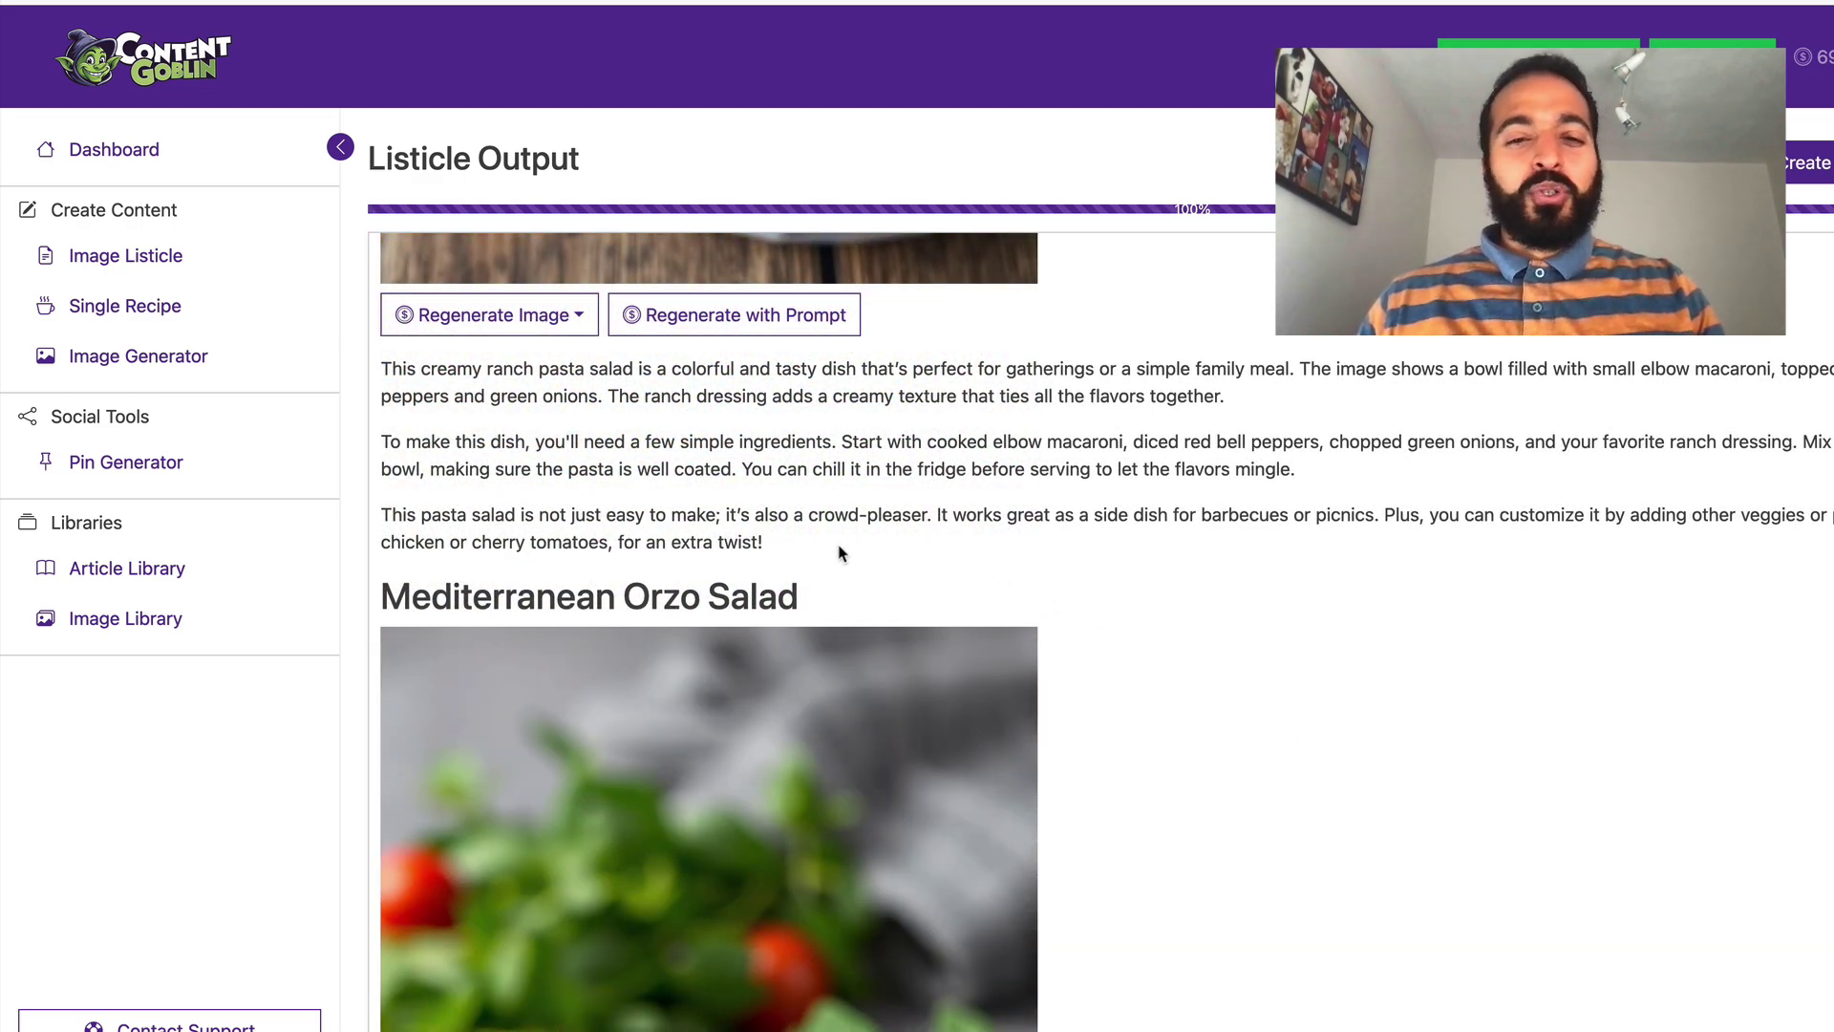
pyautogui.moveTo(841, 552); pyautogui.dragTo(771, 552)
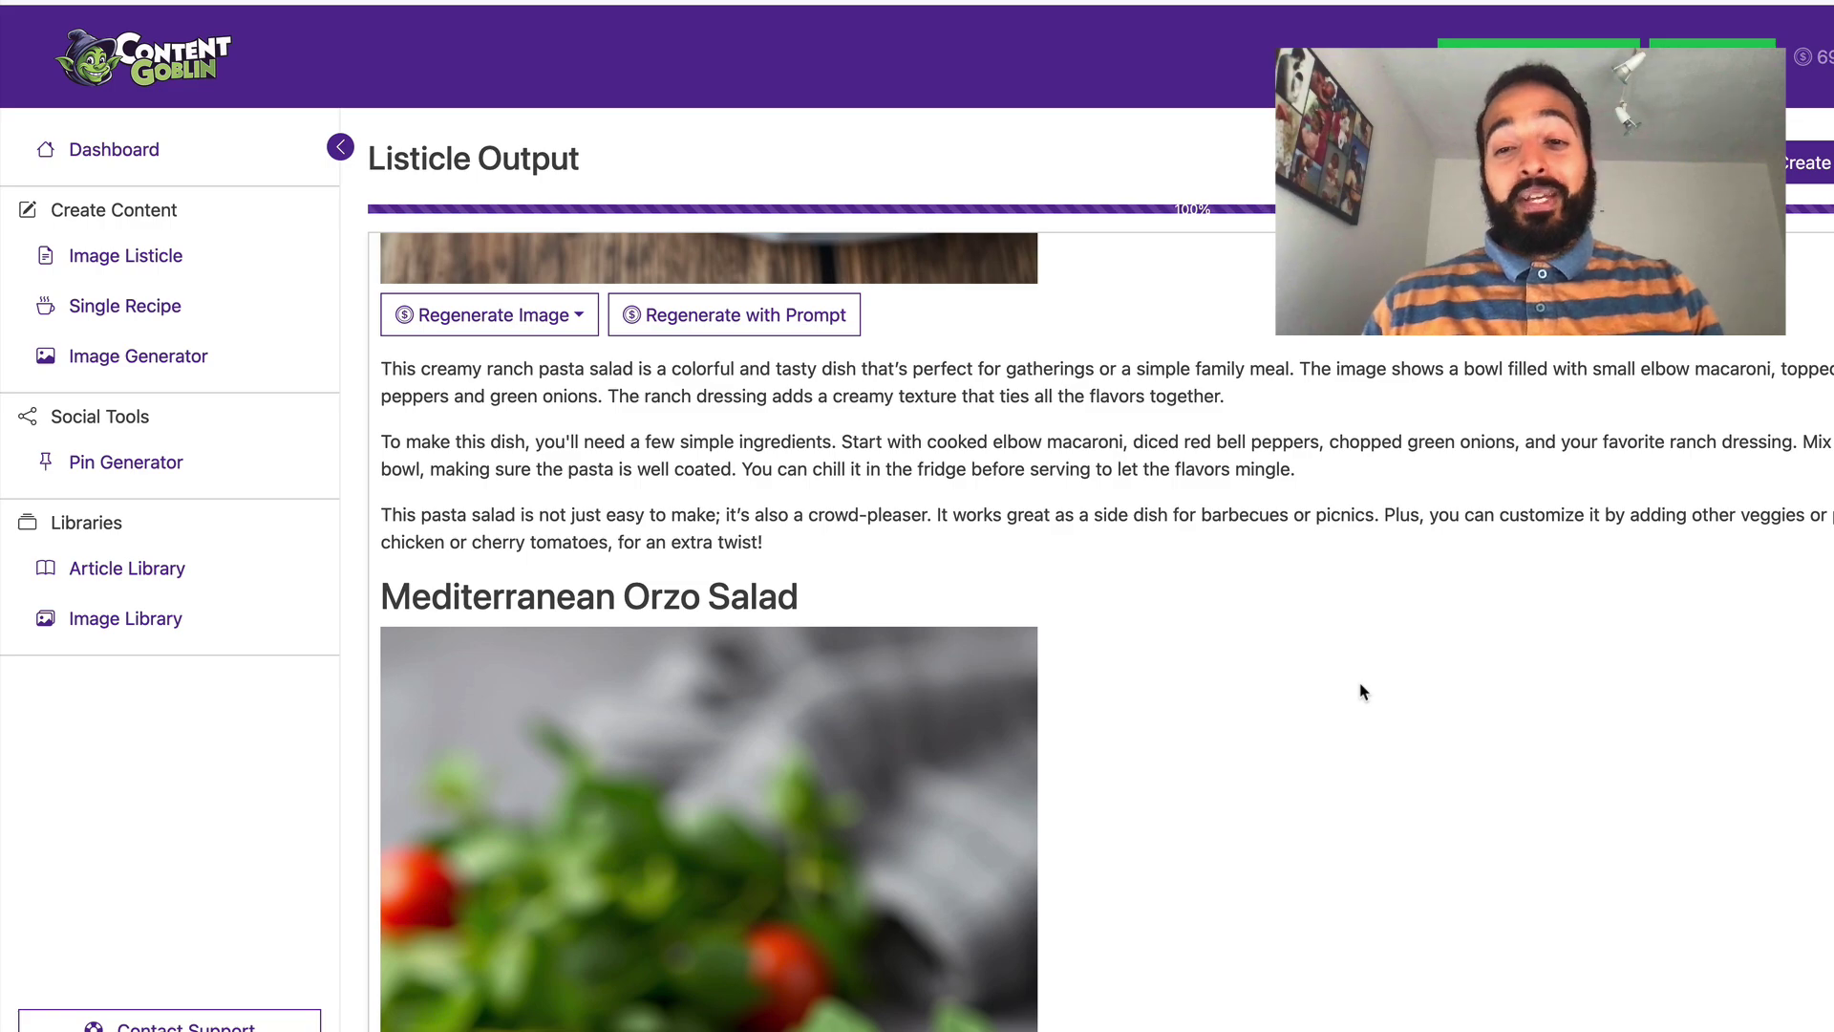
pyautogui.scroll(-15, 1363, 692)
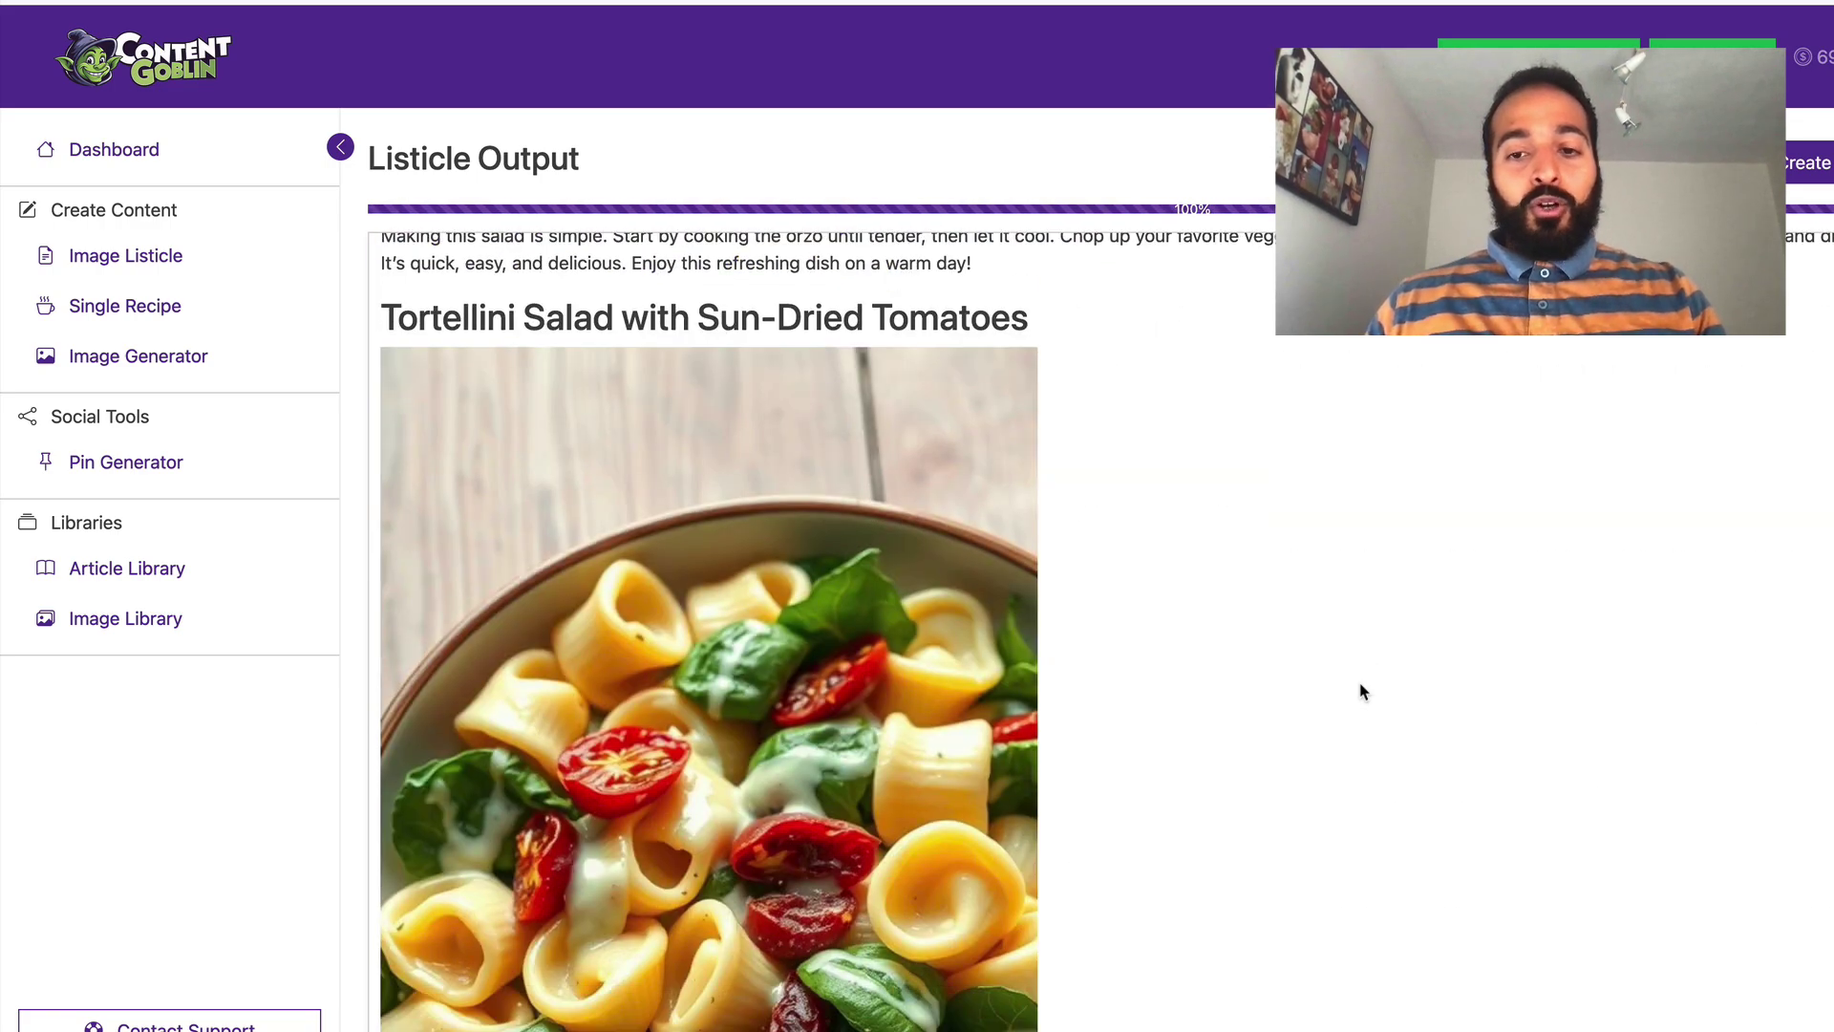
pyautogui.scroll(-10, 1363, 691)
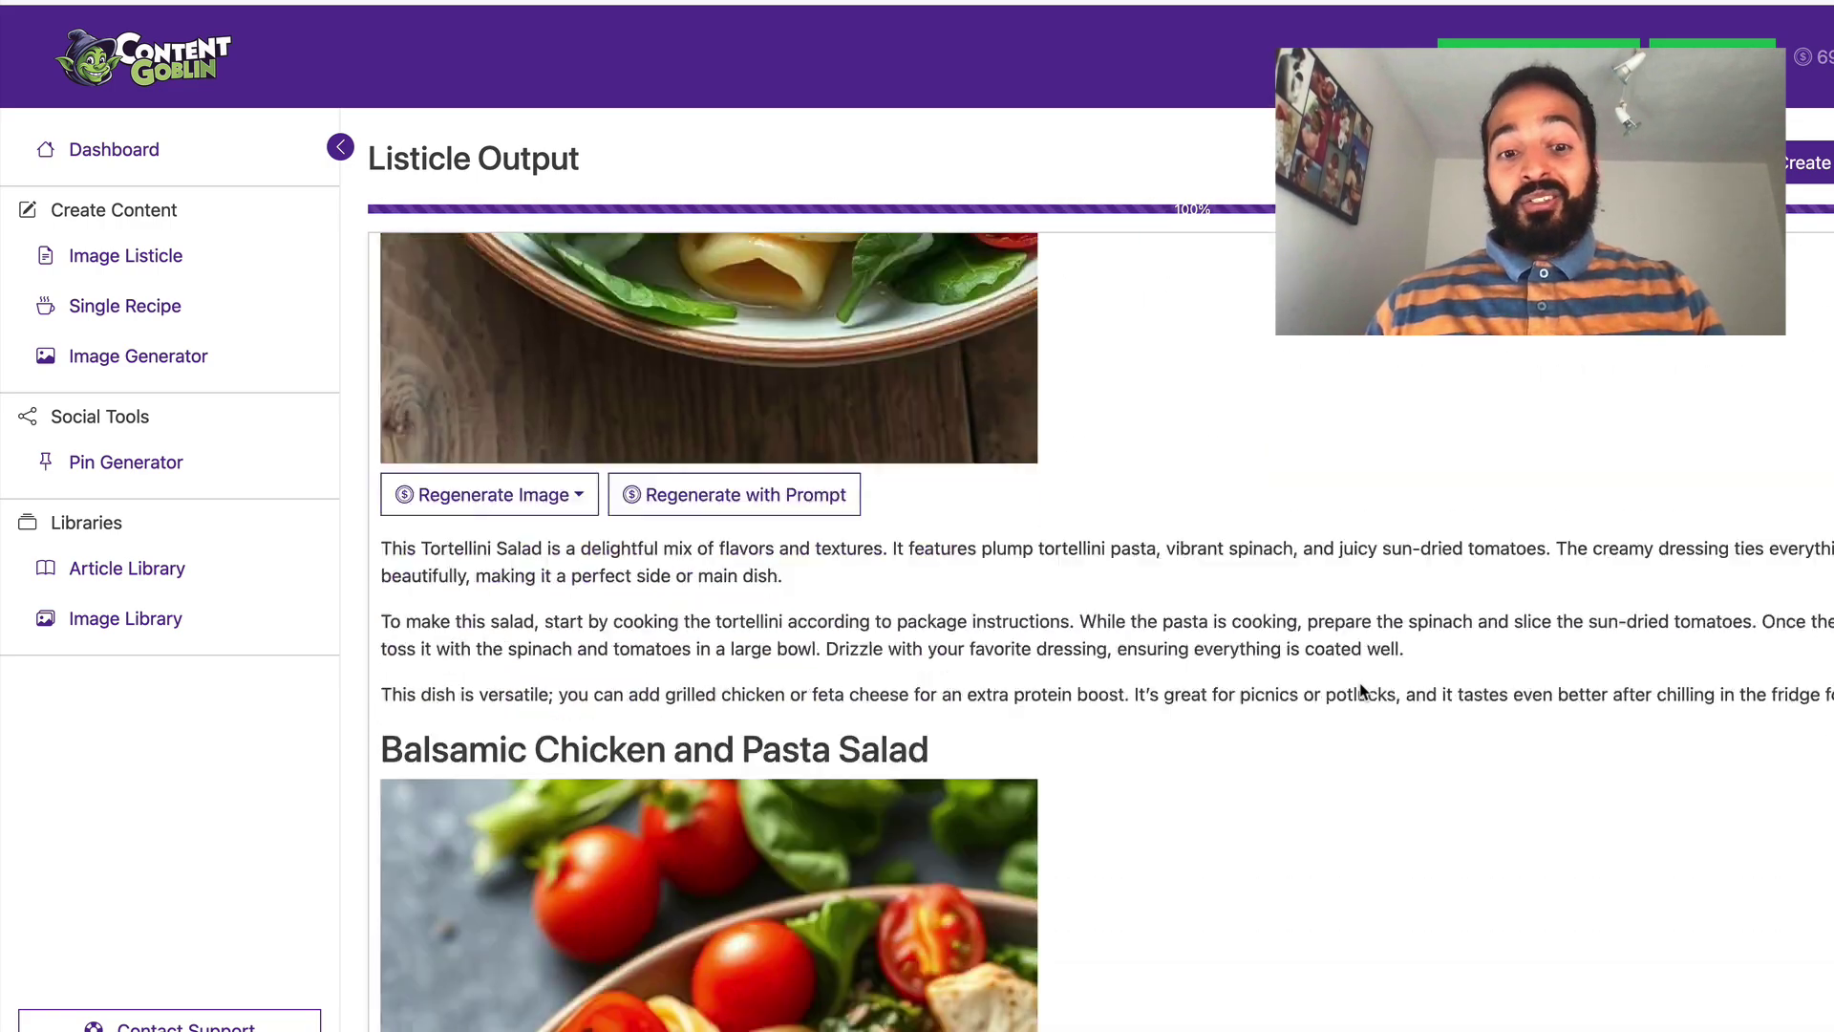
pyautogui.scroll(-5, 1363, 692)
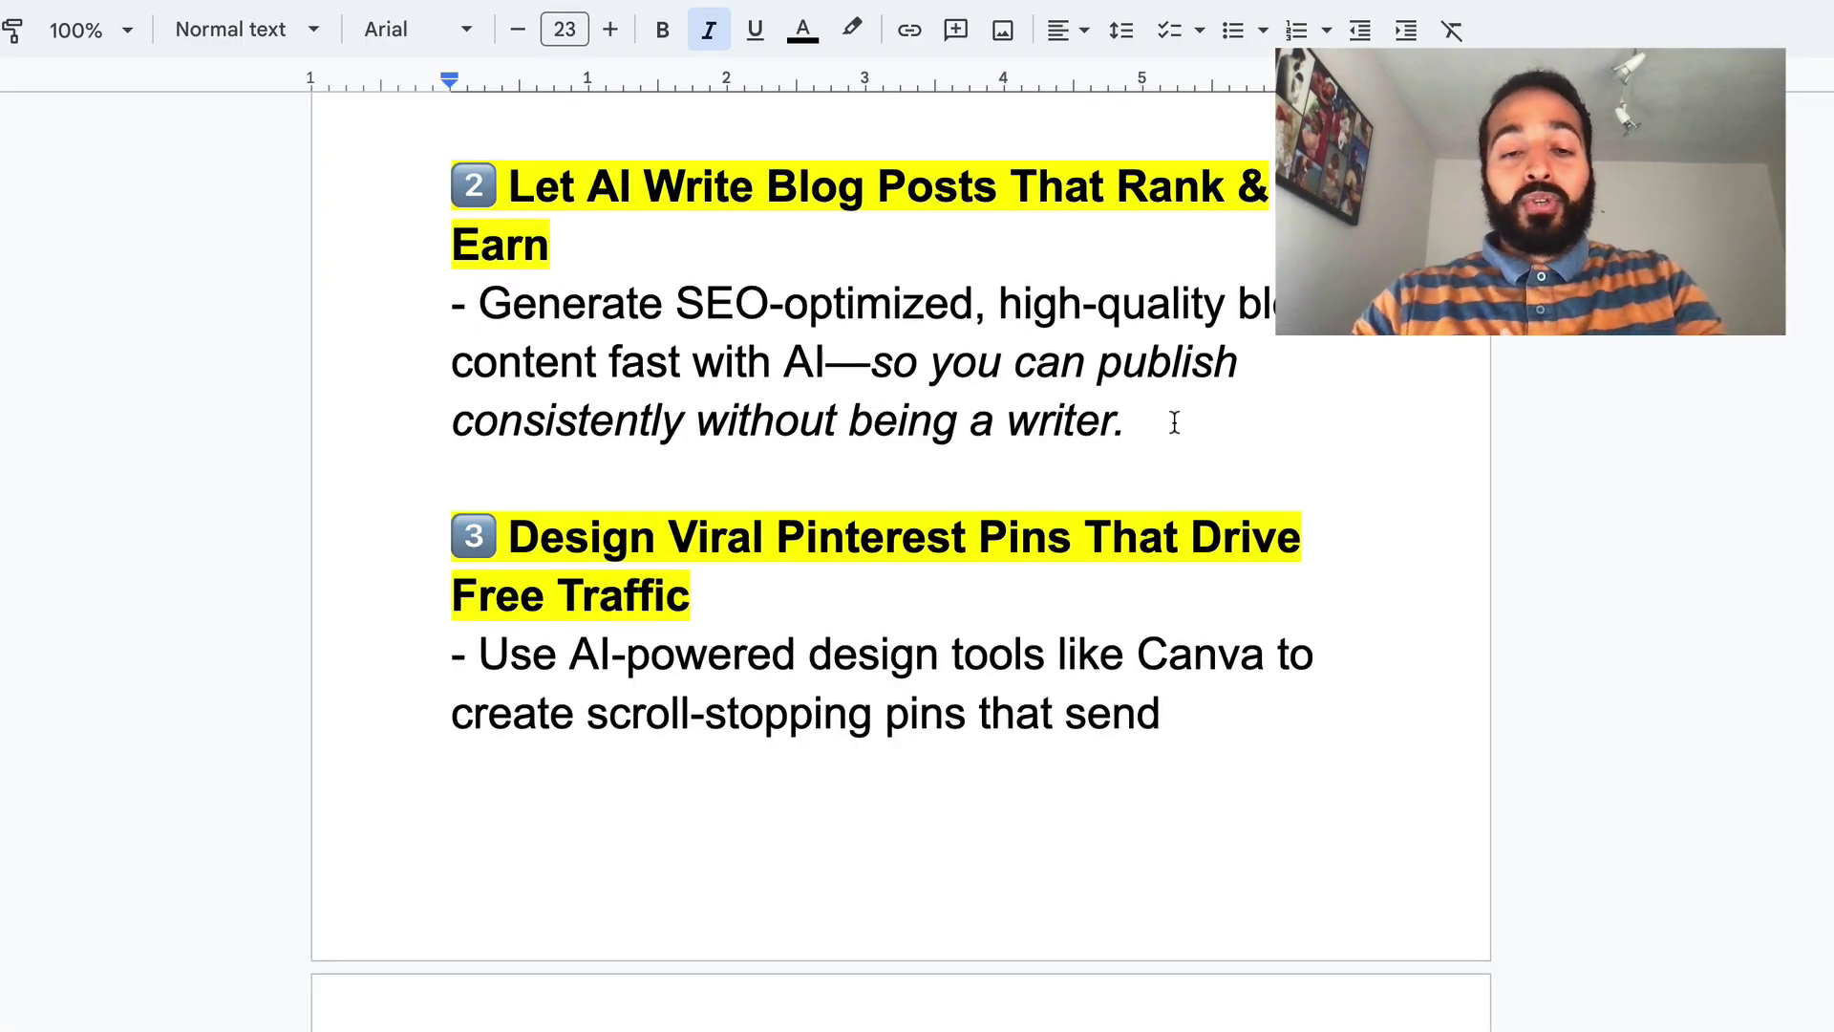
# Select the step 3 heading about designing viral Pinterest pins and review the section below.
pyautogui.scroll(-2, 1173, 422)
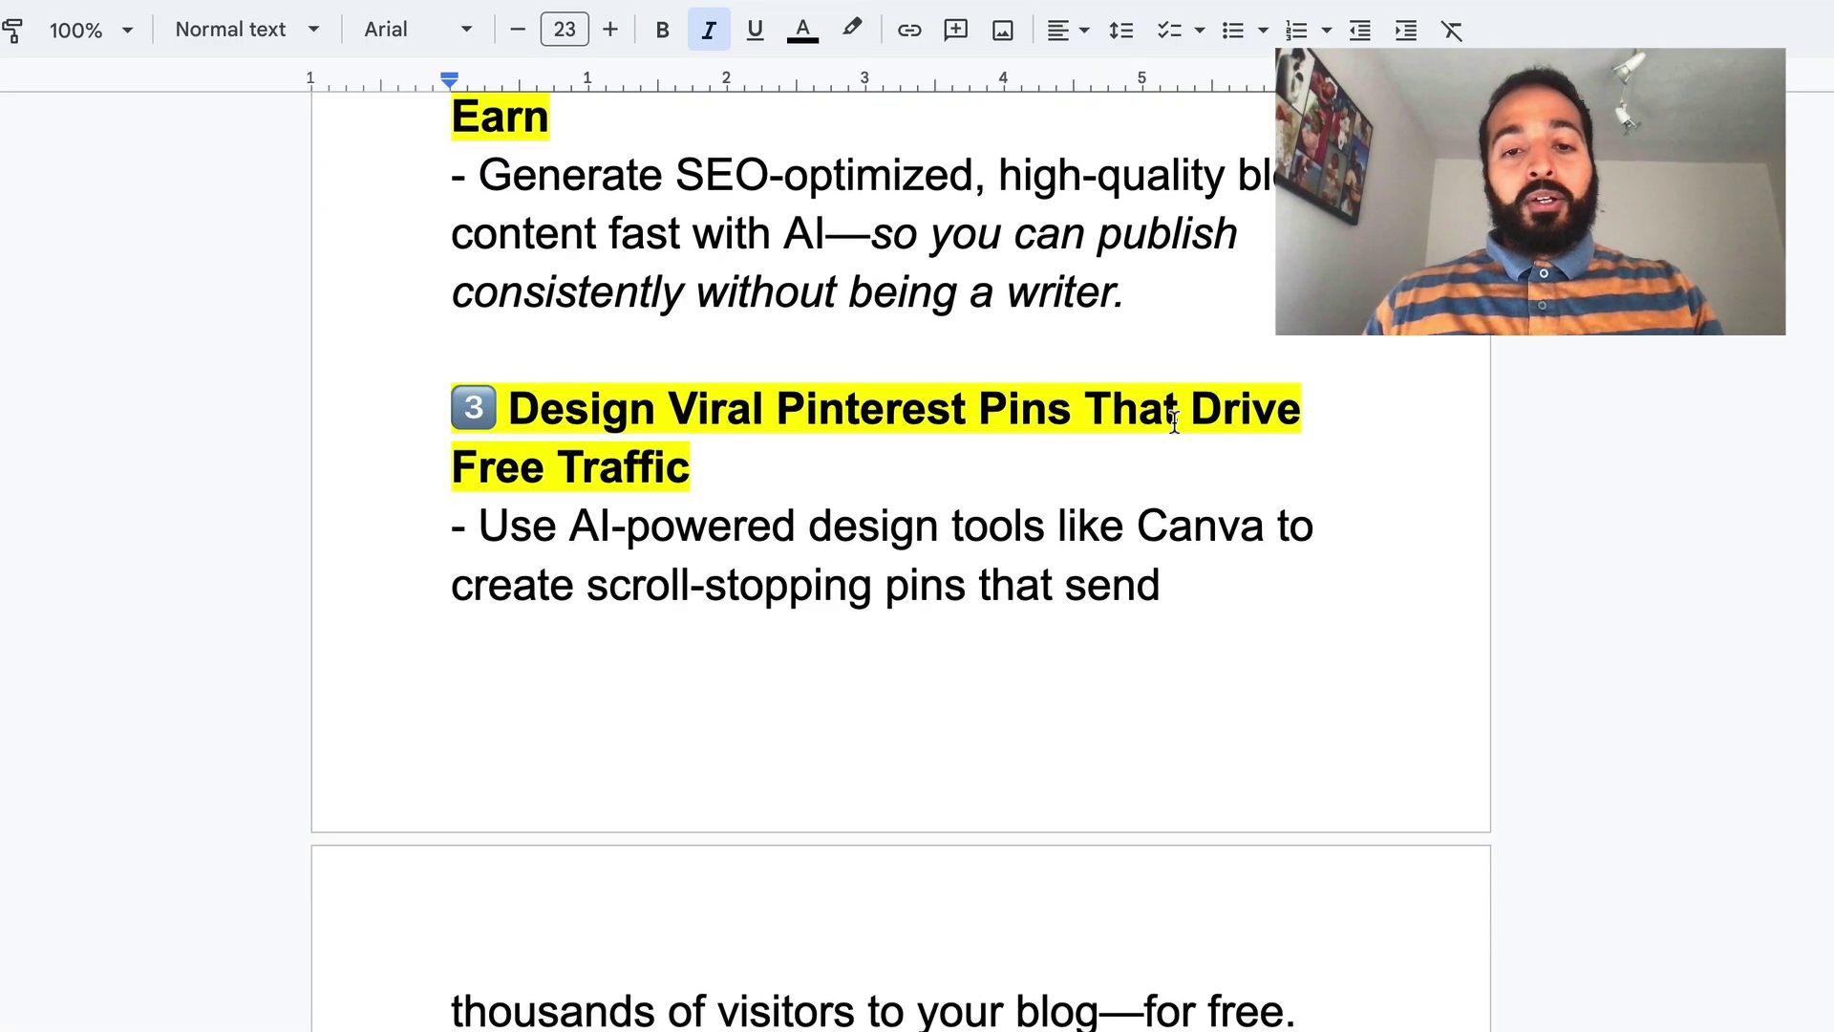
pyautogui.tripleClick(590, 454)
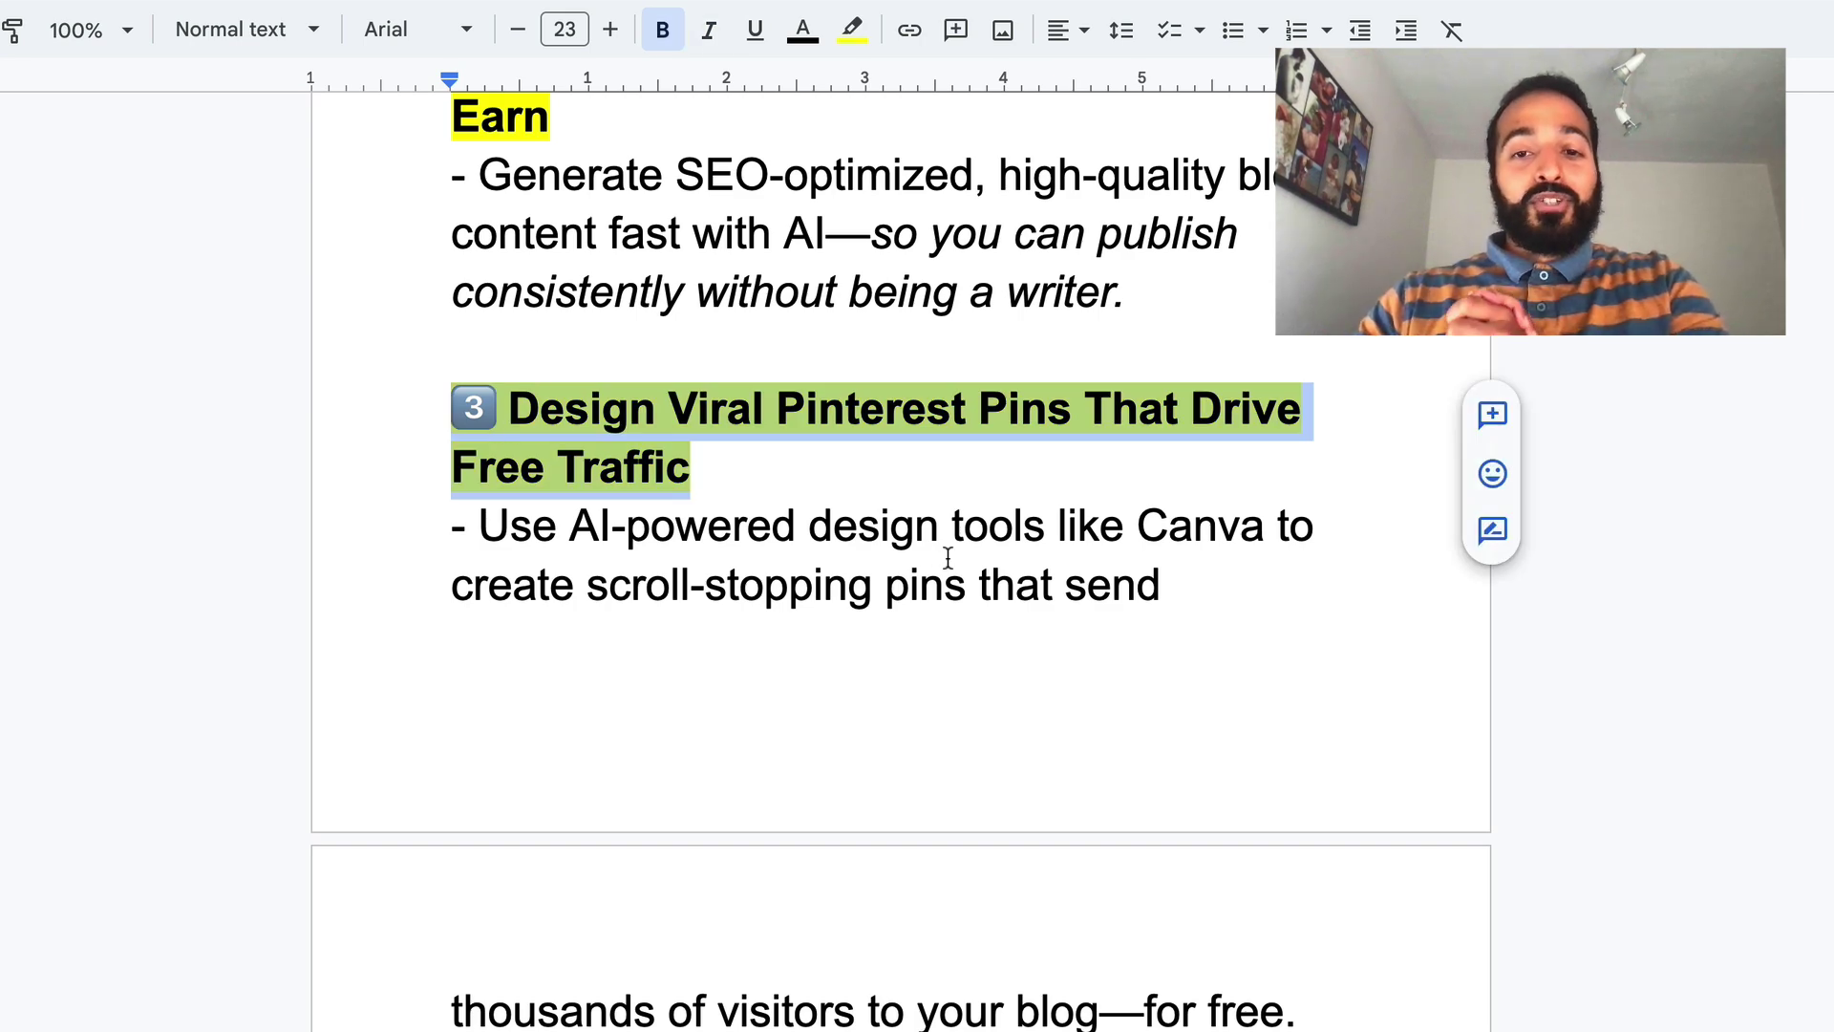
pyautogui.click(1057, 584)
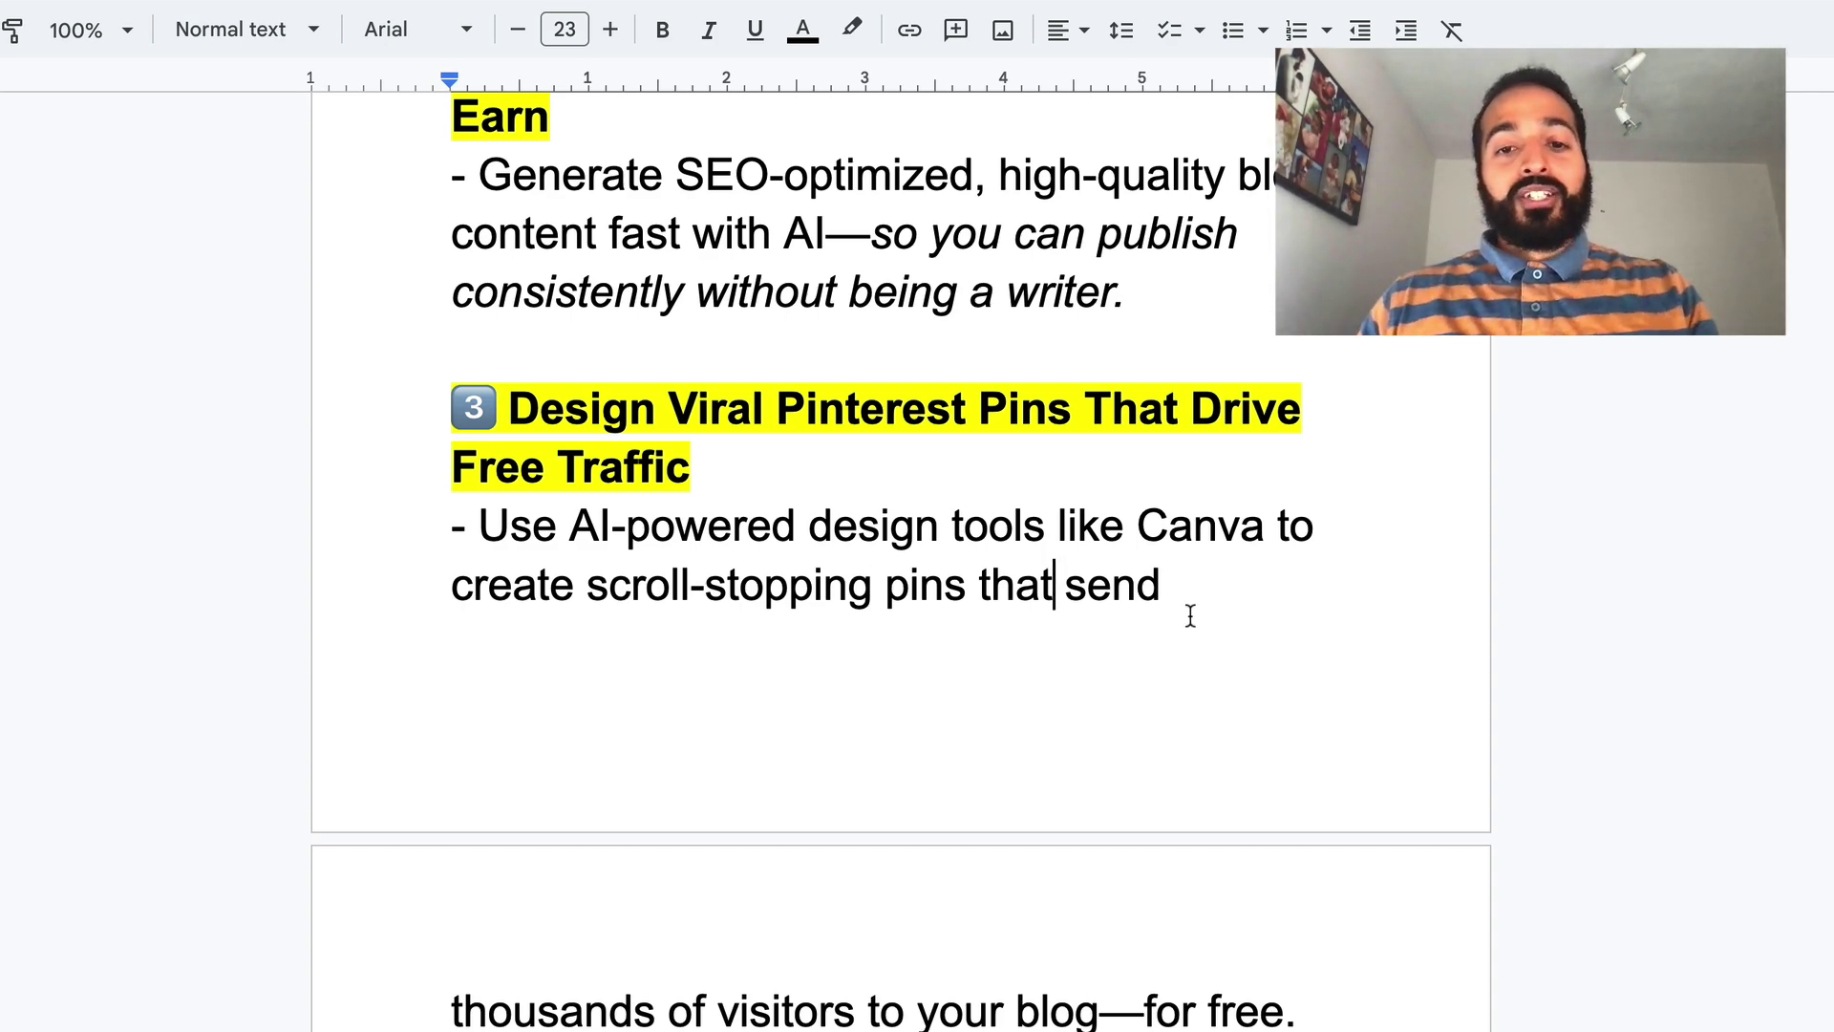
pyautogui.scroll(-1, 1190, 616)
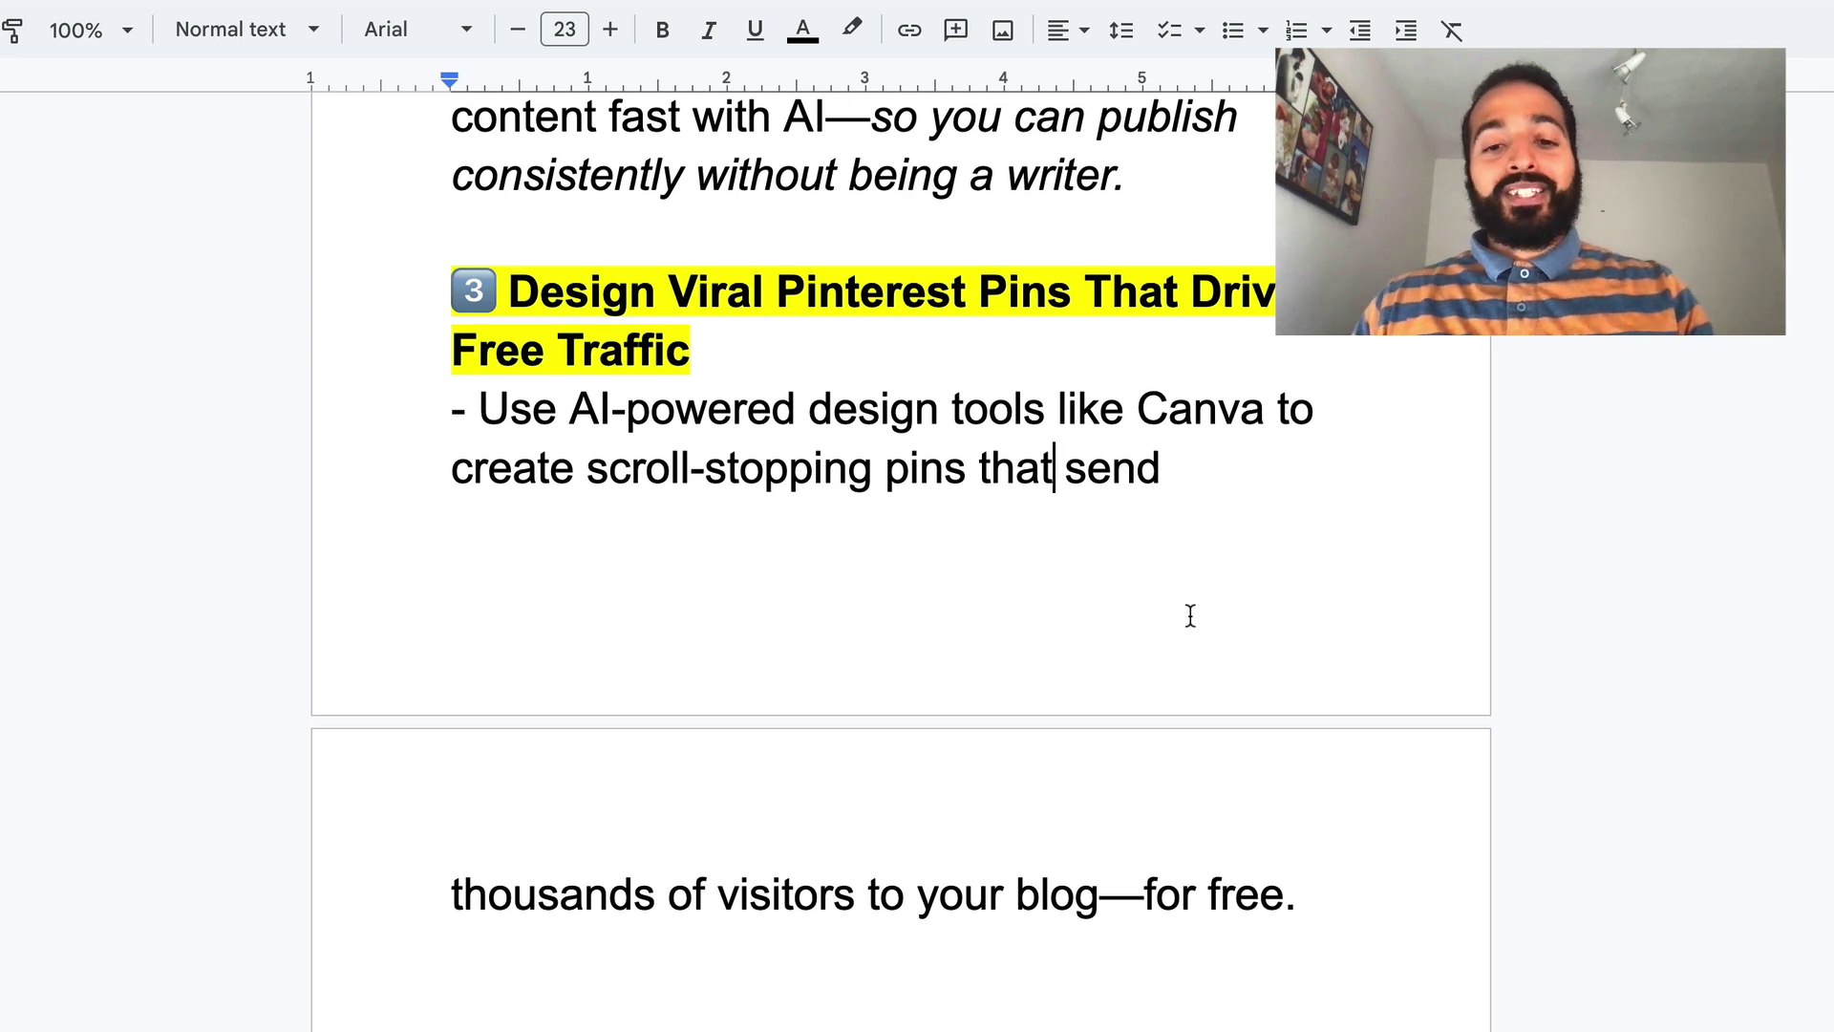
pyautogui.scroll(-1, 1190, 616)
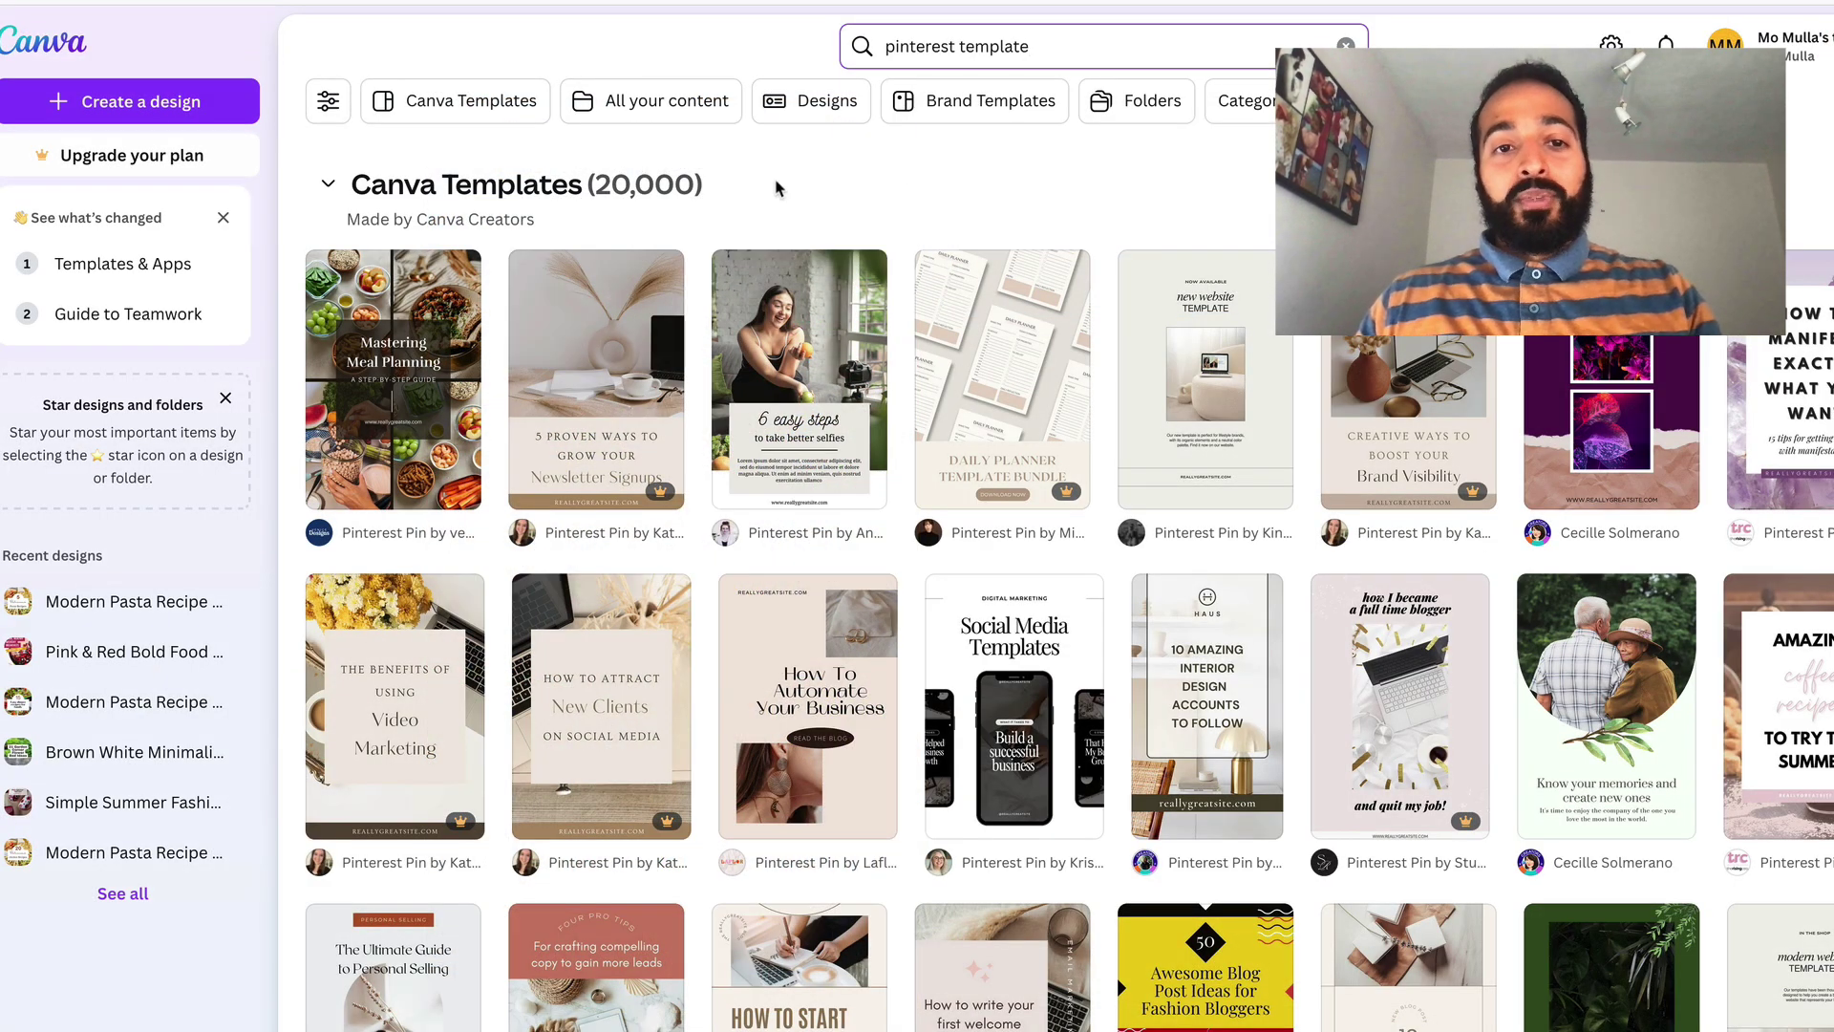
# Browse Canva's 'pinterest template' results and open the 5 Delicious Pasta Recipes pin design.
pyautogui.click(745, 191)
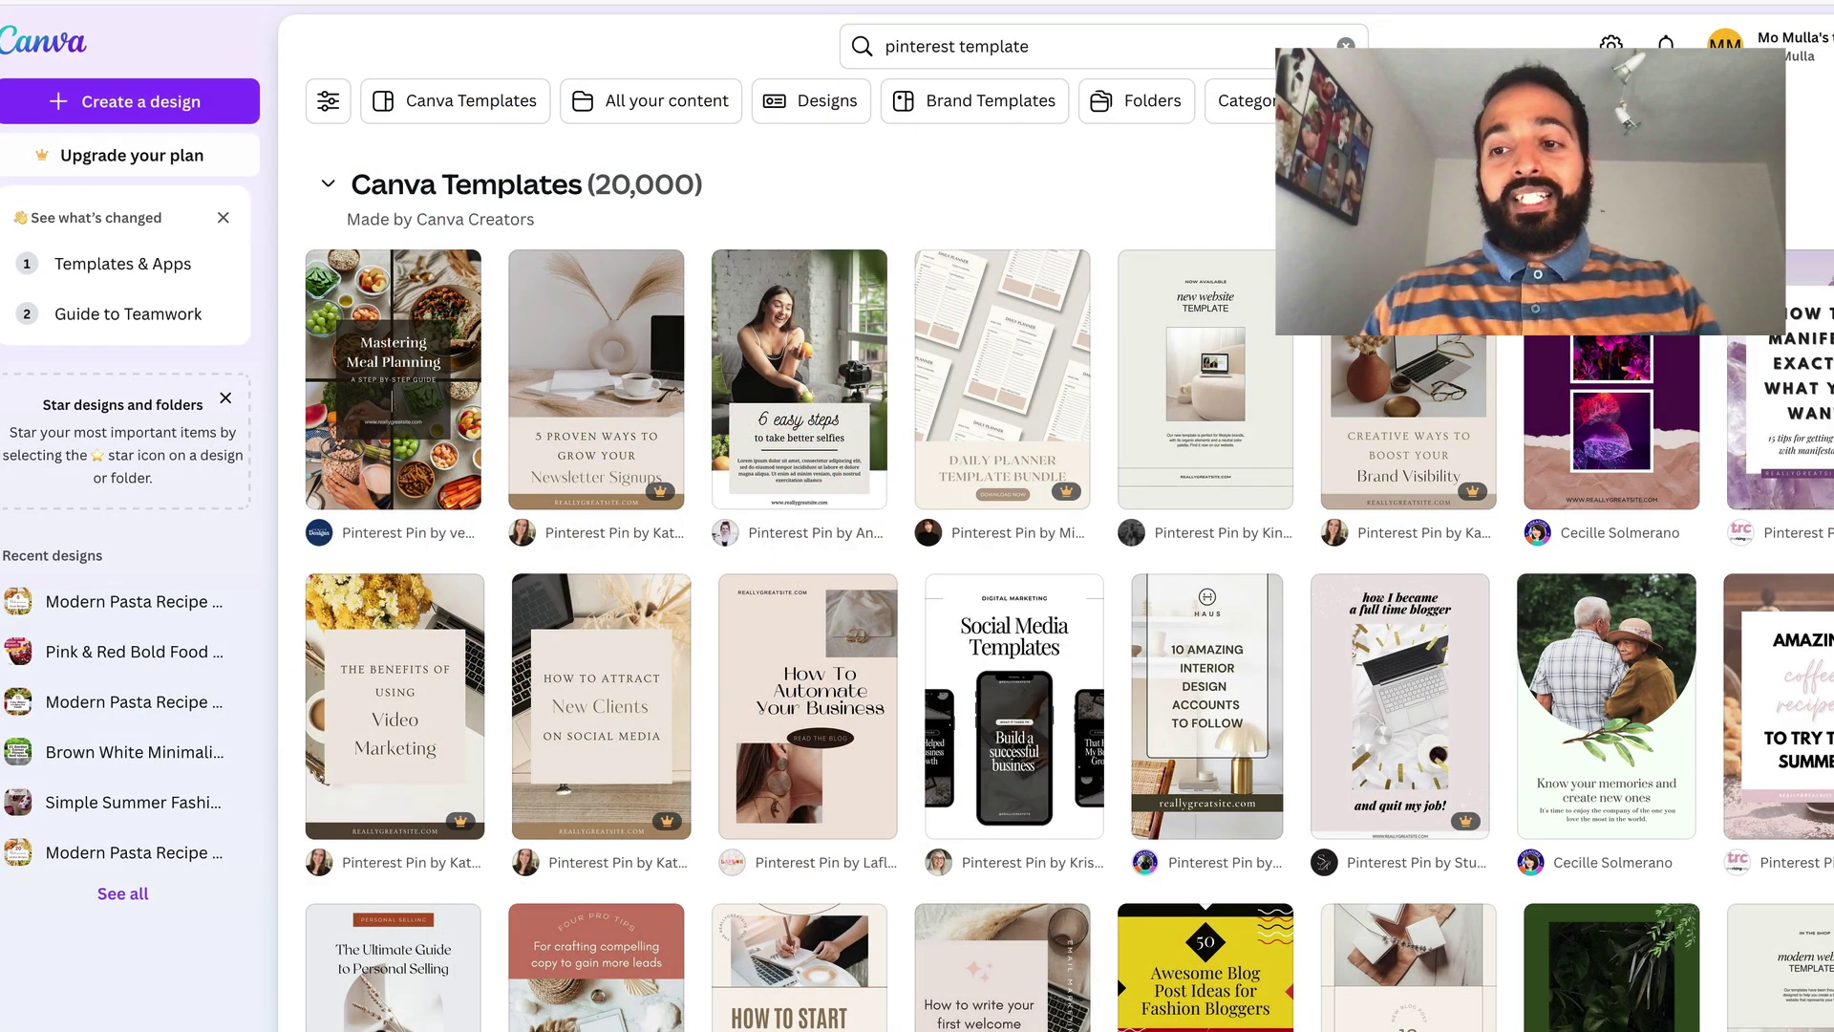
pyautogui.scroll(-9, 1116, 977)
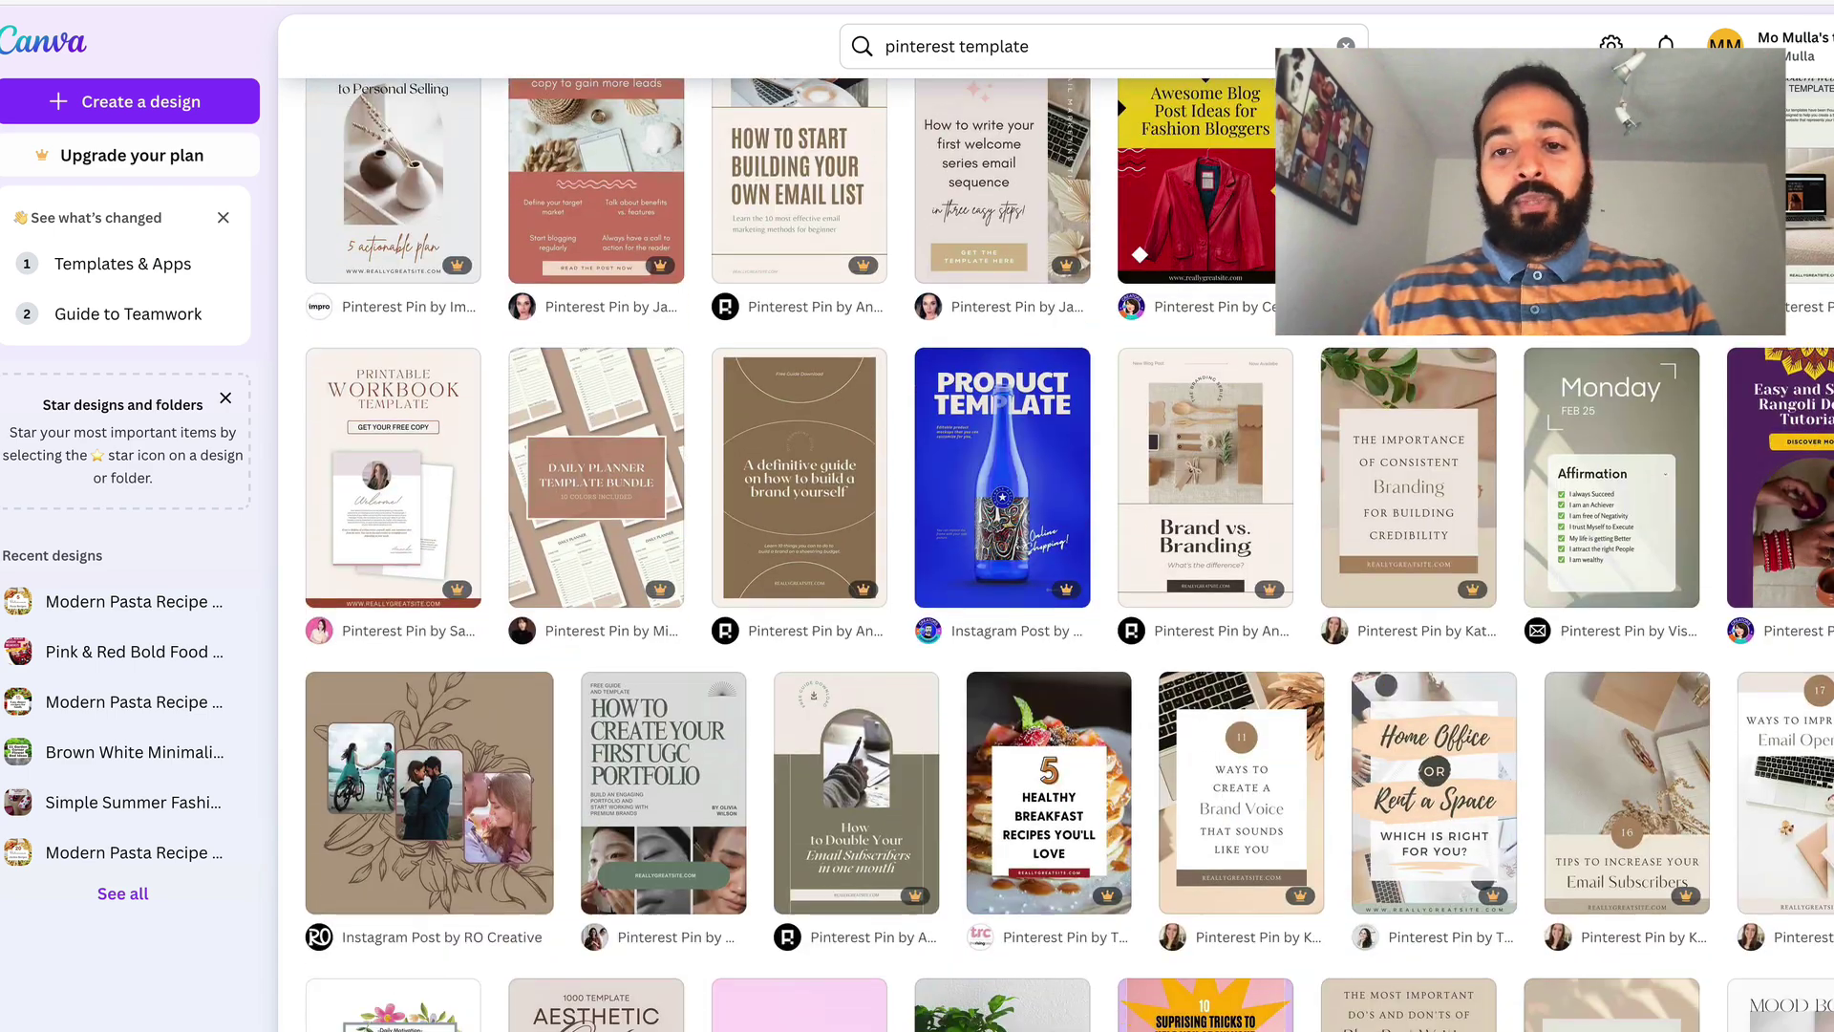
pyautogui.scroll(-10, 1348, 676)
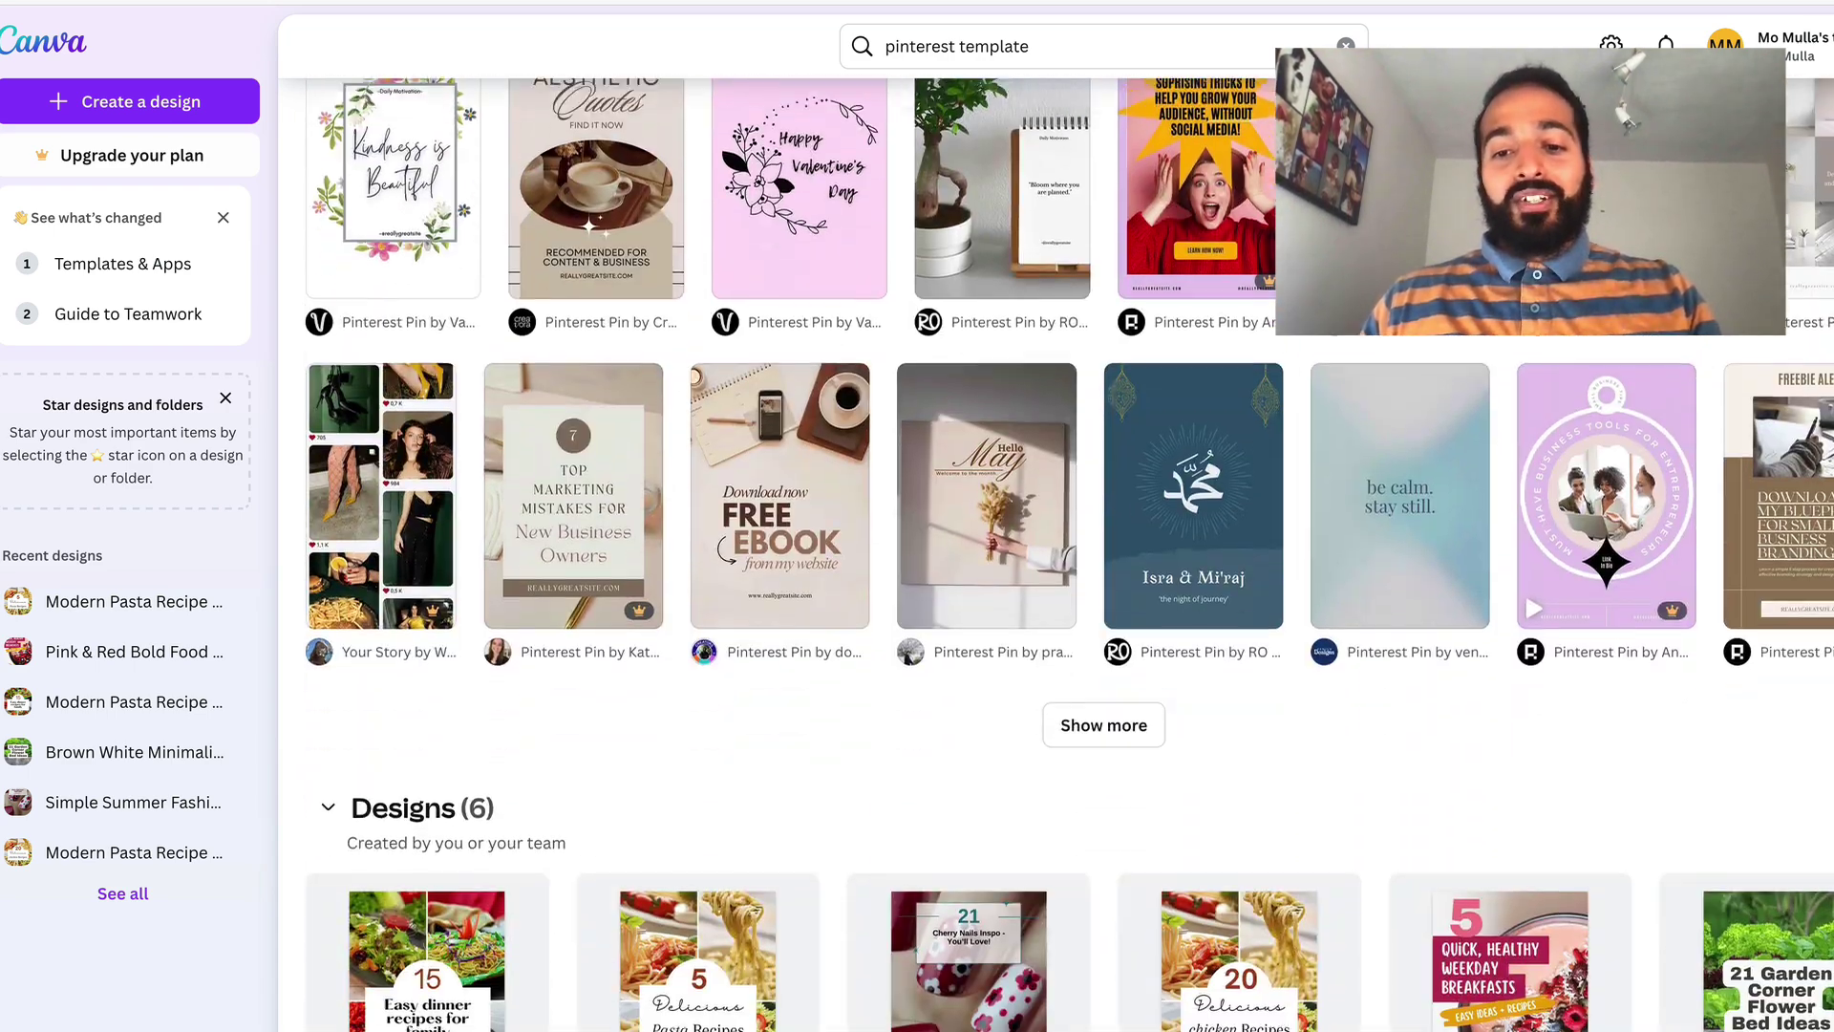
pyautogui.scroll(-2, 1525, 368)
pyautogui.scroll(4, 1524, 369)
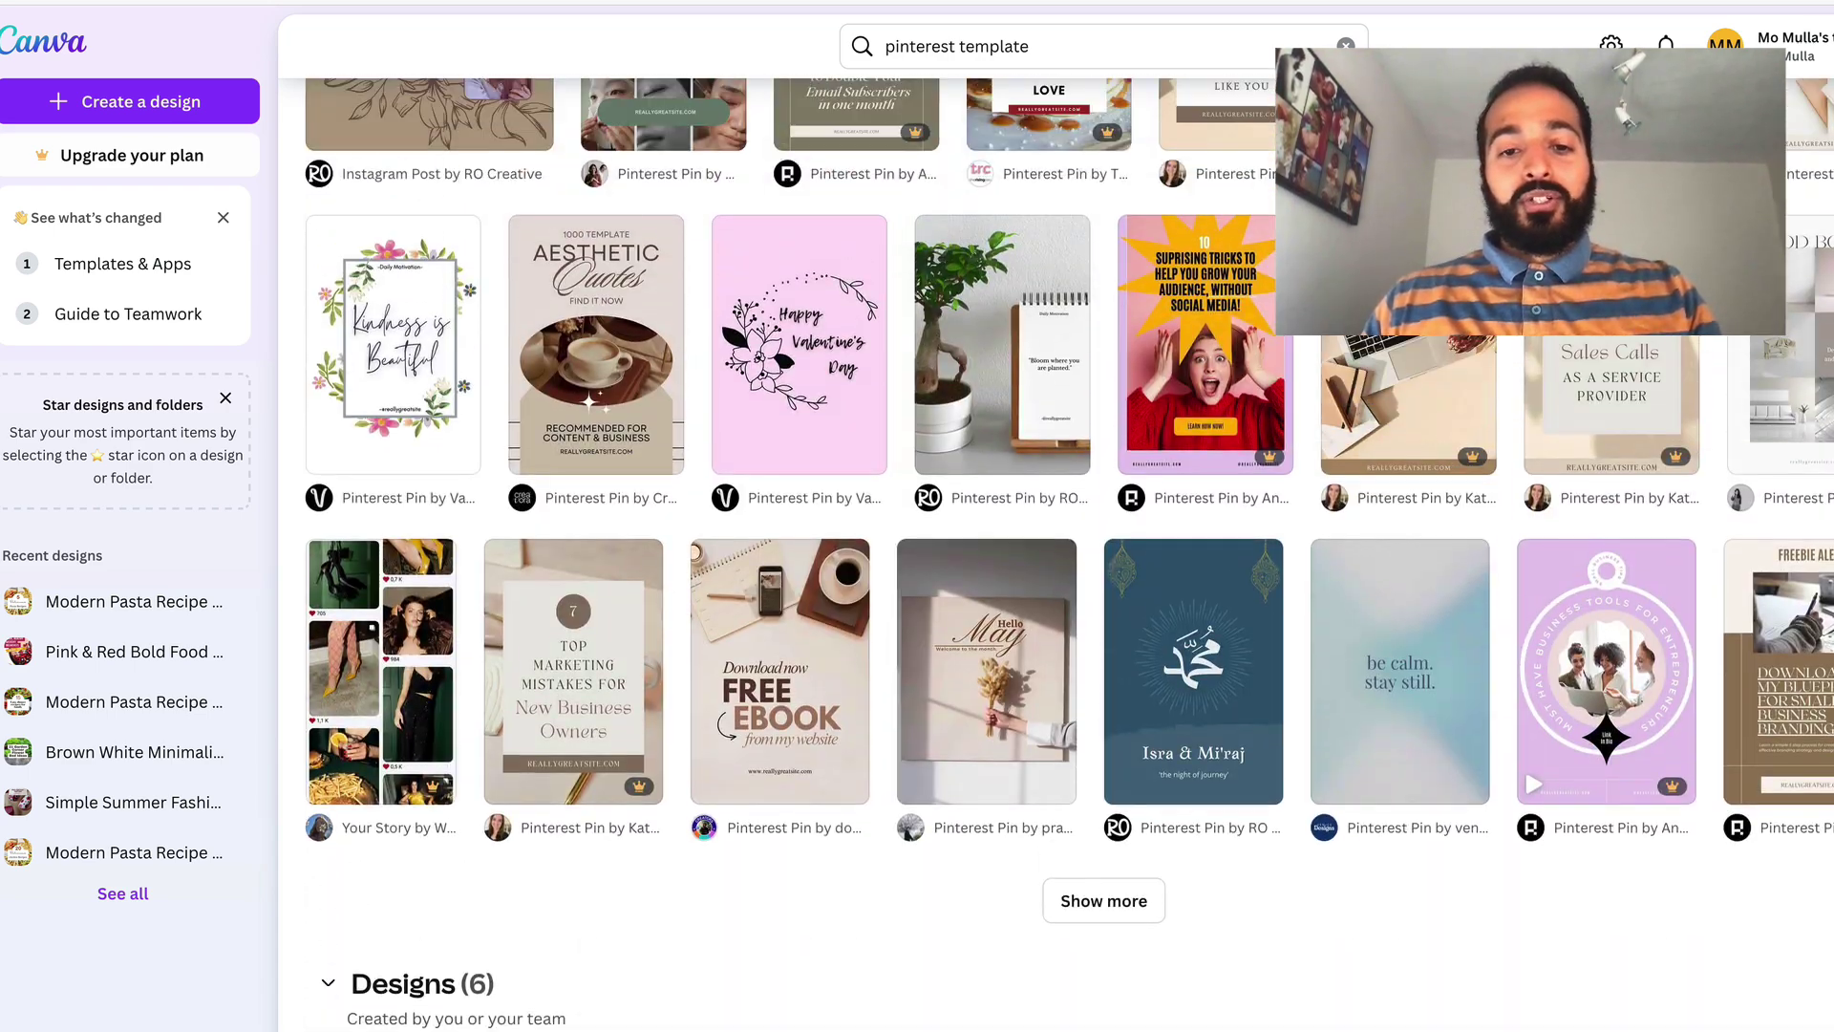
pyautogui.scroll(-3, 1251, 871)
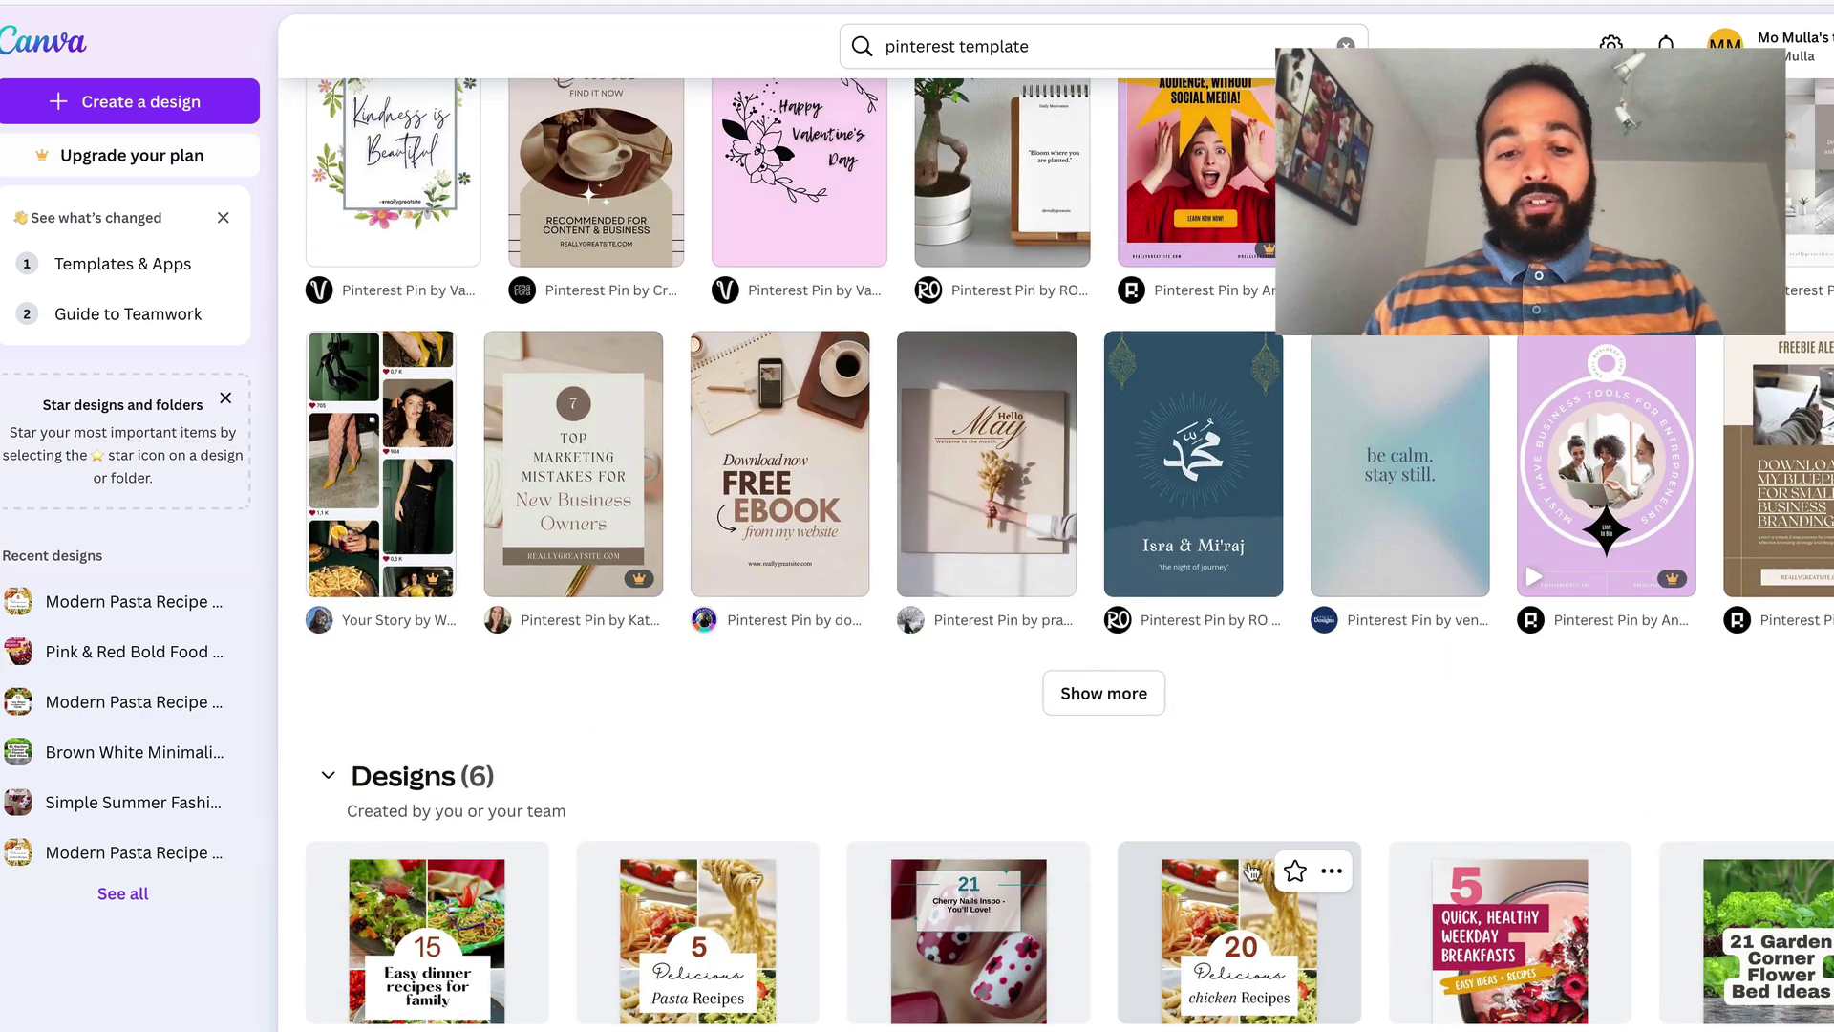
pyautogui.scroll(-3, 1251, 871)
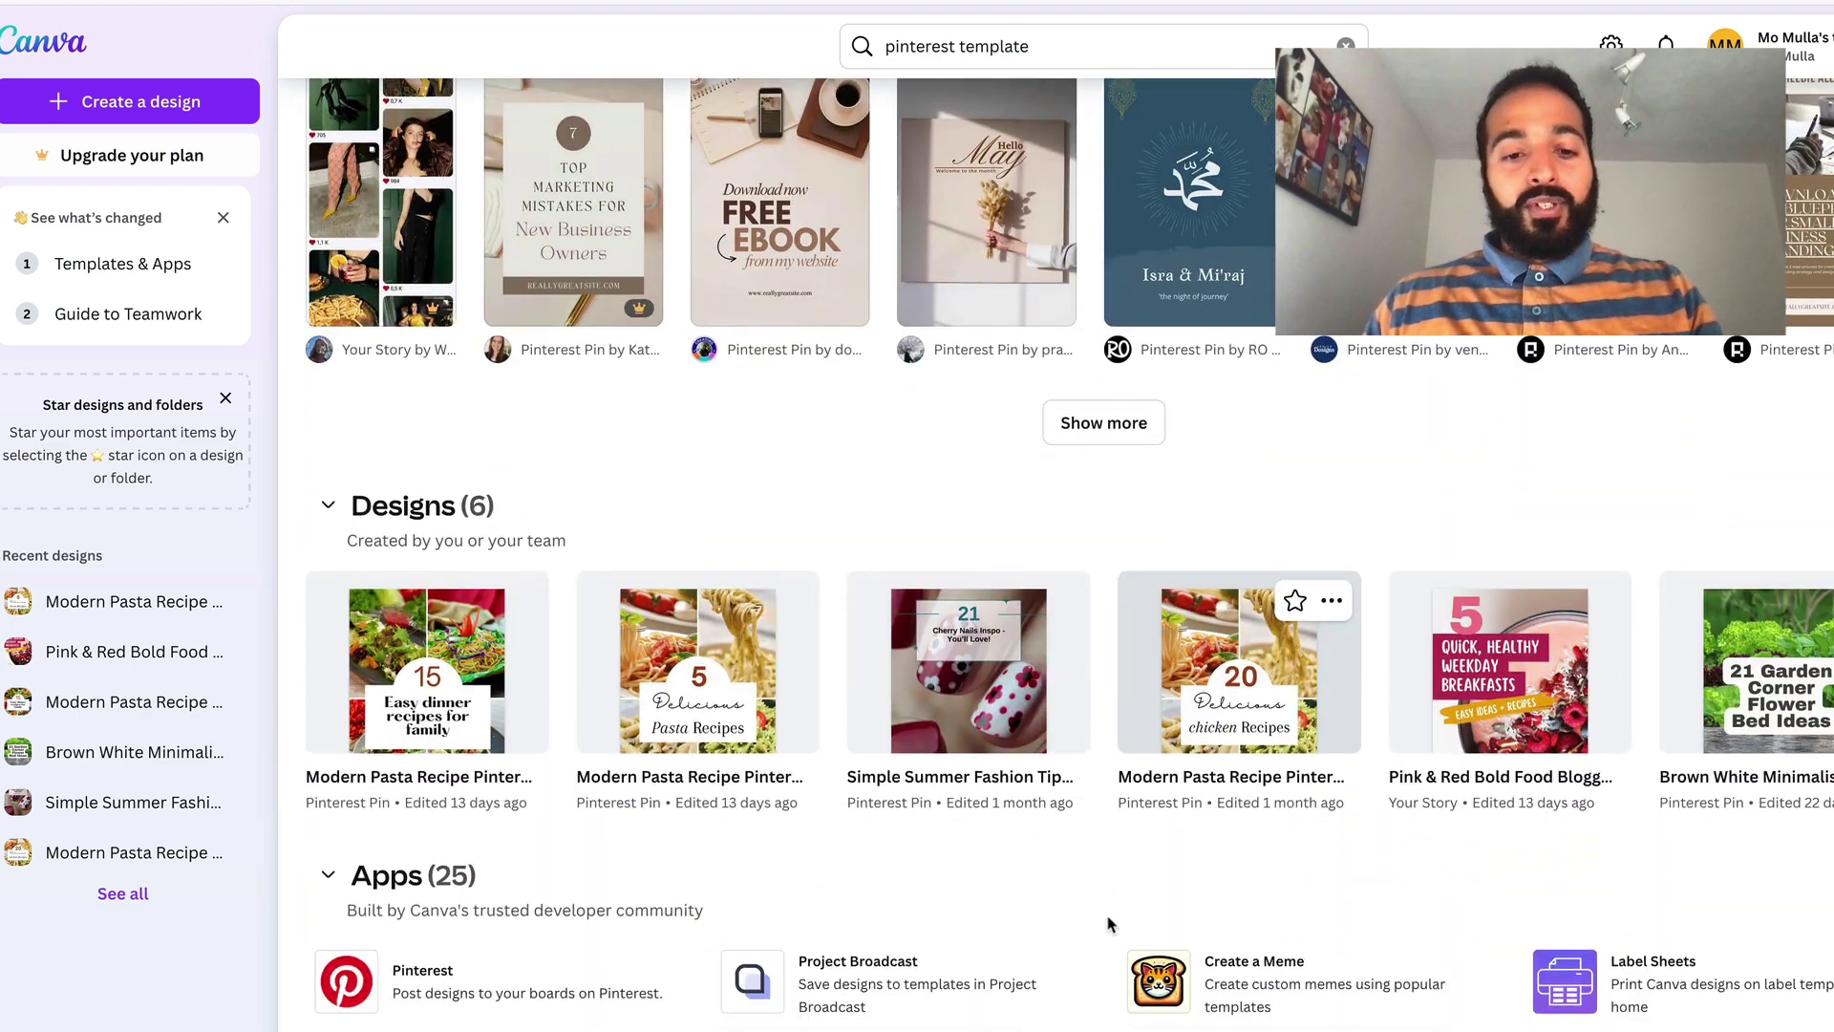
pyautogui.click(698, 697)
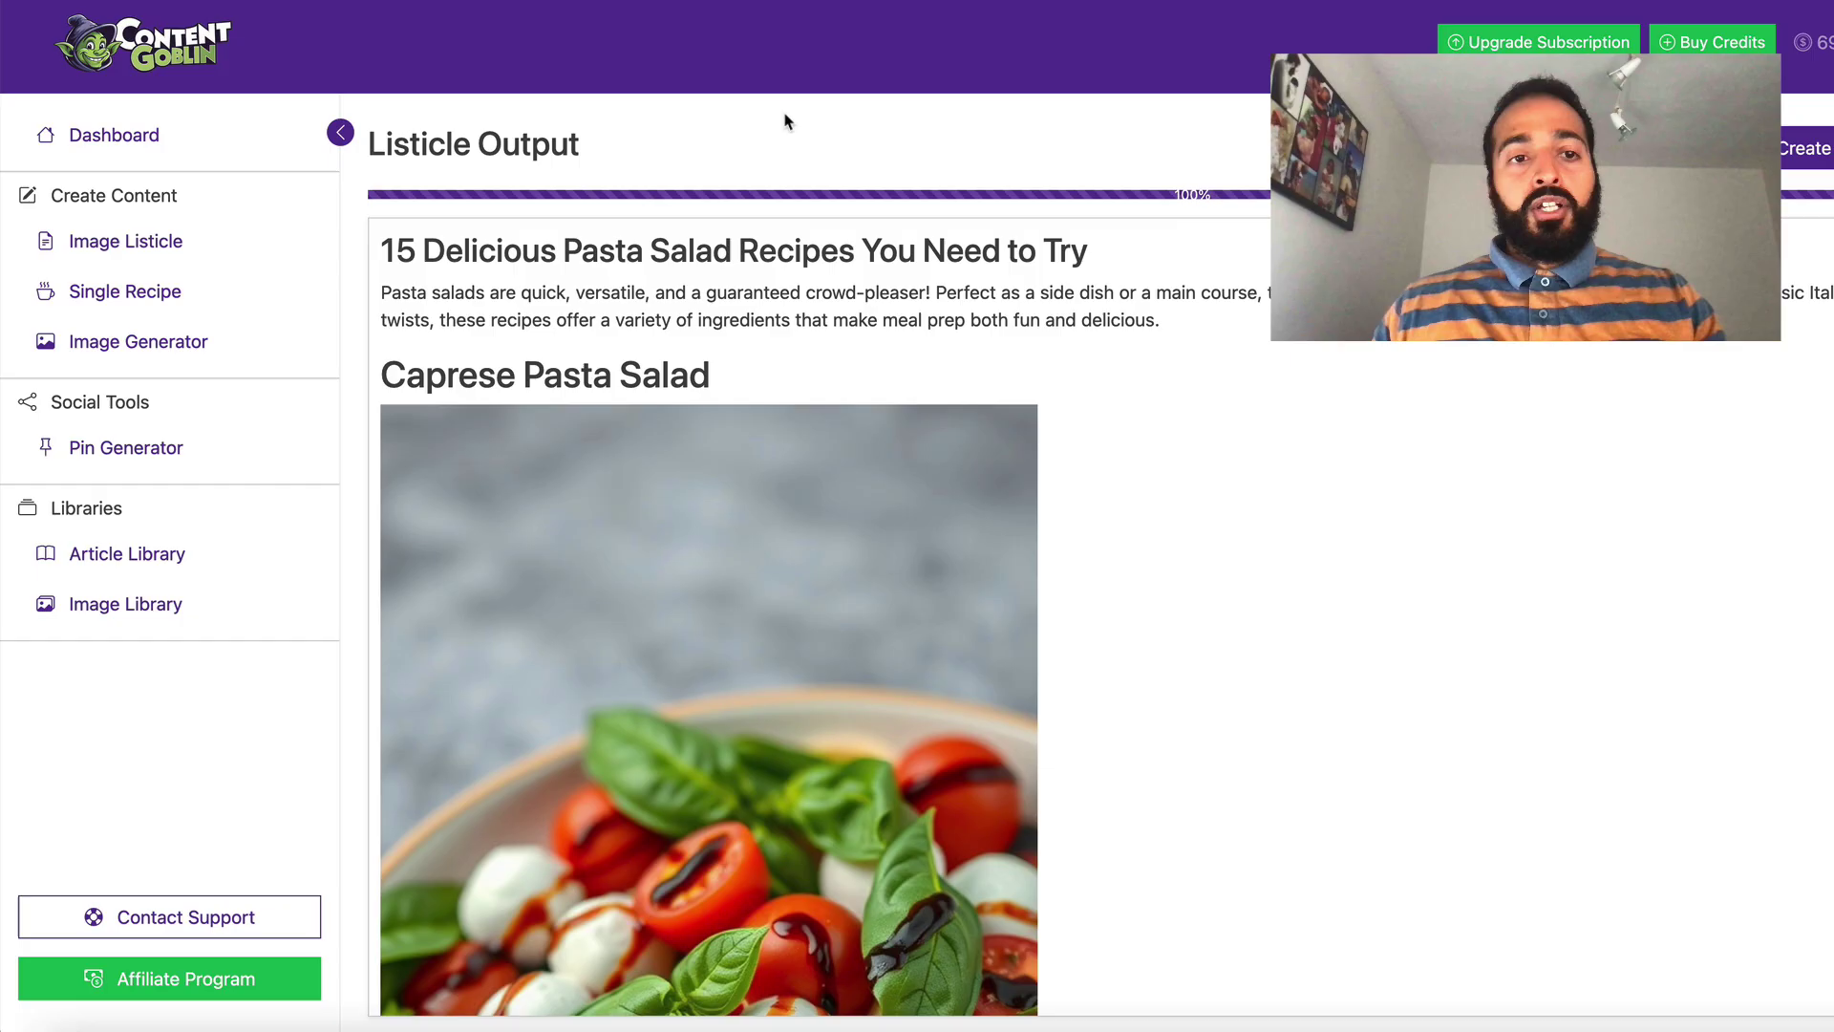
# Open Content Goblin's Pin Generator and copy 'pasta salad recipes' from Pinterest's search box.
pyautogui.click(167, 455)
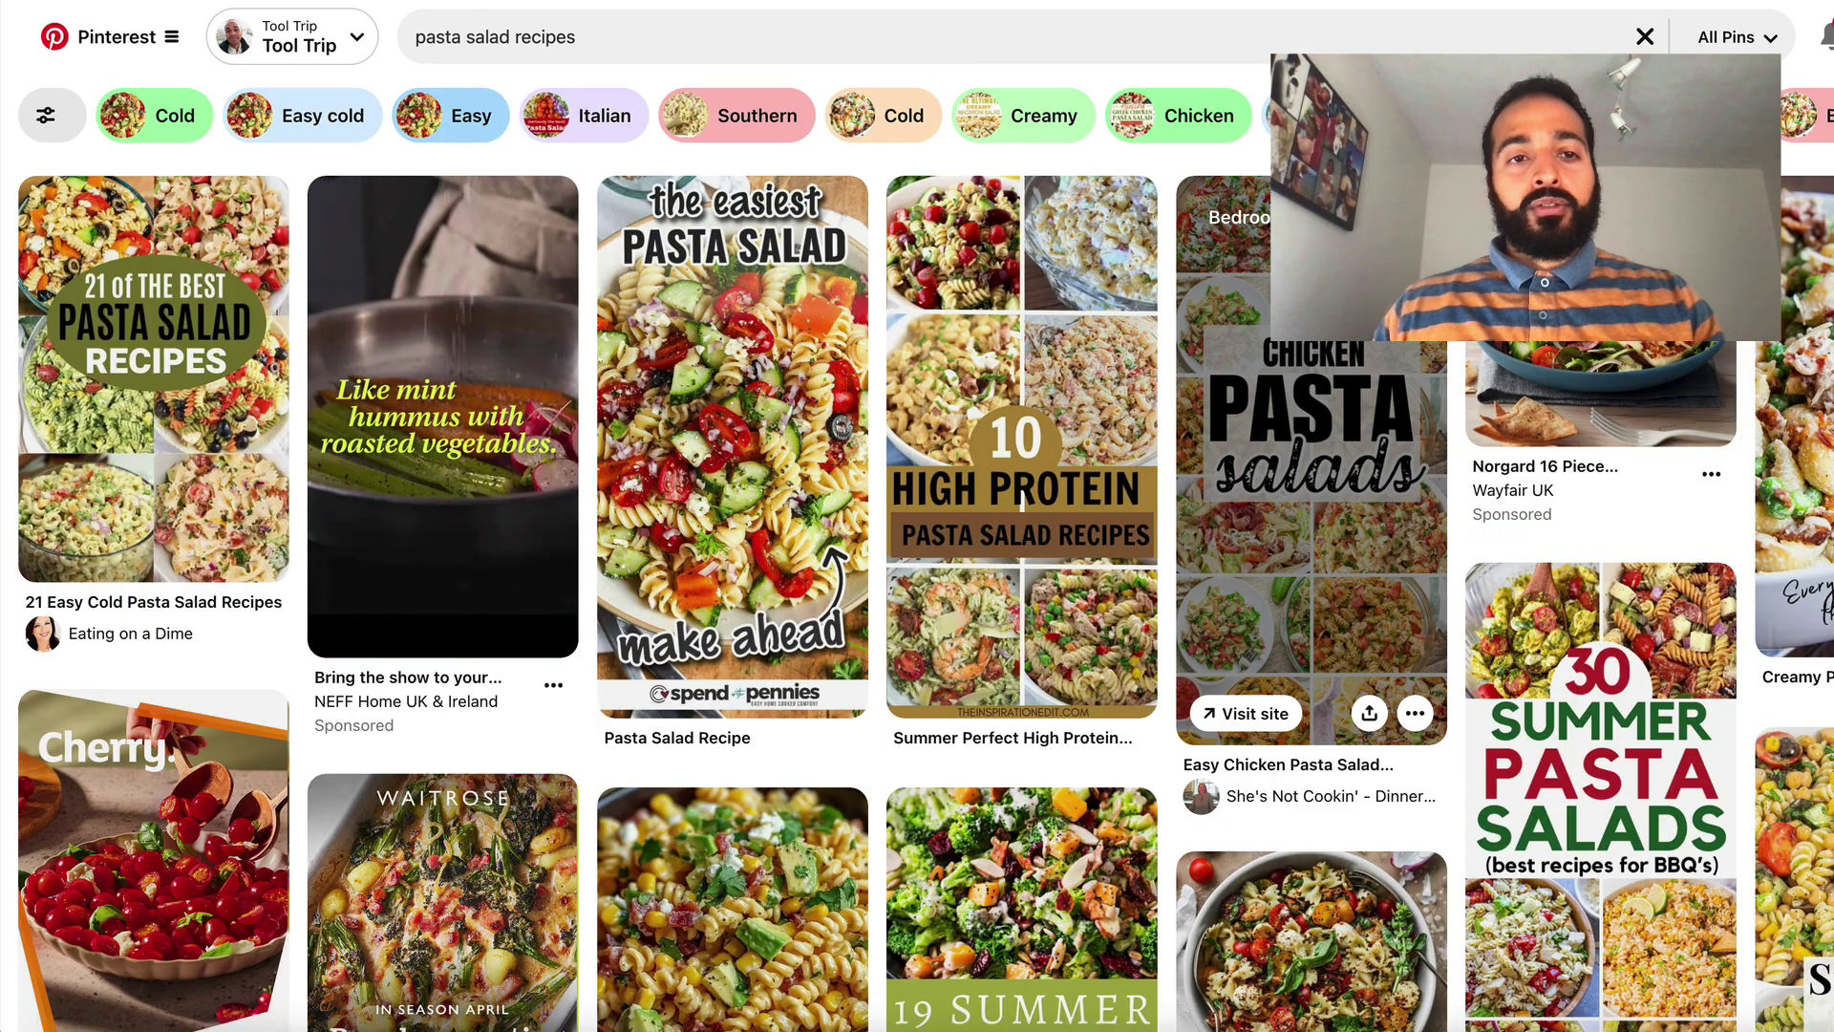
pyautogui.click(1010, 35)
pyautogui.press('super+c')
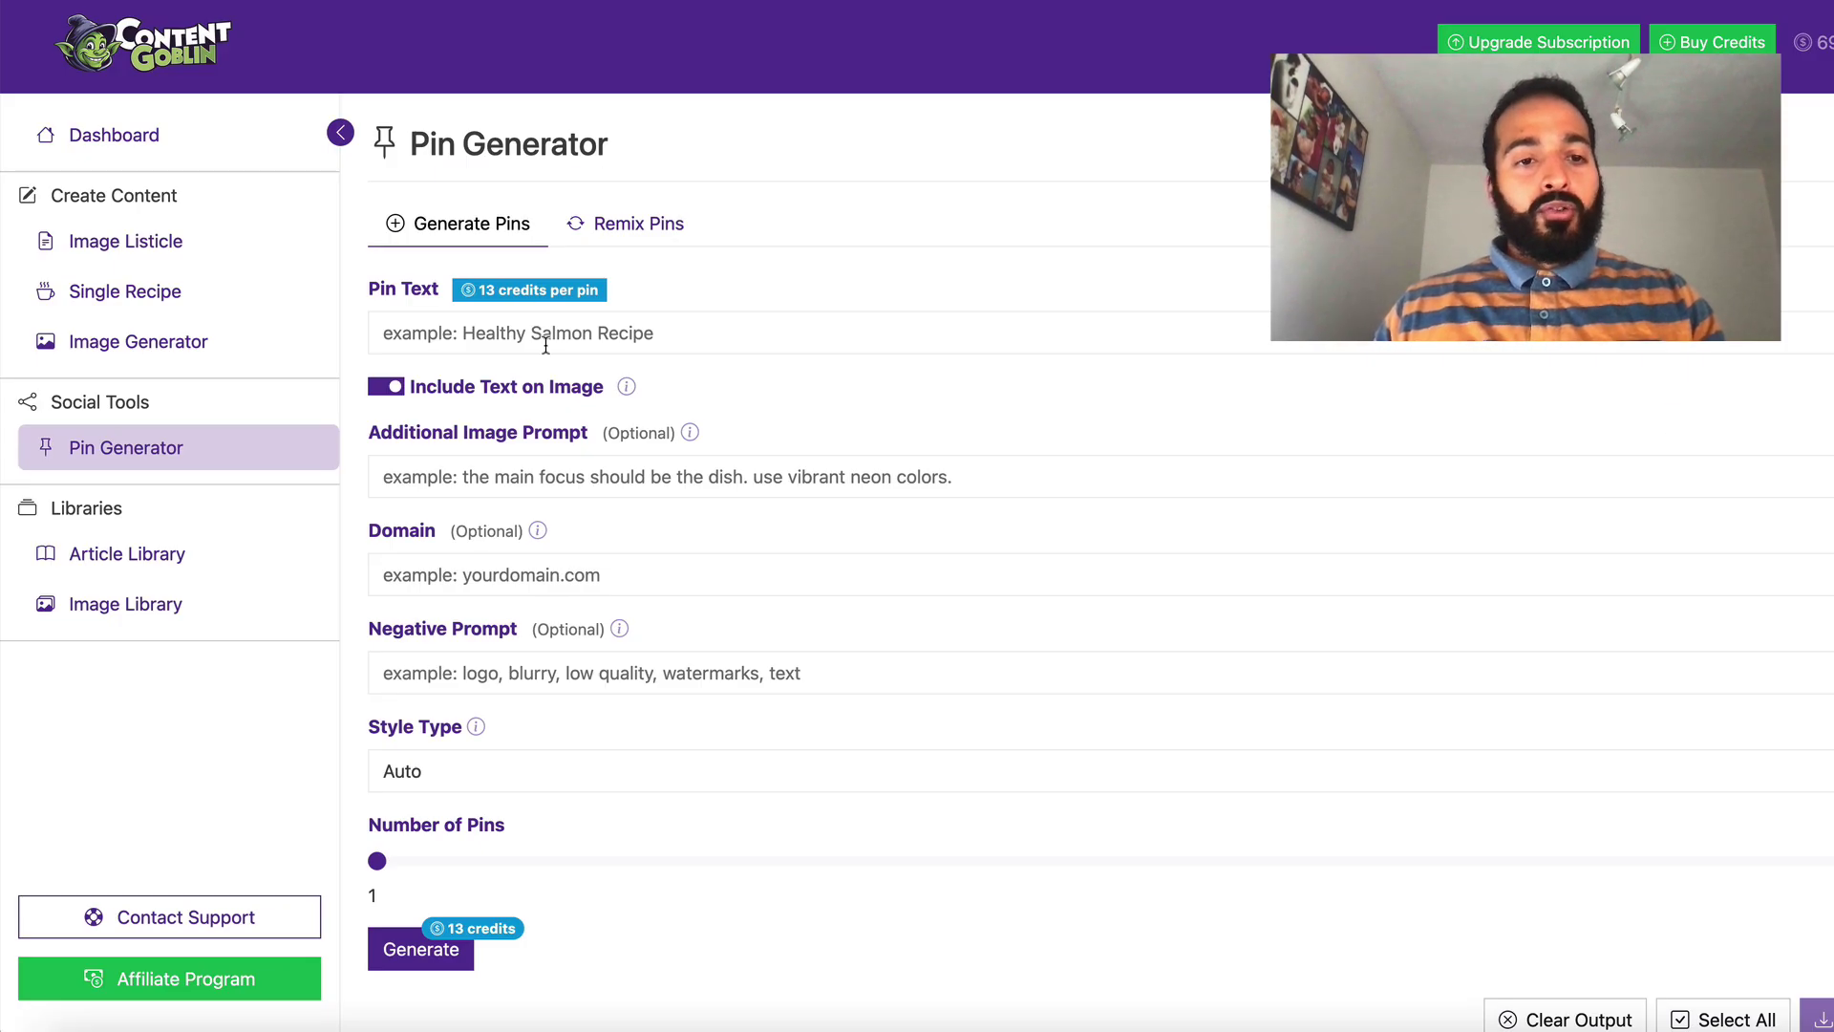
# Paste 'pasta salad recipes' as the pin text and prefix it with '15'.
pyautogui.click(545, 344)
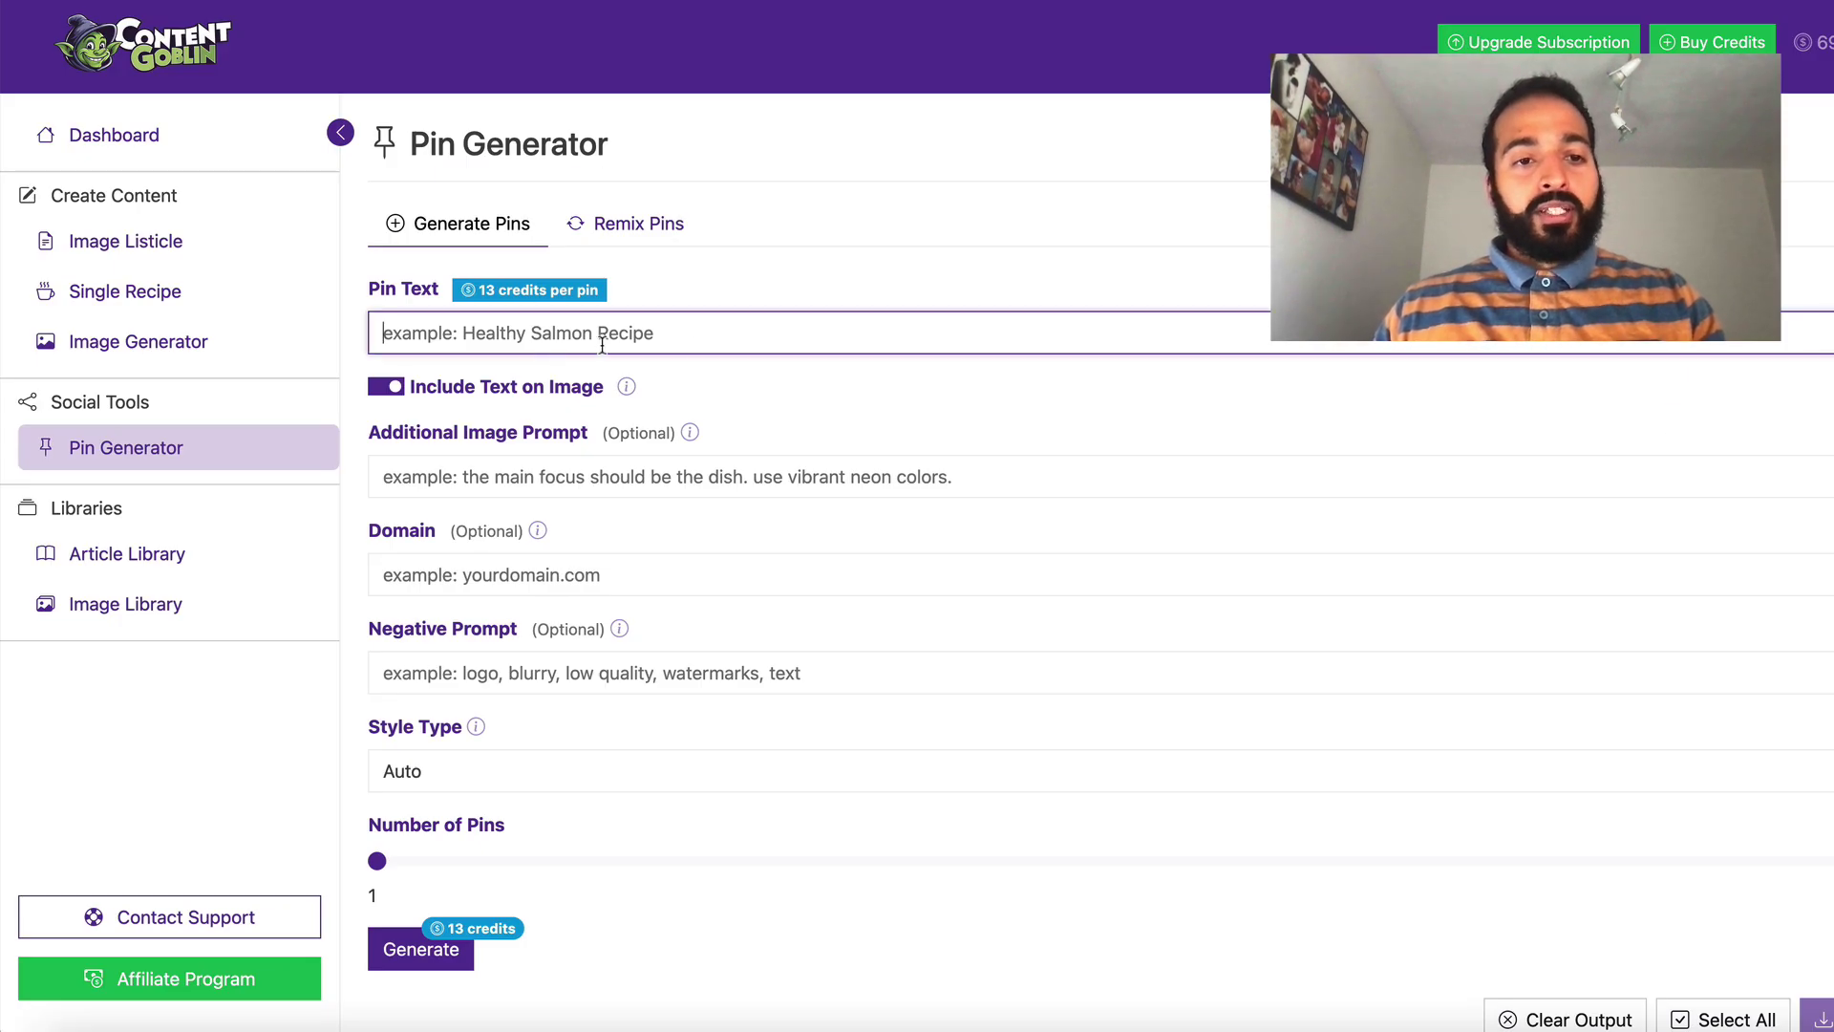
pyautogui.press('super+v')
pyautogui.press('Escape')
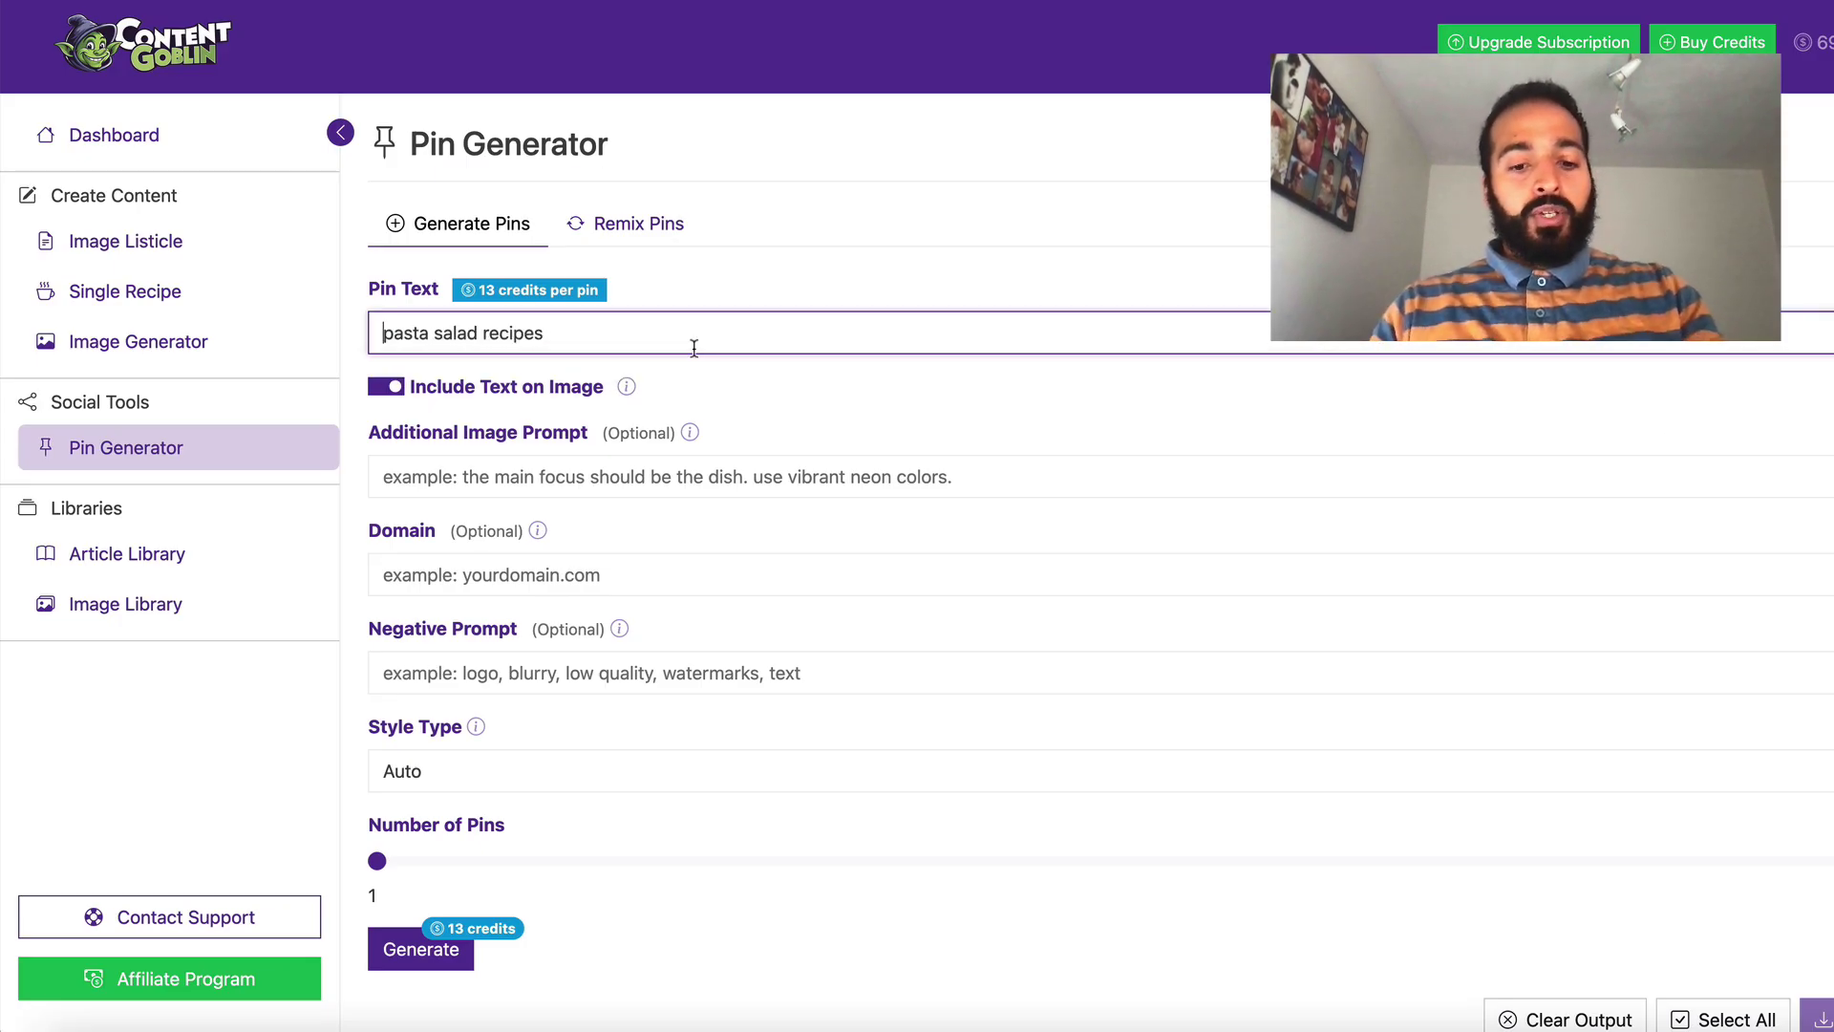
pyautogui.write('15')
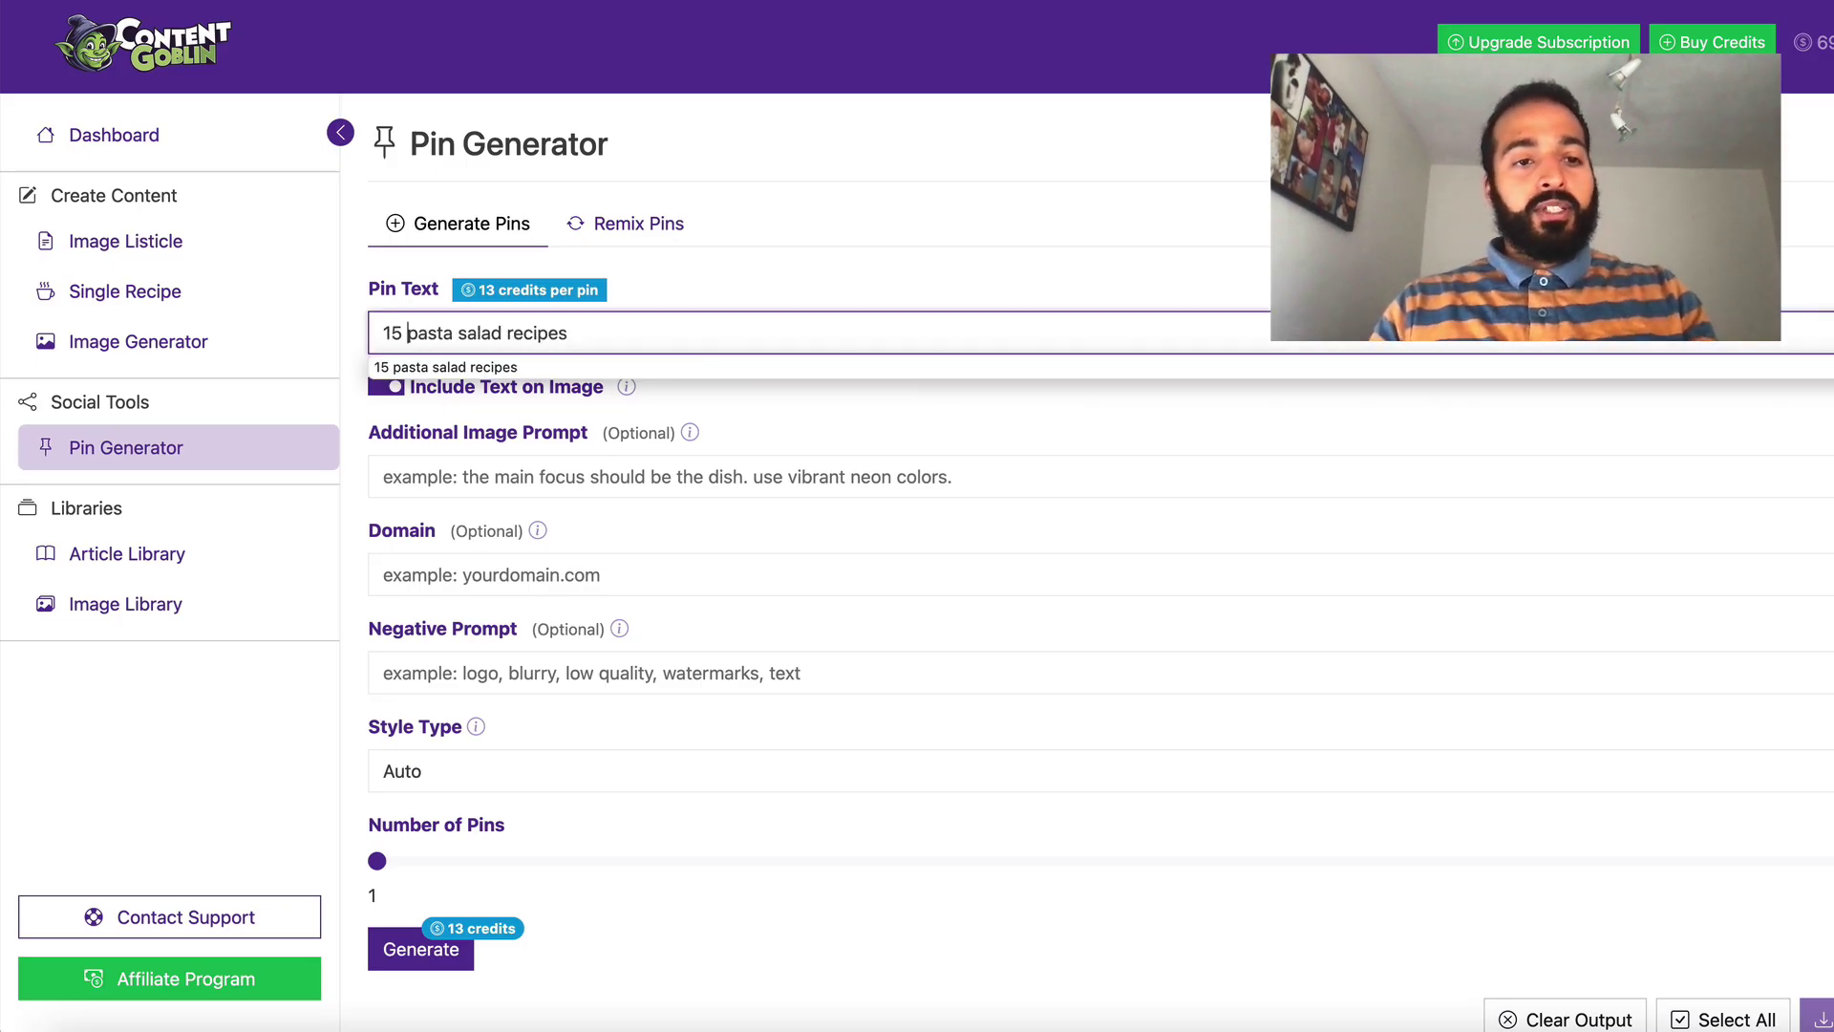
# Enter Foodblogexample.com as the pin's blog domain.
pyautogui.click(795, 765)
pyautogui.click(740, 577)
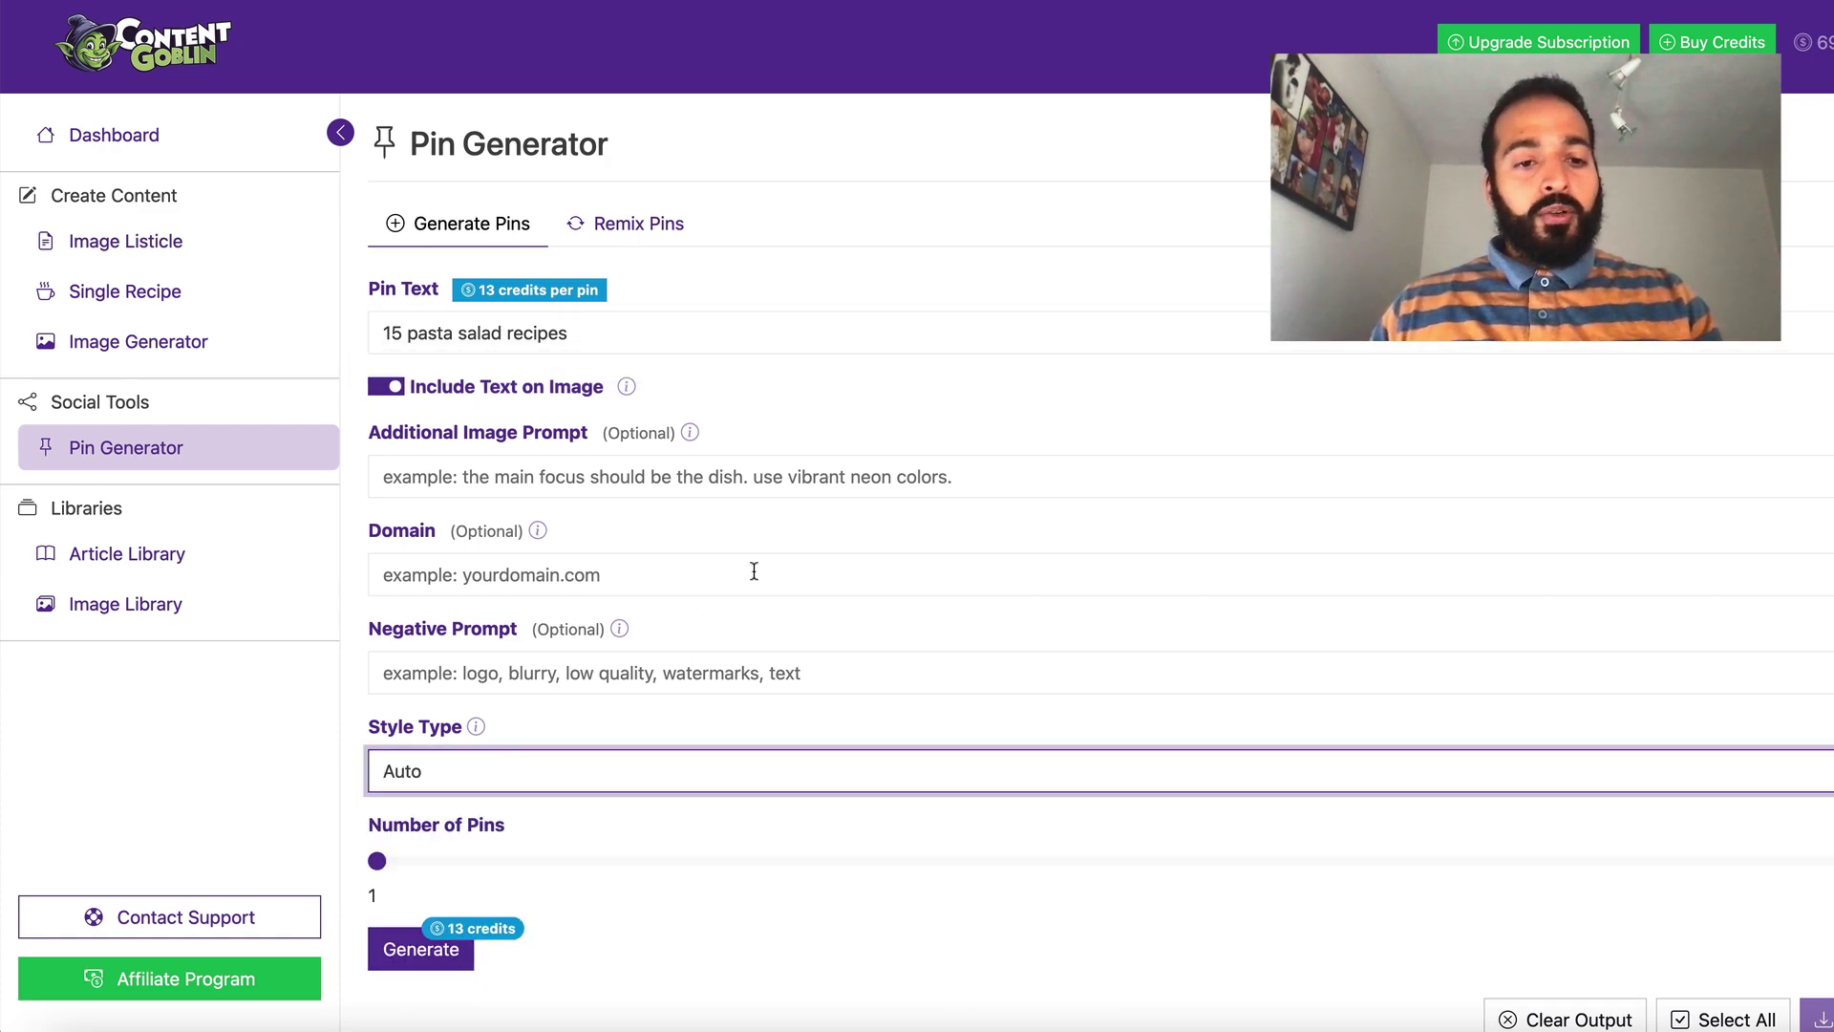
pyautogui.click(892, 573)
pyautogui.write('Foodblogexample.com')
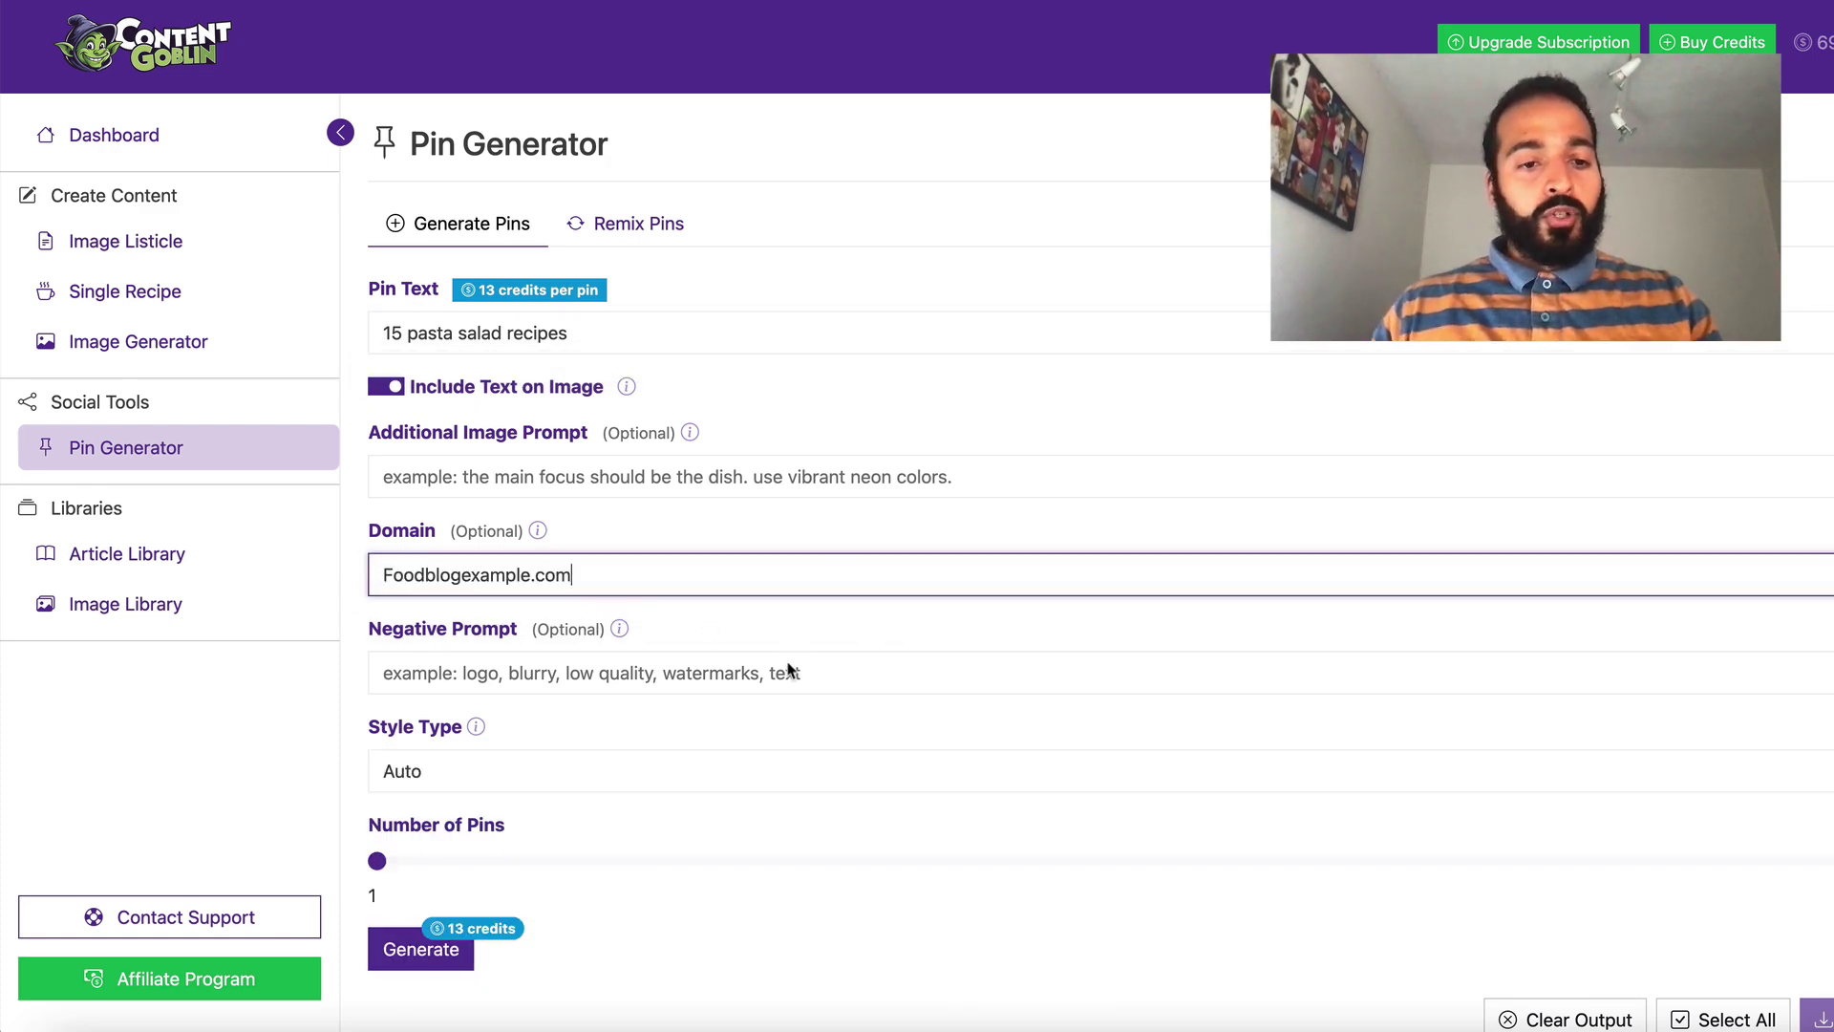
pyautogui.scroll(-1, 754, 726)
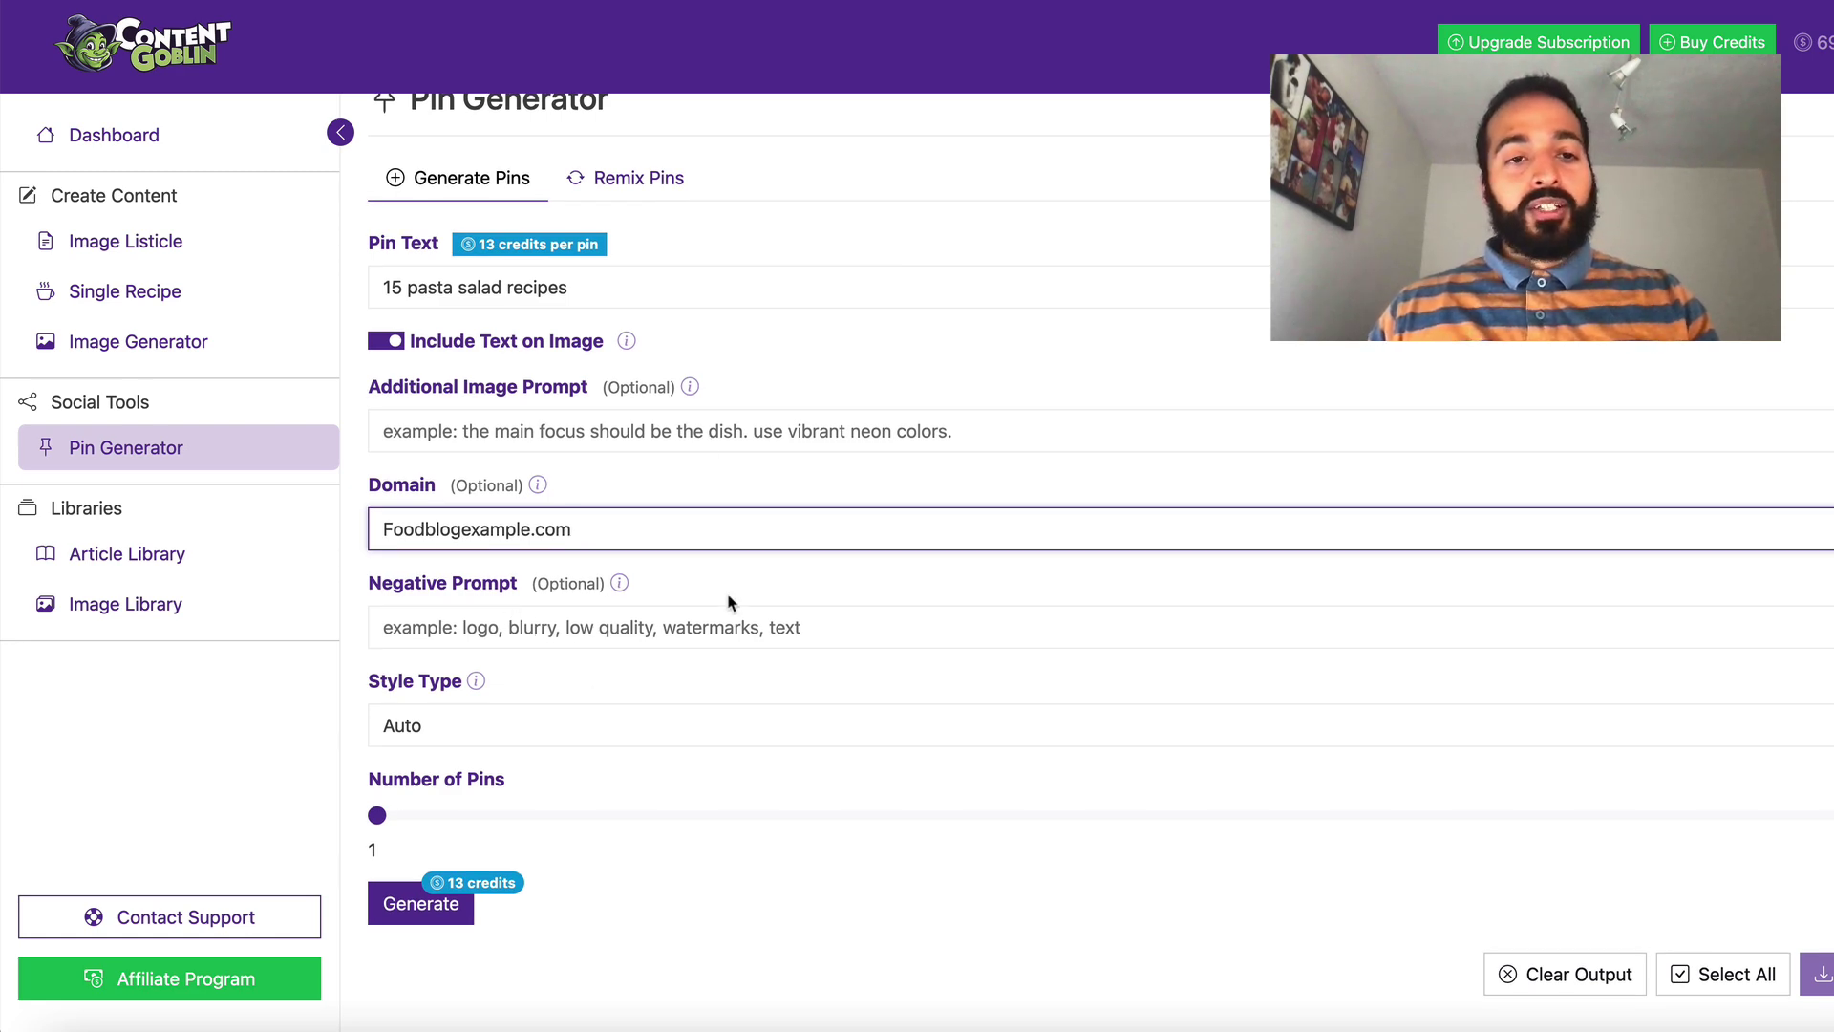
pyautogui.scroll(1, 1023, 565)
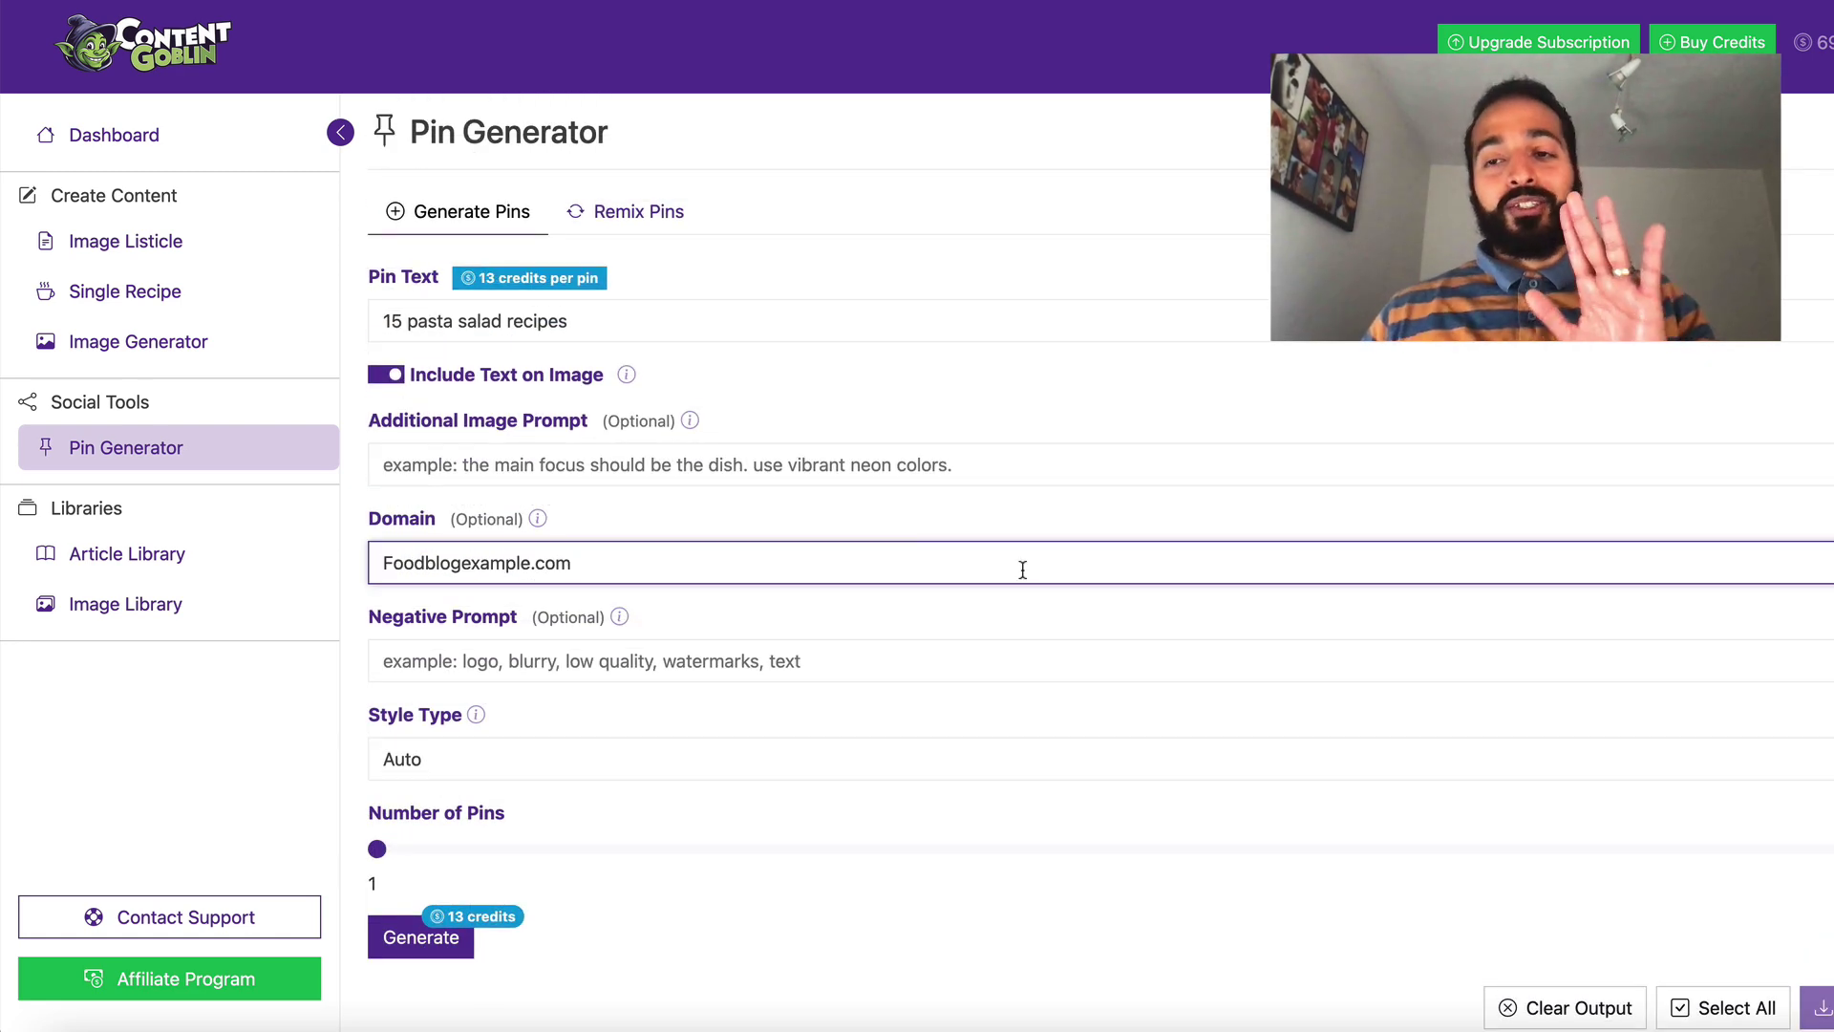
pyautogui.scroll(-1, 1018, 582)
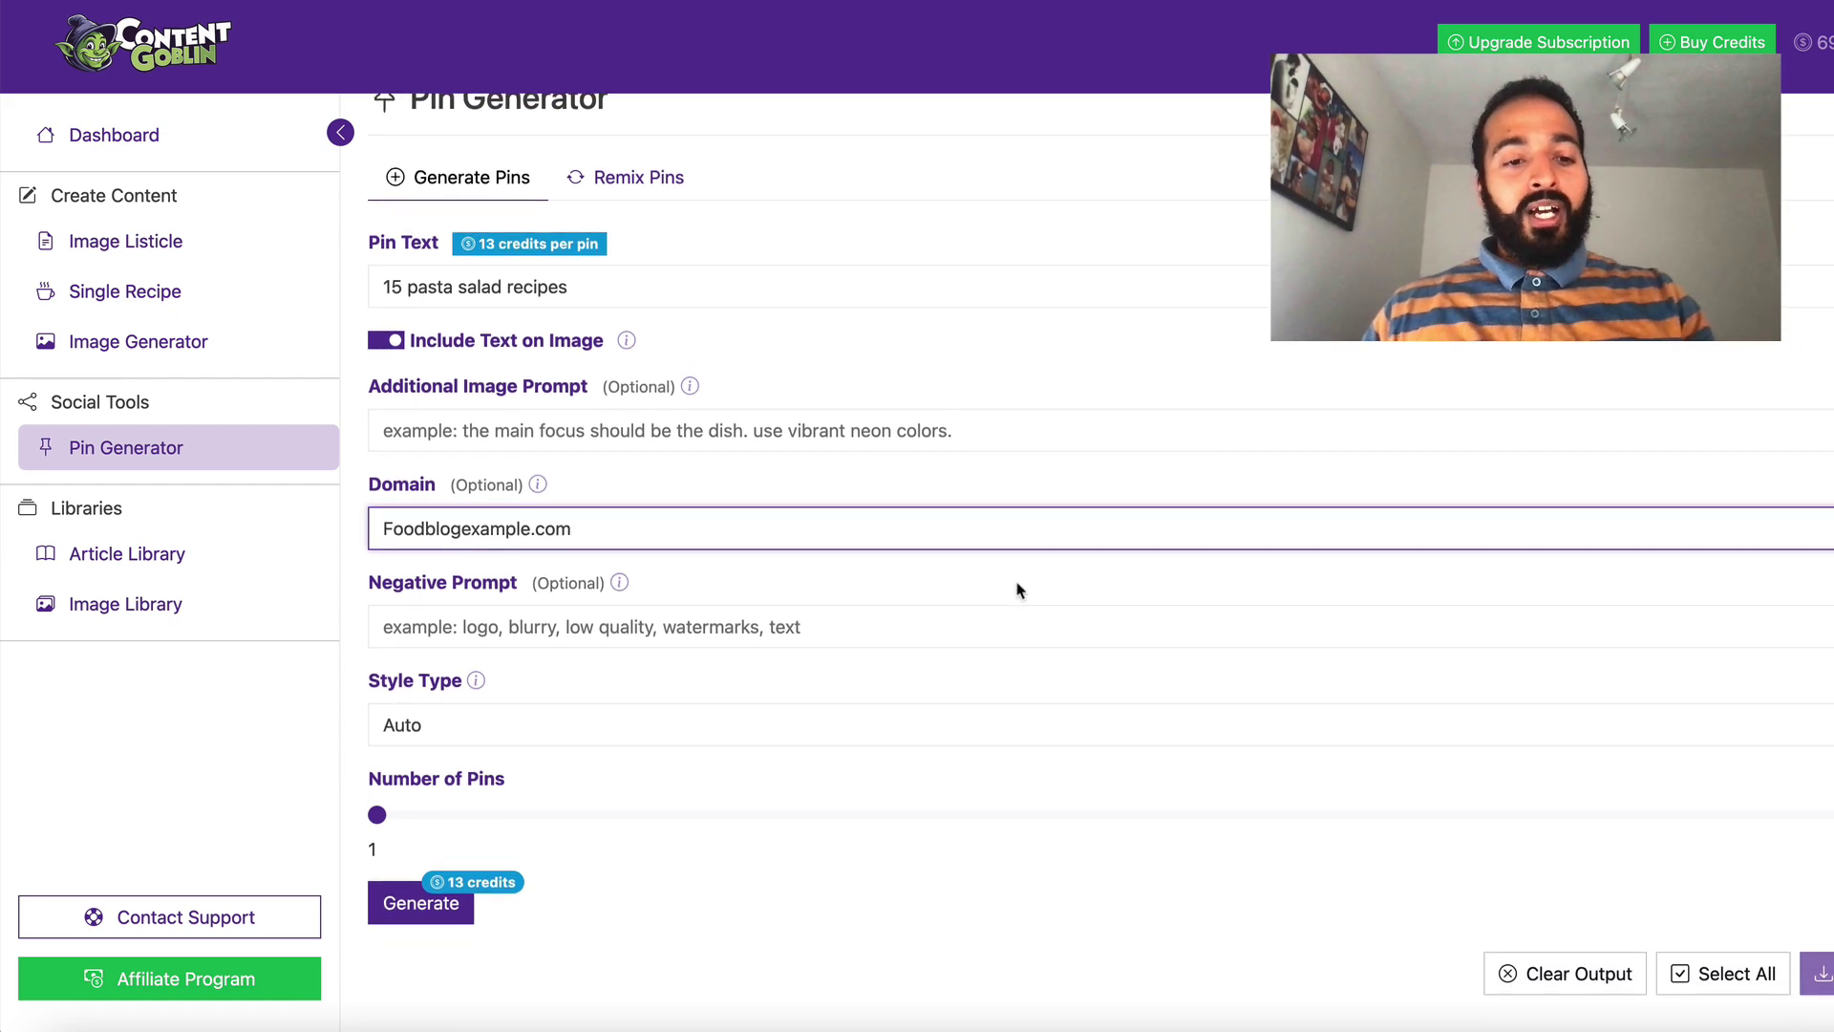
# Choose the custom style type, set Number of Pins to 2, and generate the pins.
pyautogui.click(545, 728)
pyautogui.click(529, 765)
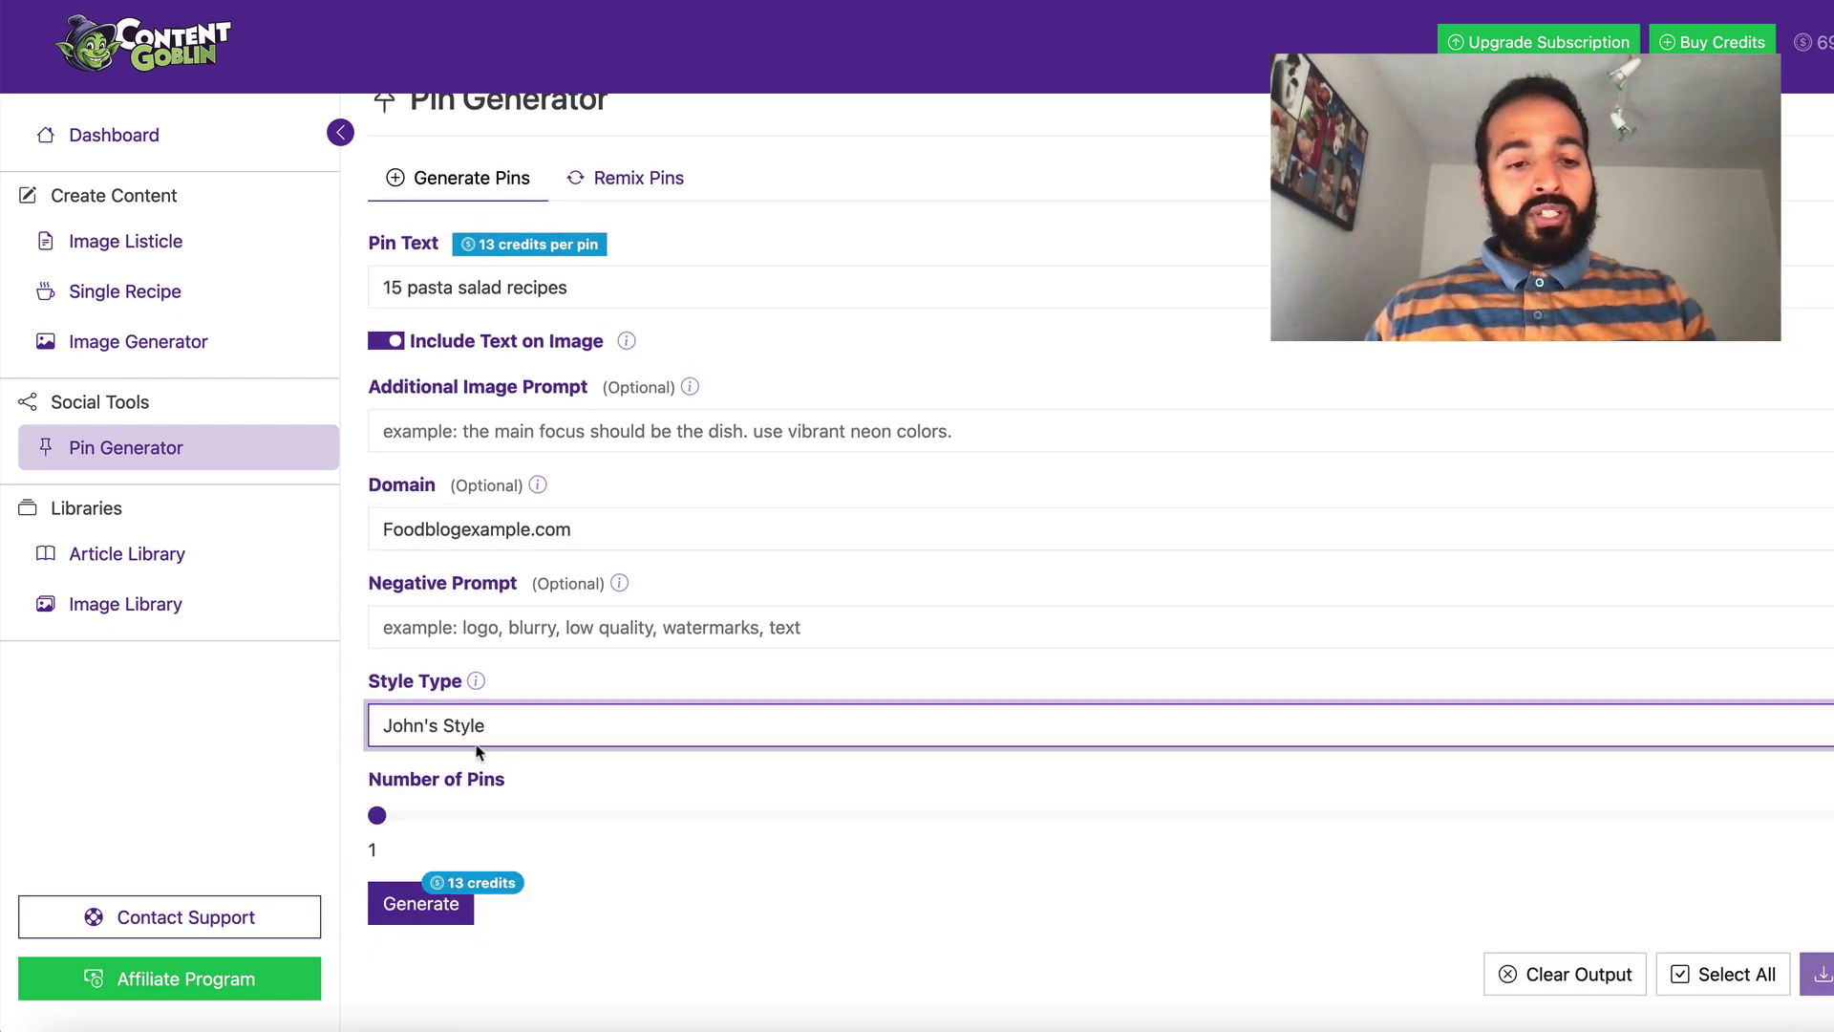
pyautogui.click(378, 818)
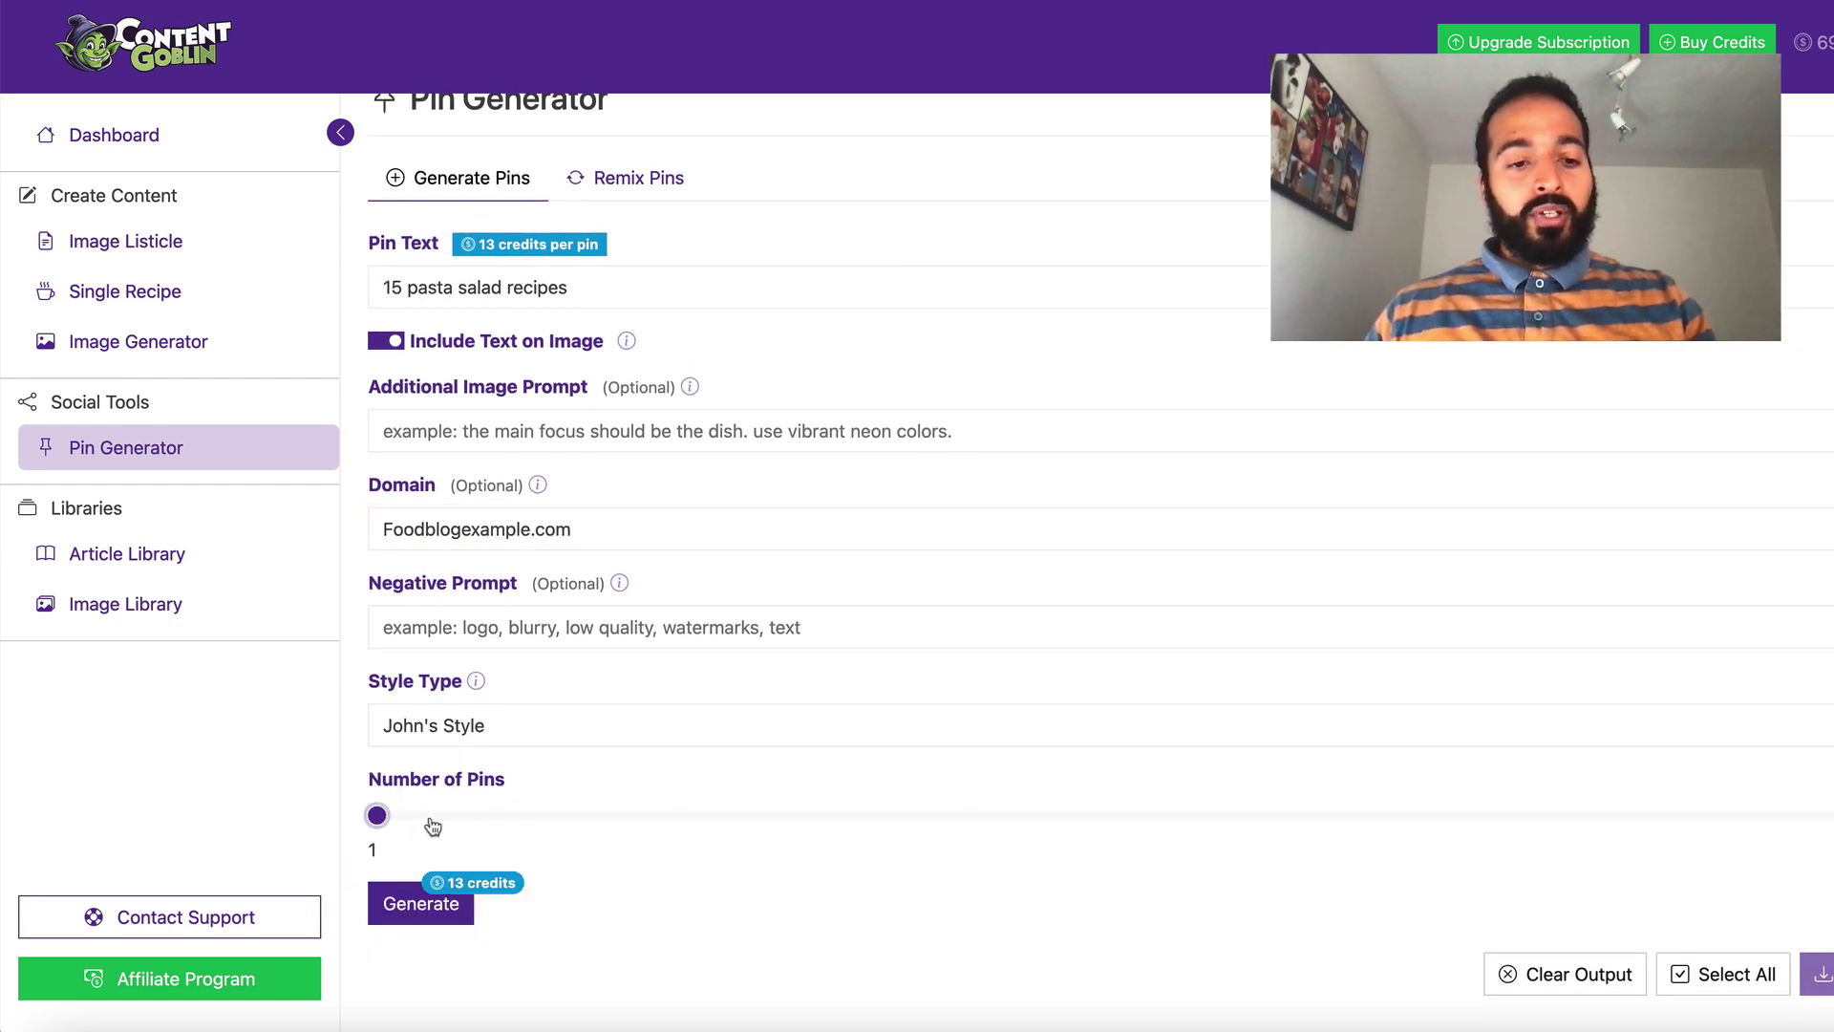
pyautogui.click(432, 826)
pyautogui.click(417, 902)
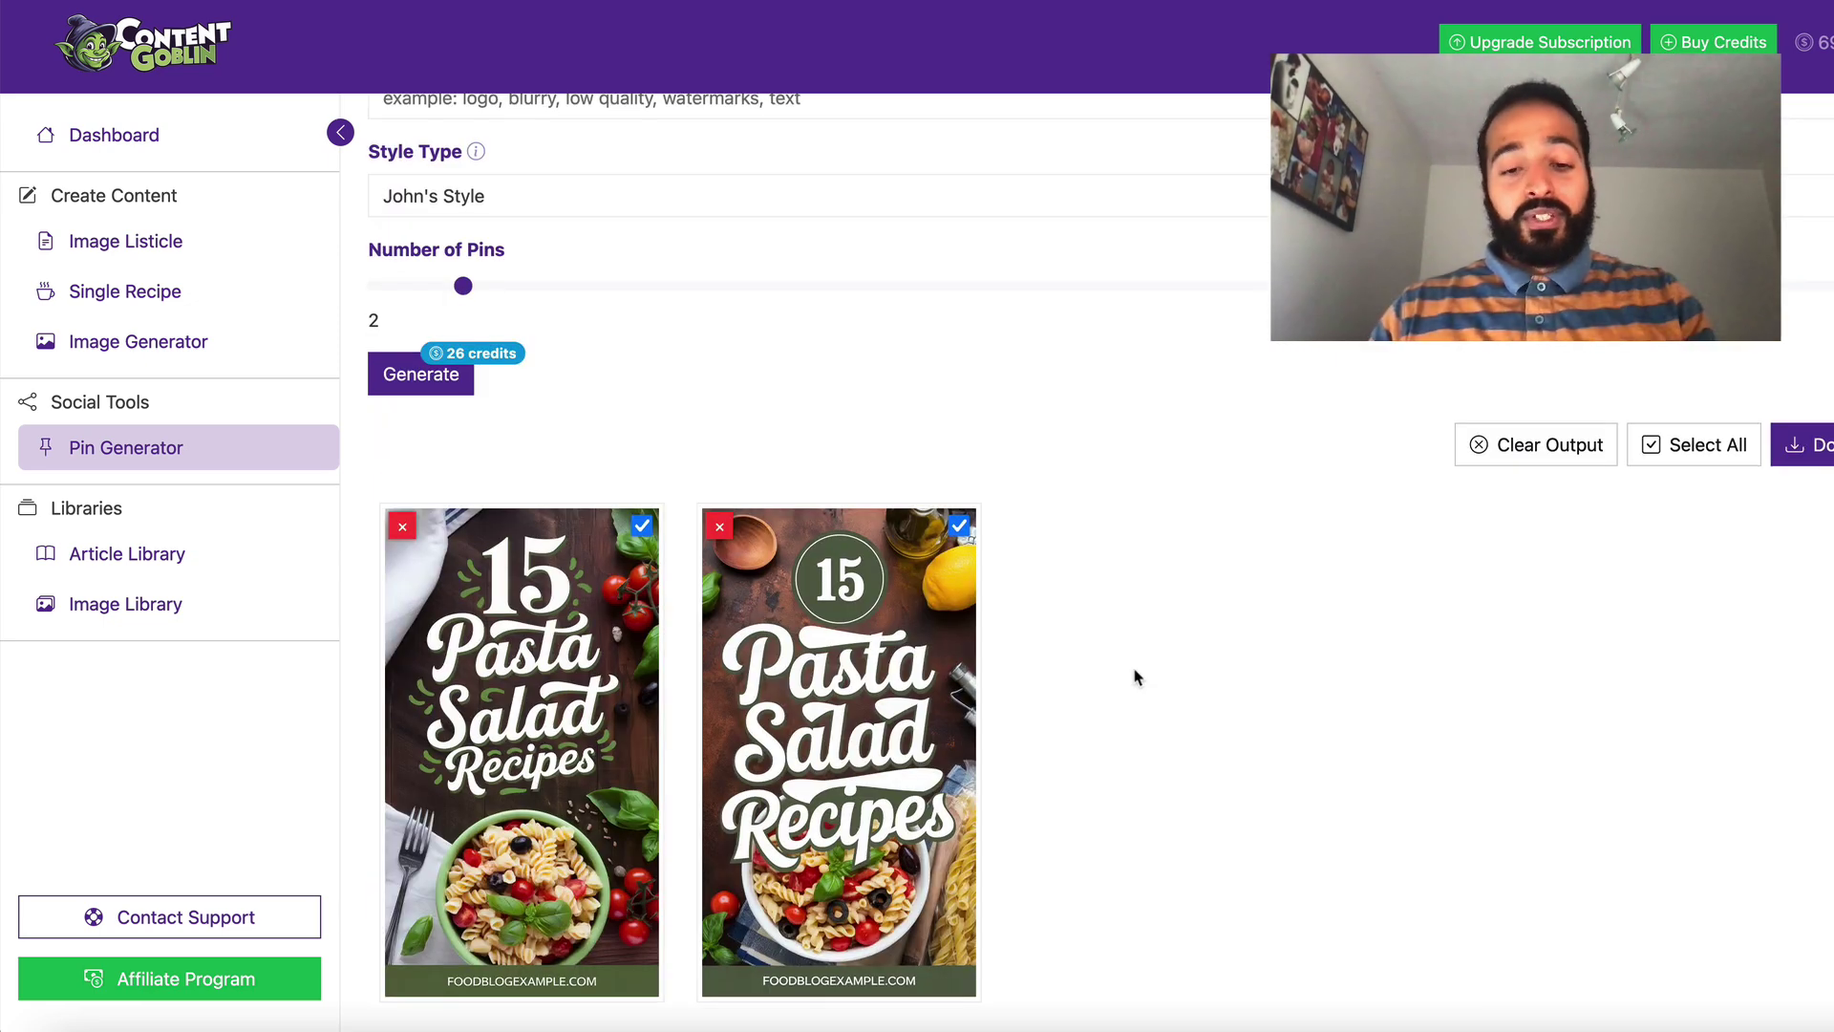
# Switch the style type to General and generate two more pasta salad pins.
pyautogui.scroll(1, 1117, 659)
pyautogui.scroll(2, 1118, 649)
pyautogui.click(531, 285)
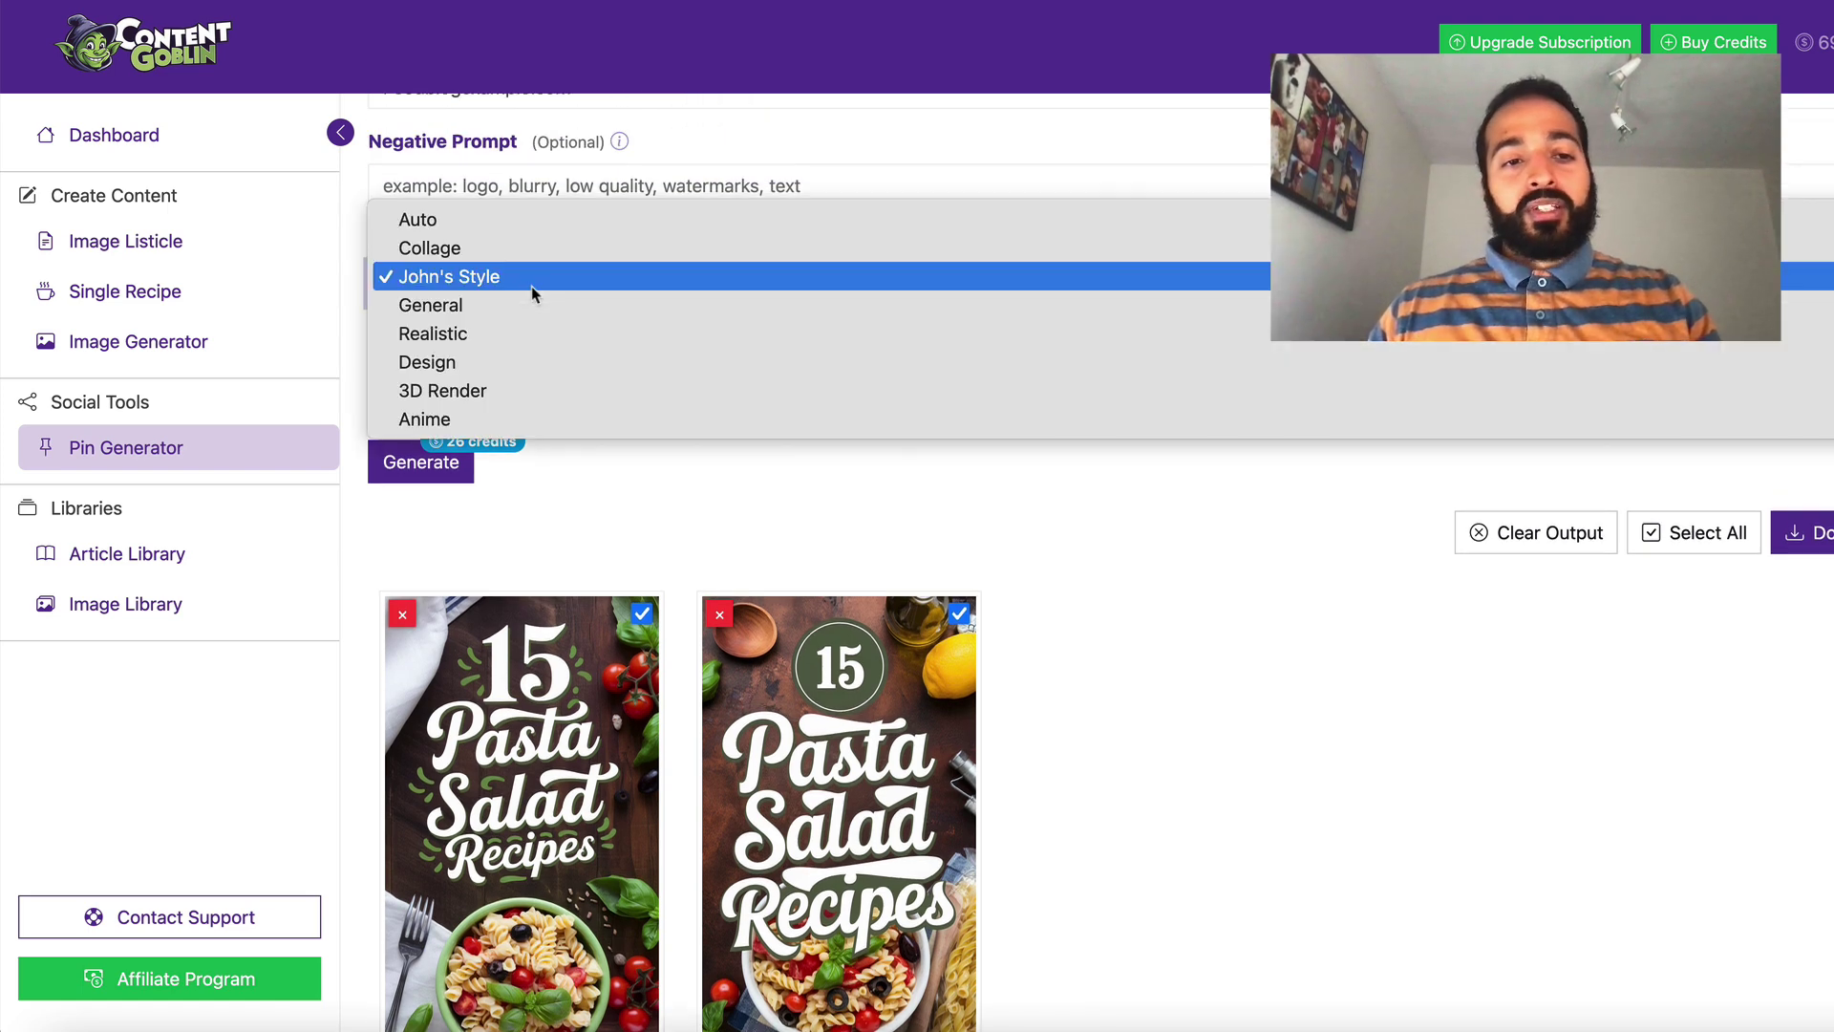
pyautogui.click(540, 307)
pyautogui.click(421, 462)
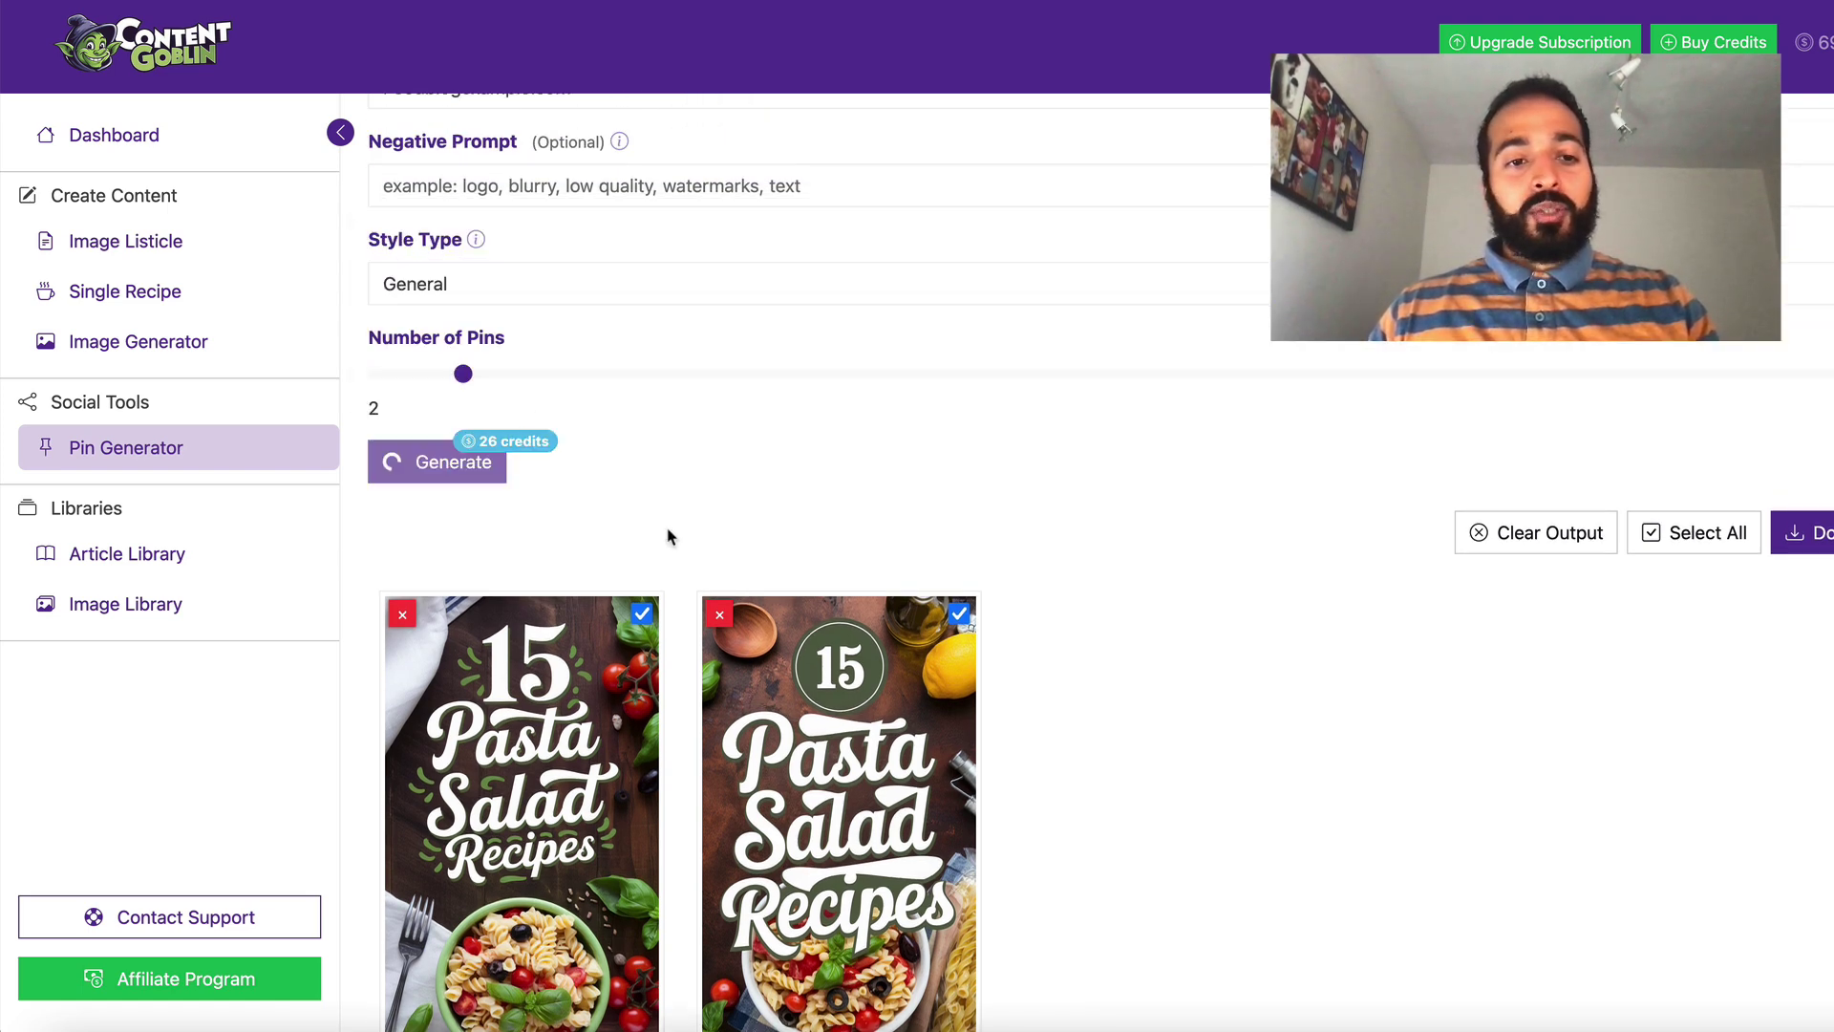
pyautogui.scroll(-2, 1120, 573)
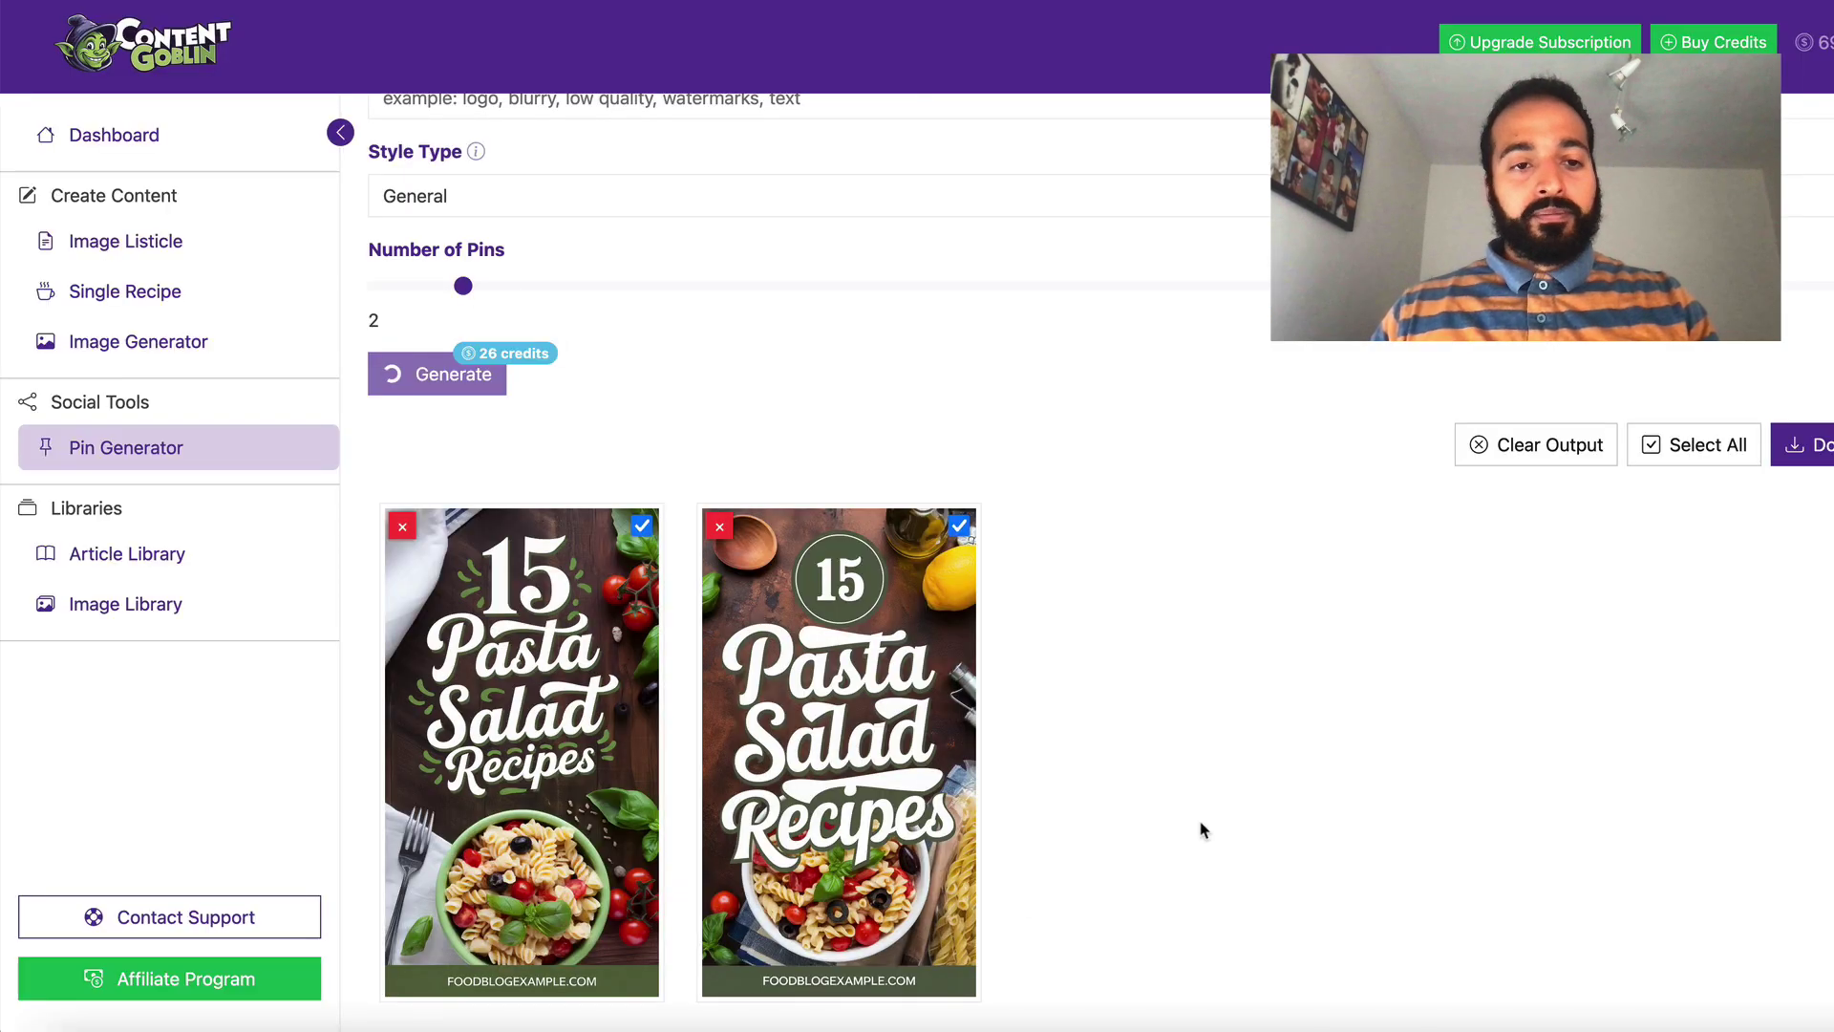
pyautogui.click(594, 197)
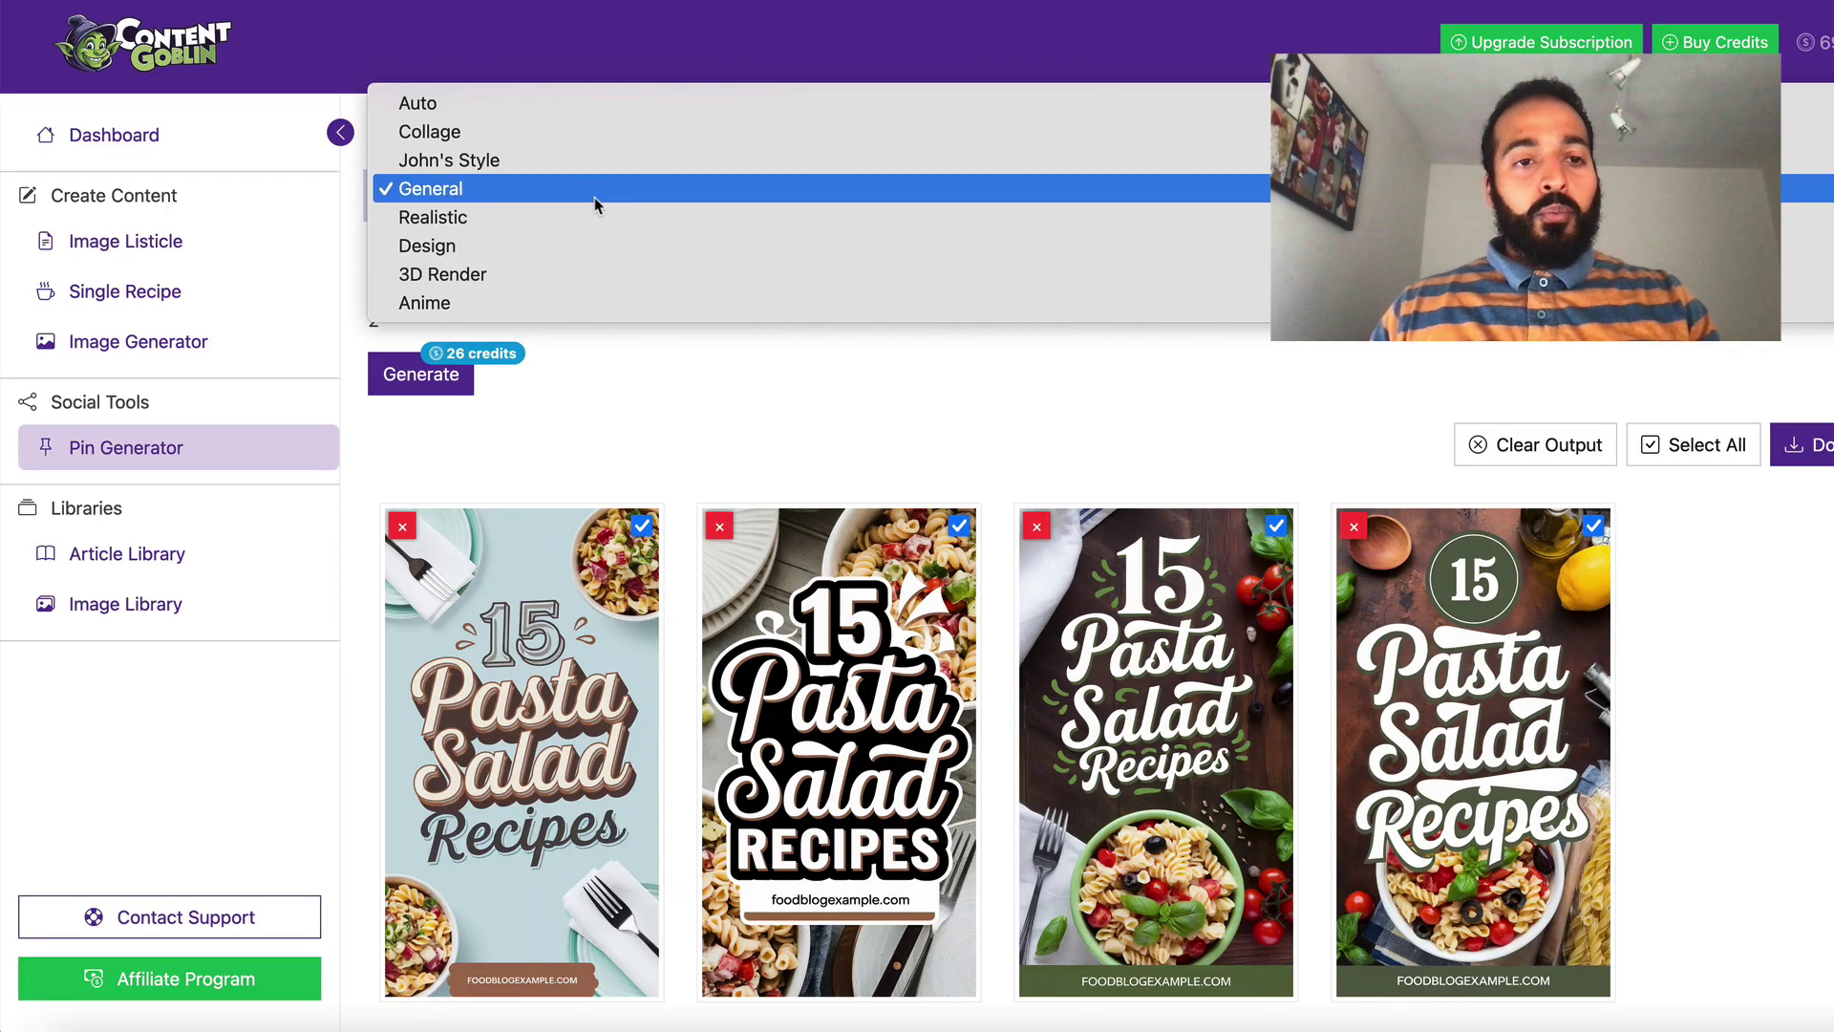
pyautogui.click(594, 191)
pyautogui.scroll(5, 635, 408)
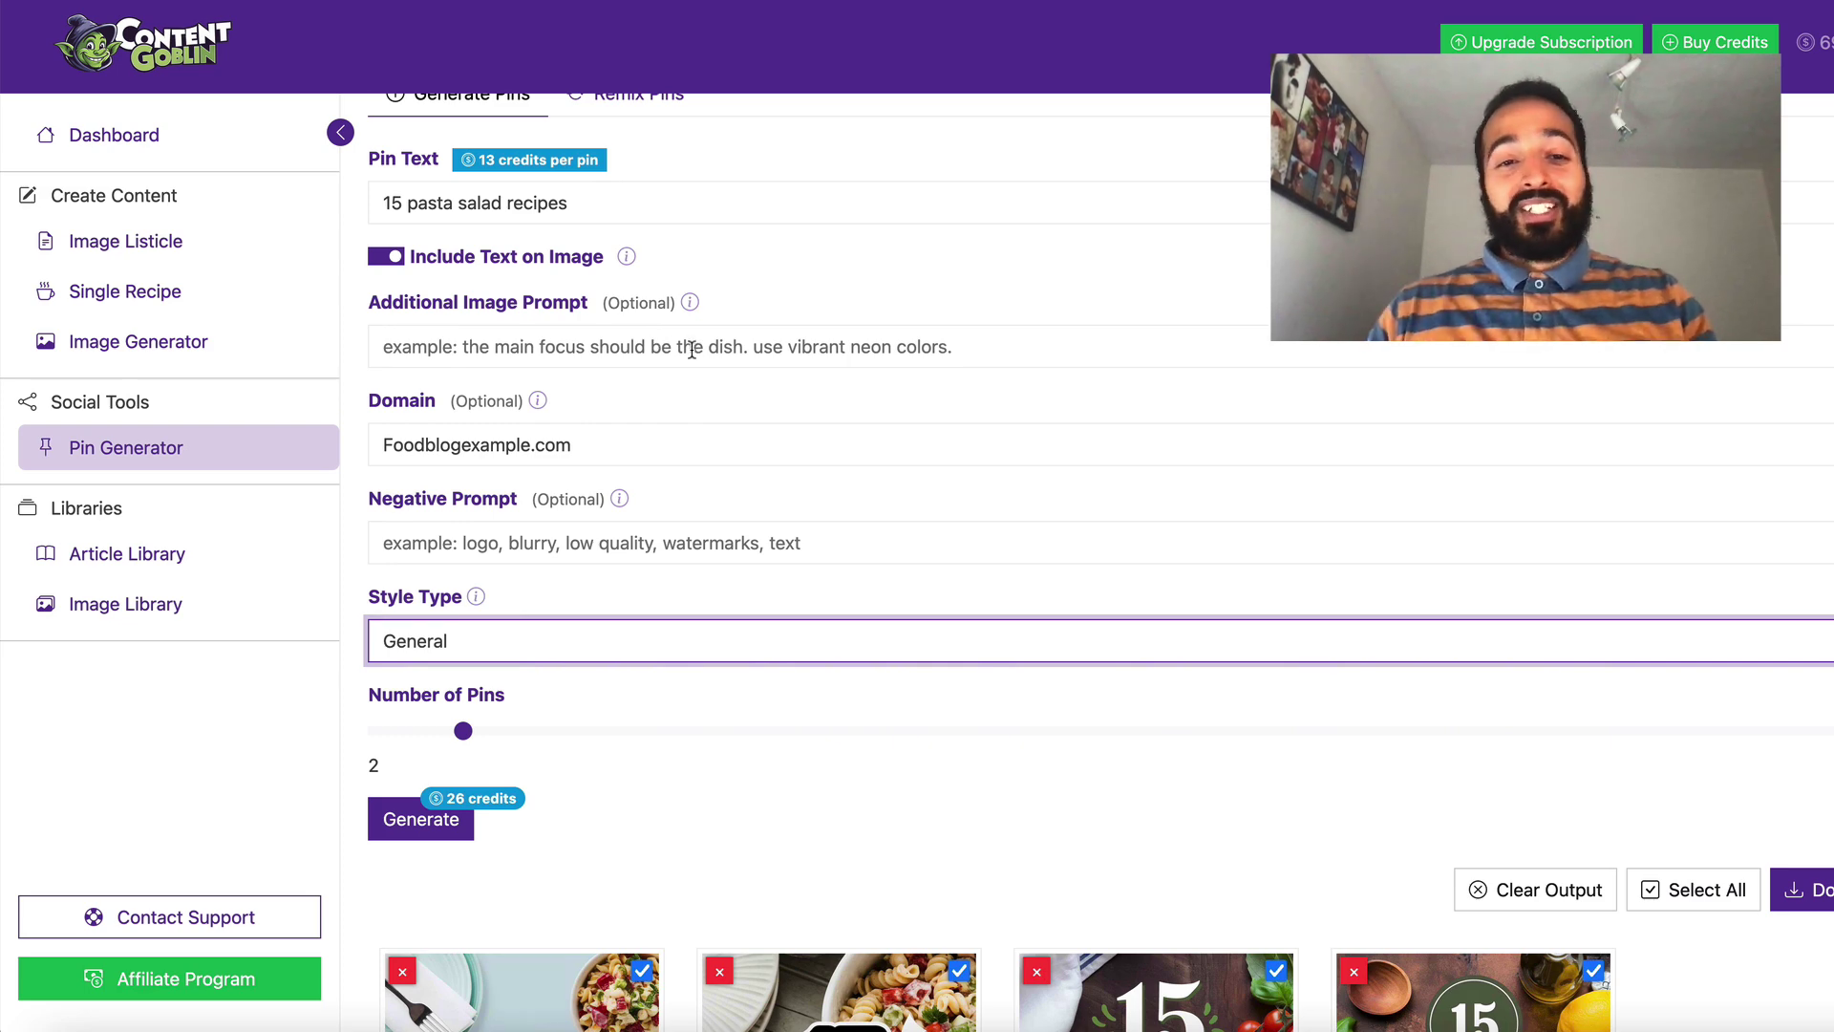
pyautogui.scroll(-4, 691, 349)
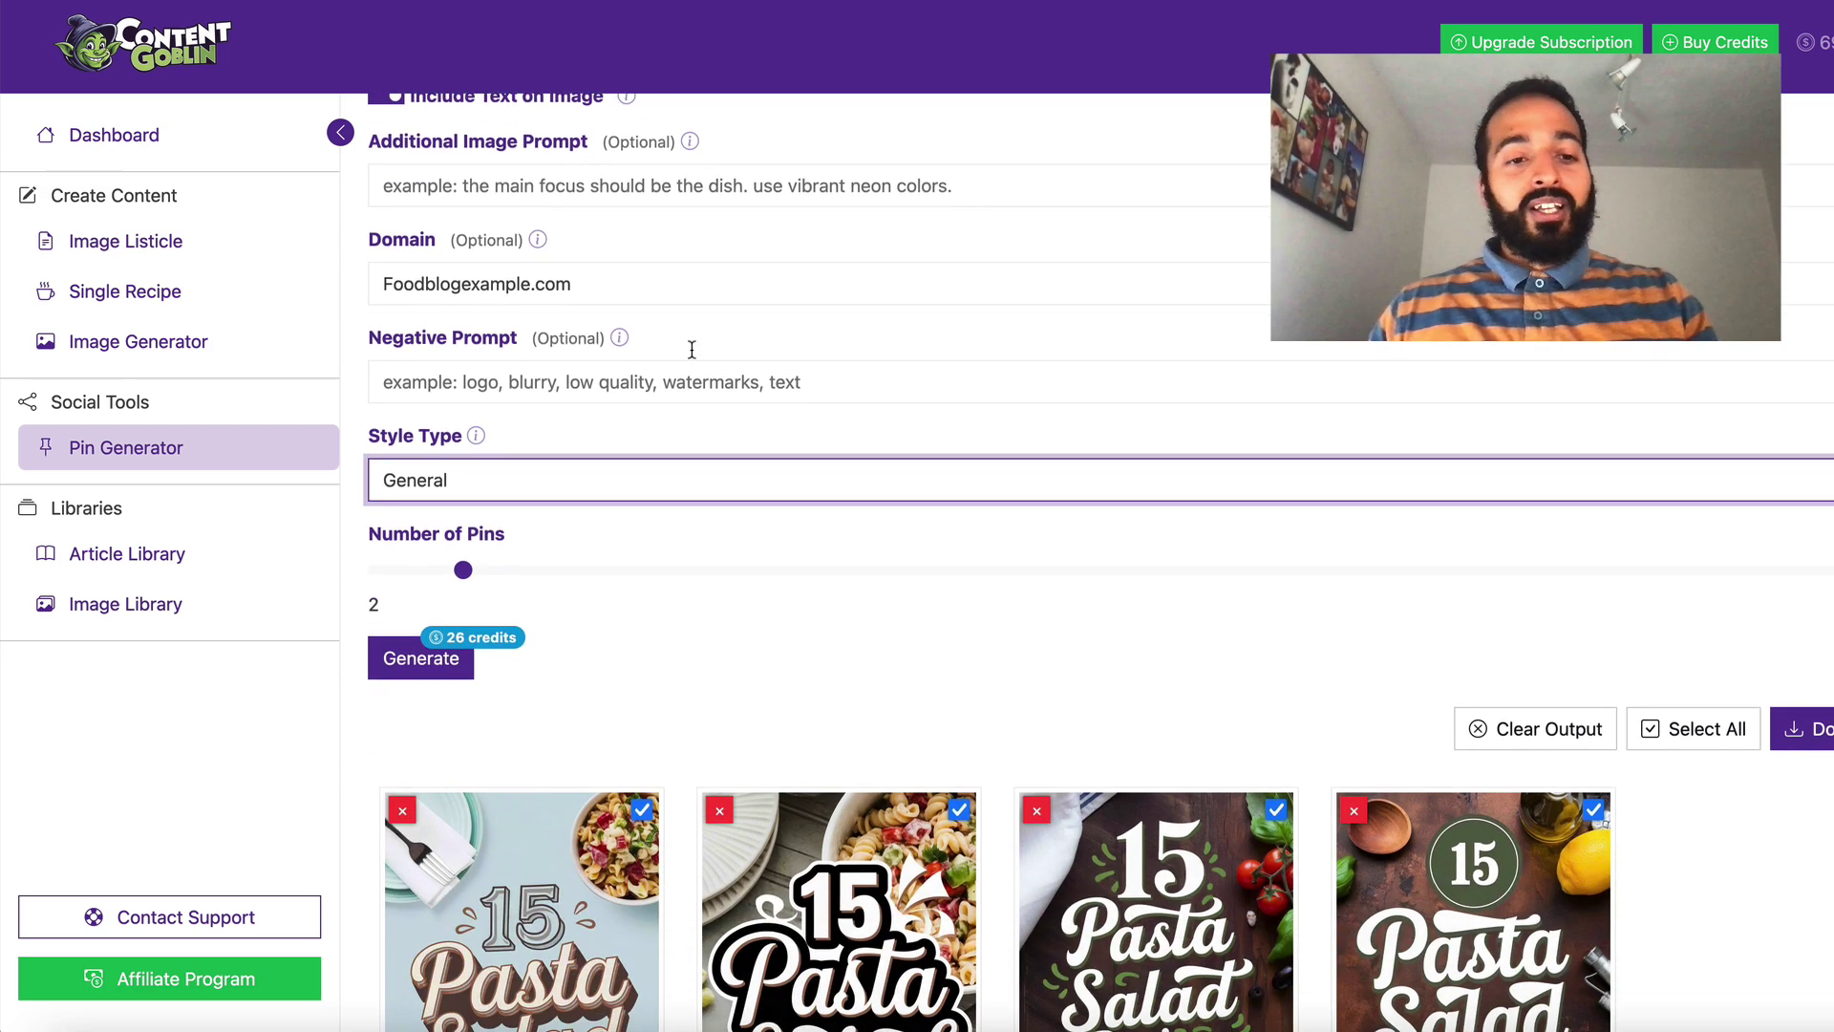
pyautogui.scroll(-1, 688, 535)
# Generate two Collage-style pins and scroll through all six generated pins.
pyautogui.click(636, 283)
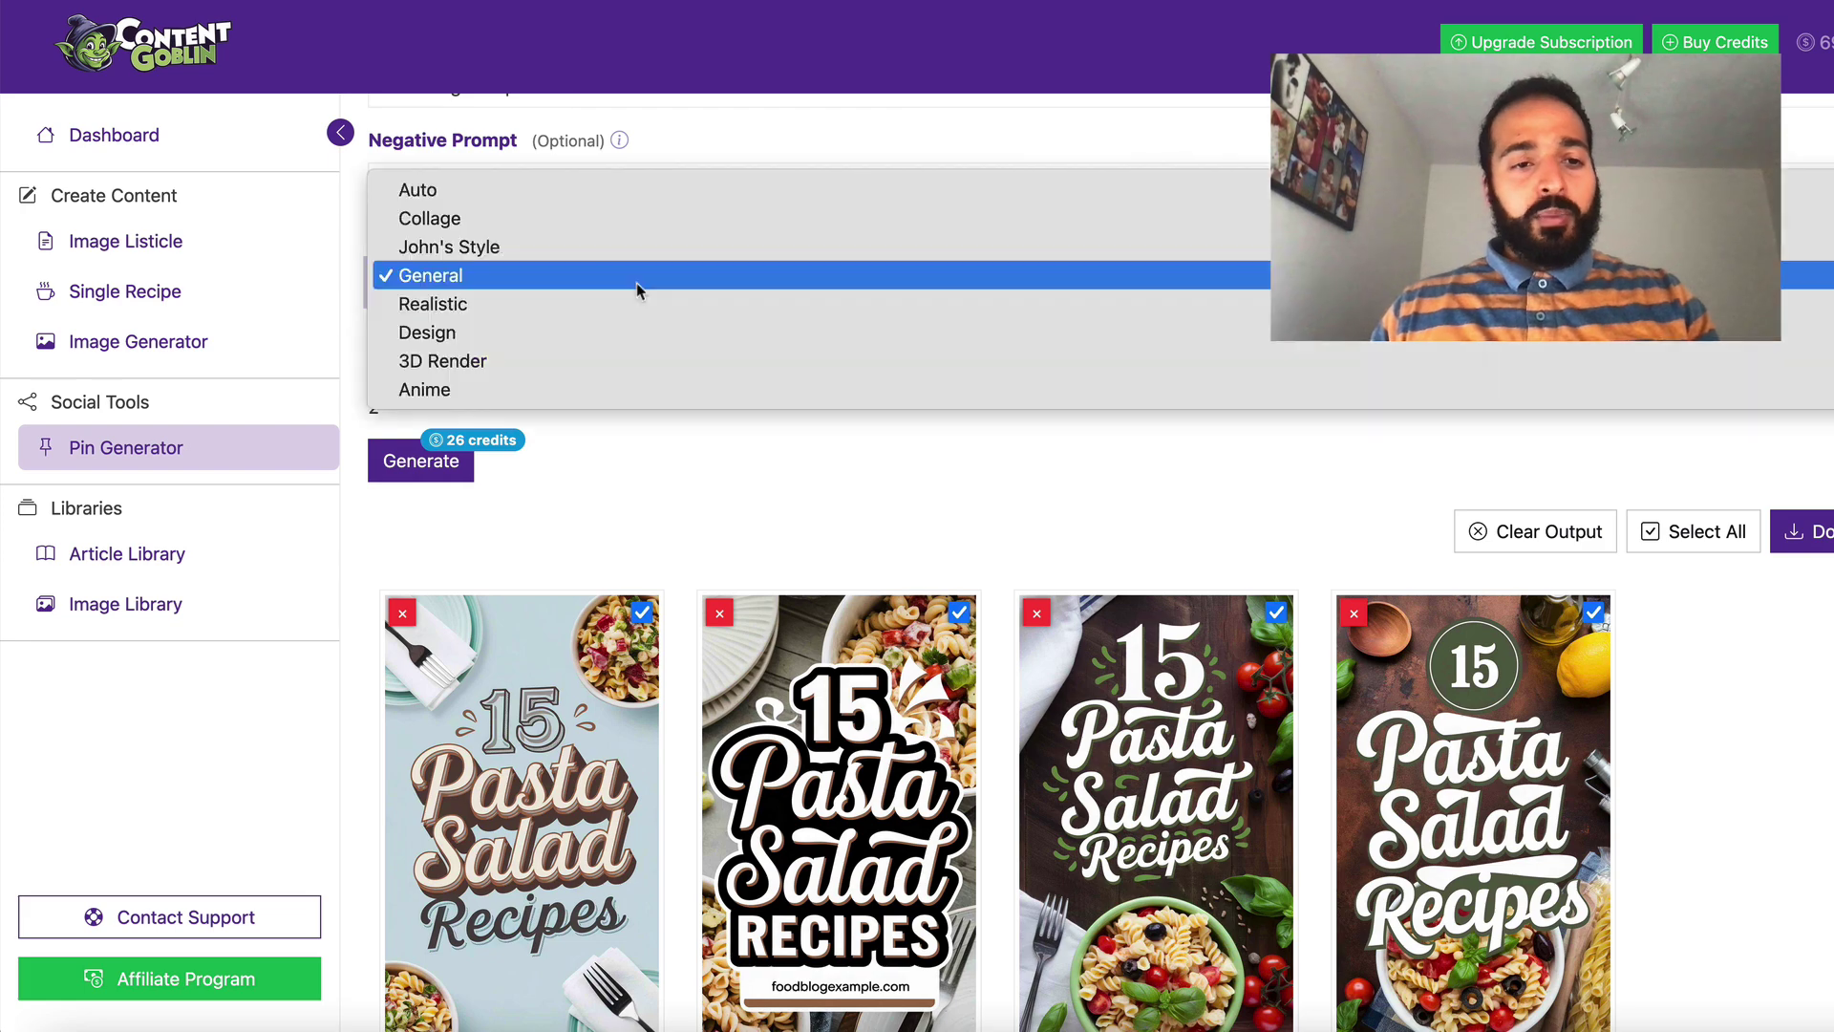
pyautogui.click(592, 219)
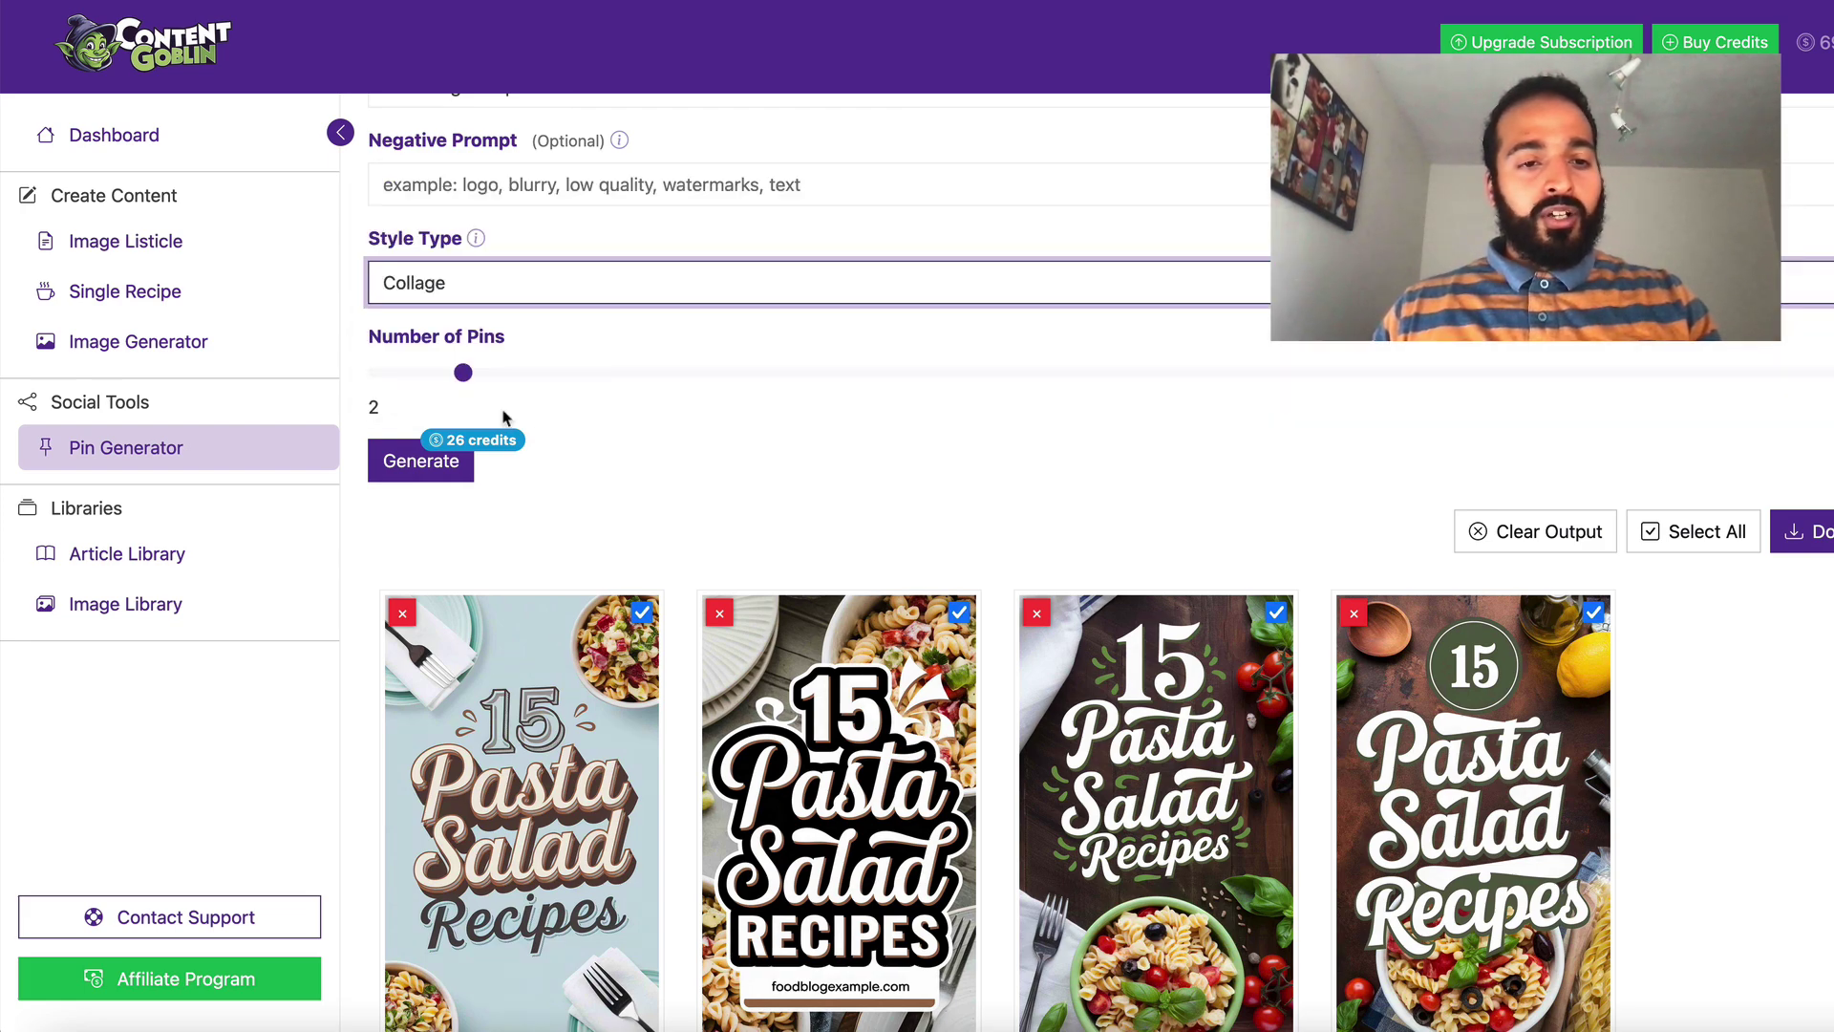
pyautogui.click(408, 462)
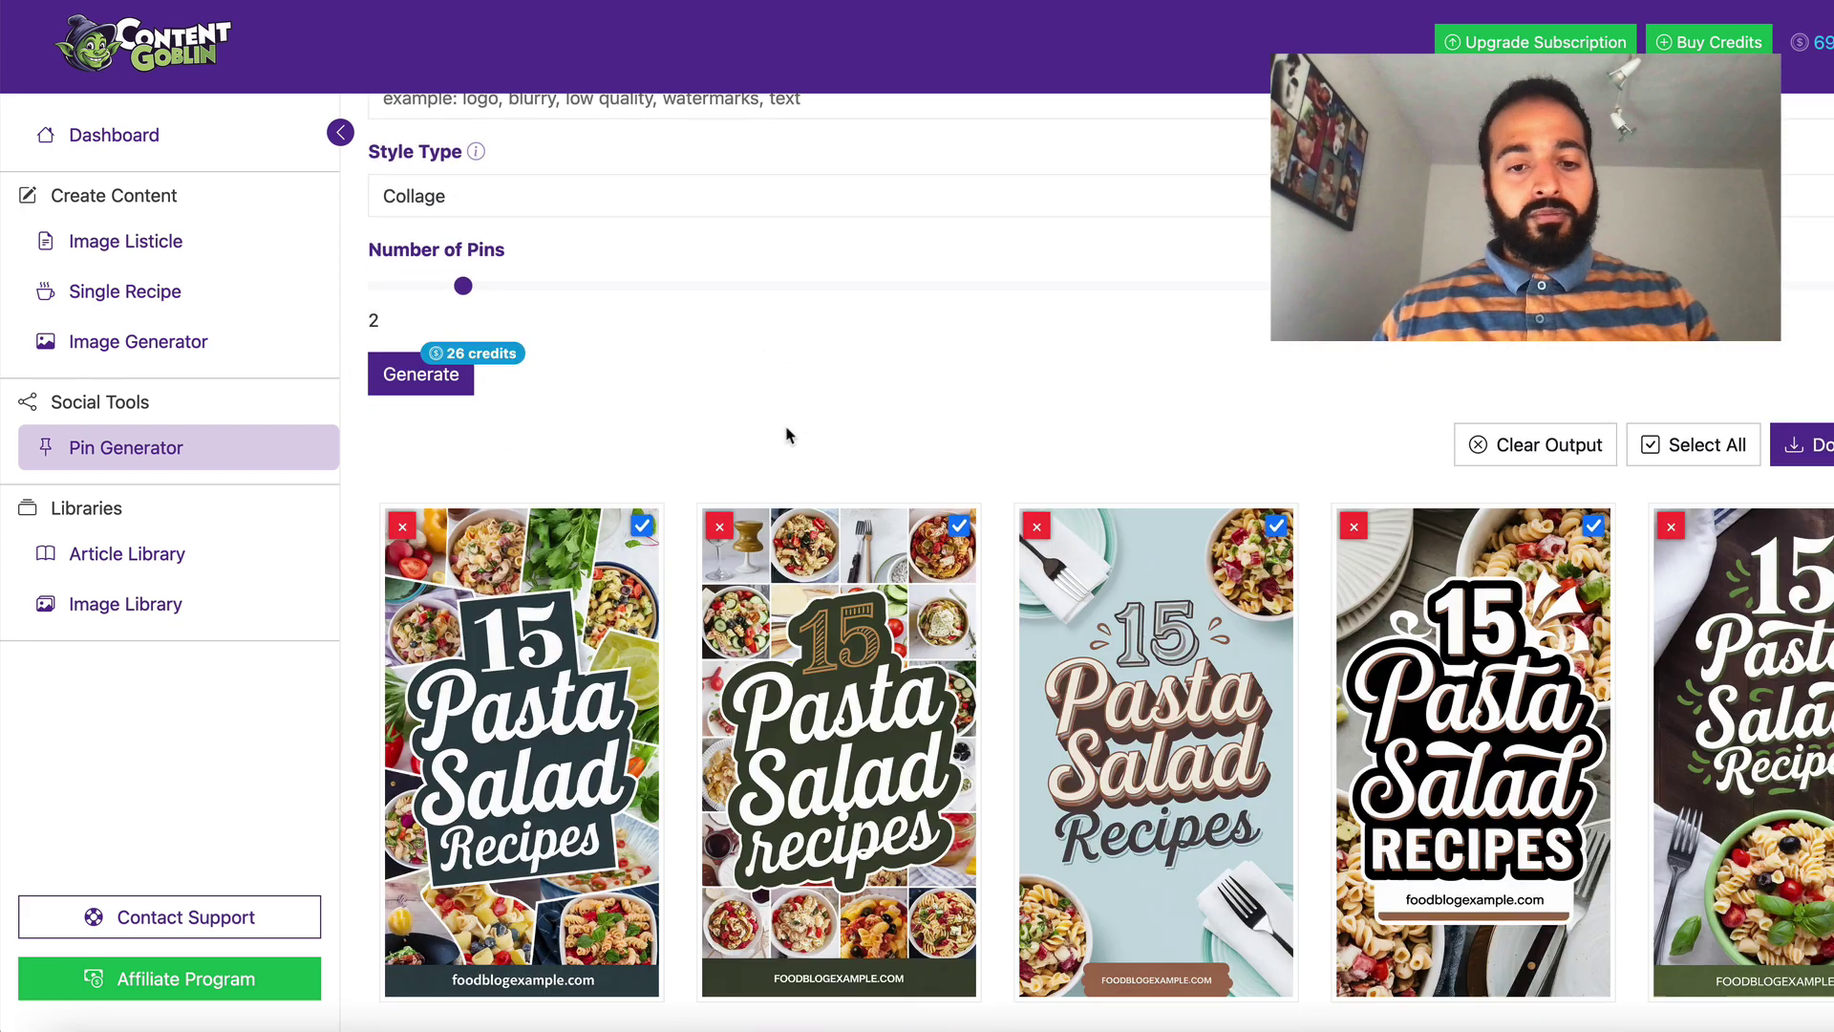
pyautogui.scroll(-1, 789, 435)
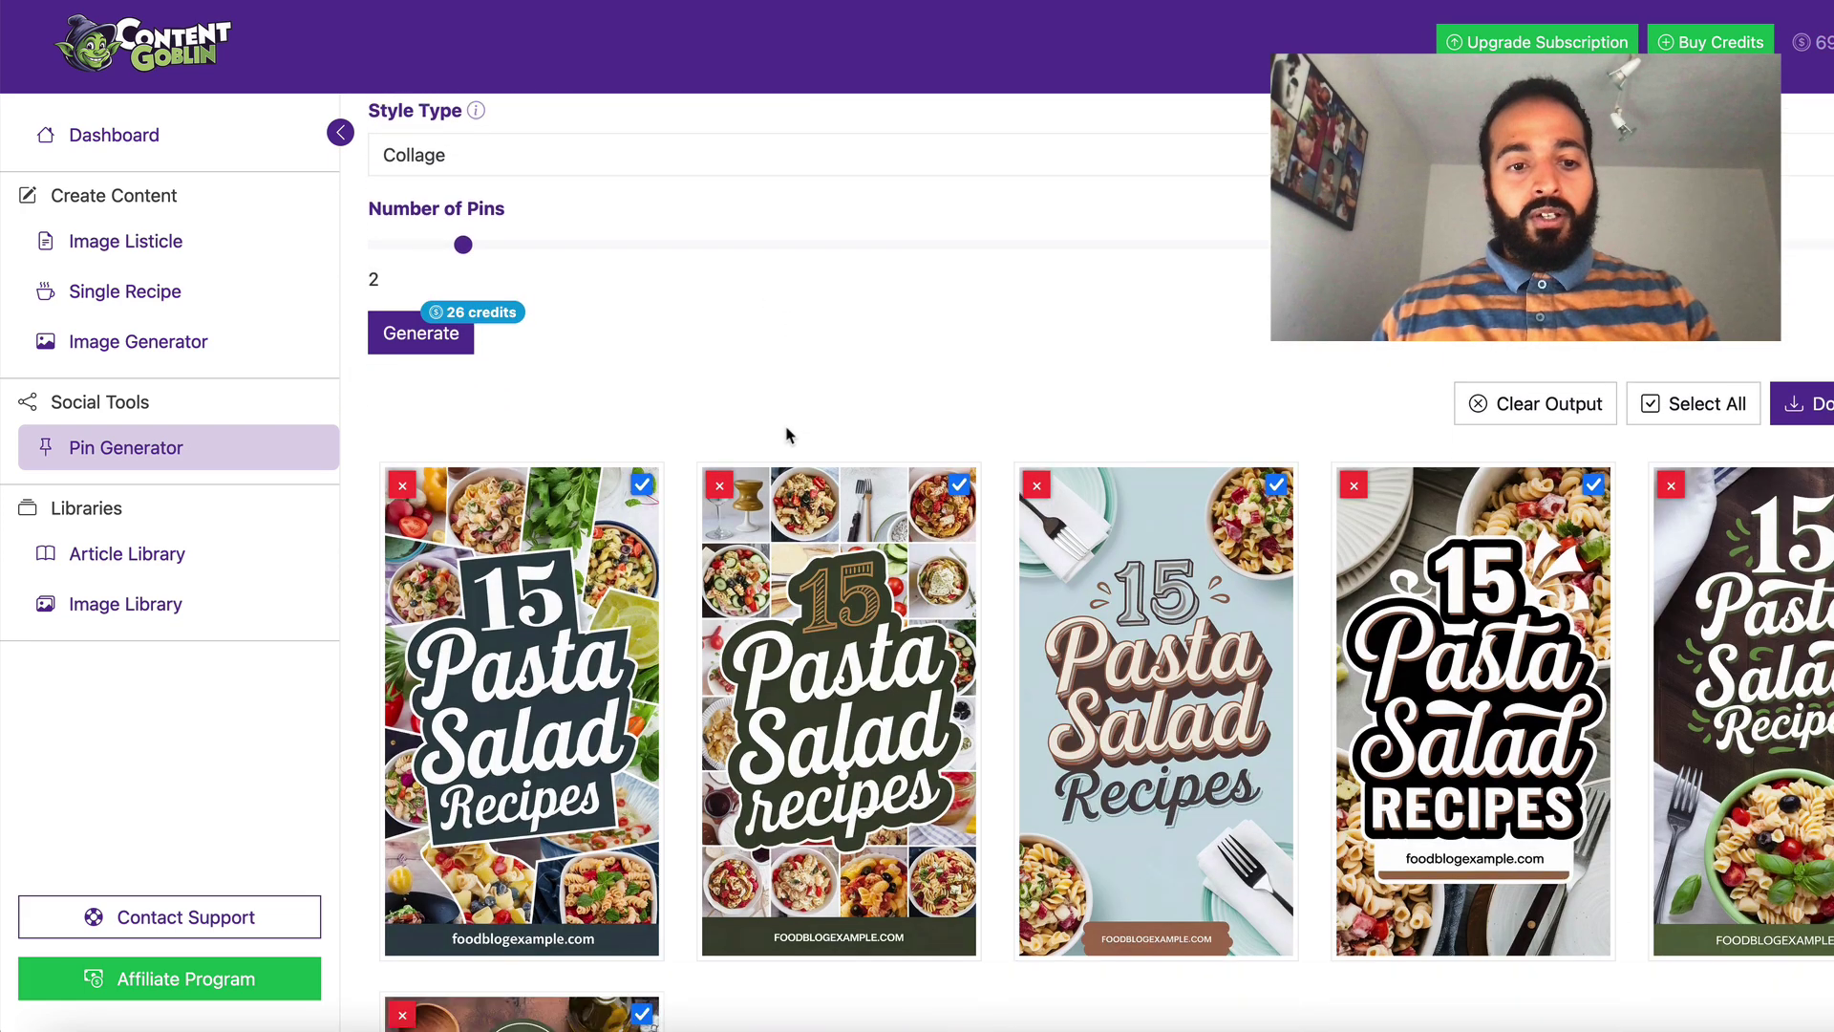
pyautogui.scroll(-2, 840, 661)
pyautogui.scroll(-1, 841, 661)
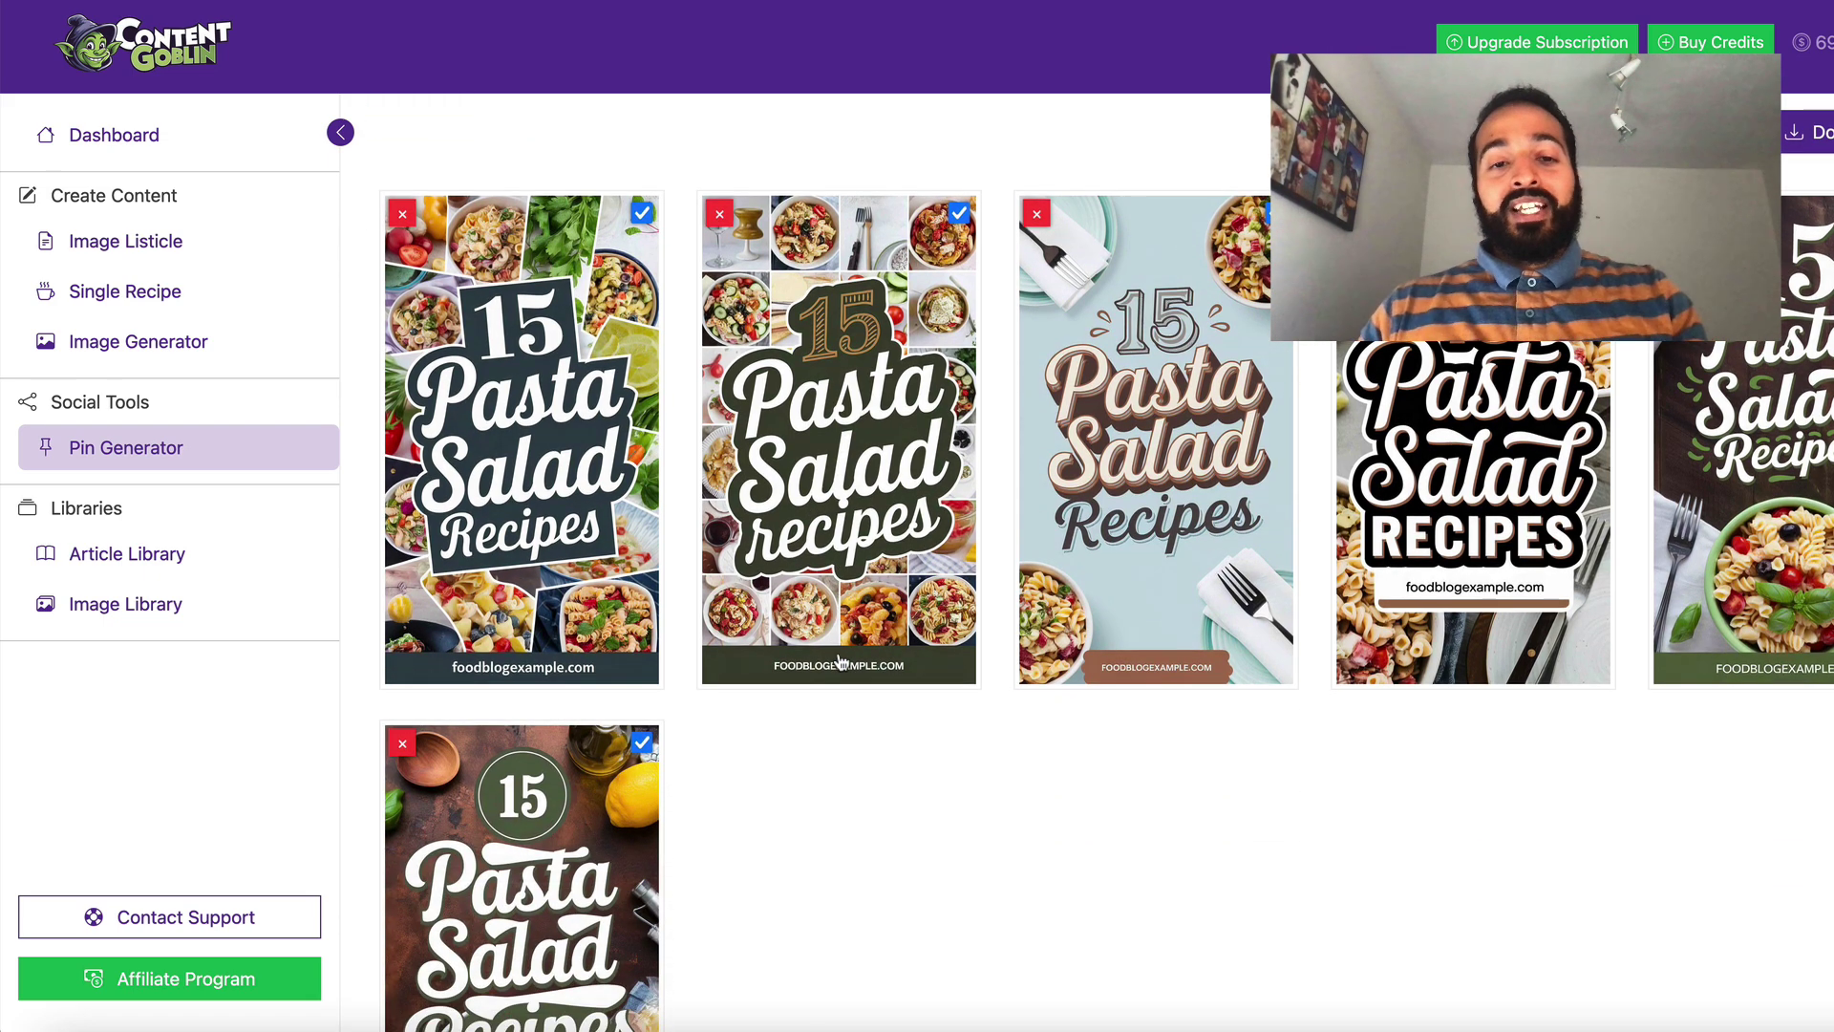
pyautogui.scroll(-1, 1159, 840)
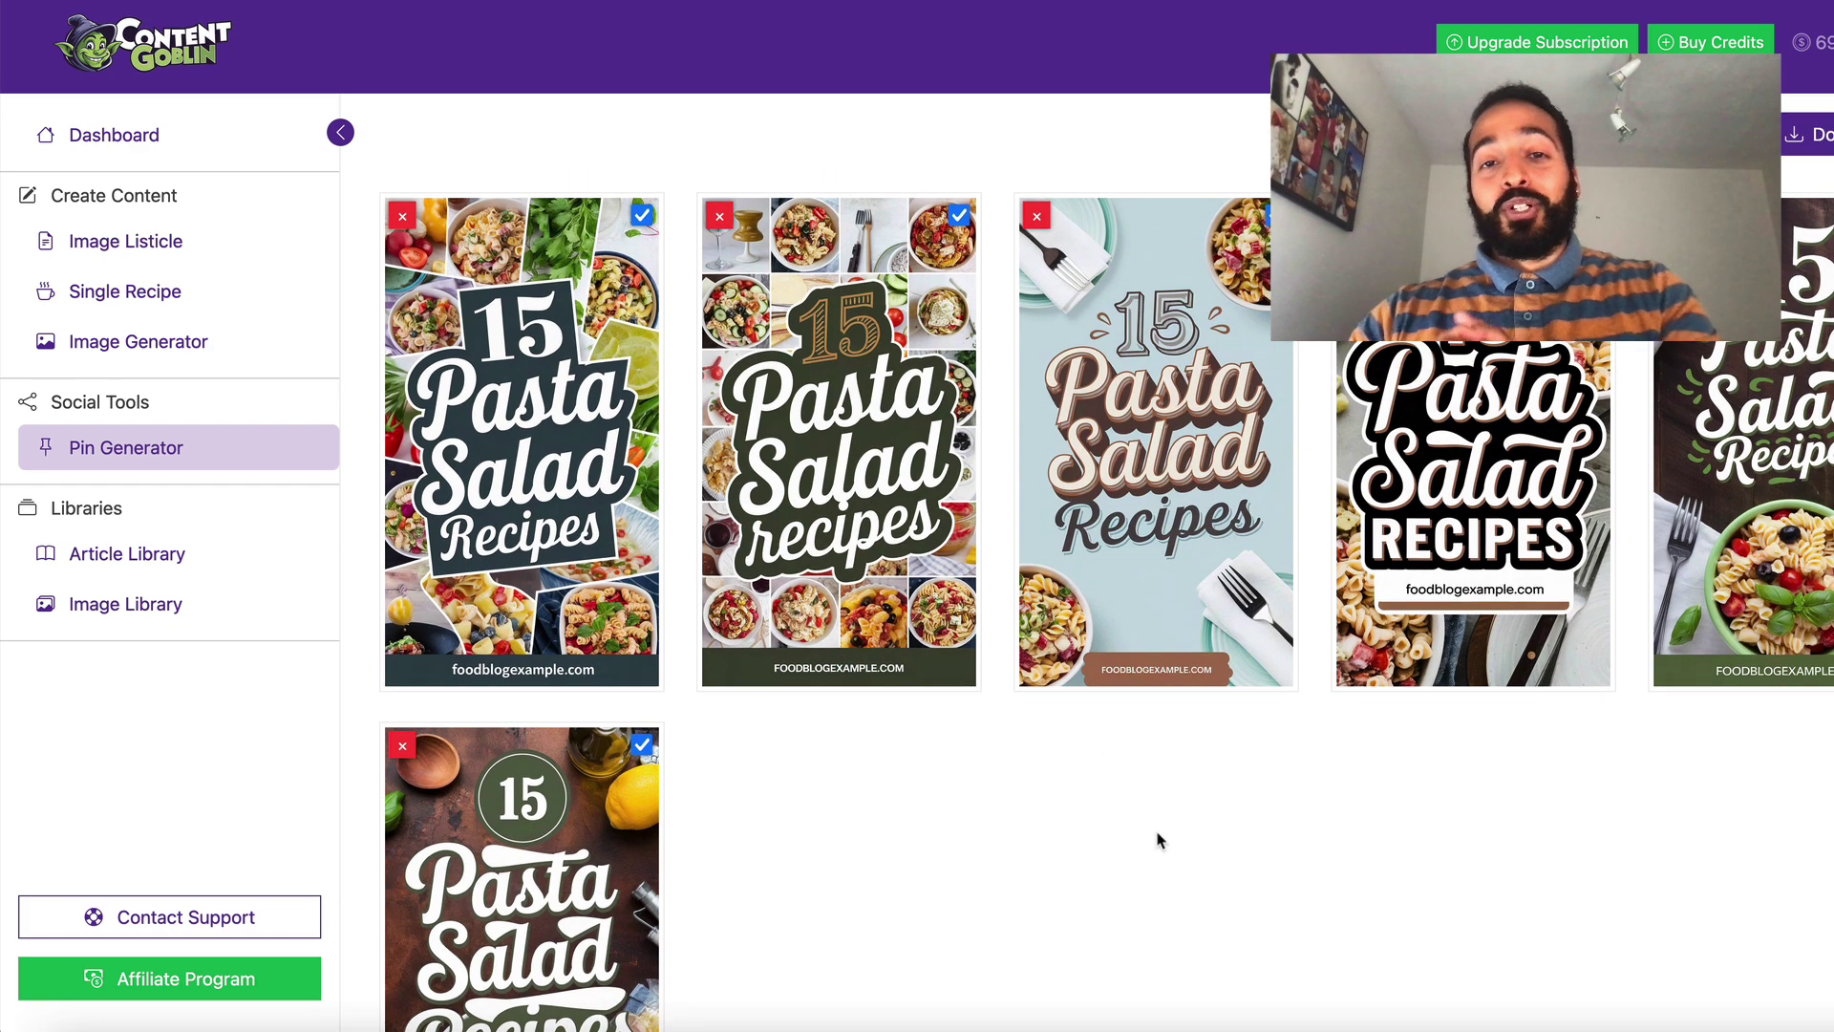
pyautogui.scroll(1, 1159, 840)
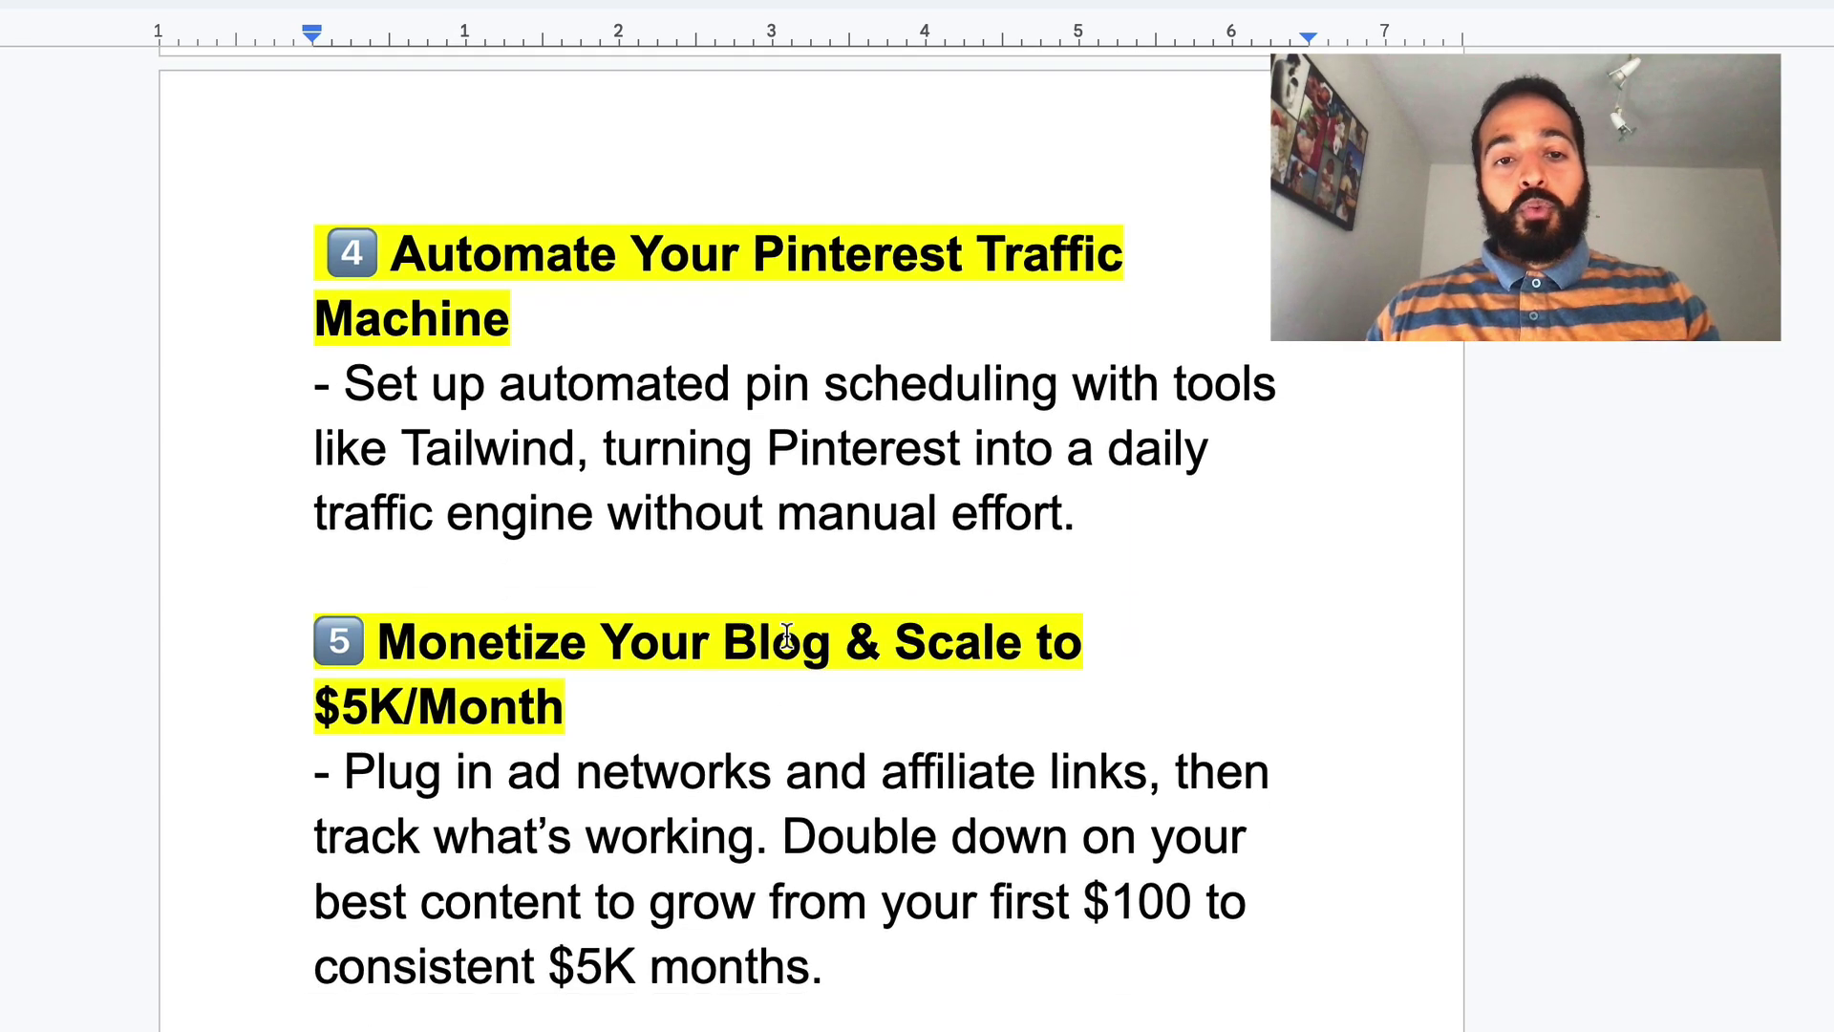
# Select the fourth and then the first step headings in the outline.
pyautogui.moveTo(532, 319); pyautogui.dragTo(305, 253)
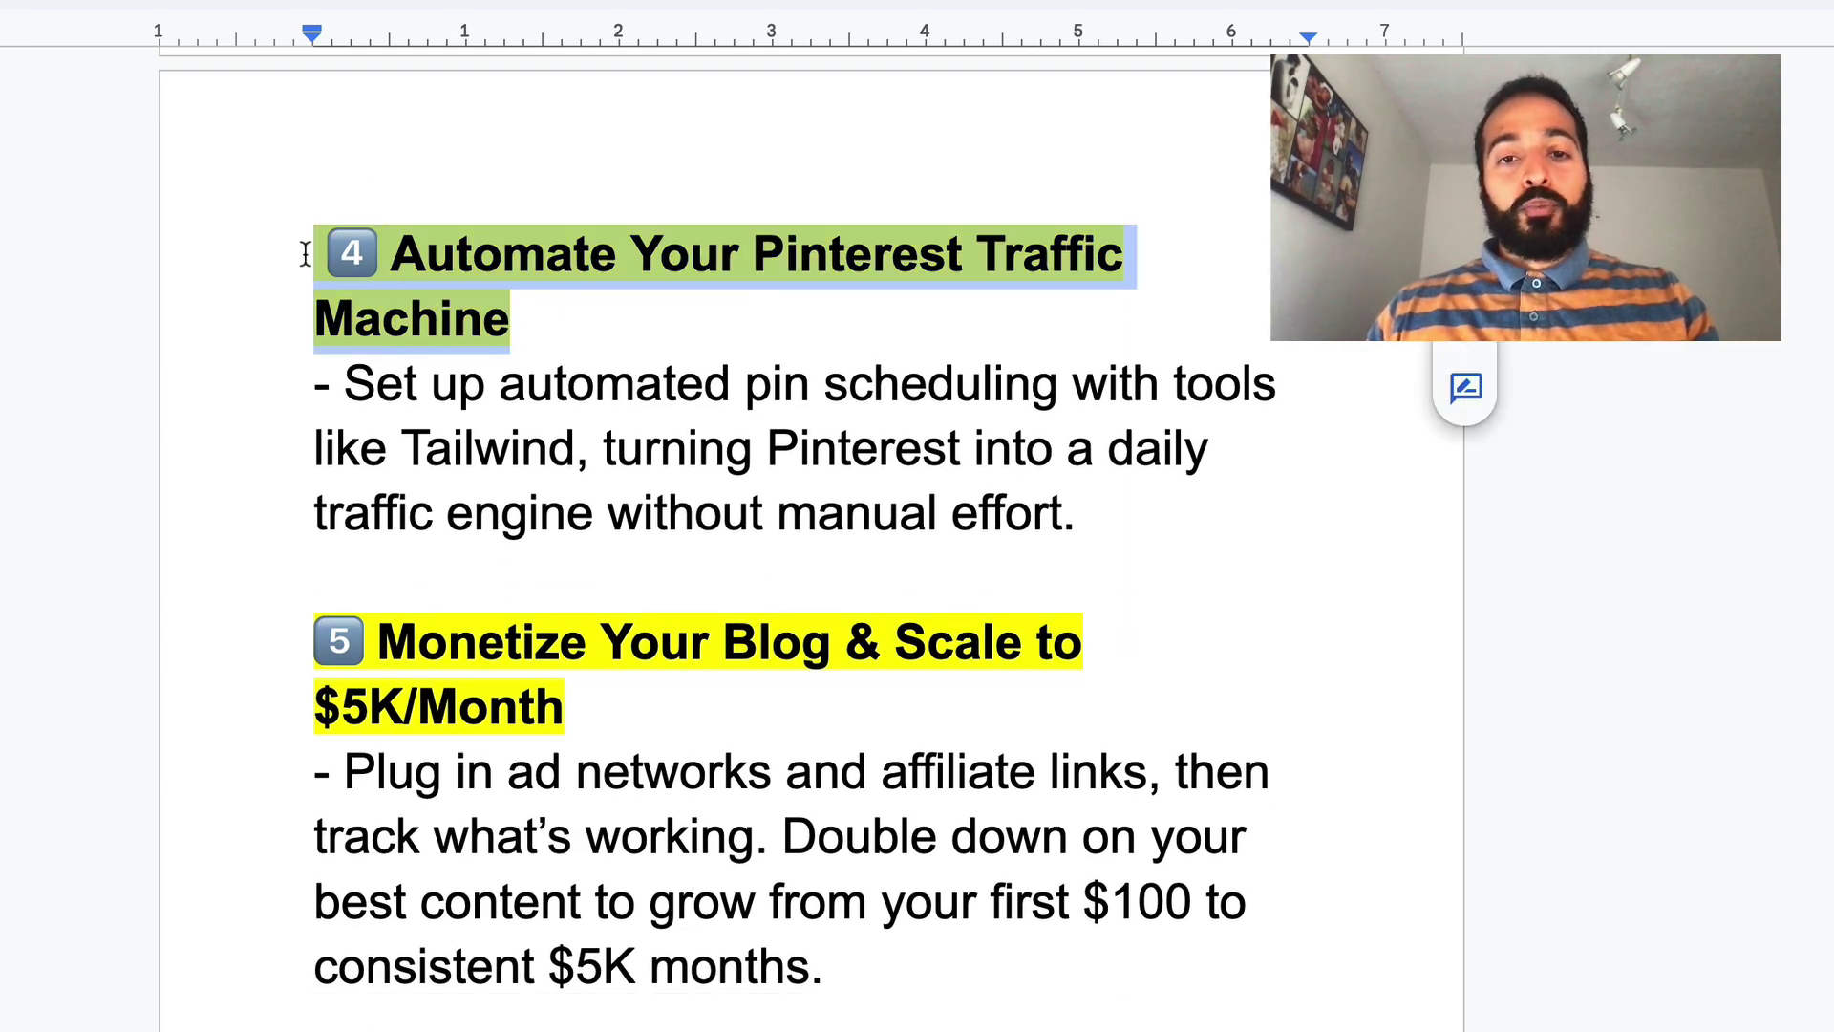
pyautogui.click(673, 325)
pyautogui.scroll(15, 673, 326)
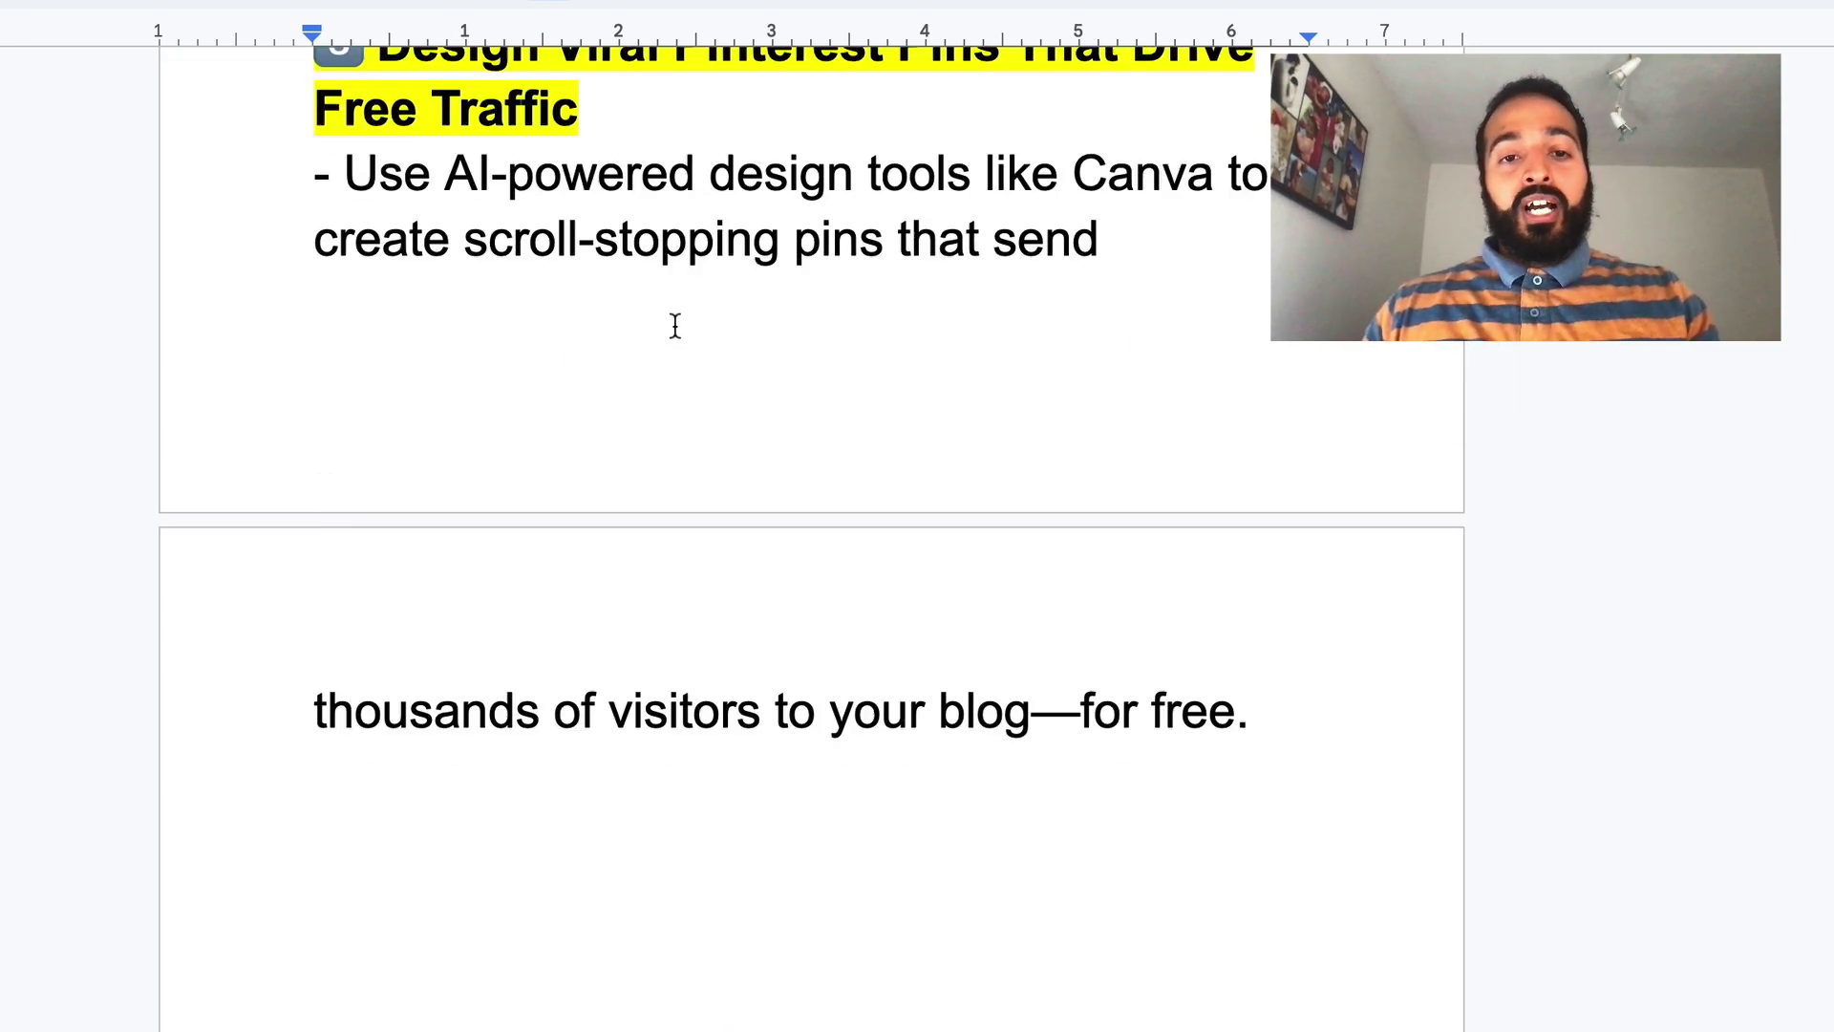
pyautogui.scroll(-1, 673, 325)
pyautogui.moveTo(557, 274); pyautogui.dragTo(306, 203)
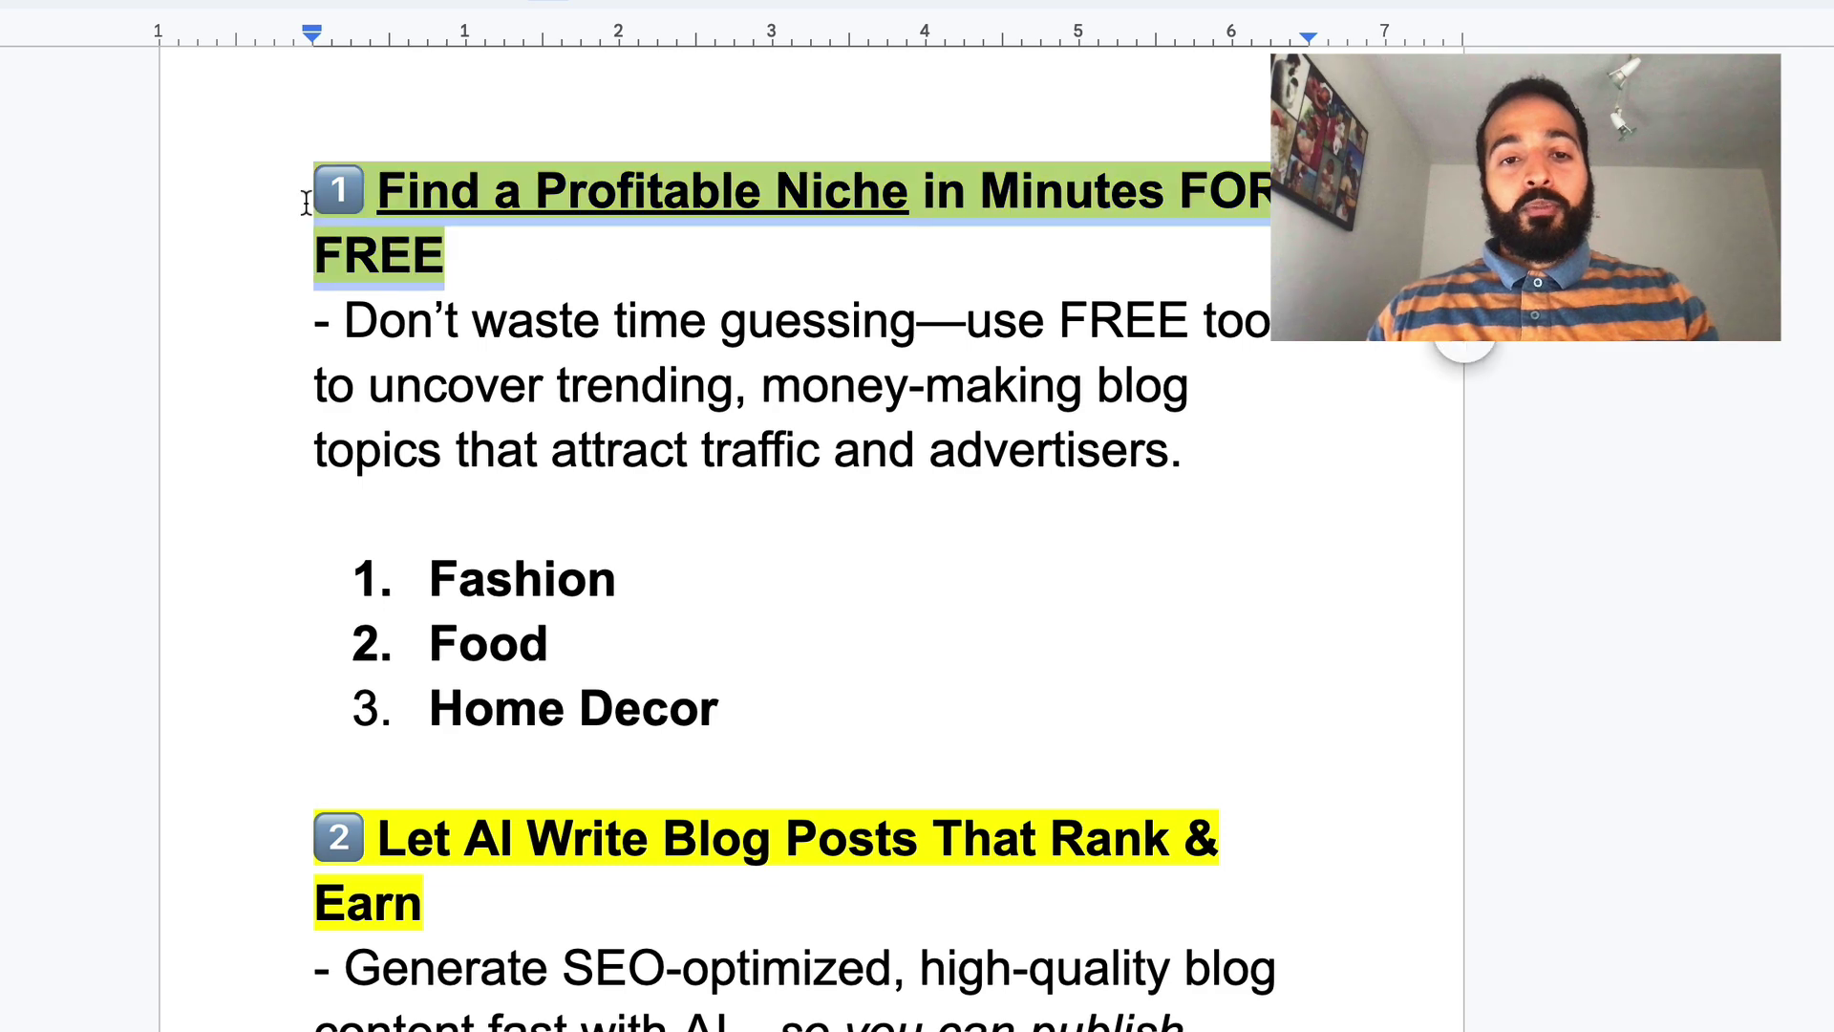
pyautogui.scroll(-4, 909, 361)
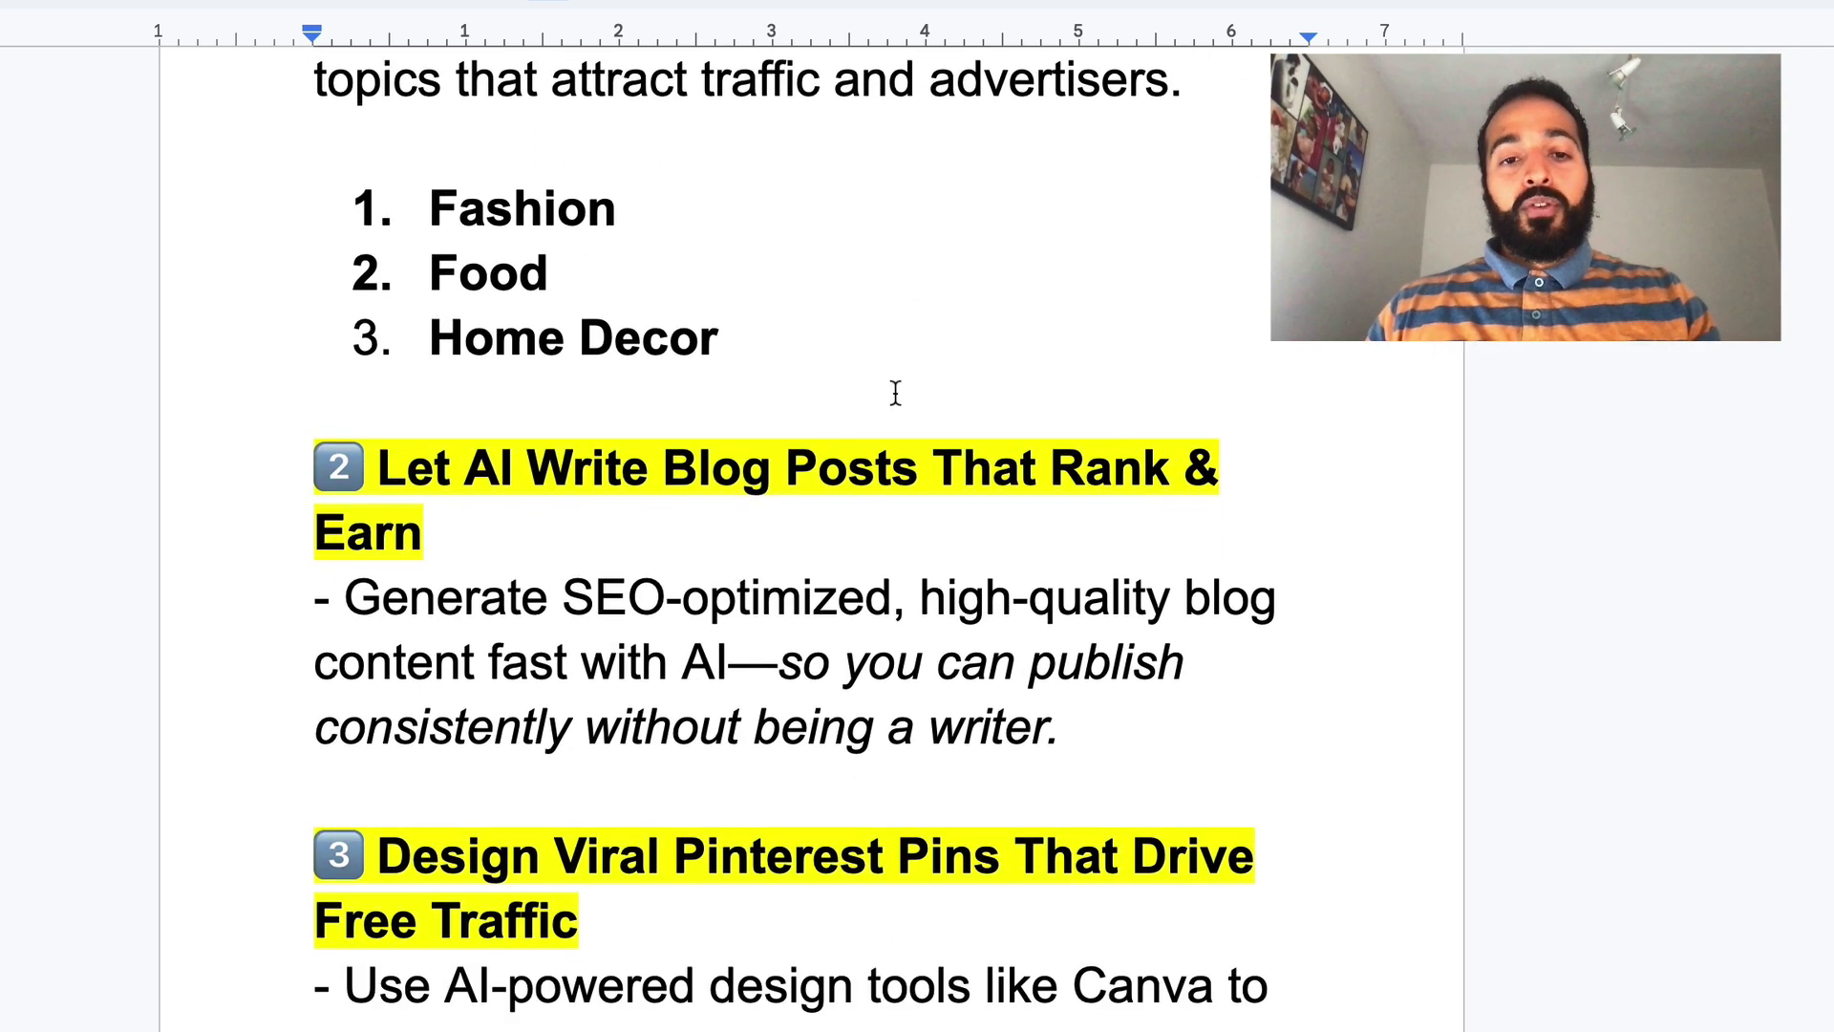
# Select the second step heading, then the step 3 heading, Design Viral Pinterest Pins.
pyautogui.click(583, 526)
pyautogui.tripleClick(584, 526)
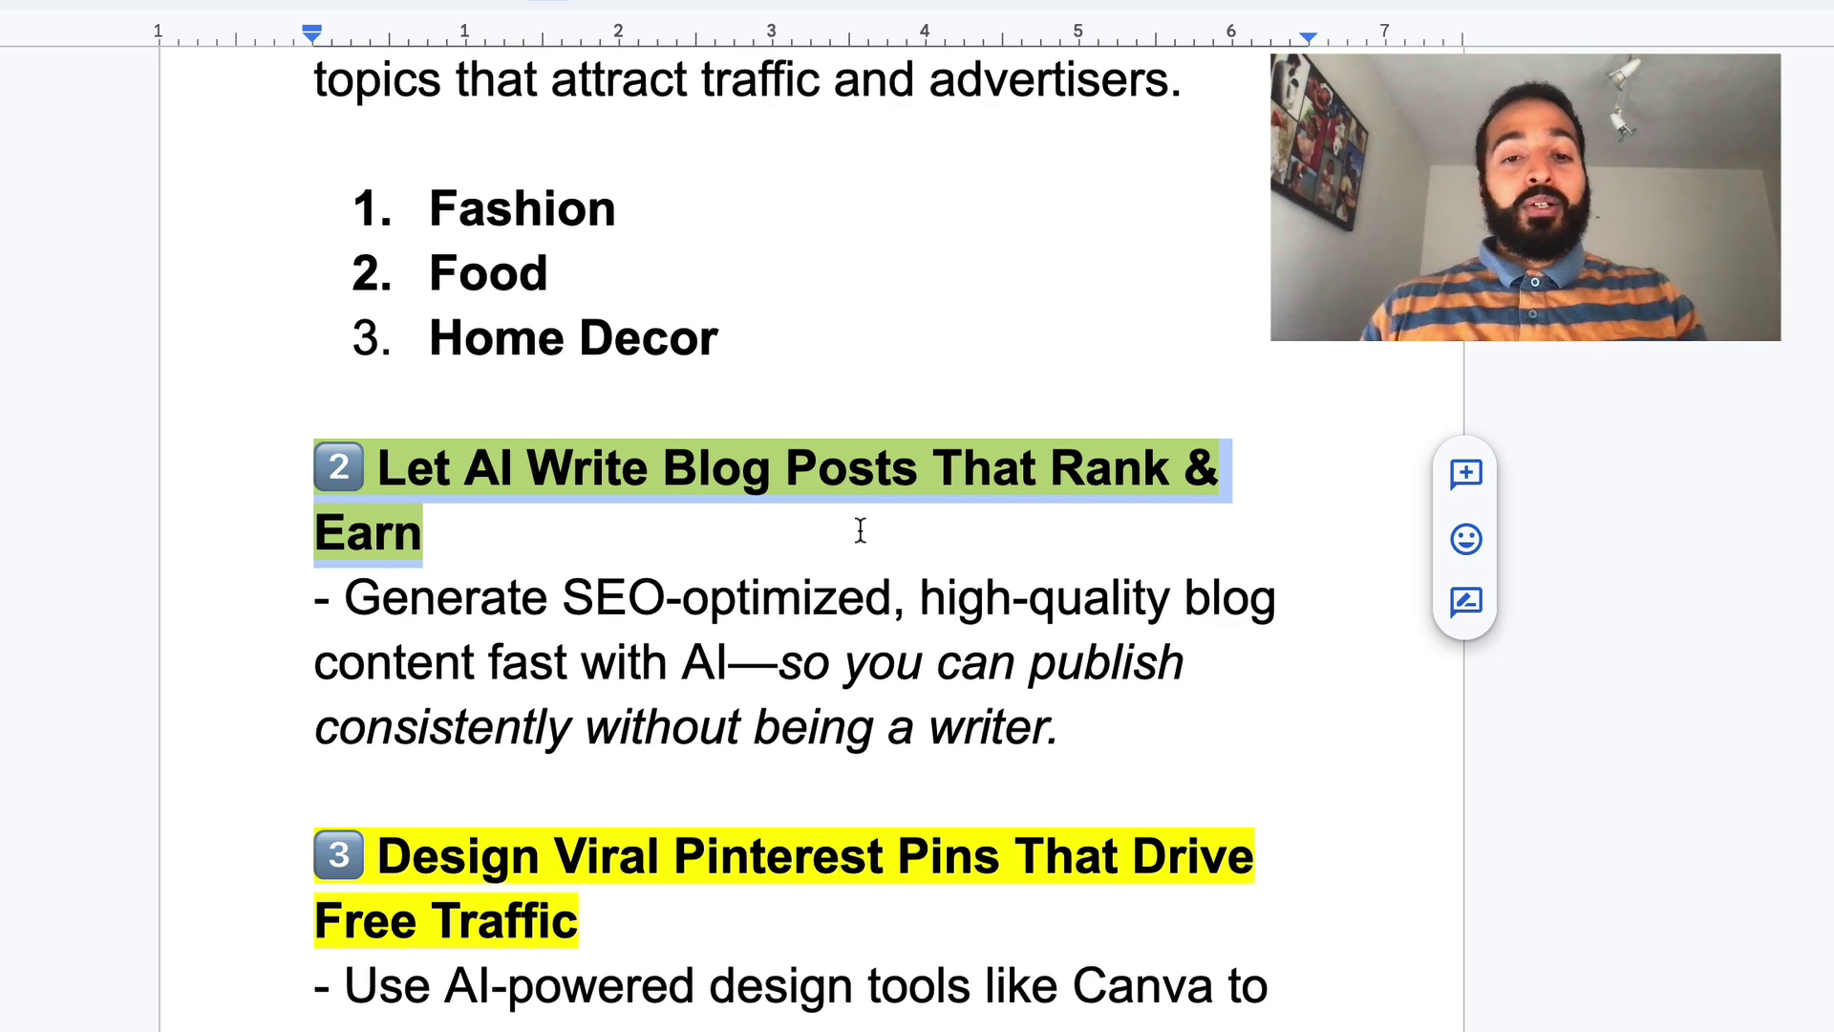
pyautogui.scroll(-3, 860, 530)
pyautogui.tripleClick(715, 640)
pyautogui.click(714, 640)
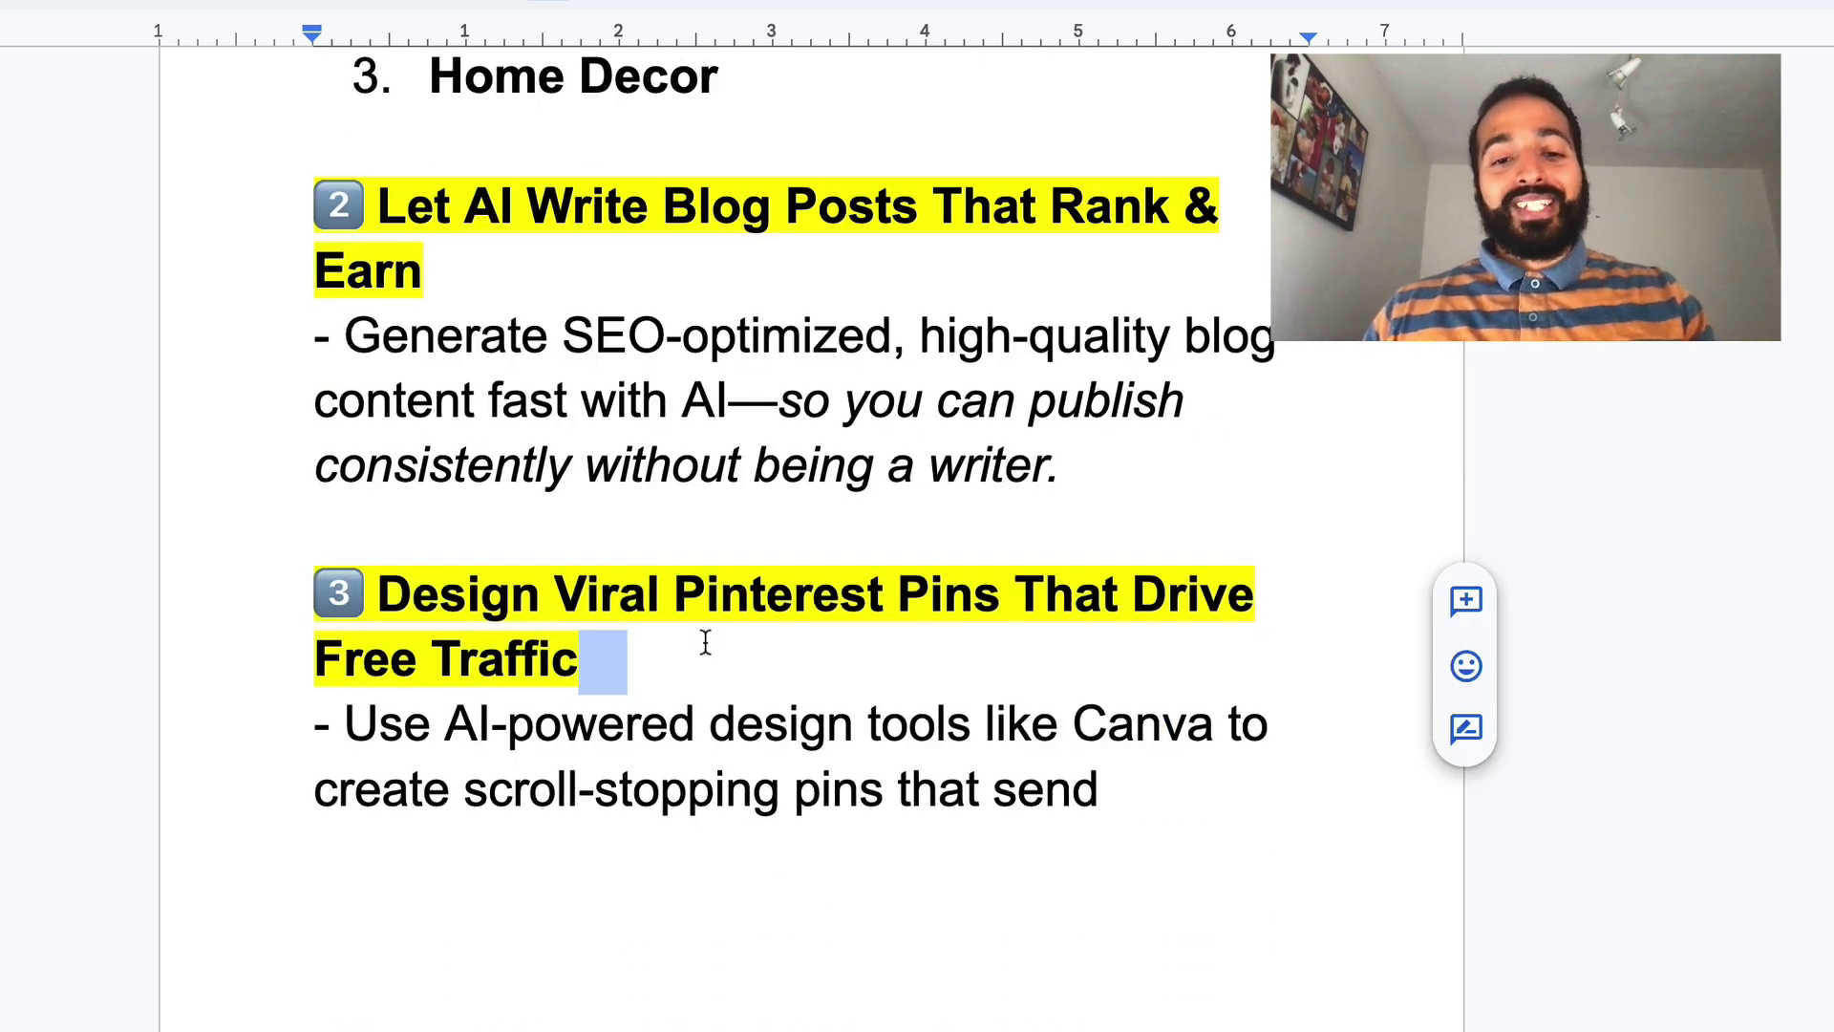
pyautogui.moveTo(705, 642); pyautogui.dragTo(312, 606)
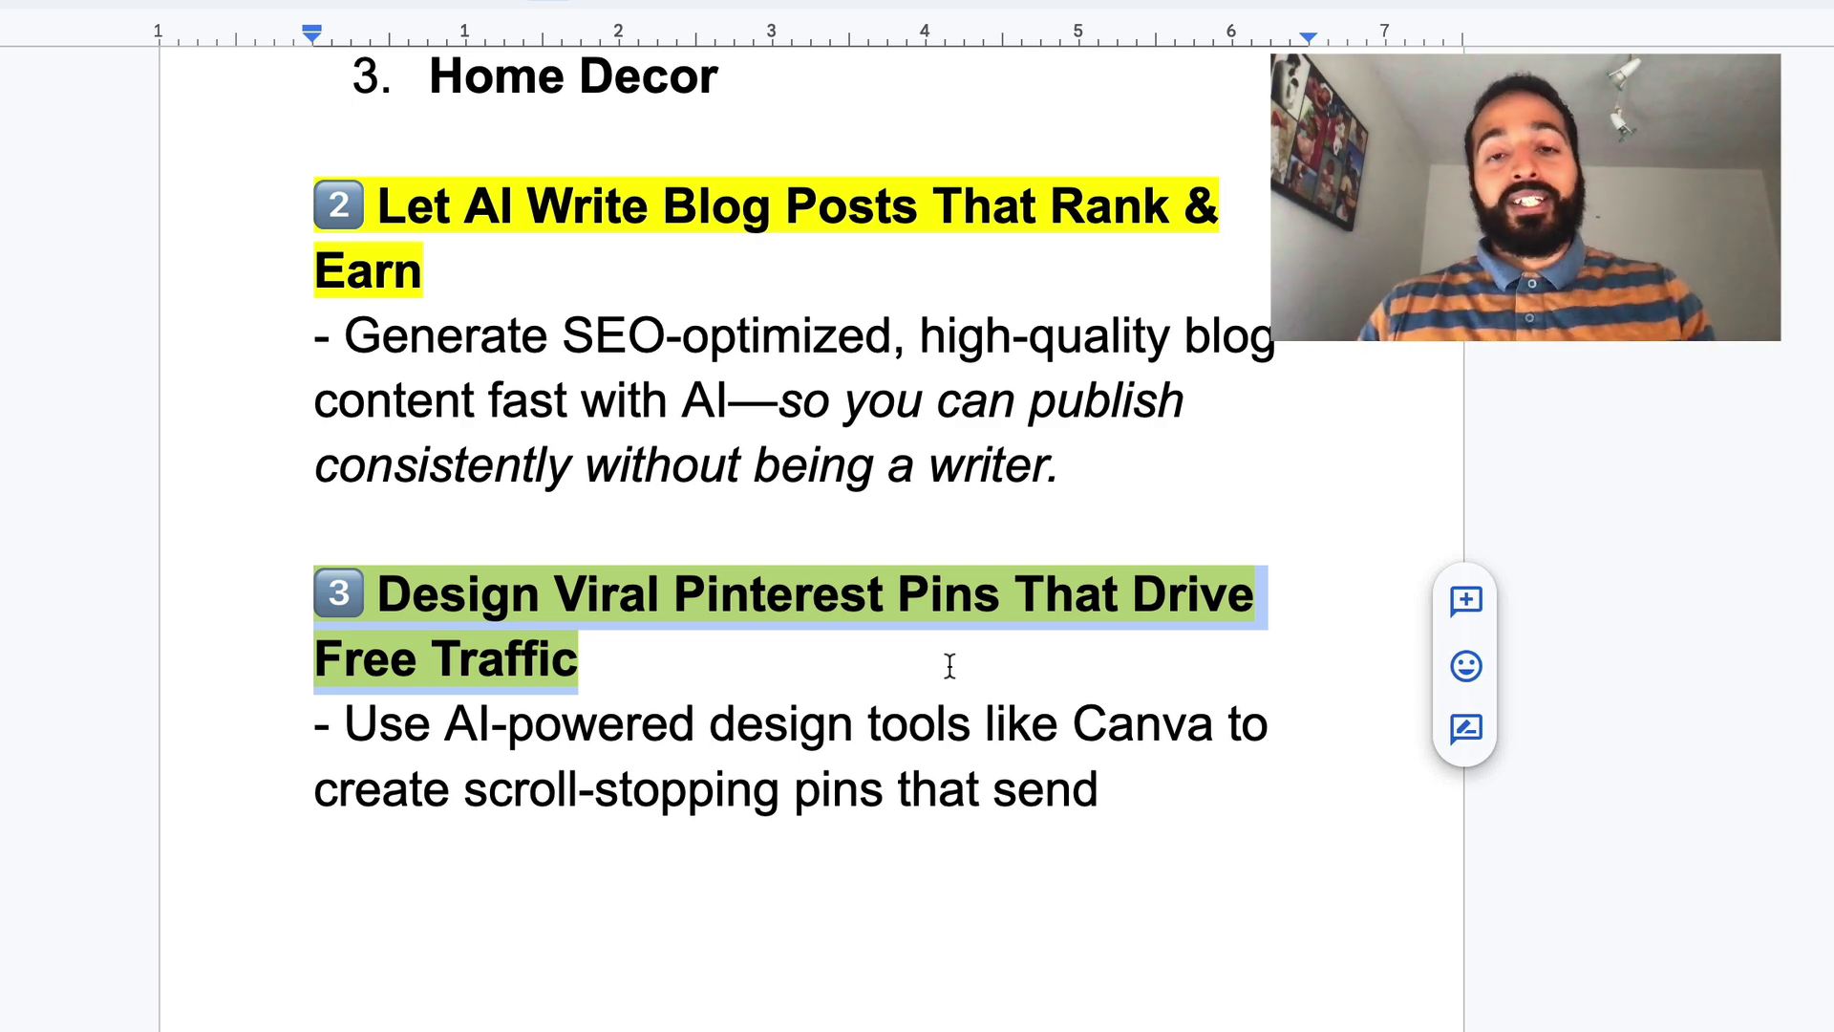
# Scroll the outline down to steps 4 and 5, ending at Monetize Your Blog & Scale to $5K/Month.
pyautogui.scroll(-8, 950, 665)
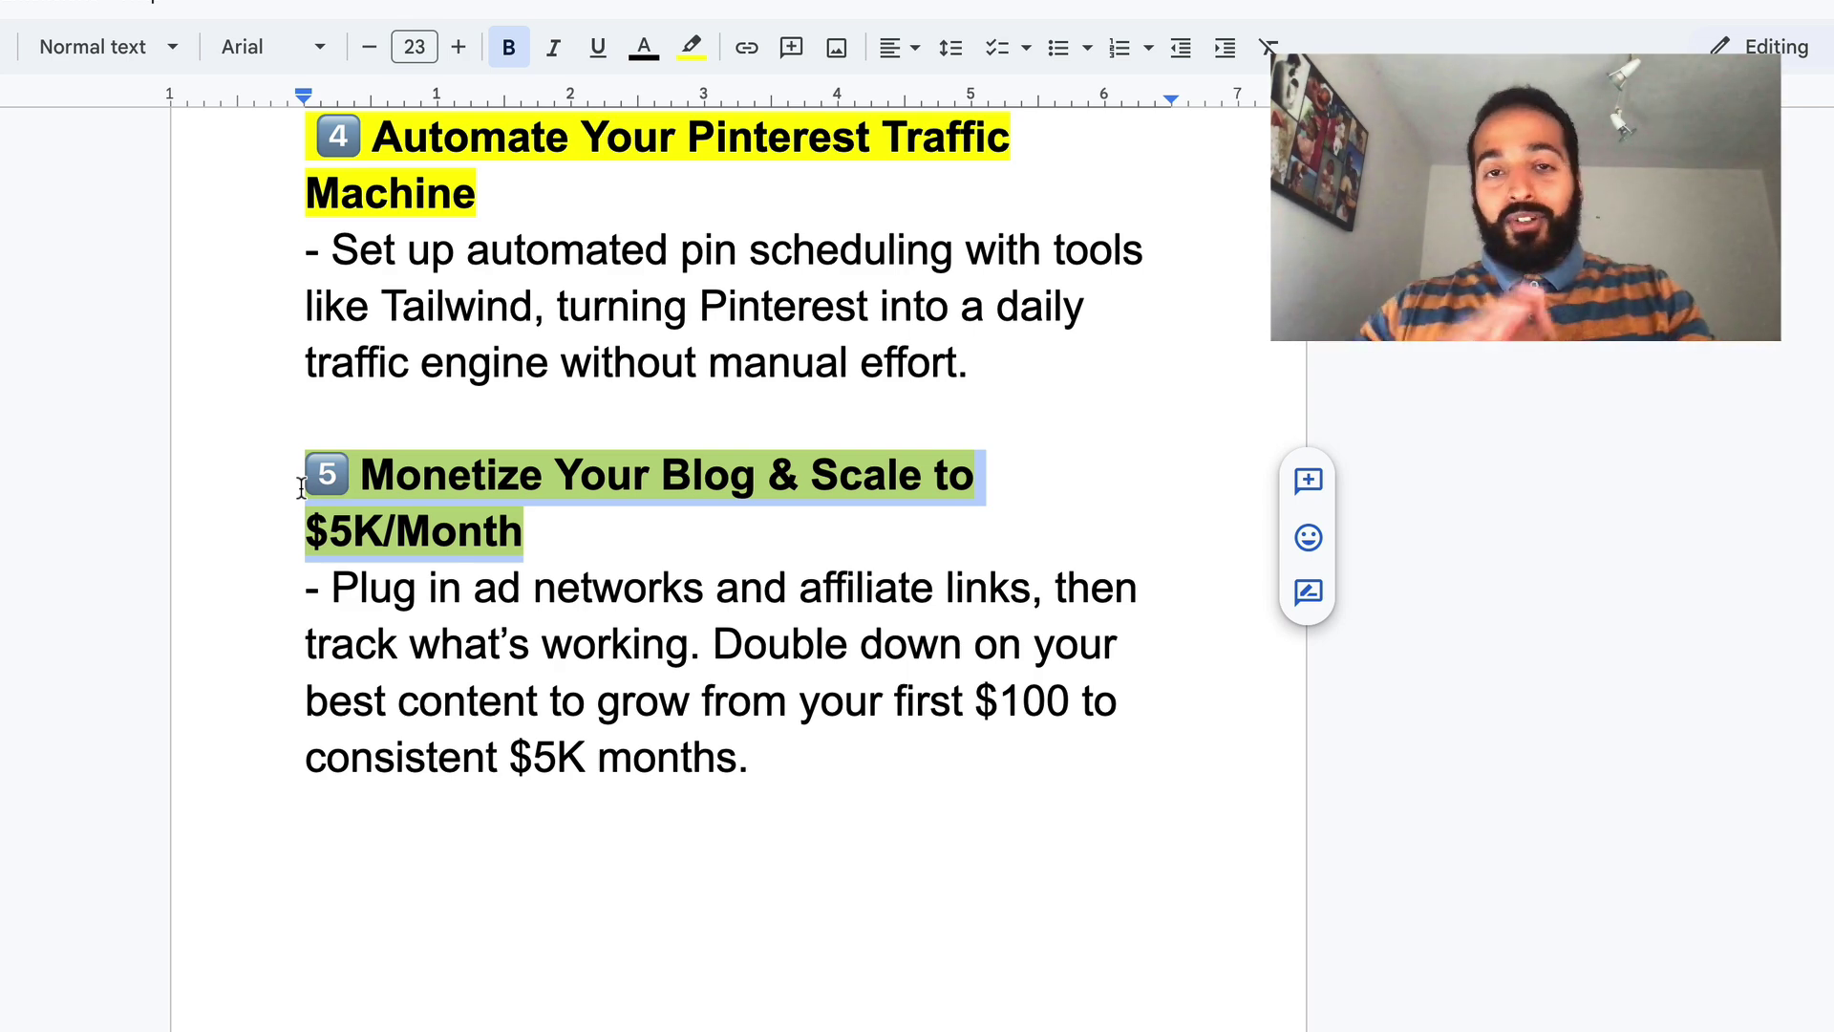
# Highlight 'ad networks', 'affiliate links' and the sentence about $5K months in step 5.
pyautogui.scroll(-1, 669, 573)
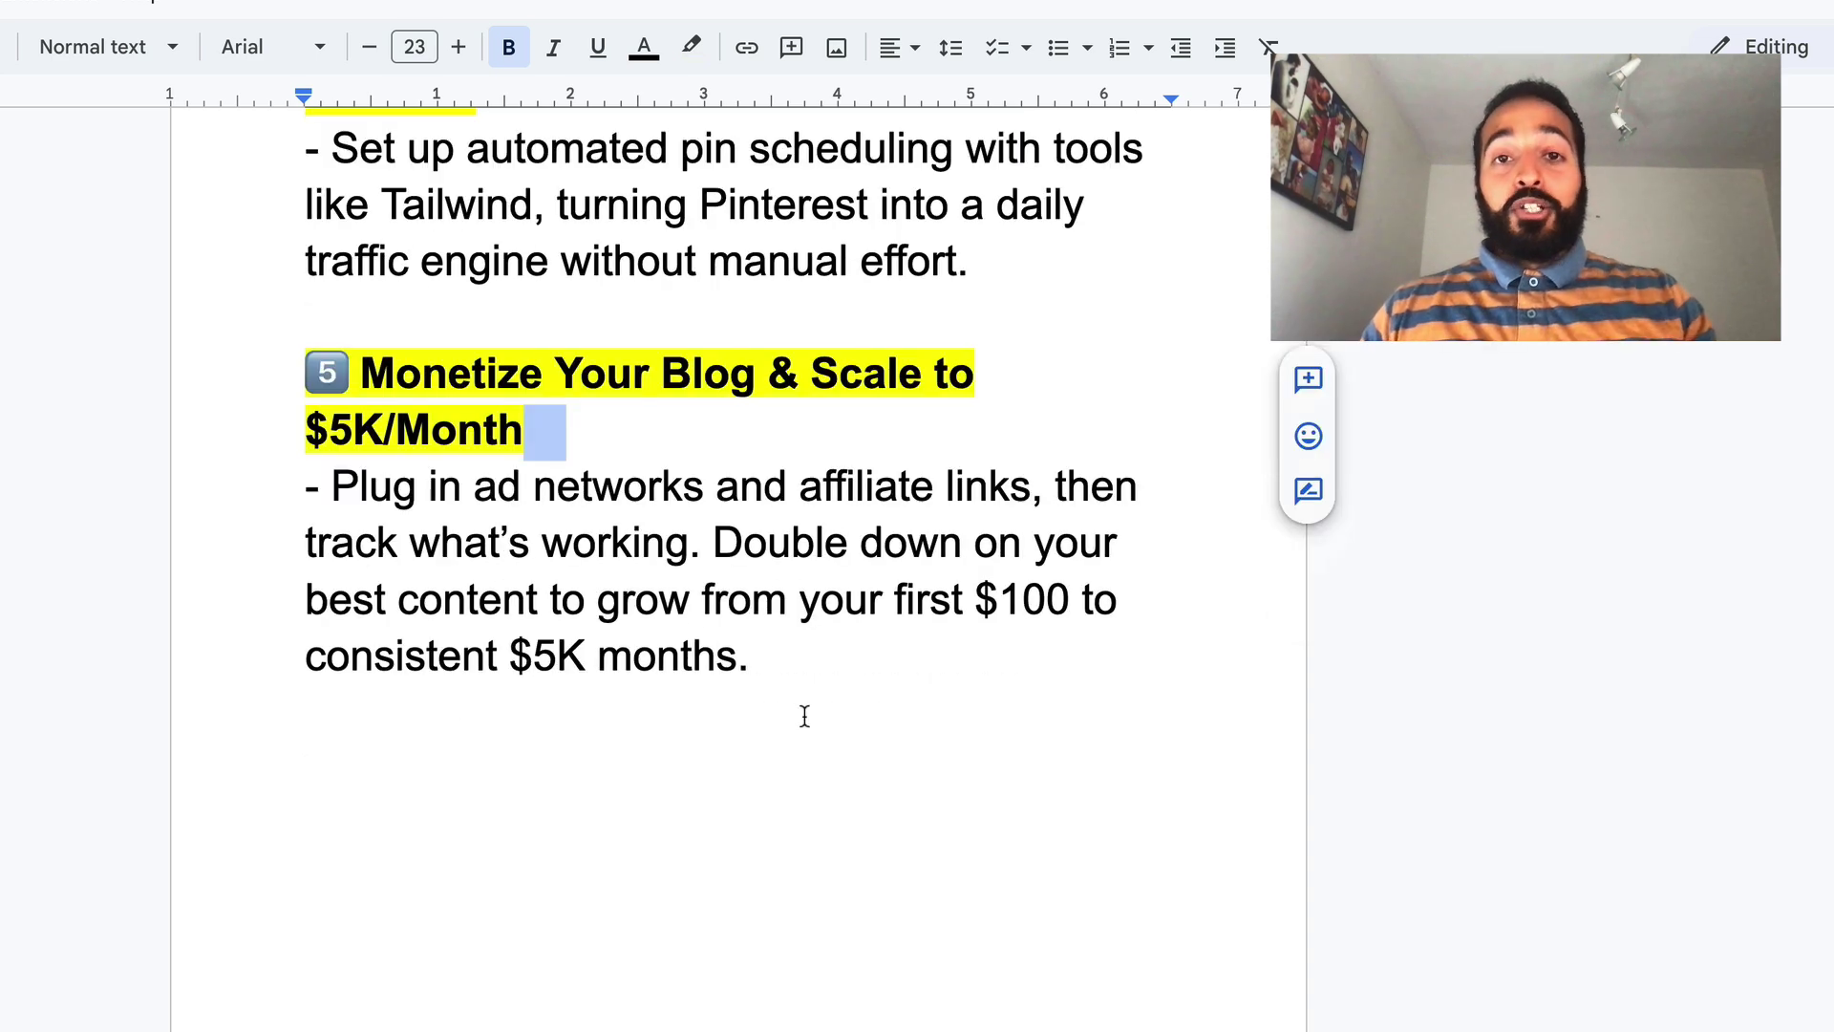
pyautogui.moveTo(703, 496); pyautogui.dragTo(477, 489)
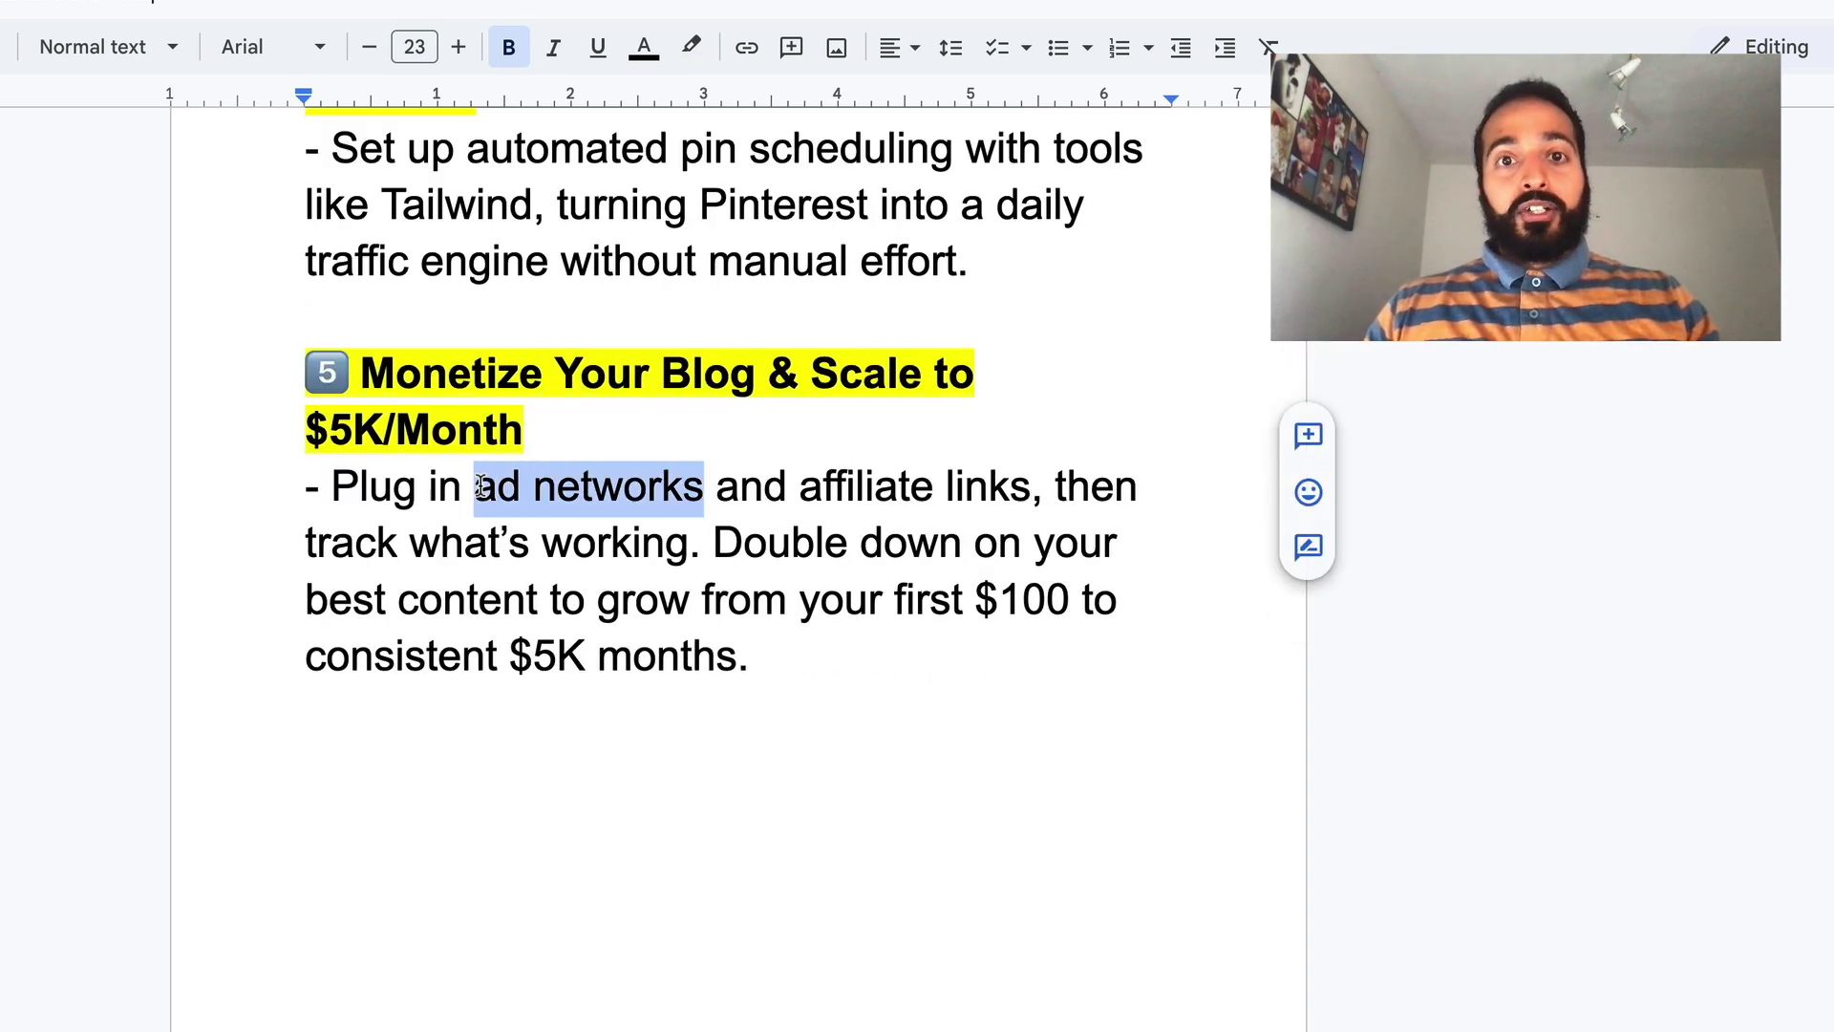
pyautogui.click(789, 489)
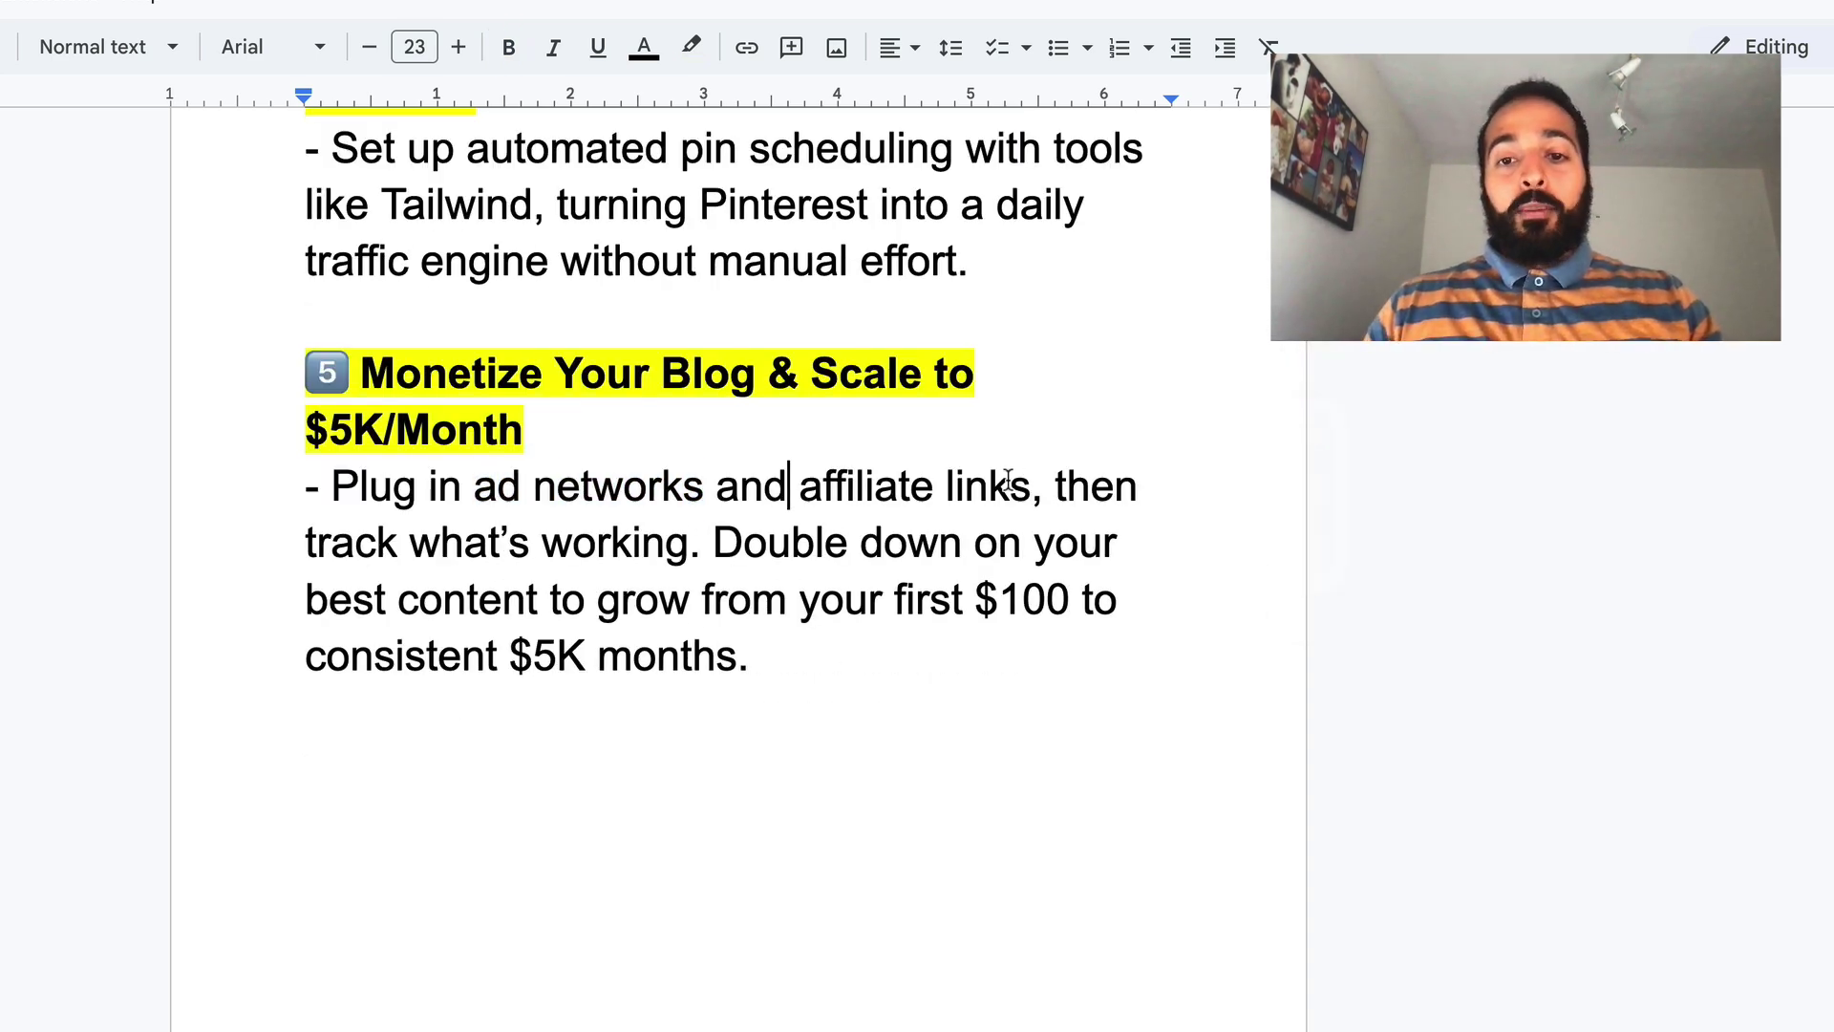
pyautogui.moveTo(1030, 487); pyautogui.dragTo(808, 478)
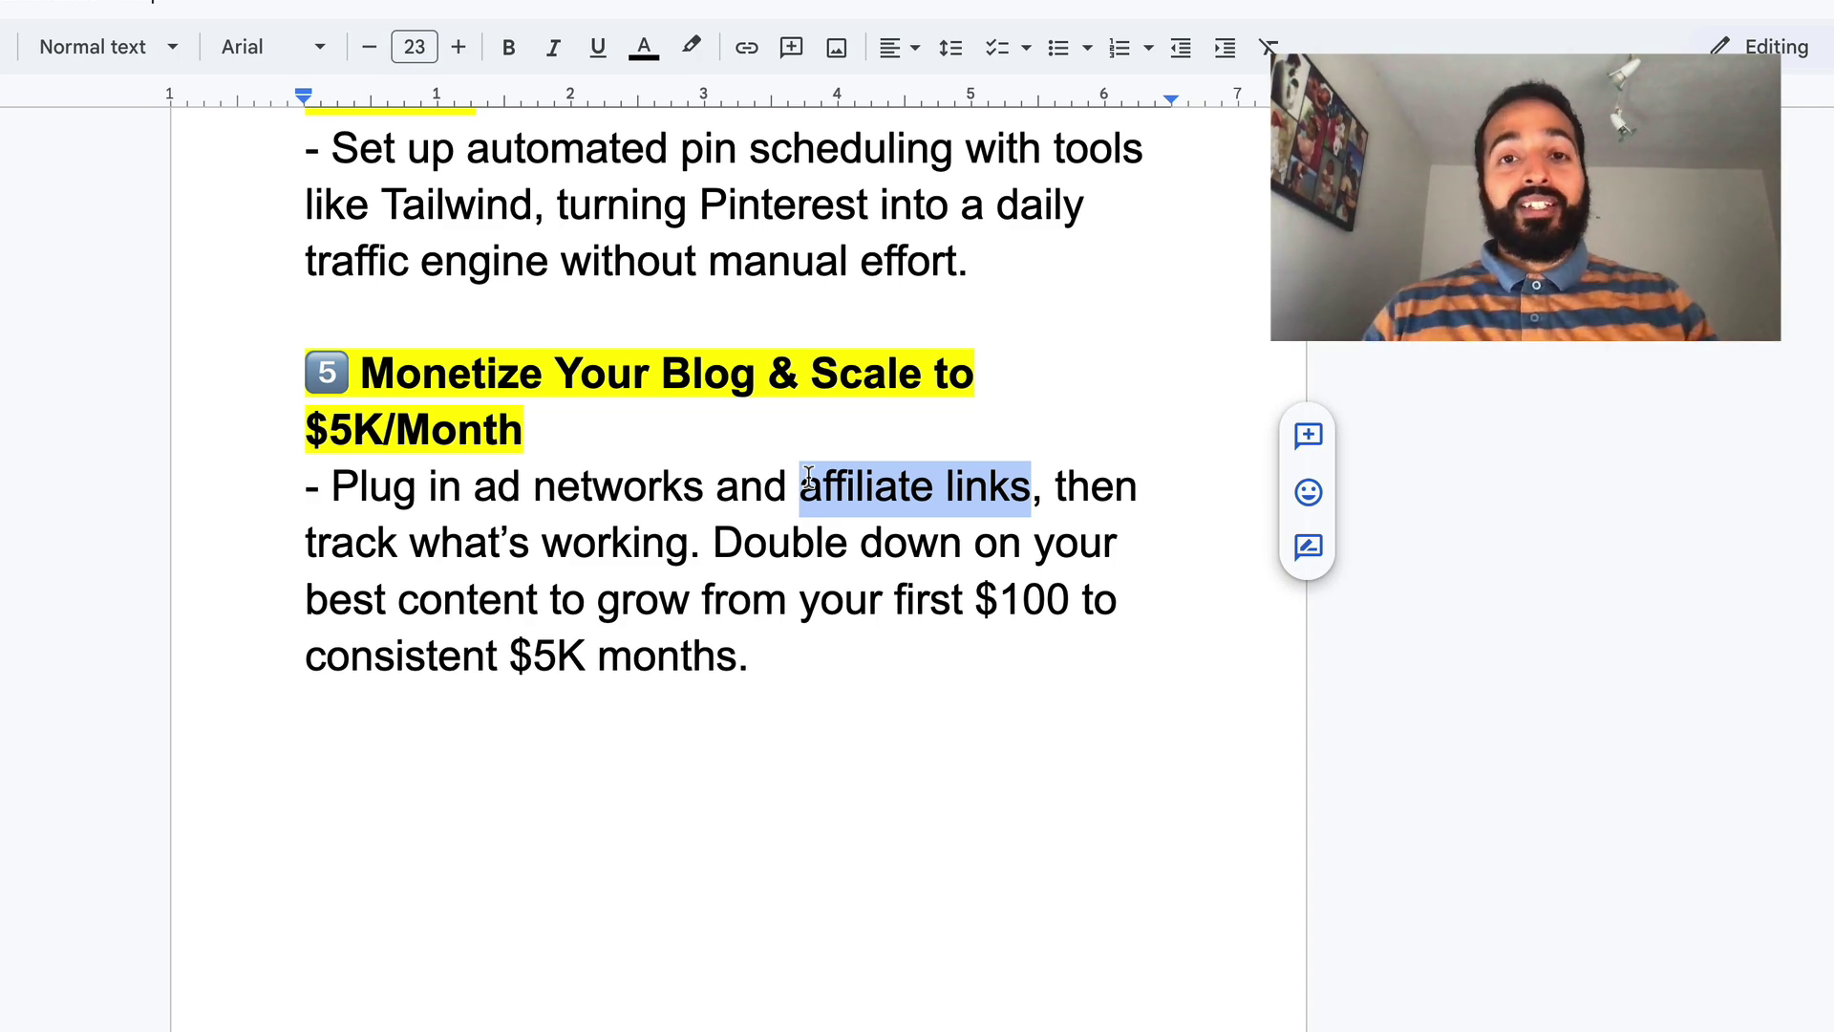
pyautogui.click(707, 541)
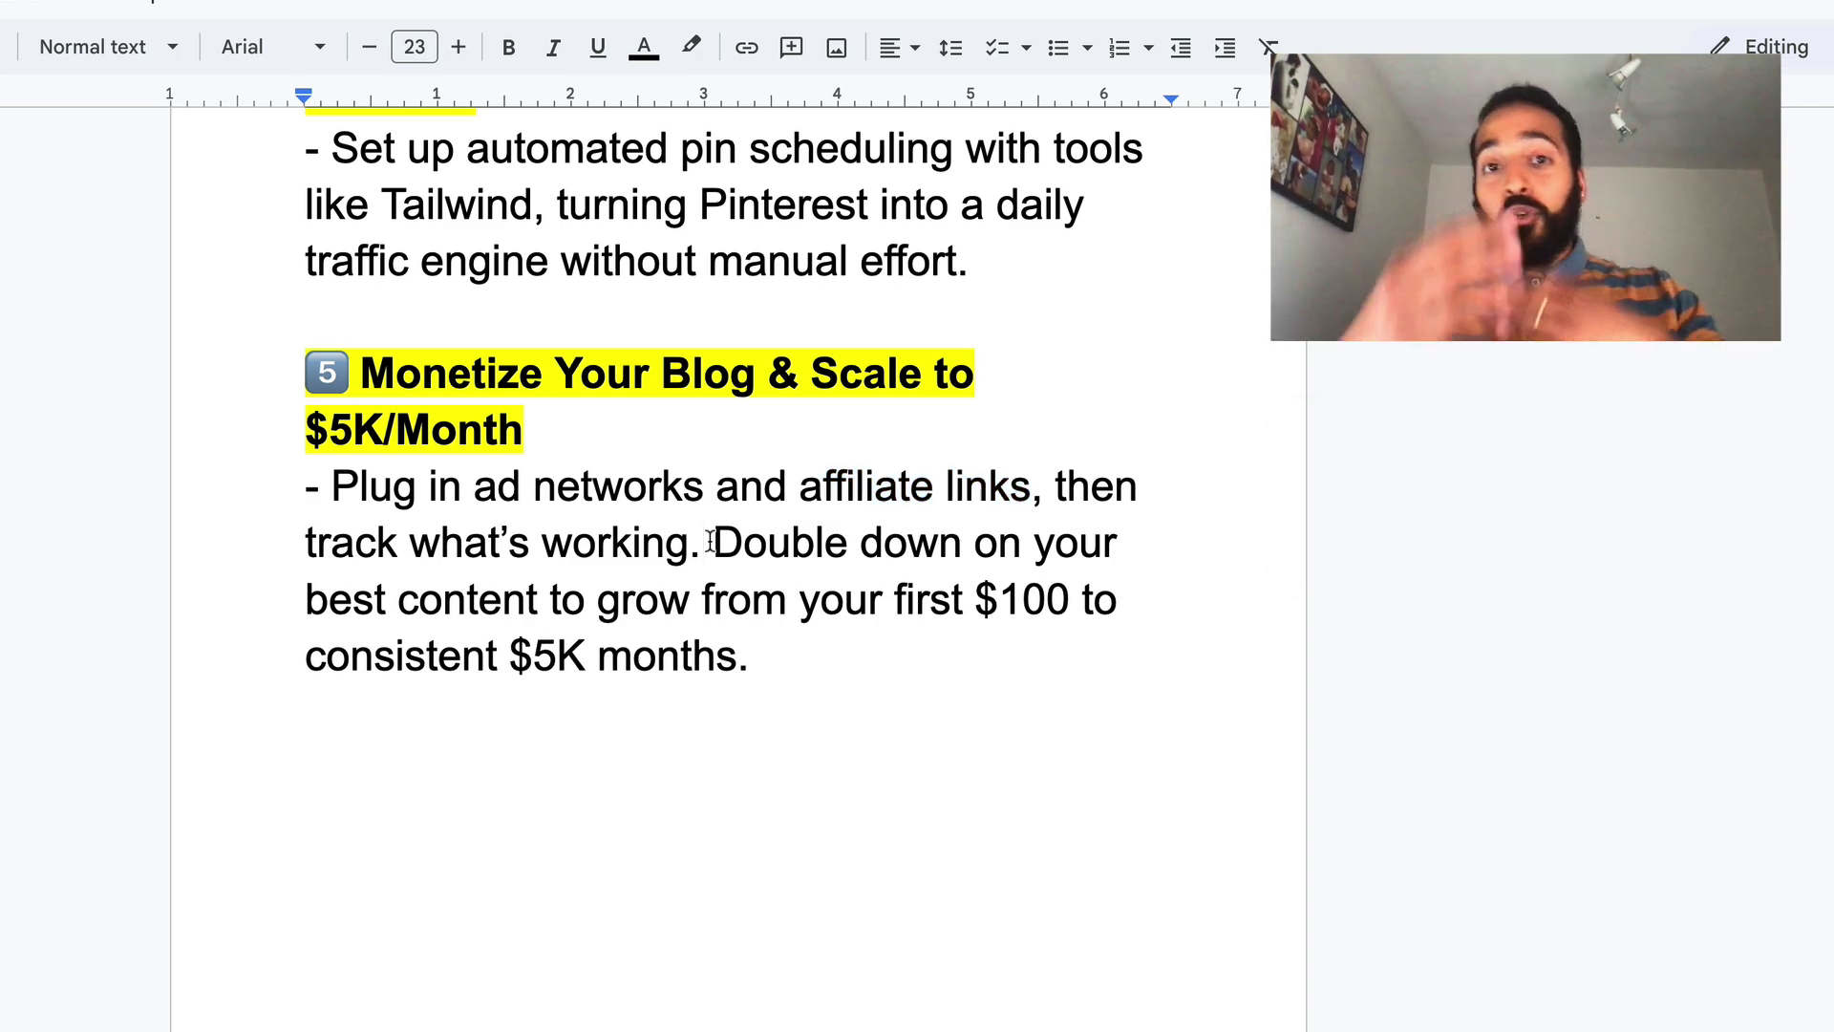
pyautogui.moveTo(713, 542); pyautogui.dragTo(817, 657)
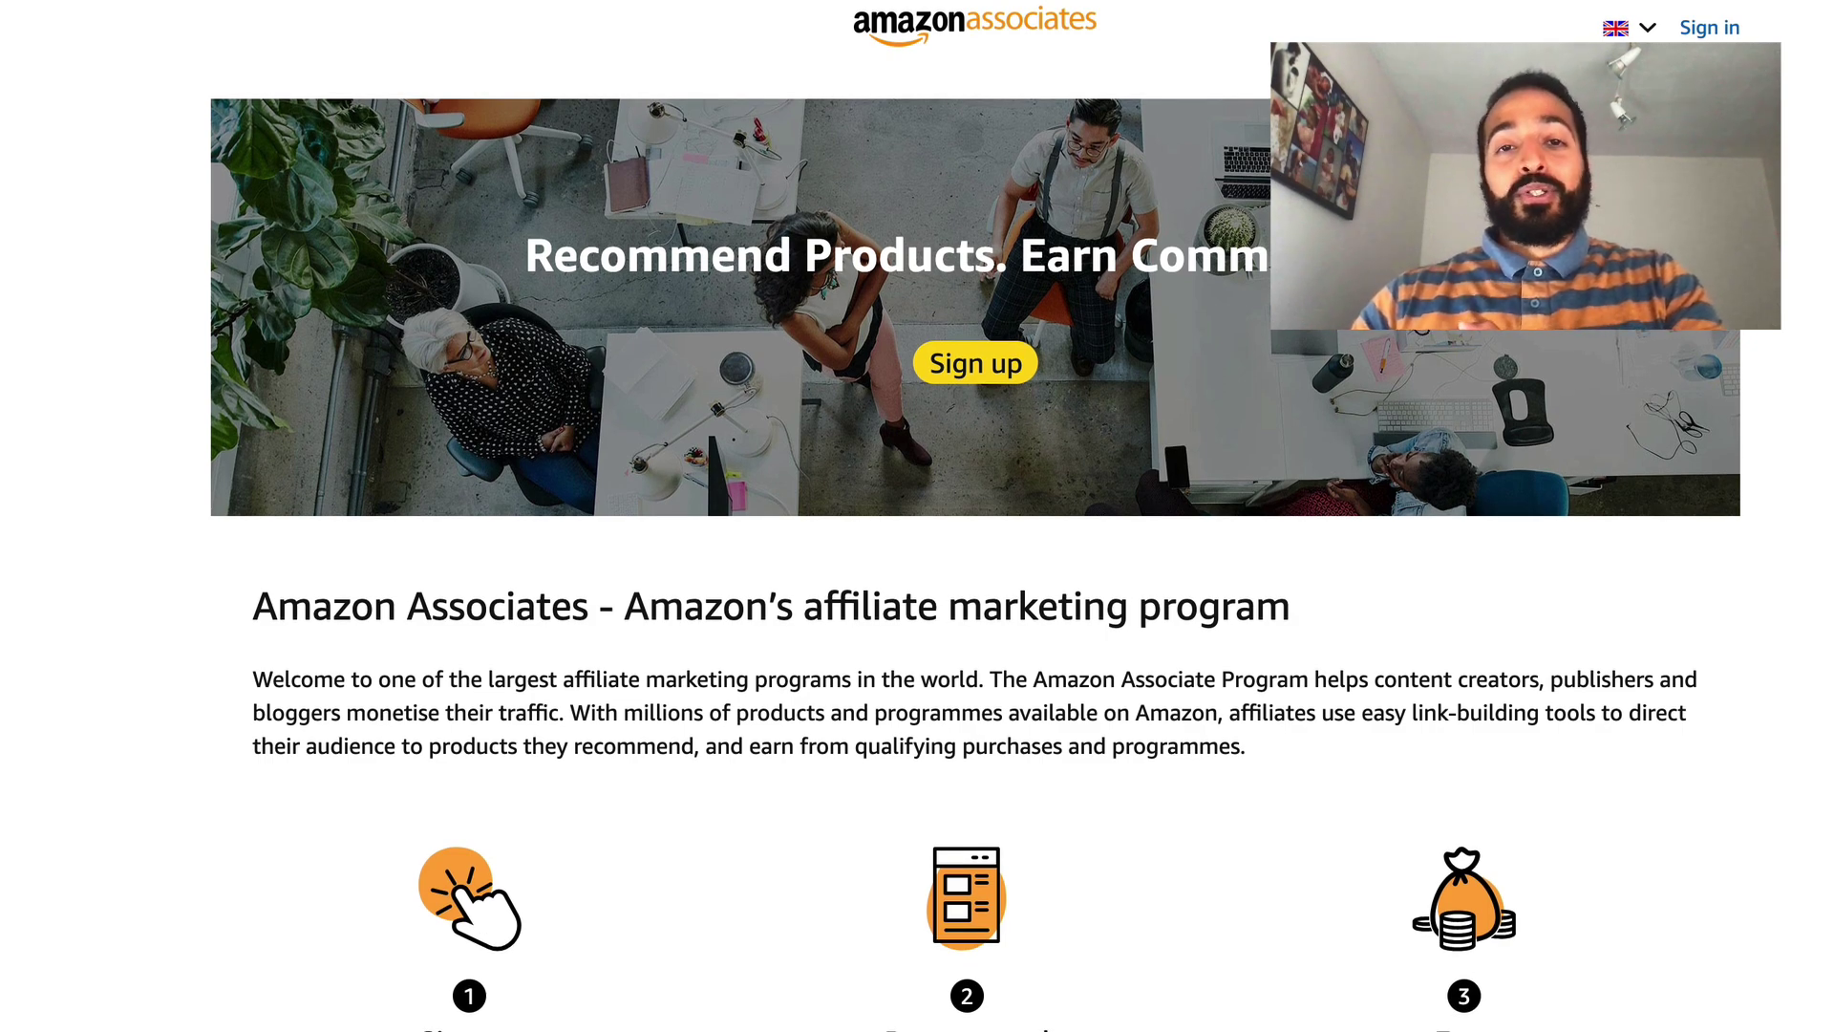
# Scroll down the Amazon Associates affiliate programme page.
pyautogui.scroll(-3, 974, 516)
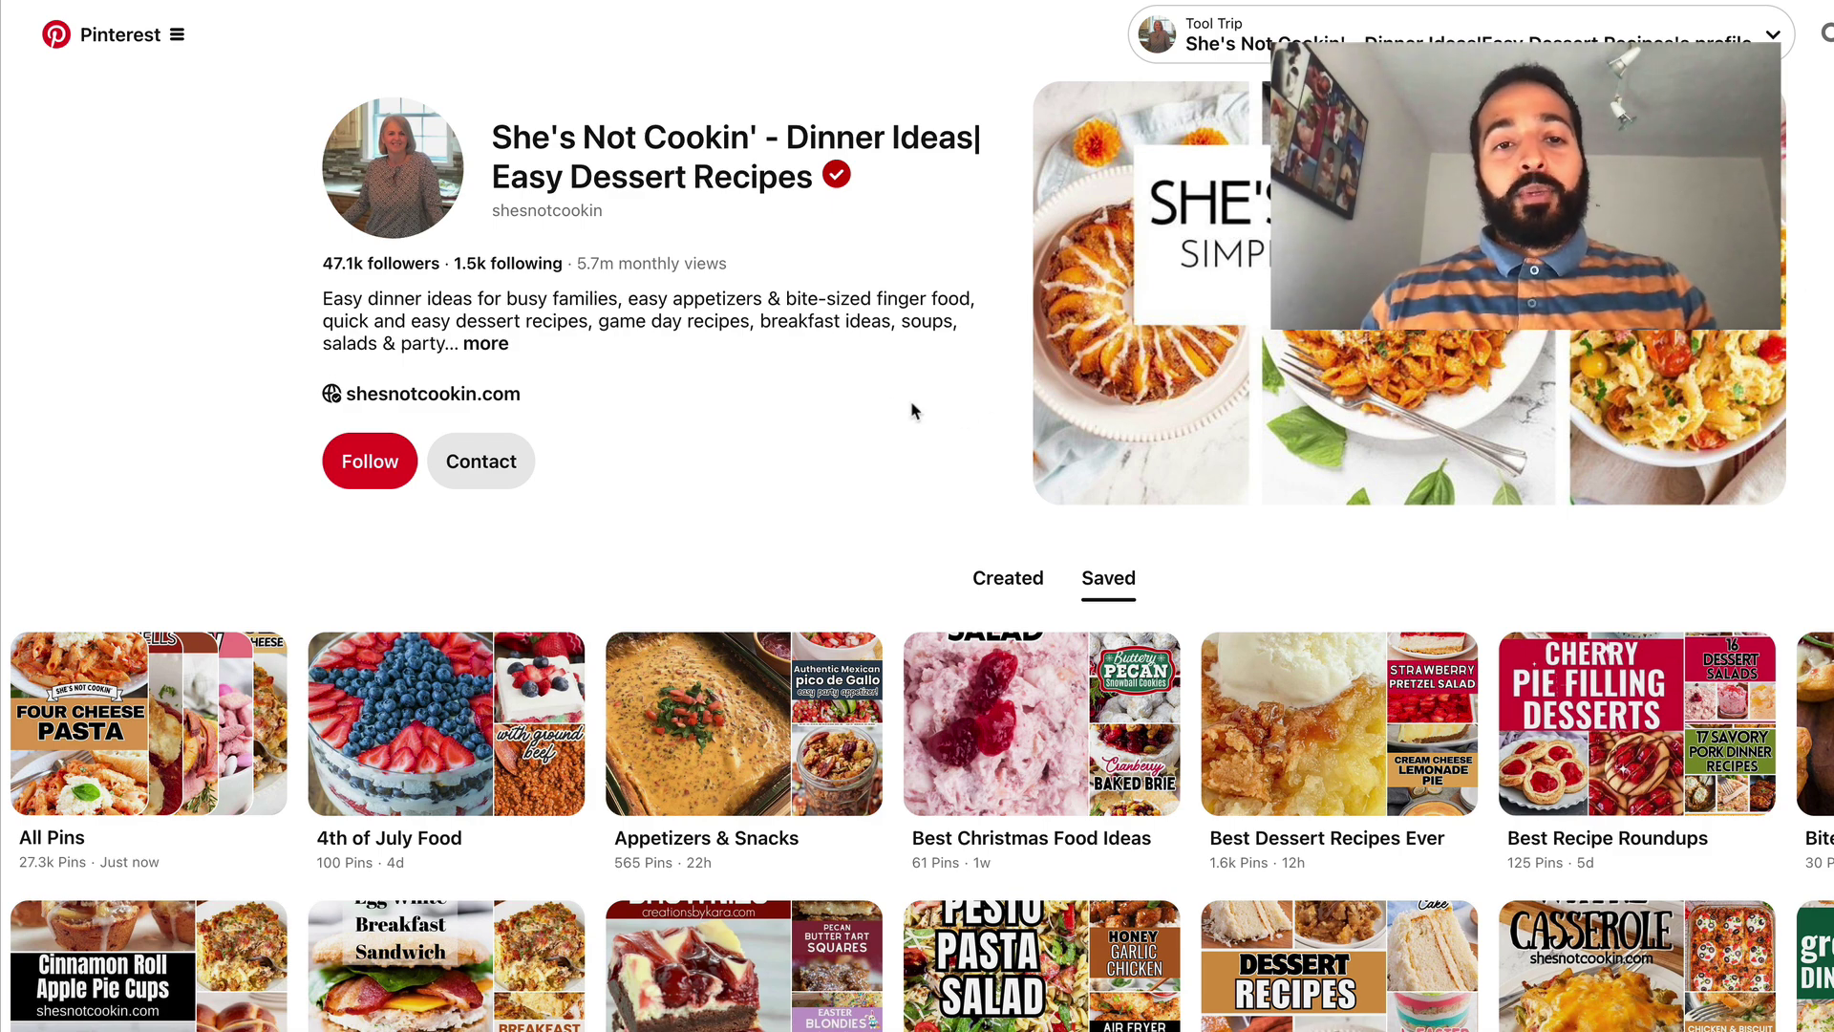
# Highlight the profile's 5.7m monthly views and scroll through the She's Not Cookin' boards.
pyautogui.moveTo(730, 266); pyautogui.dragTo(581, 269)
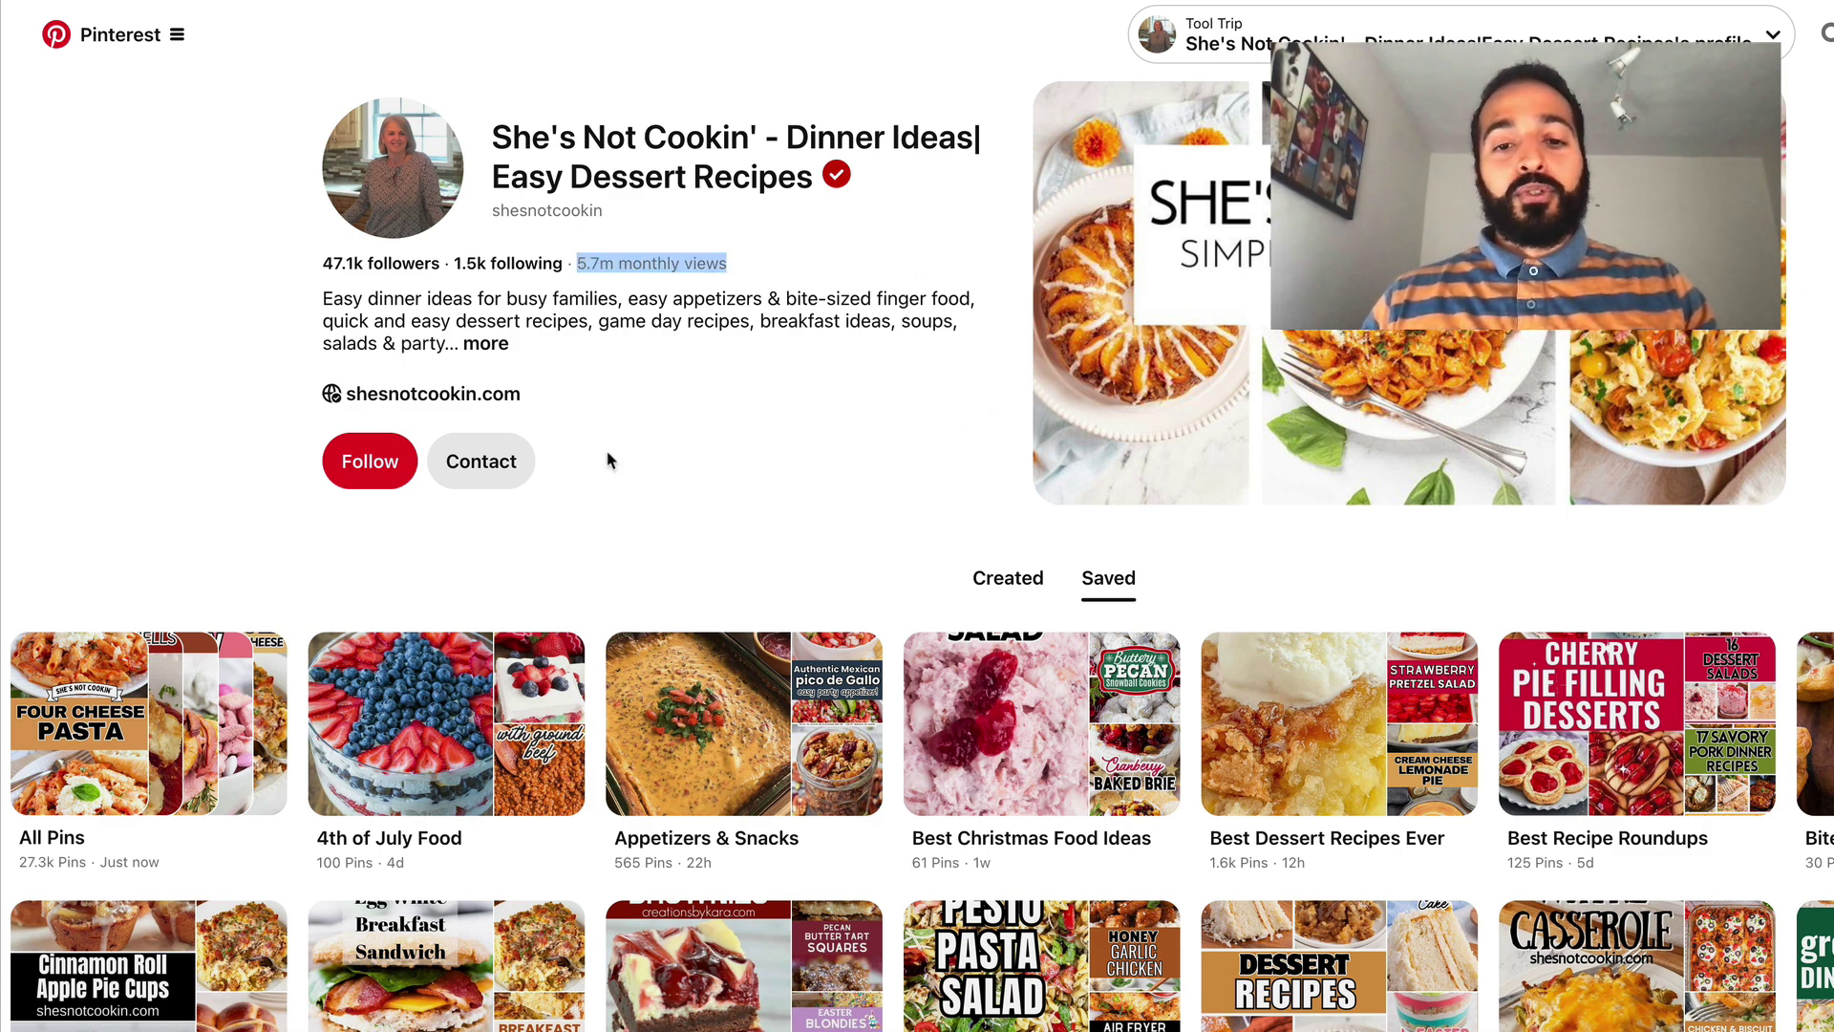
pyautogui.scroll(-10, 1120, 451)
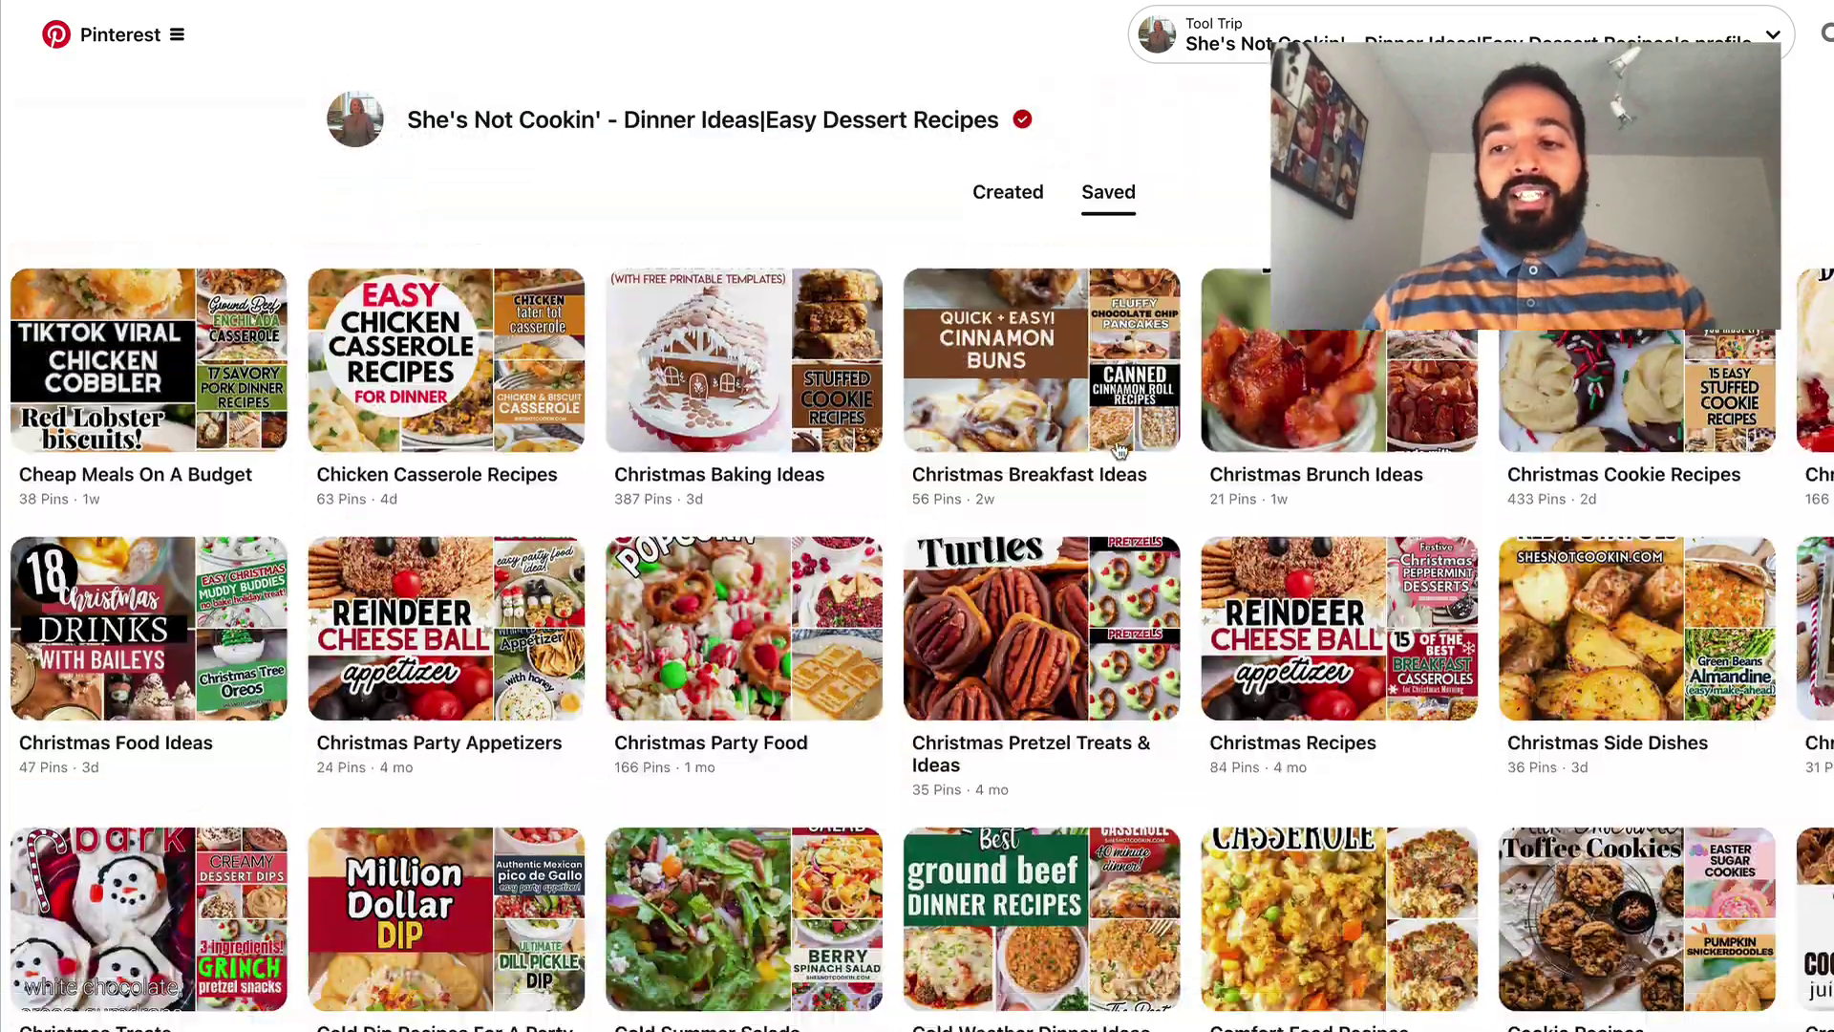
pyautogui.scroll(-10, 1120, 451)
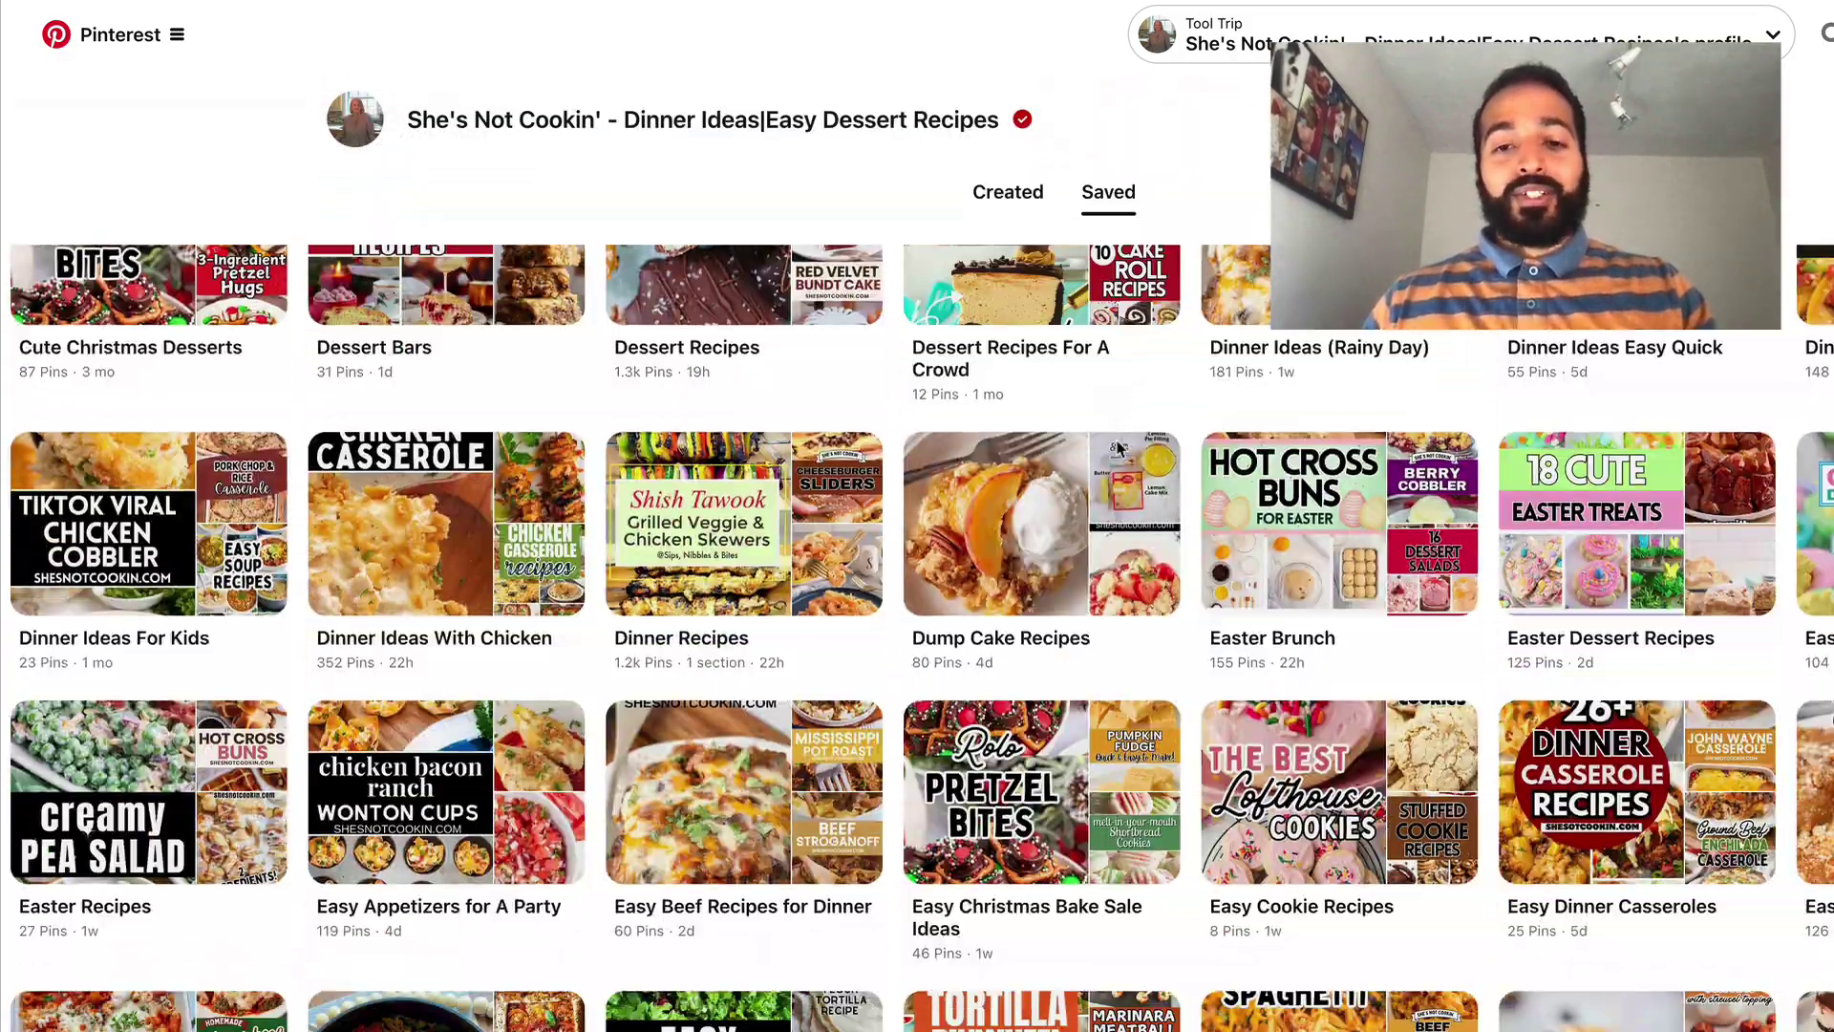
pyautogui.scroll(3, 1191, 643)
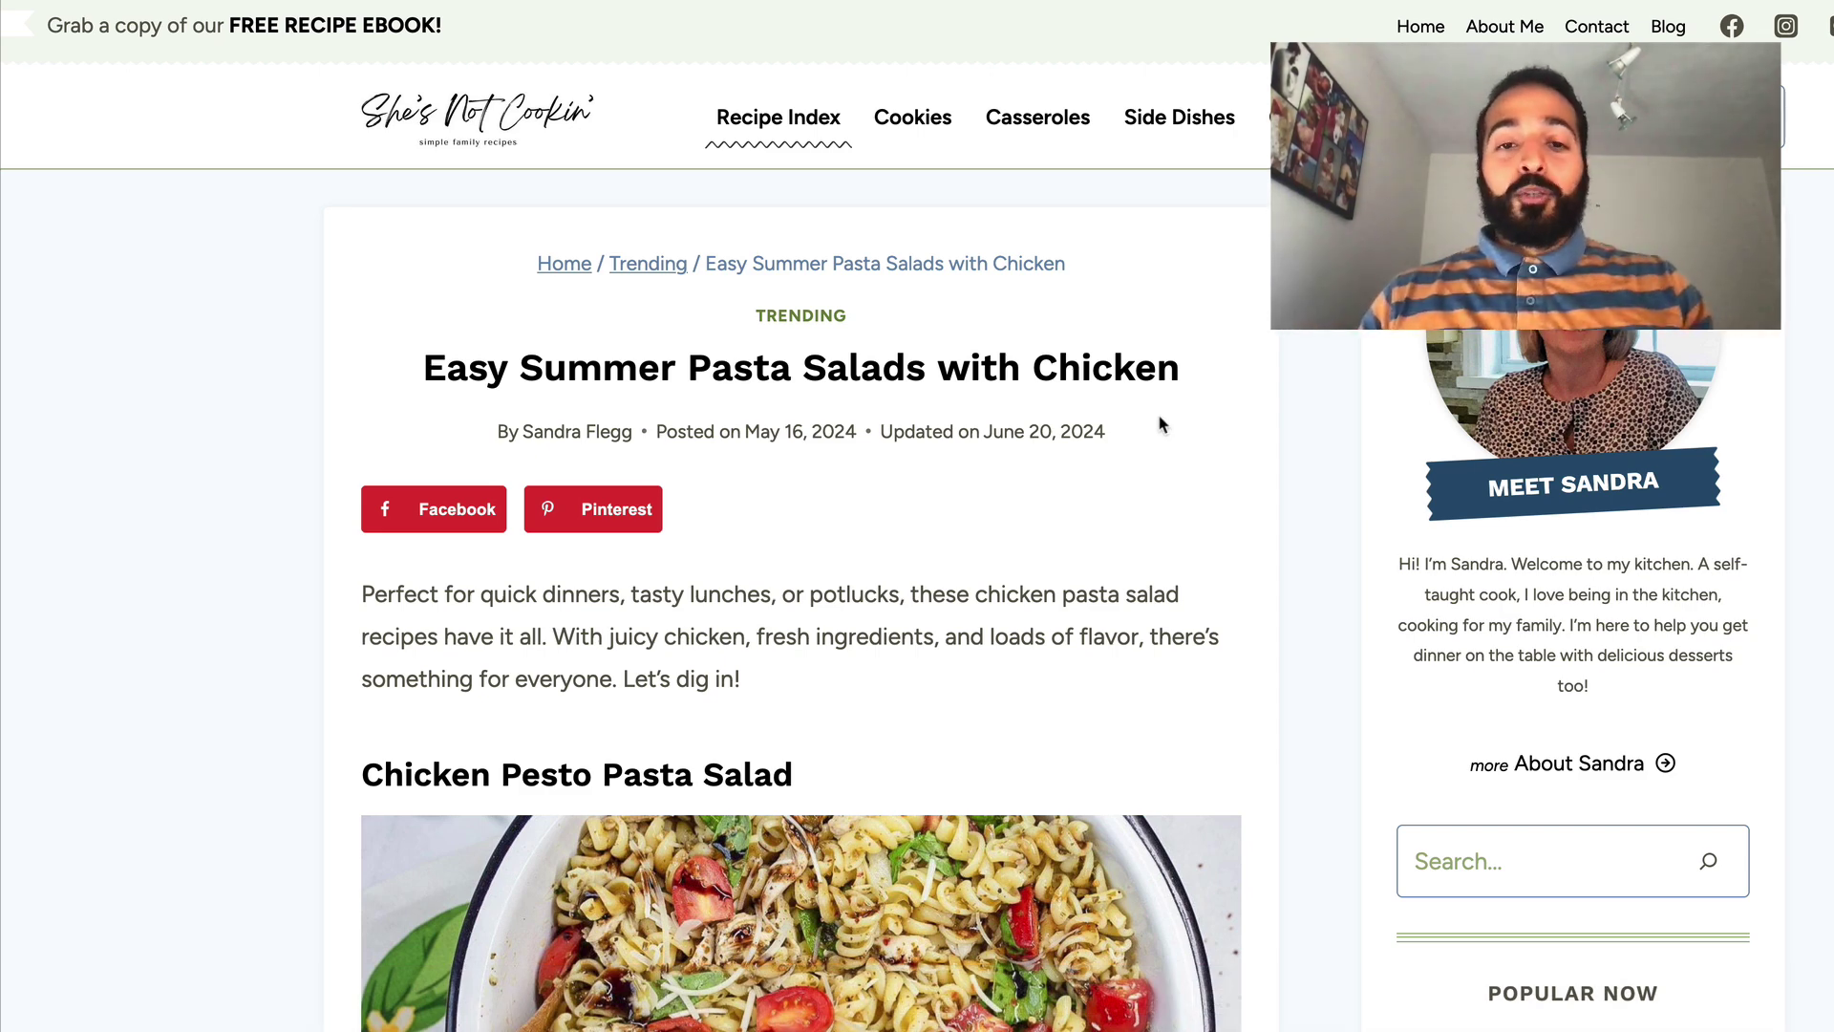
# Scroll through the chicken pasta salad roundup past its ads, showing Creamy, Mandarin and Chicken Caesar.
pyautogui.scroll(-3, 1161, 424)
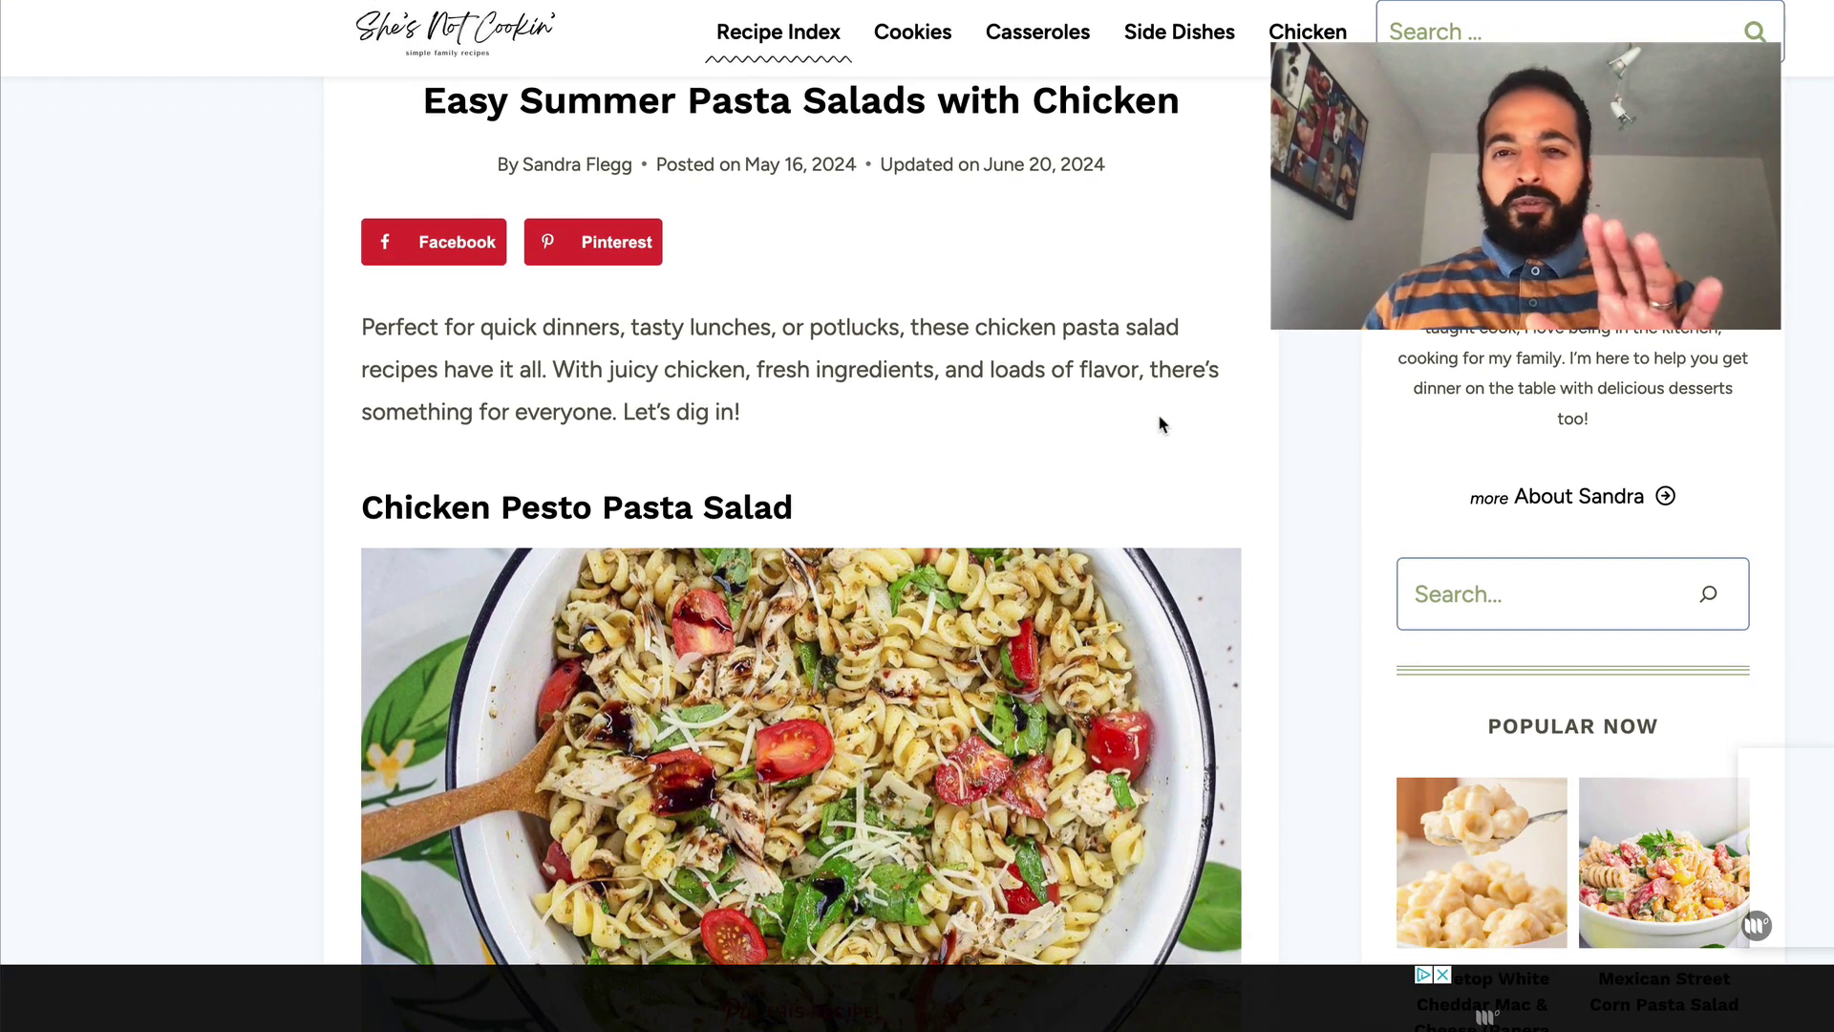
pyautogui.scroll(-1, 1161, 424)
pyautogui.scroll(-1, 1162, 424)
pyautogui.scroll(-1, 1162, 425)
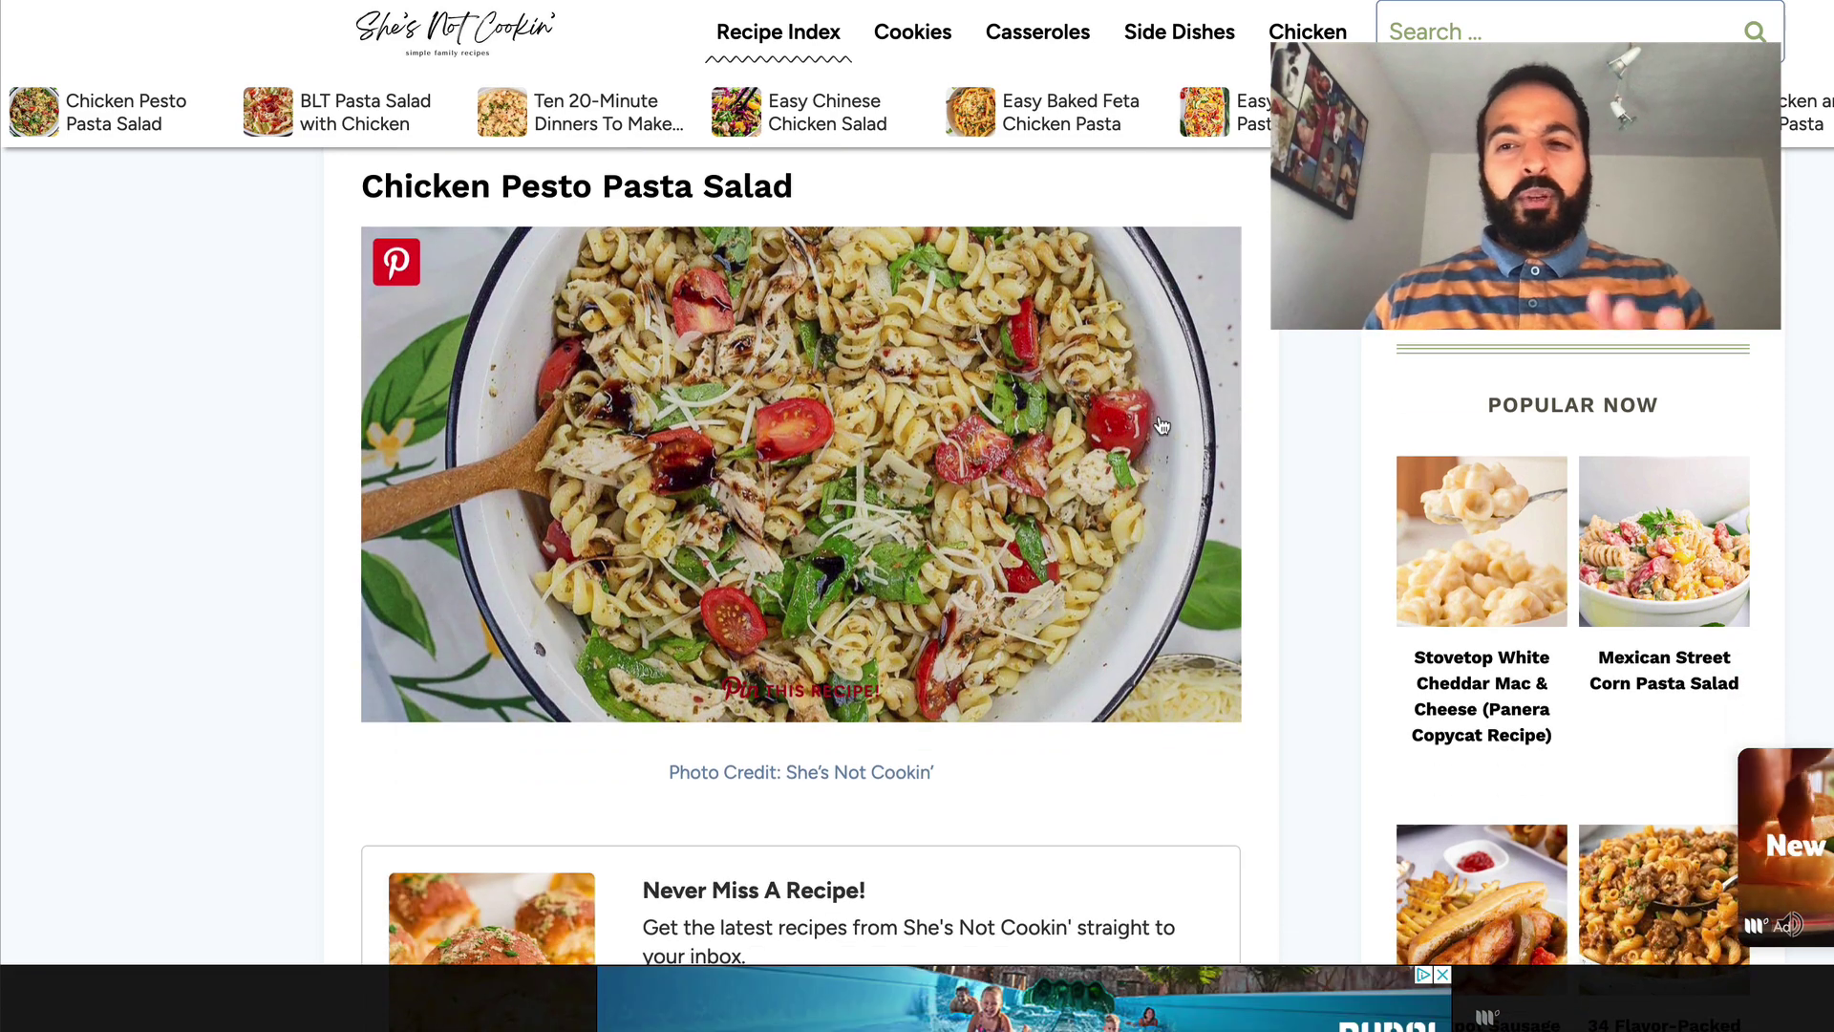
pyautogui.scroll(-3, 1162, 424)
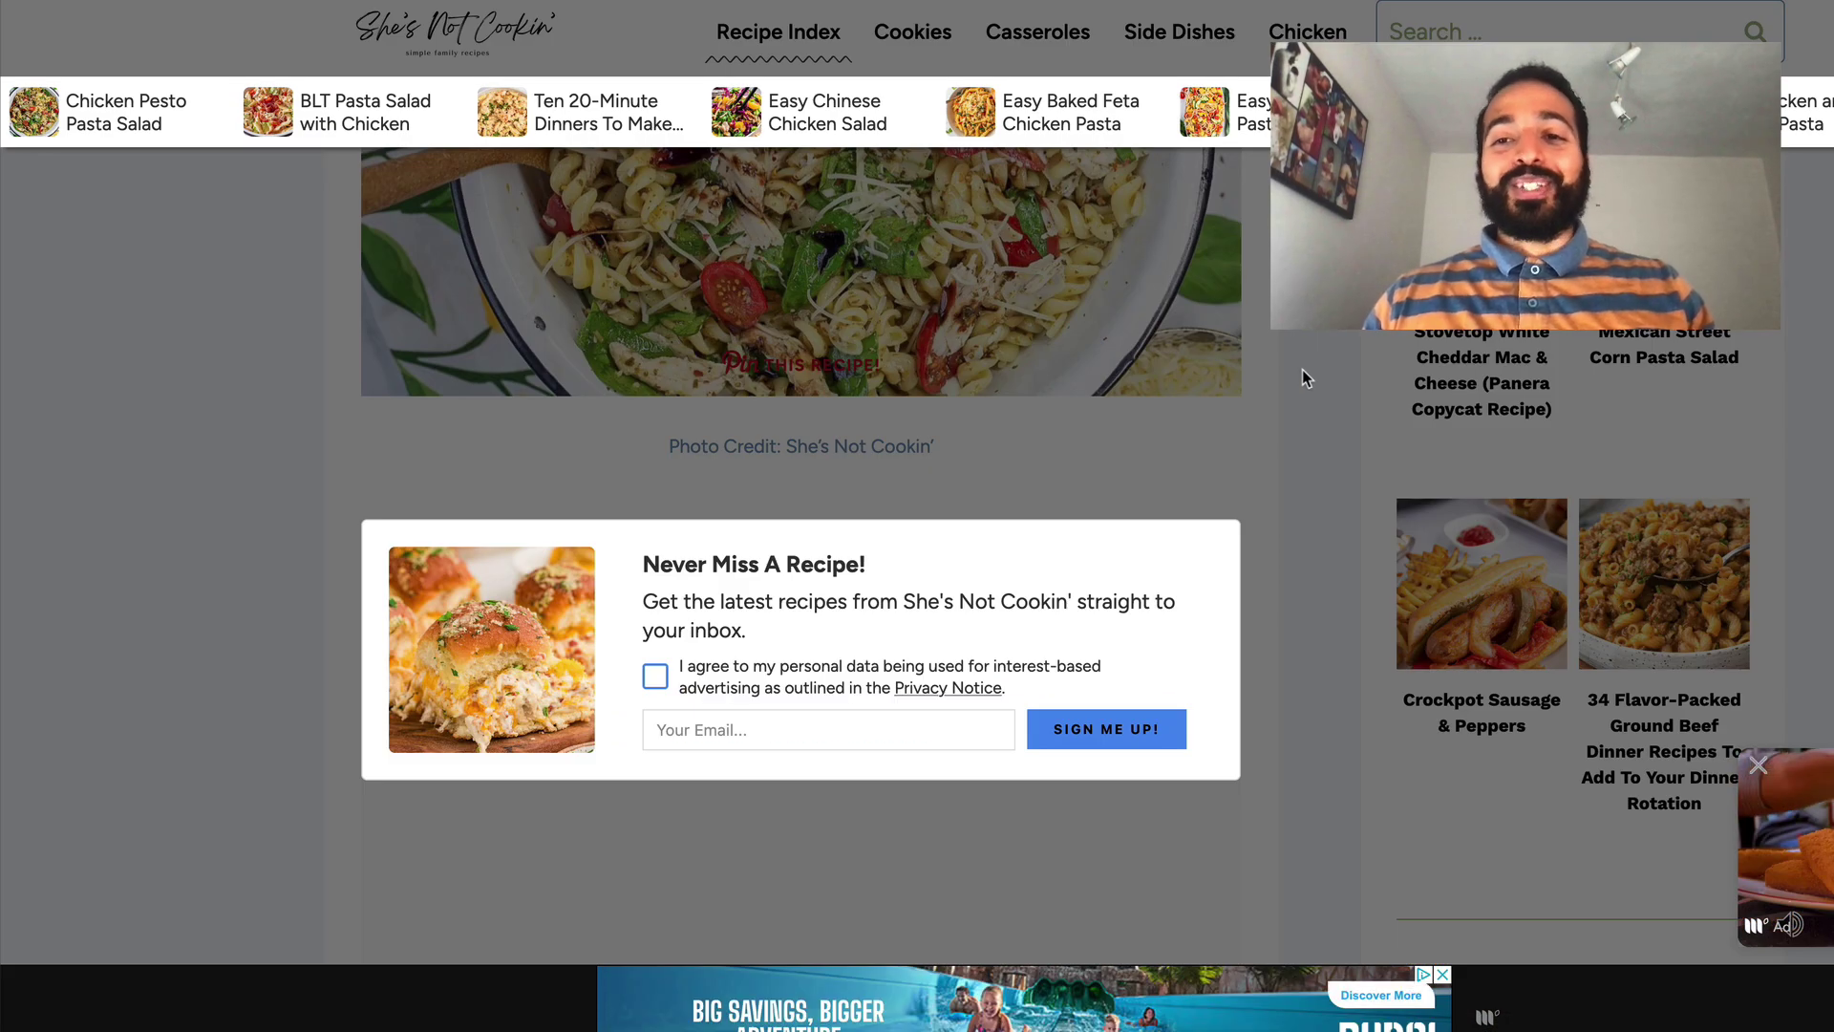
pyautogui.scroll(-1, 1303, 369)
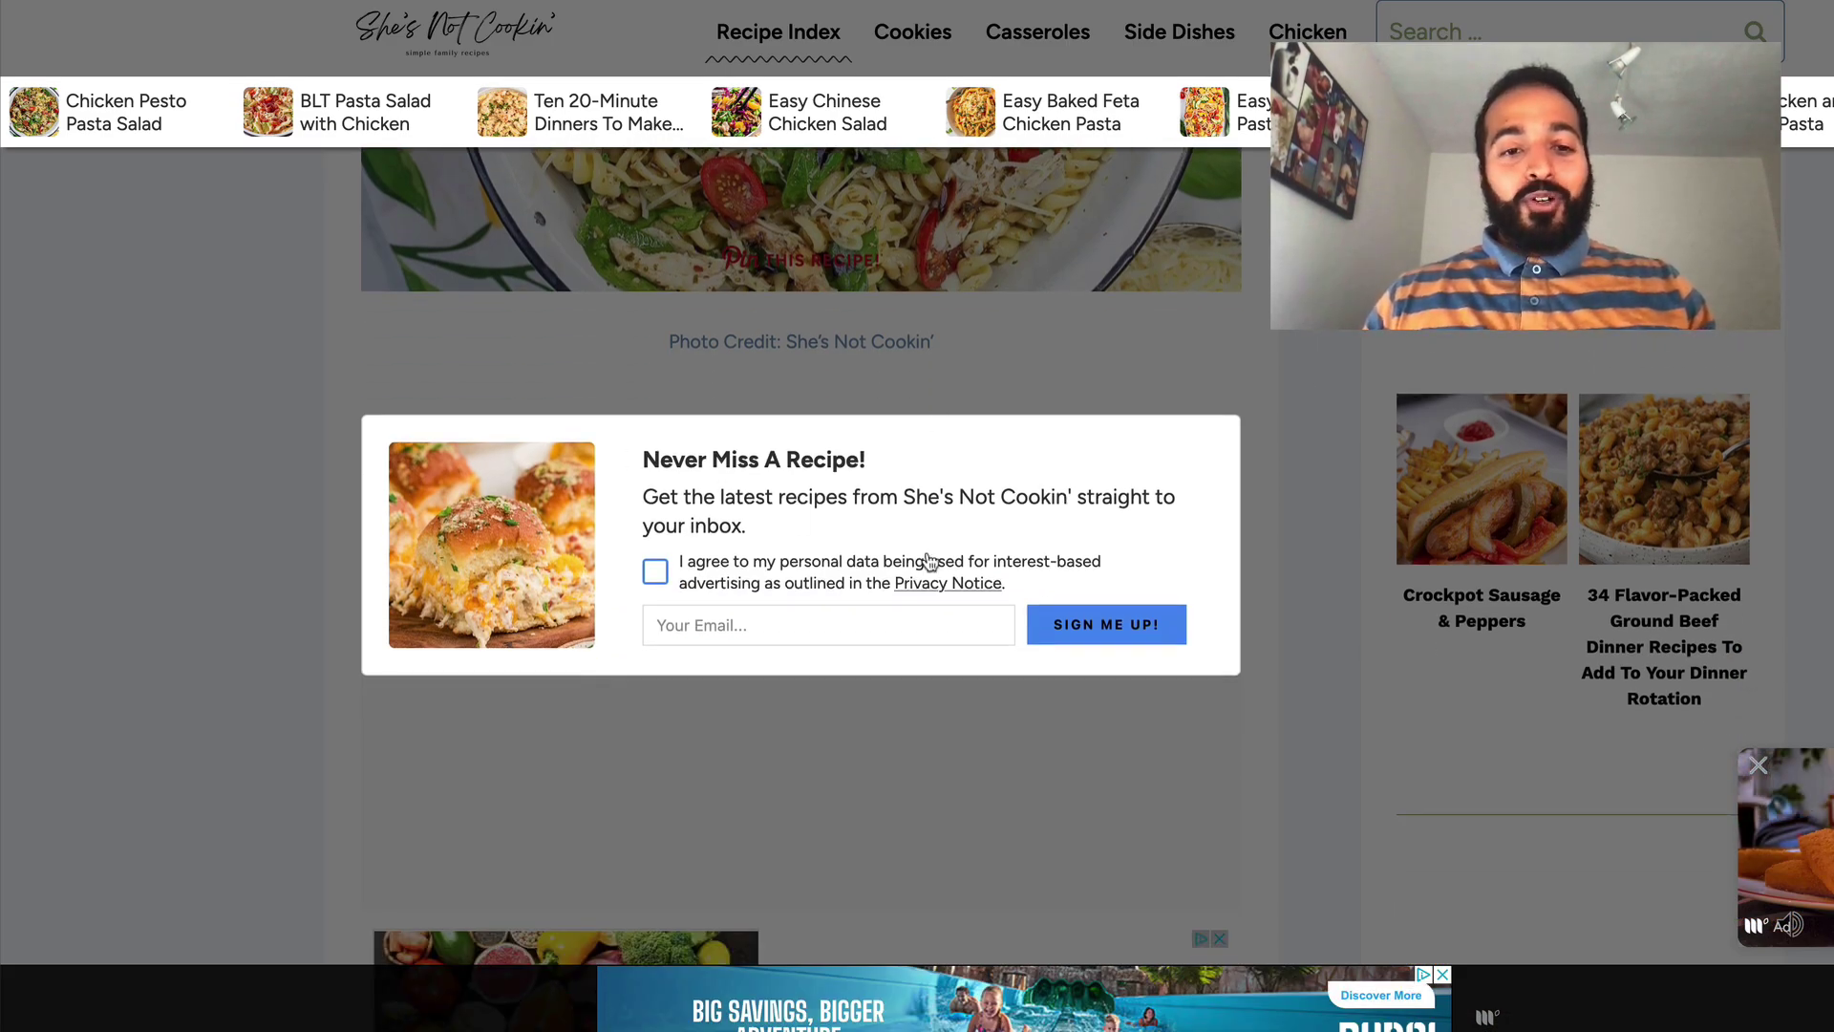
pyautogui.scroll(-1, 913, 646)
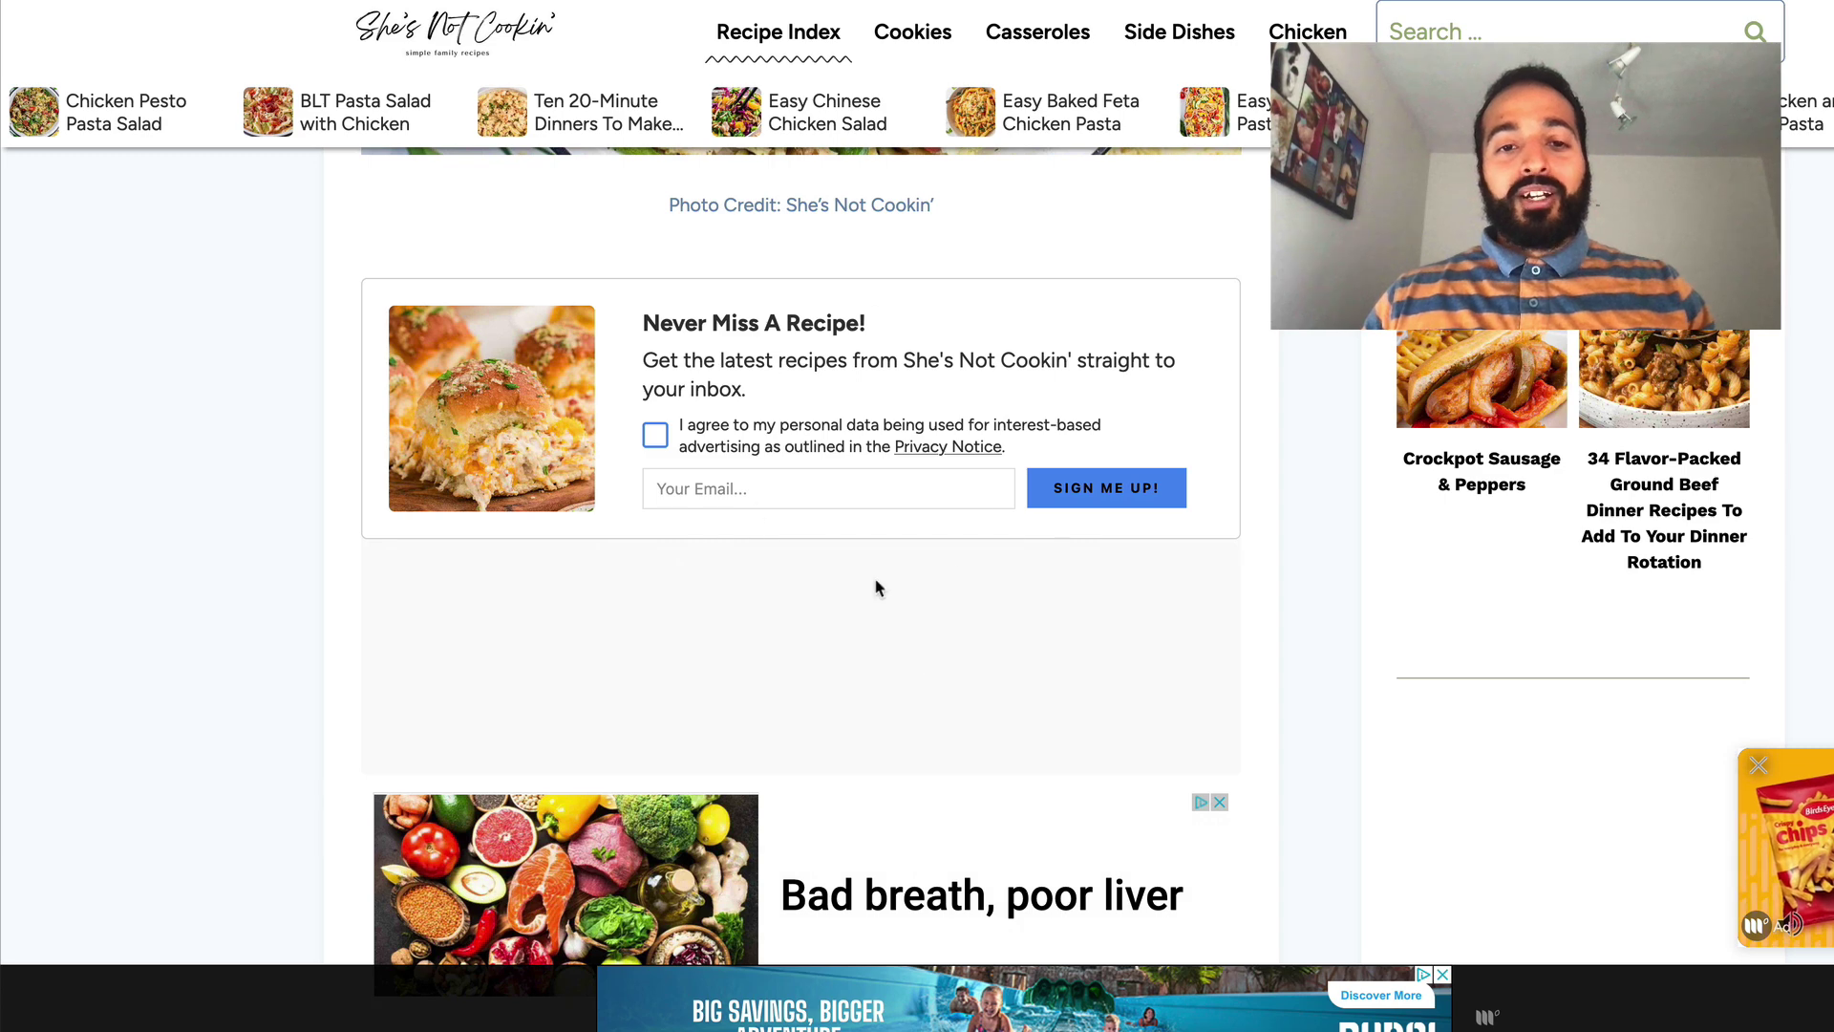
pyautogui.scroll(-1, 1158, 729)
pyautogui.scroll(-6, 1162, 716)
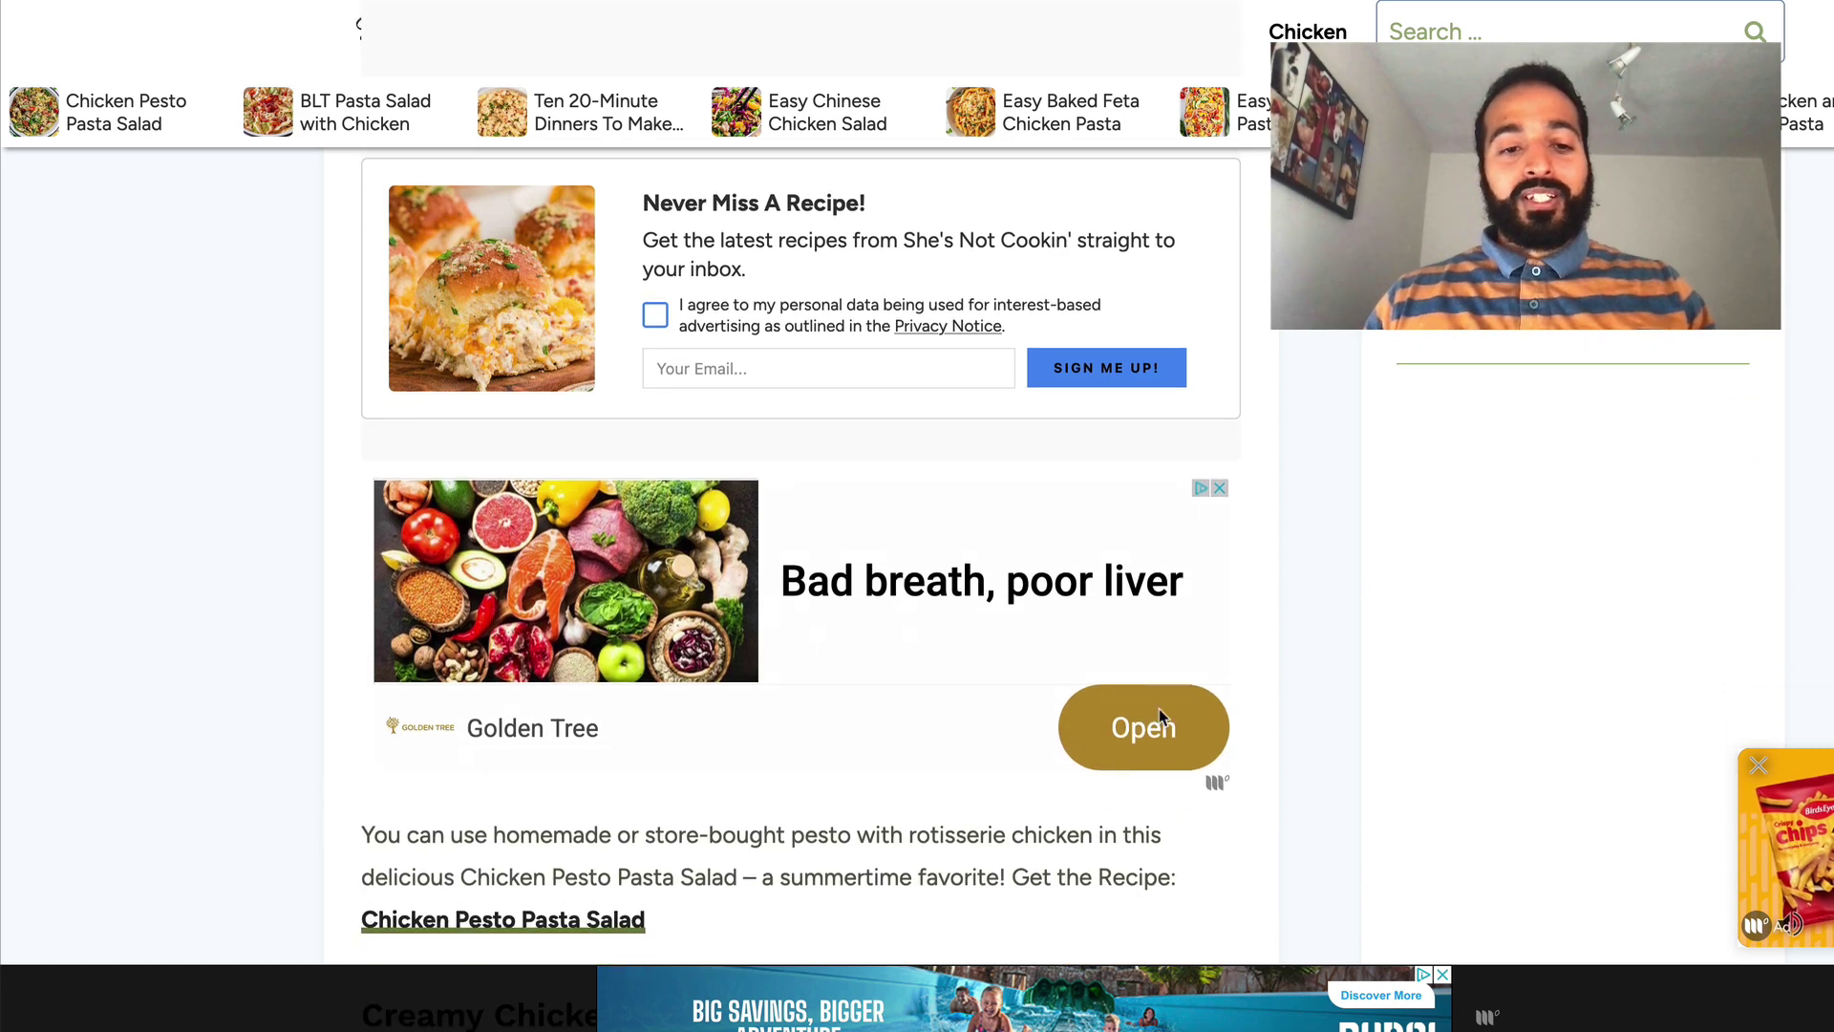
pyautogui.scroll(-12, 879, 726)
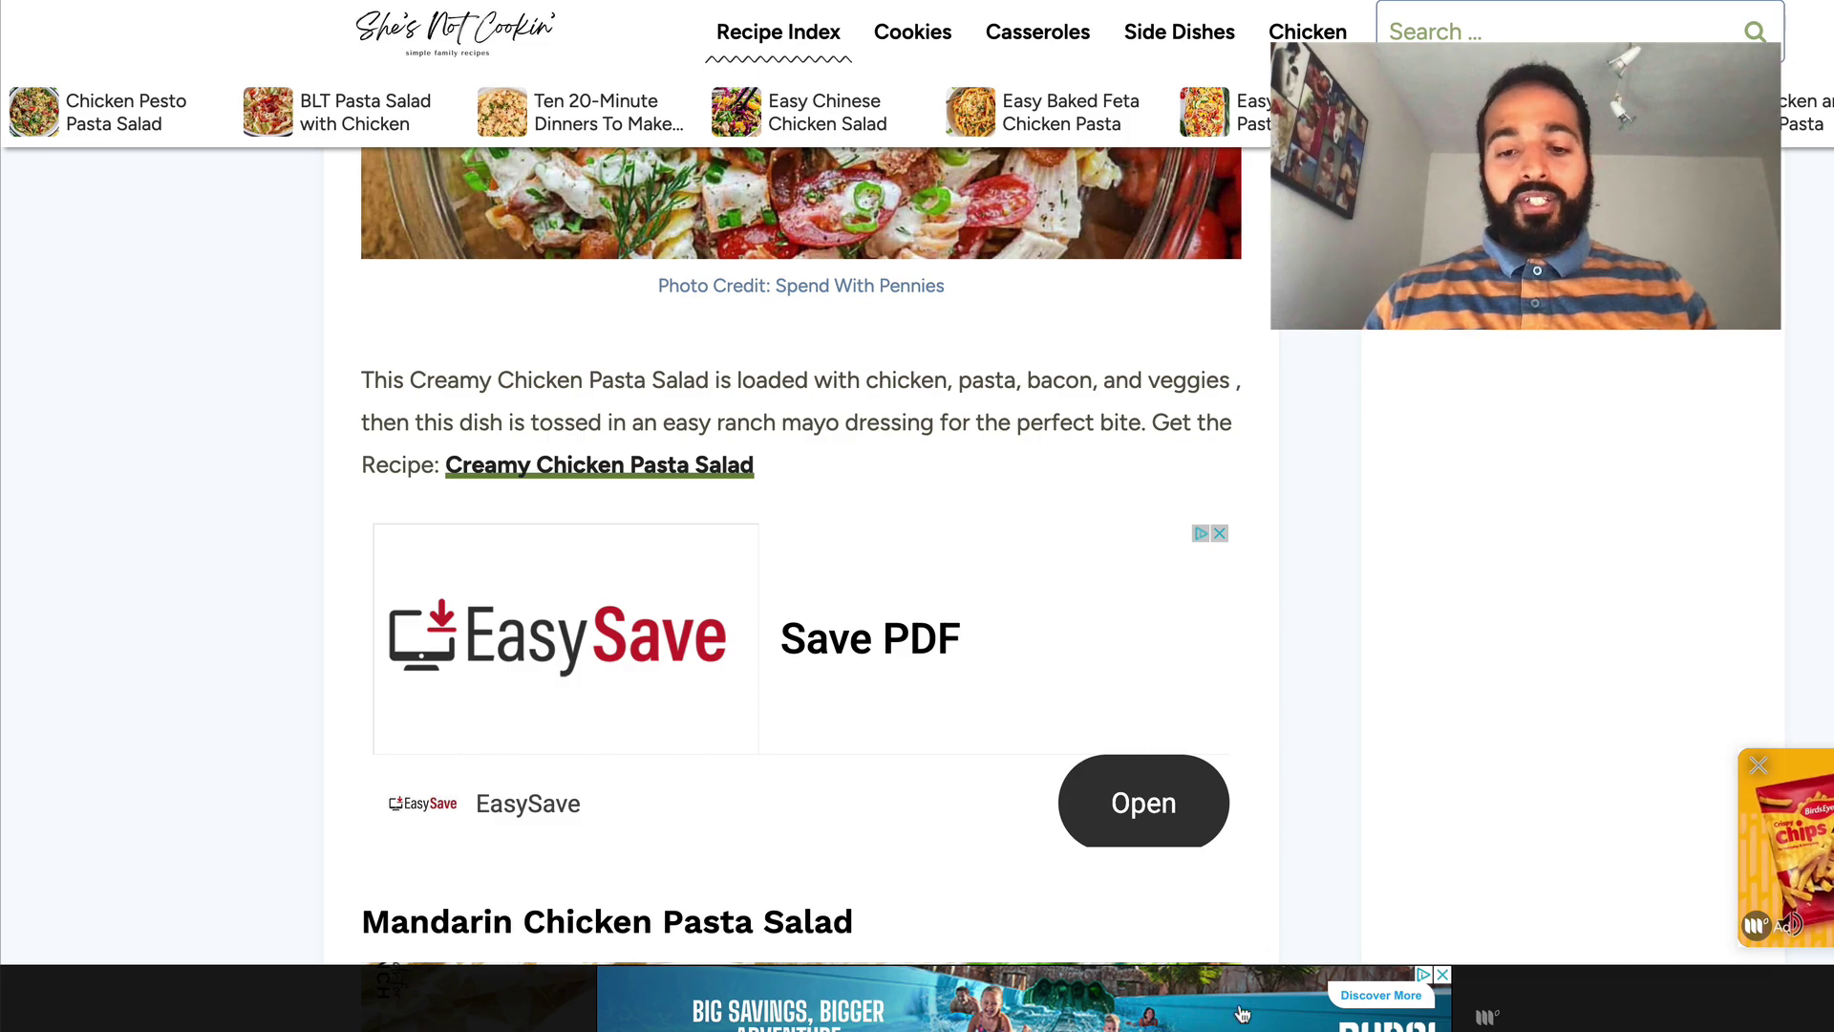
pyautogui.scroll(-2, 1373, 567)
pyautogui.scroll(-7, 1373, 567)
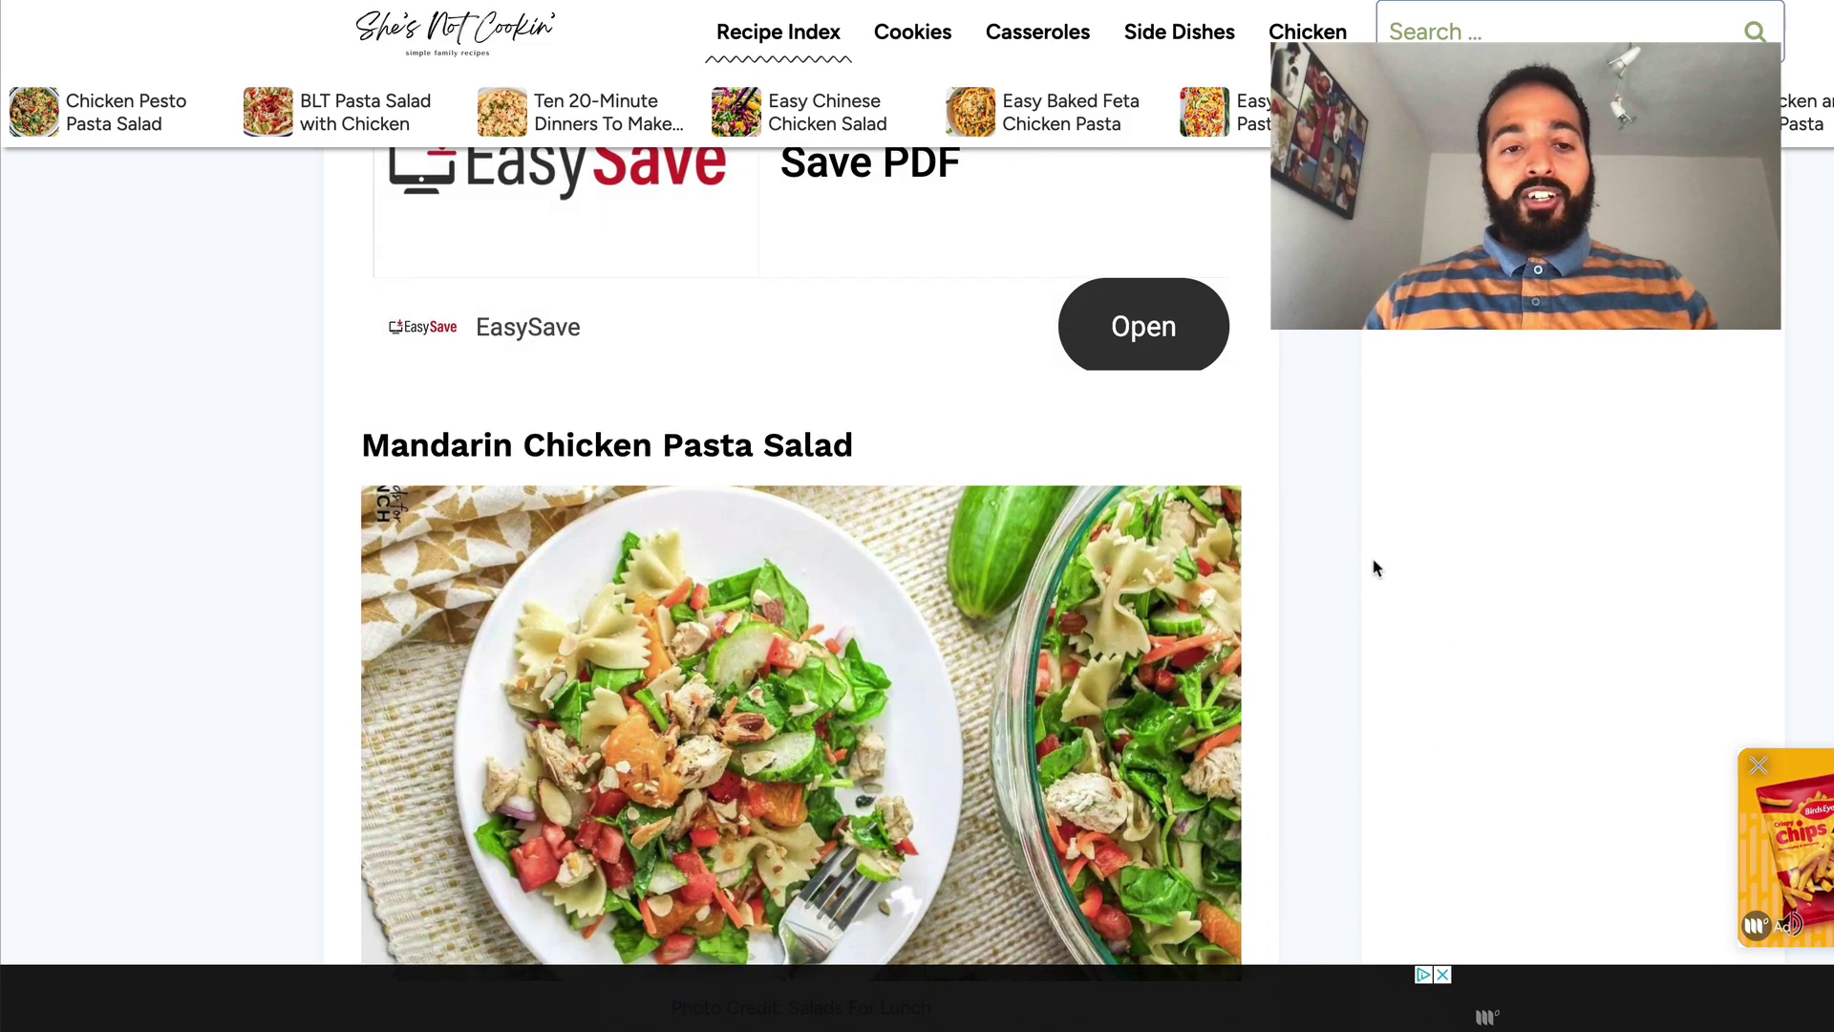
pyautogui.scroll(-1, 1373, 567)
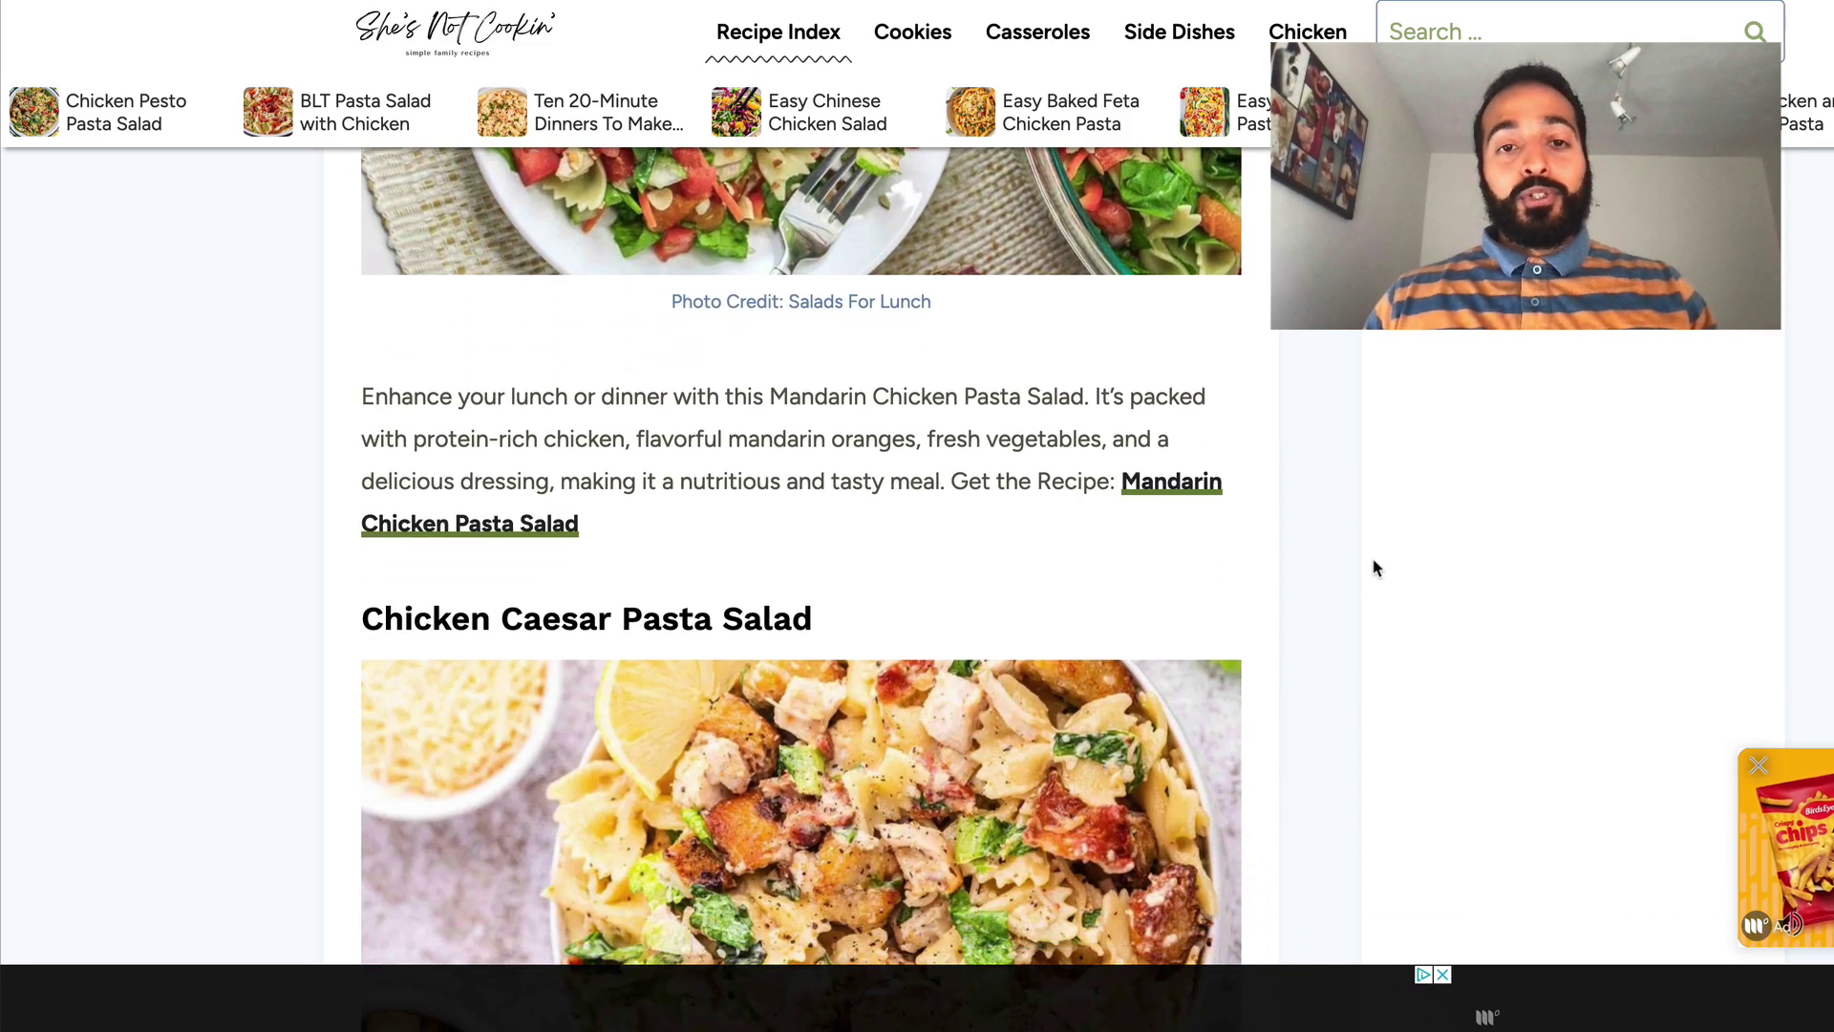
pyautogui.scroll(-4, 1374, 567)
pyautogui.scroll(-6, 1374, 567)
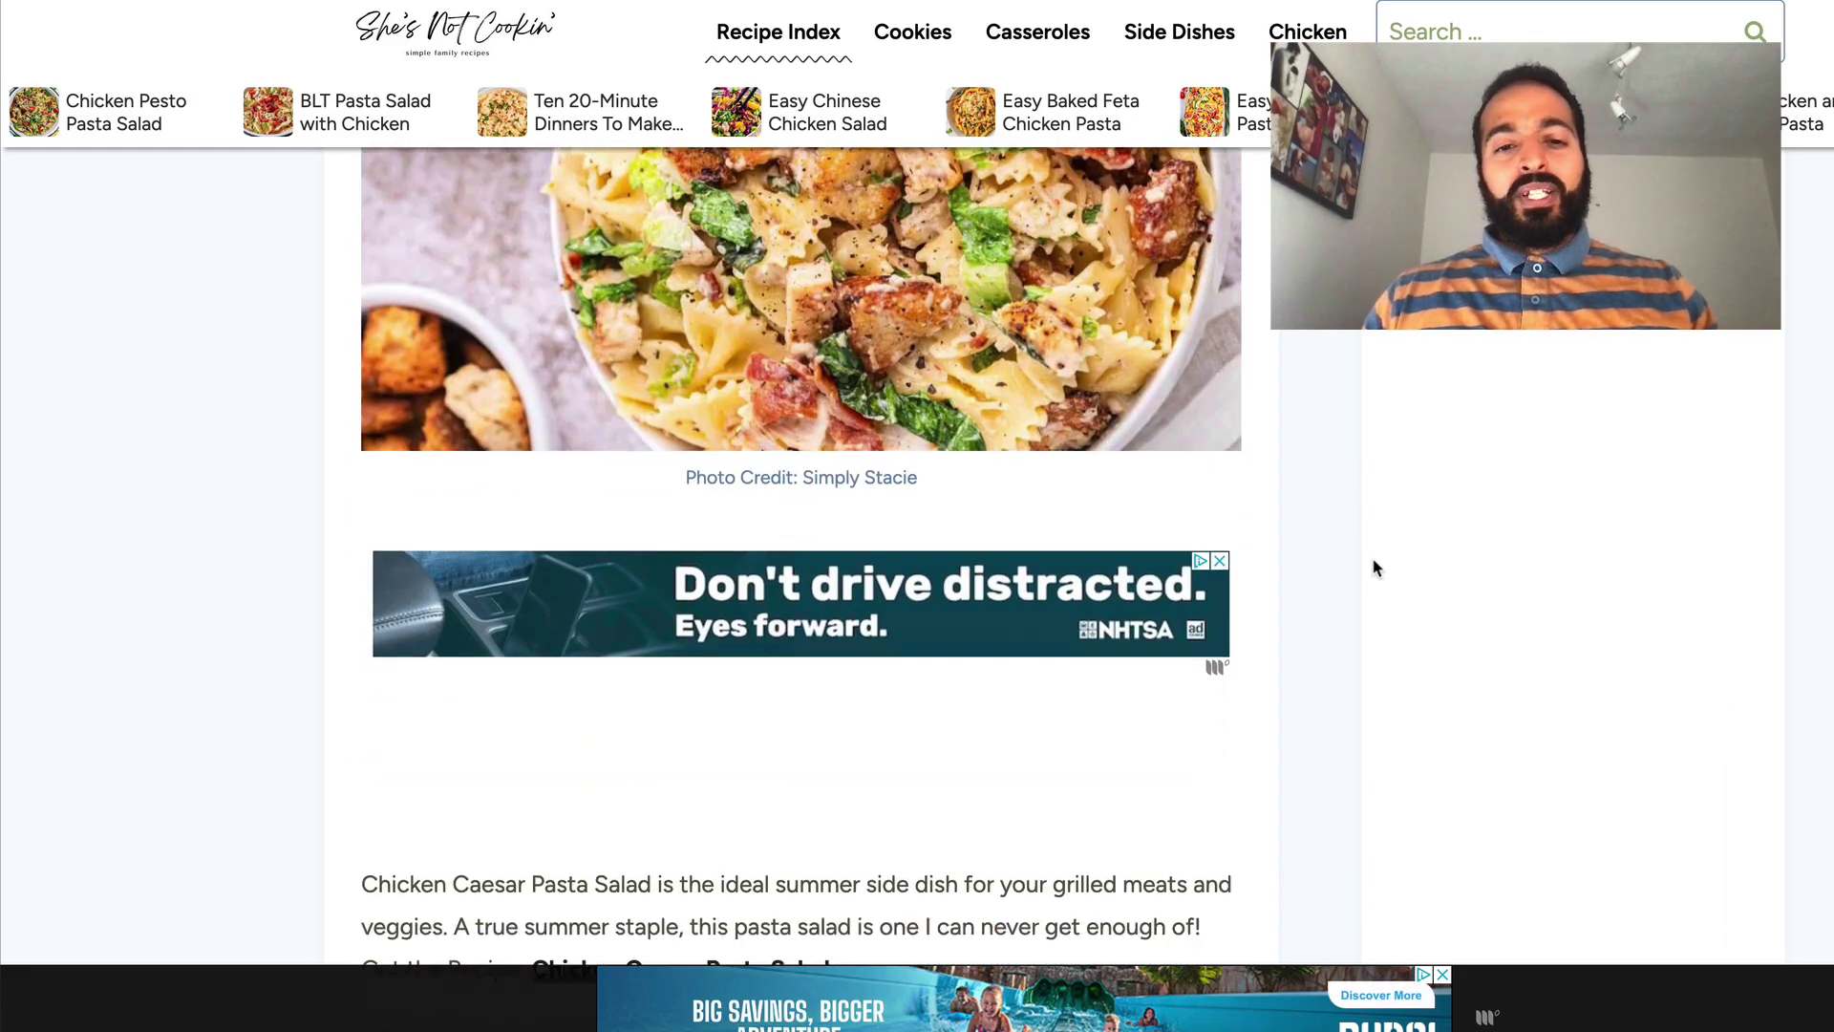